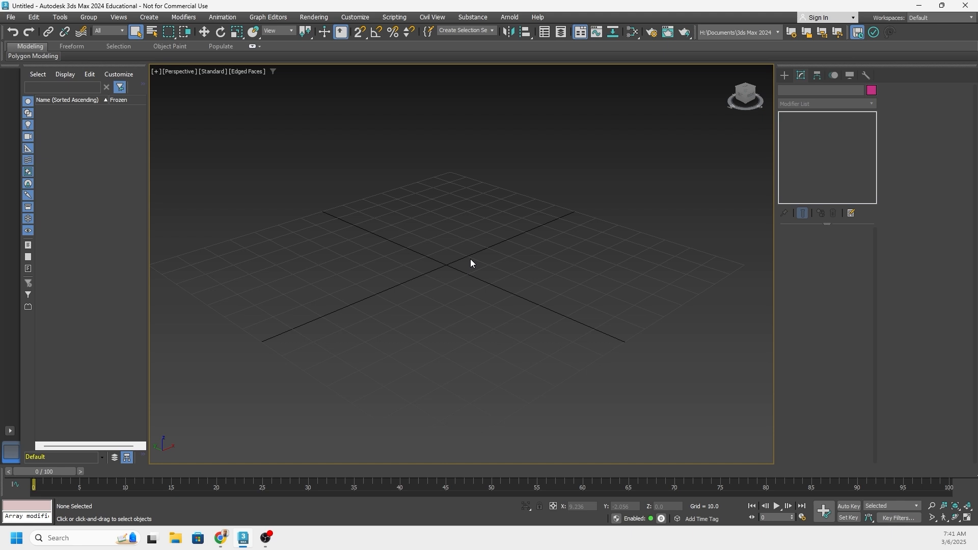
Draw a circle spline with a radius of about 169 centred near the grid origin.
scroll(446, 273, up, 2)
click(783, 76)
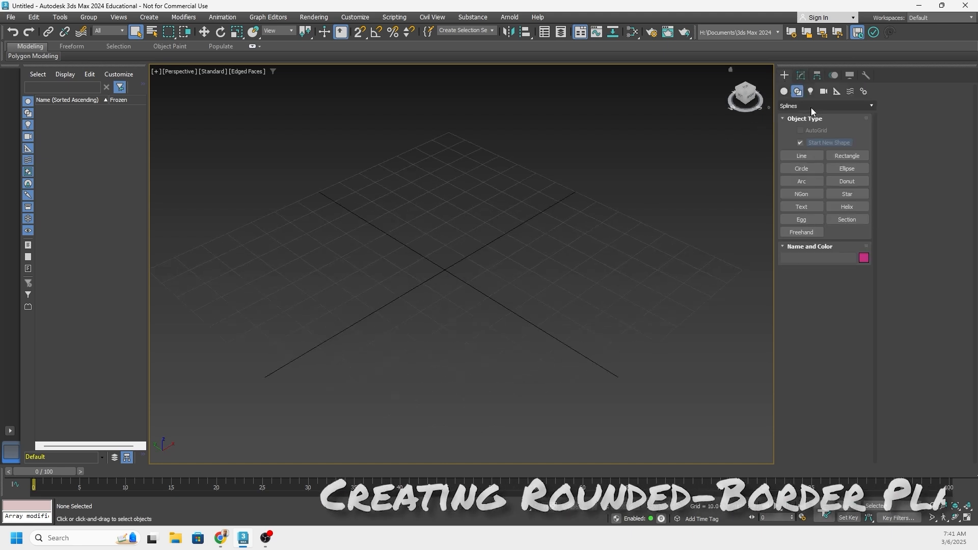
click(802, 168)
scroll(406, 261, down, 2)
drag(437, 242, 715, 469)
scroll(502, 319, down, 5)
scroll(477, 300, up, 3)
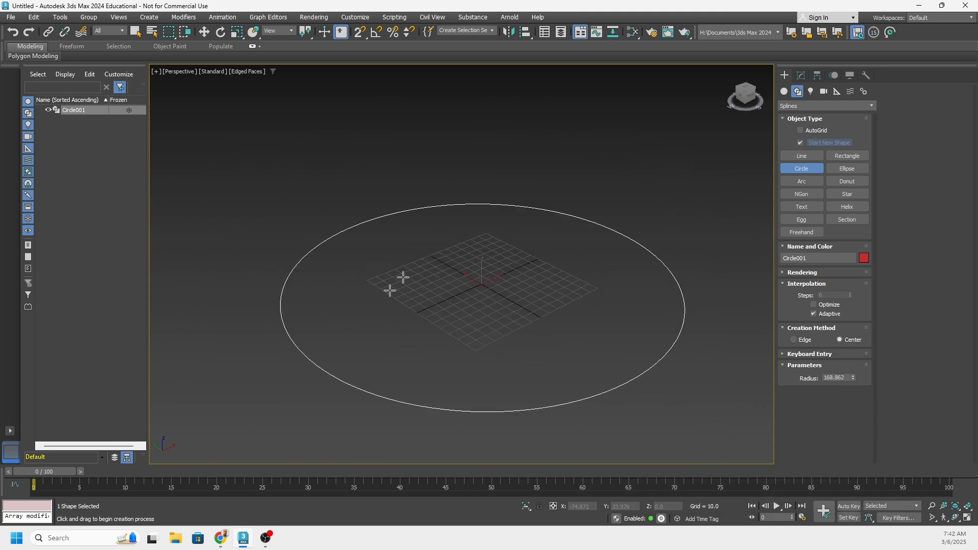
alt+middle_drag(524, 266, 417, 238)
scroll(417, 238, up, 1)
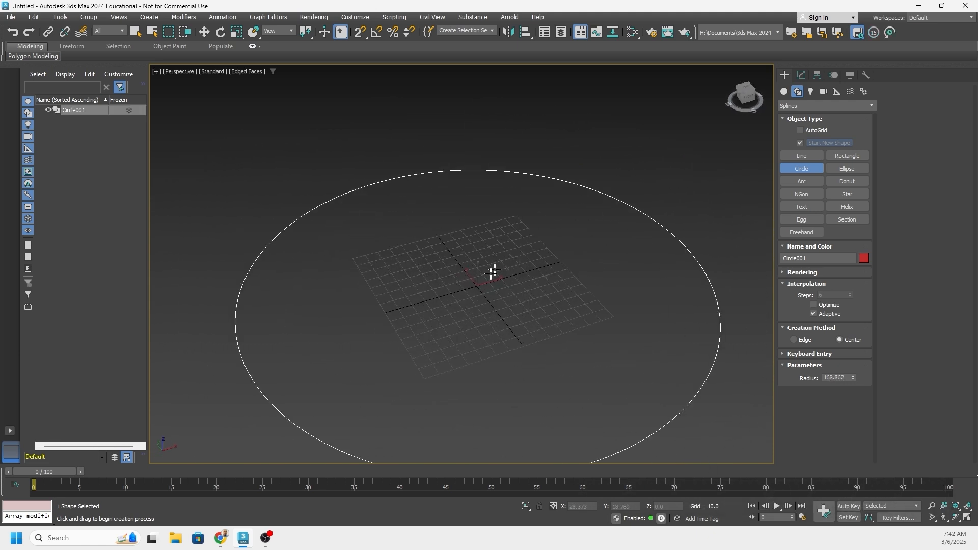
alt+middle_drag(468, 287, 477, 275)
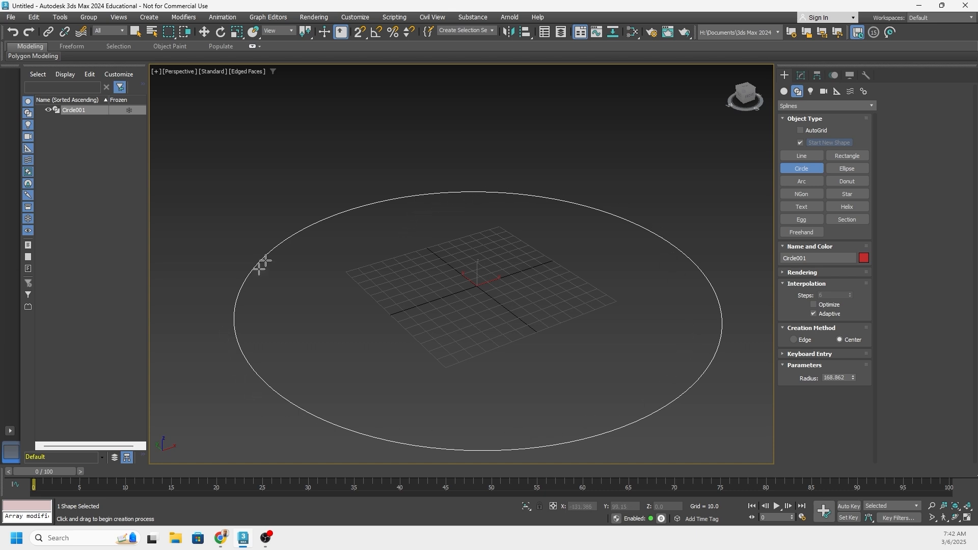
alt+middle_drag(369, 238, 388, 240)
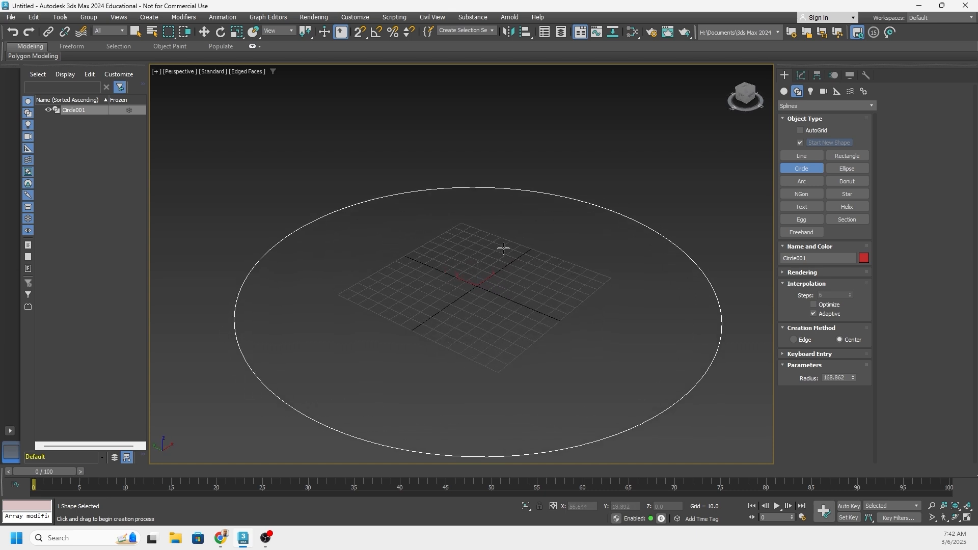
alt+middle_drag(482, 264, 472, 265)
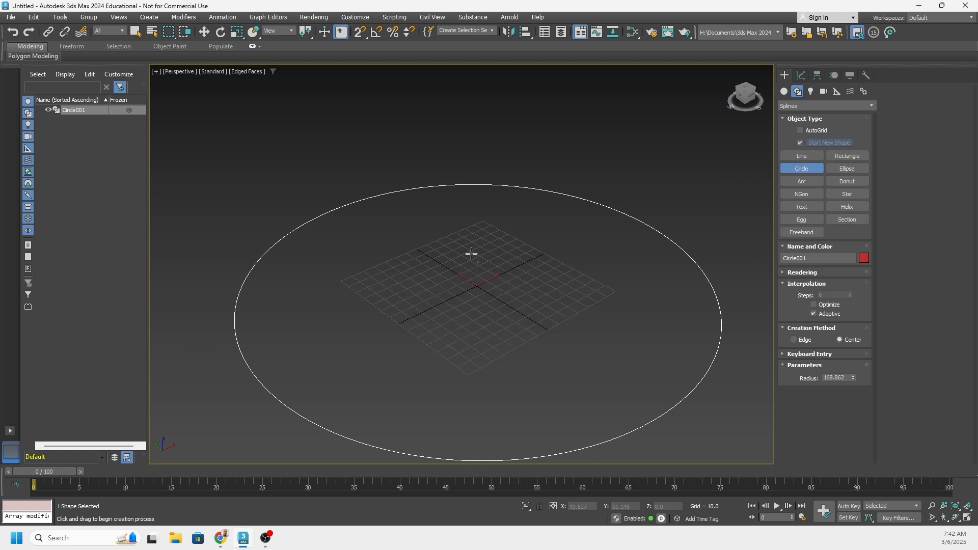
alt+middle_drag(471, 254, 412, 229)
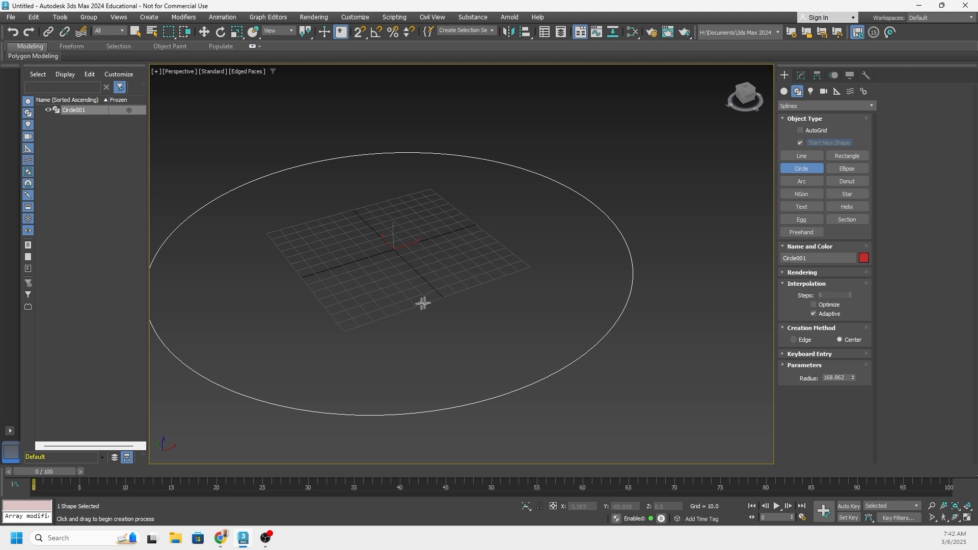
middle_drag(408, 268, 493, 211)
Enable Optimize in the circle's interpolation settings, switching Adaptive off for the change and back on.
right_click(431, 266)
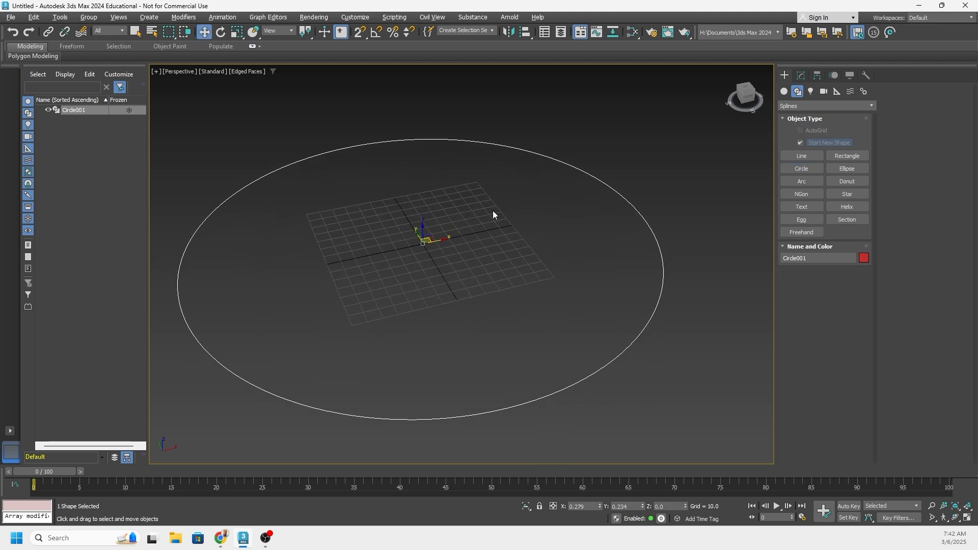
click(801, 76)
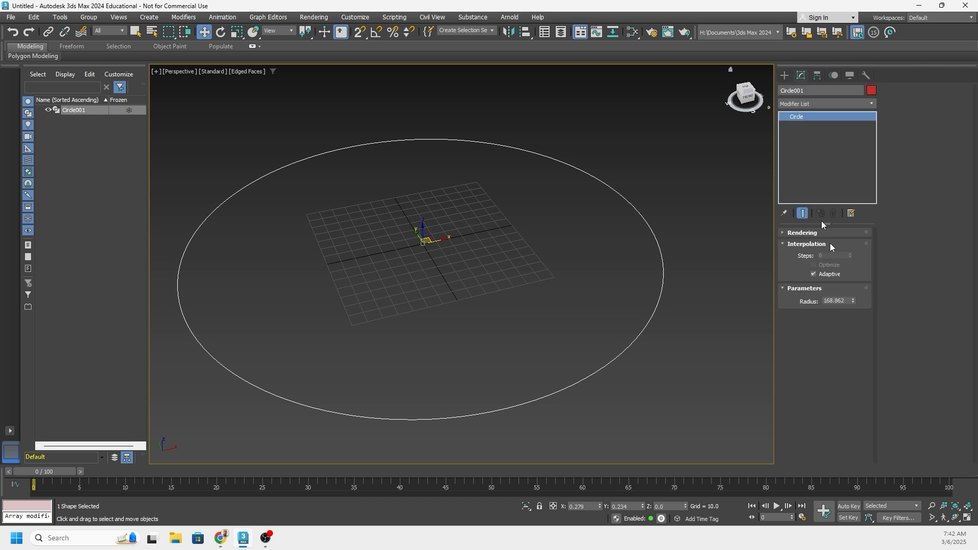
click(814, 274)
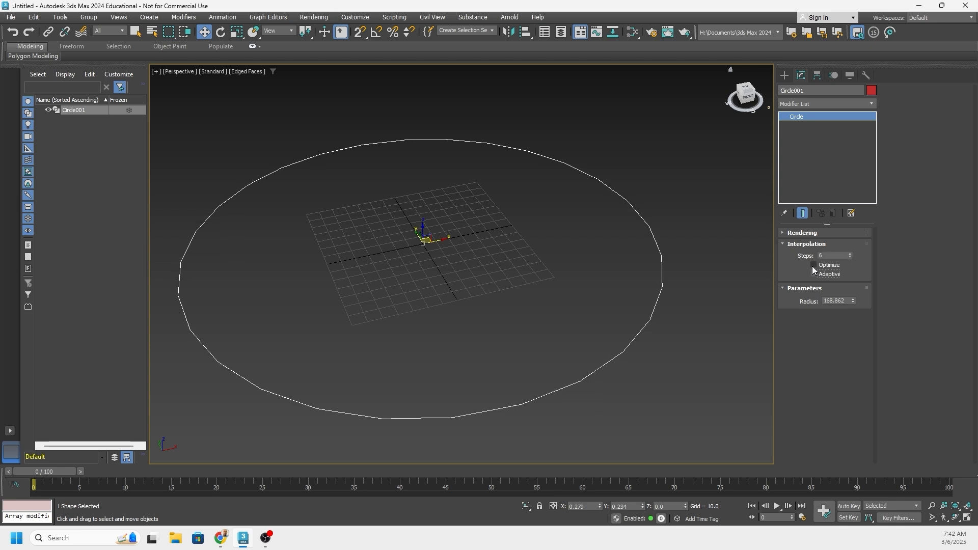
click(814, 265)
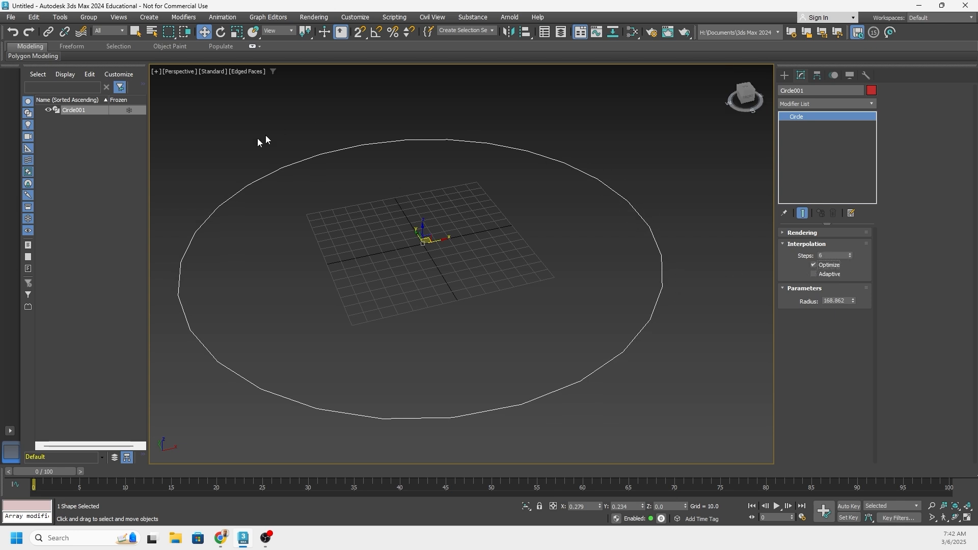
alt+middle_drag(576, 204, 587, 210)
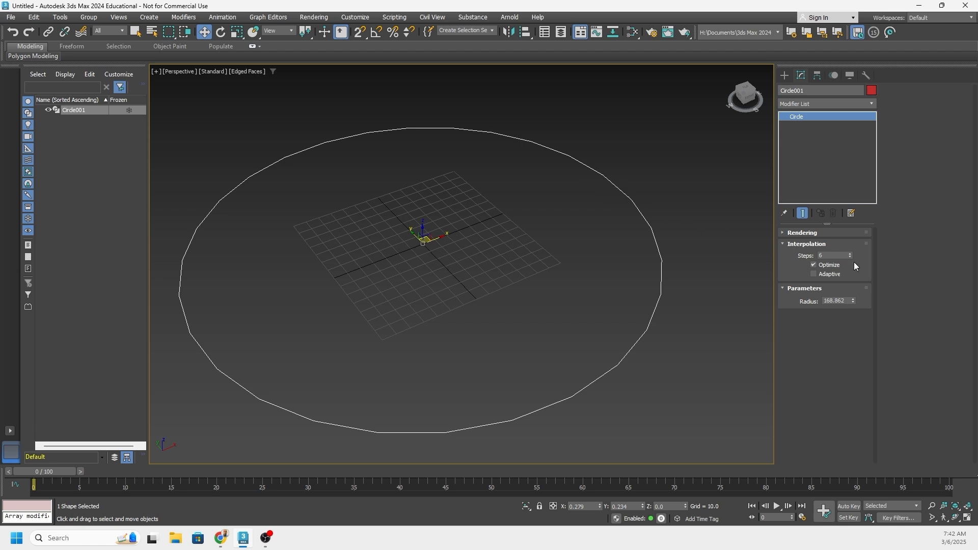
click(813, 274)
alt+middle_drag(622, 229, 593, 178)
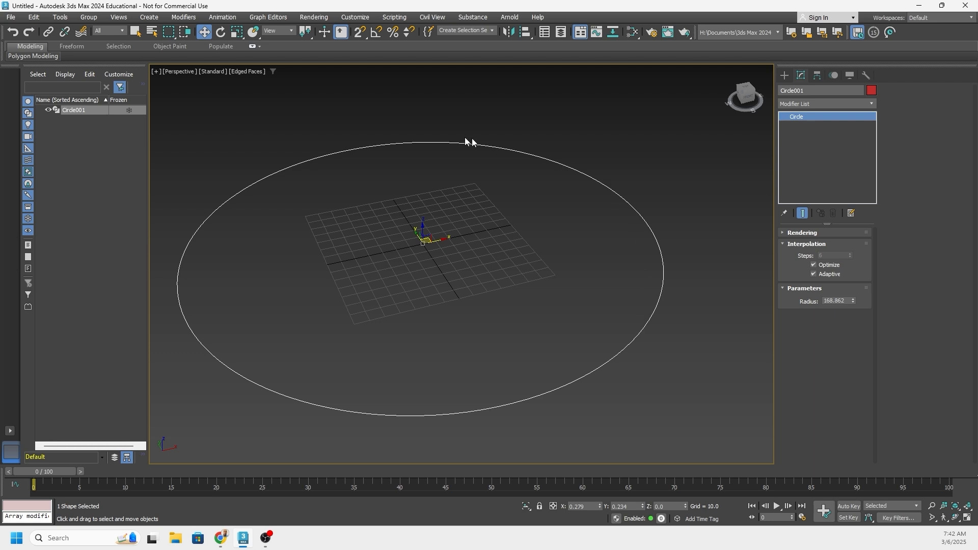
alt+middle_drag(154, 268, 438, 253)
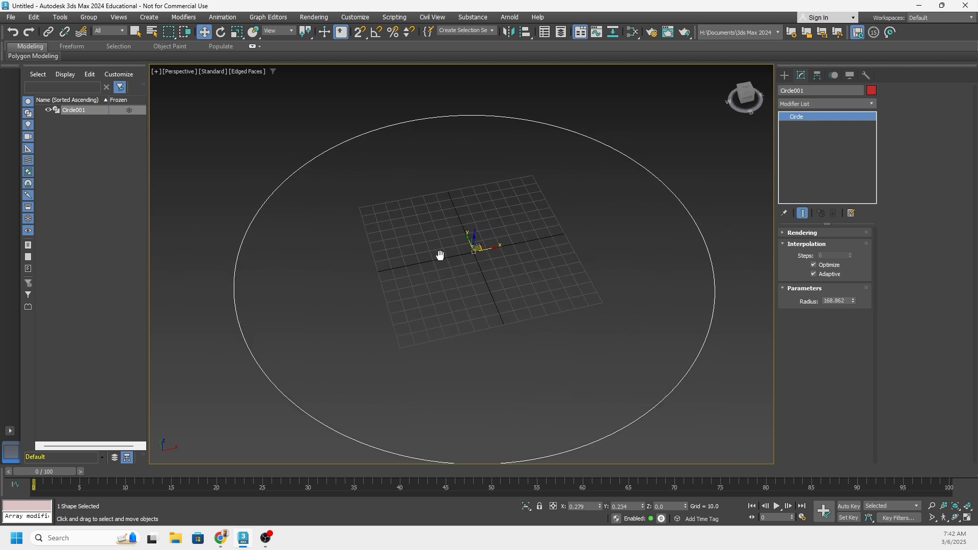
Set the circle's radius to 200.
drag(855, 301, 851, 289)
double_click(838, 301)
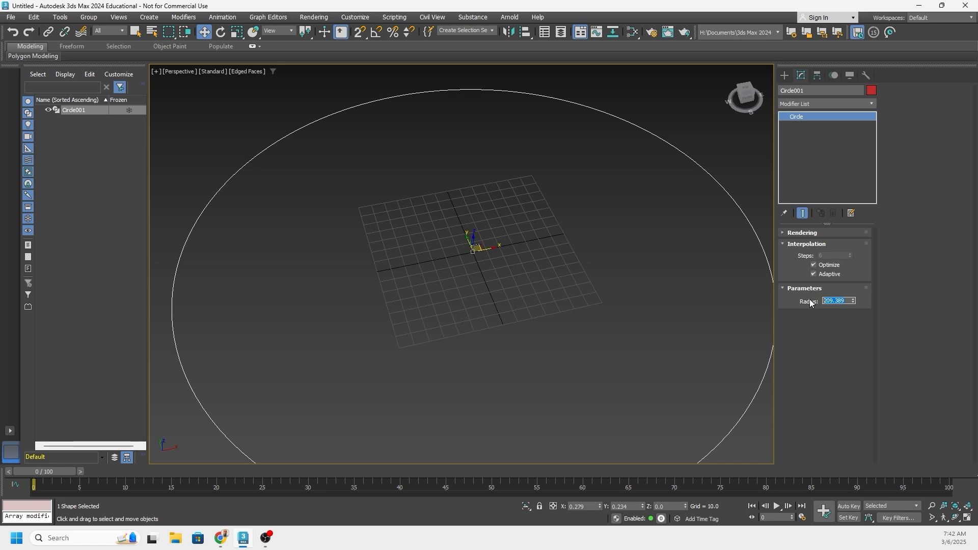
text(200)
key(Return)
alt+middle_drag(463, 181, 535, 221)
mouse_move(478, 250)
middle_down()
mouse_move(501, 269)
mouse_move(518, 235)
mouse_move(482, 240)
middle_up()
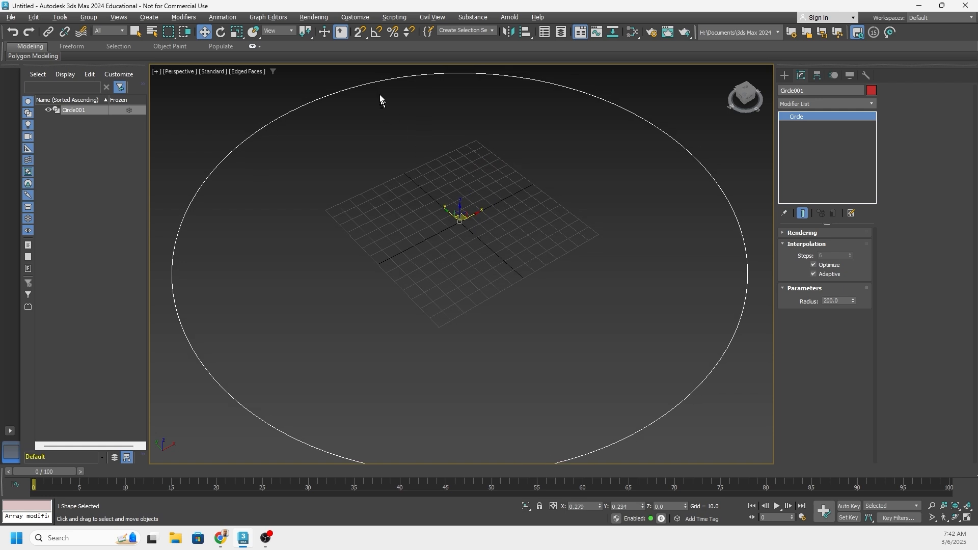
Set the system unit scale to 1 unit = 1.0 Meters and accept the units setup.
click(364, 20)
click(365, 188)
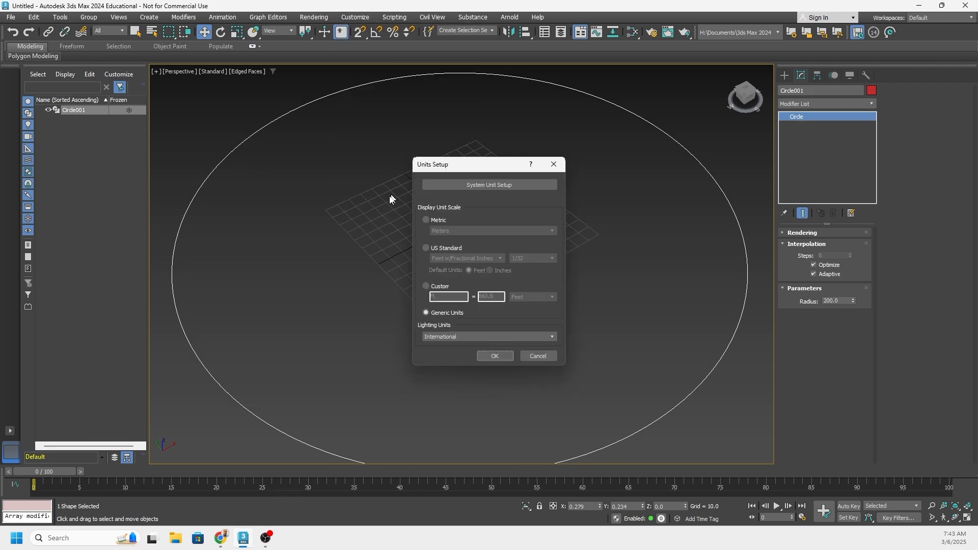
click(492, 186)
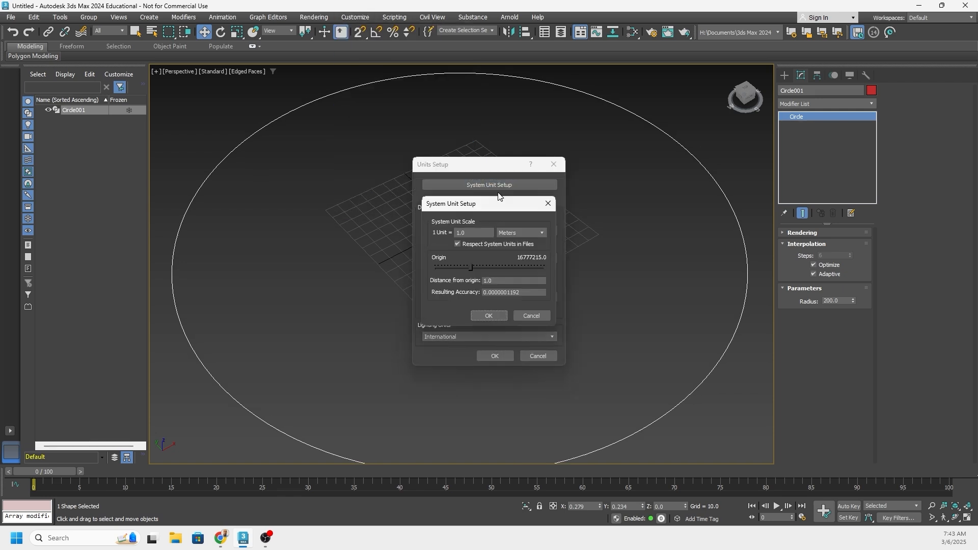
click(515, 233)
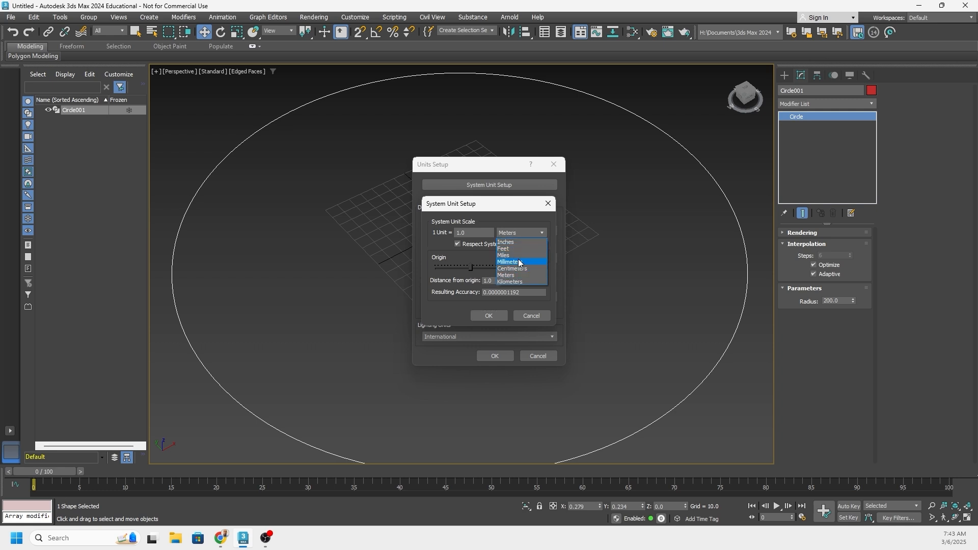
click(517, 276)
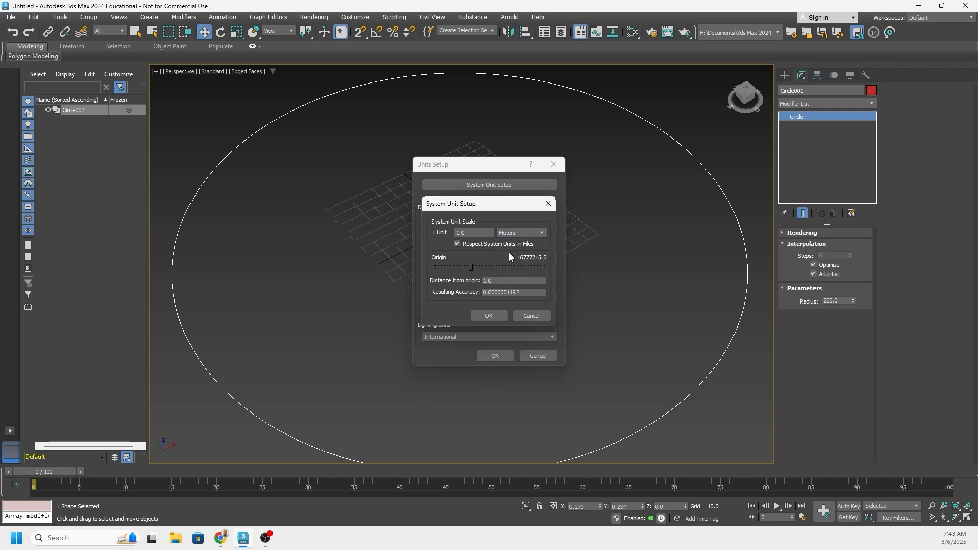
click(495, 316)
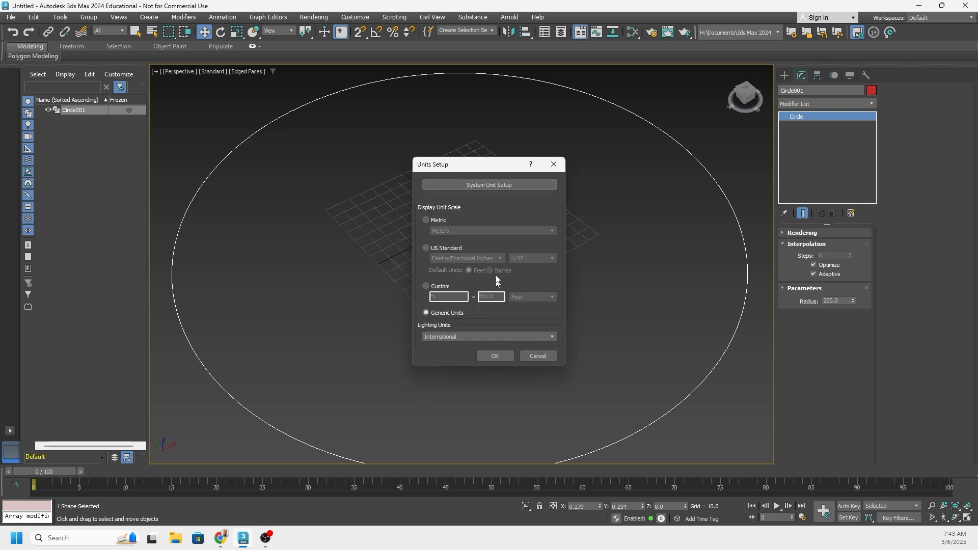
click(496, 354)
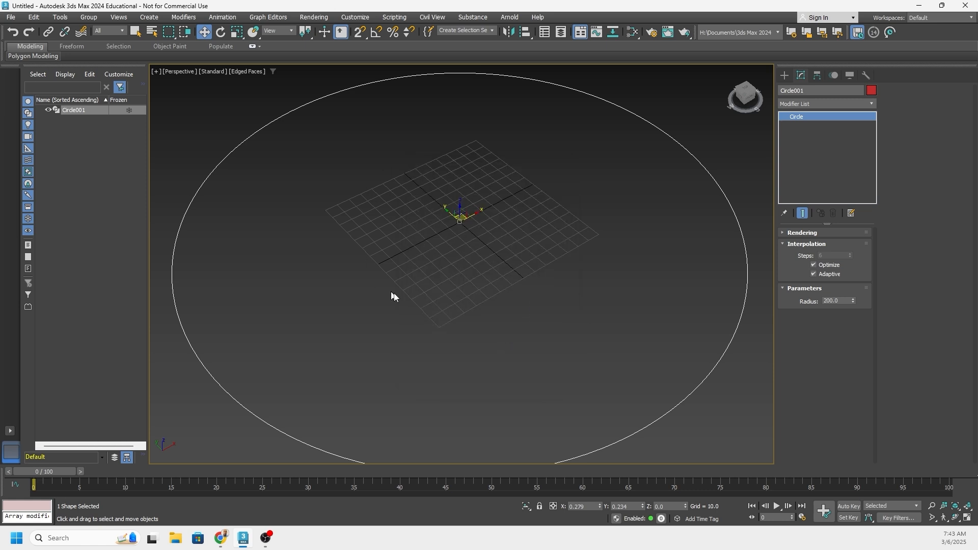
scroll(433, 209, up, 3)
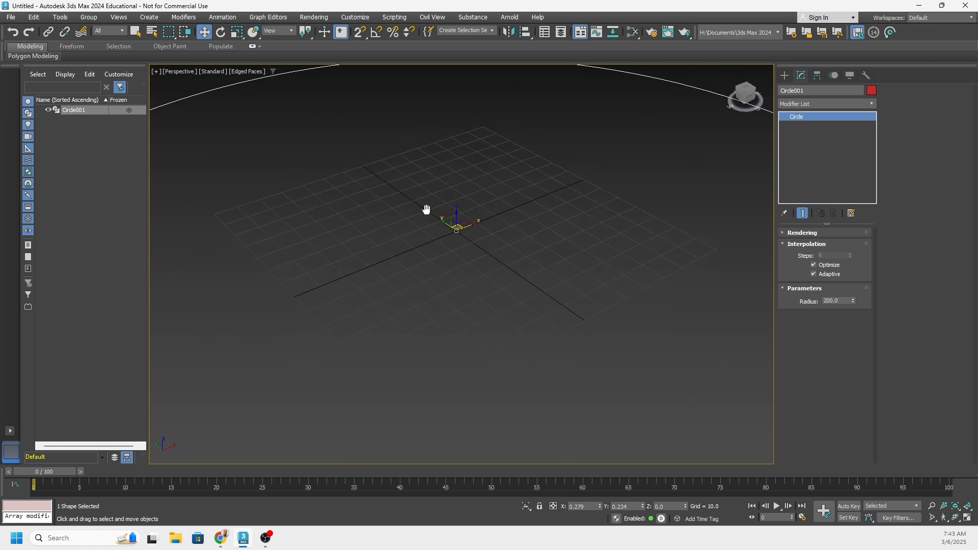
scroll(431, 212, down, 5)
scroll(432, 213, up, 5)
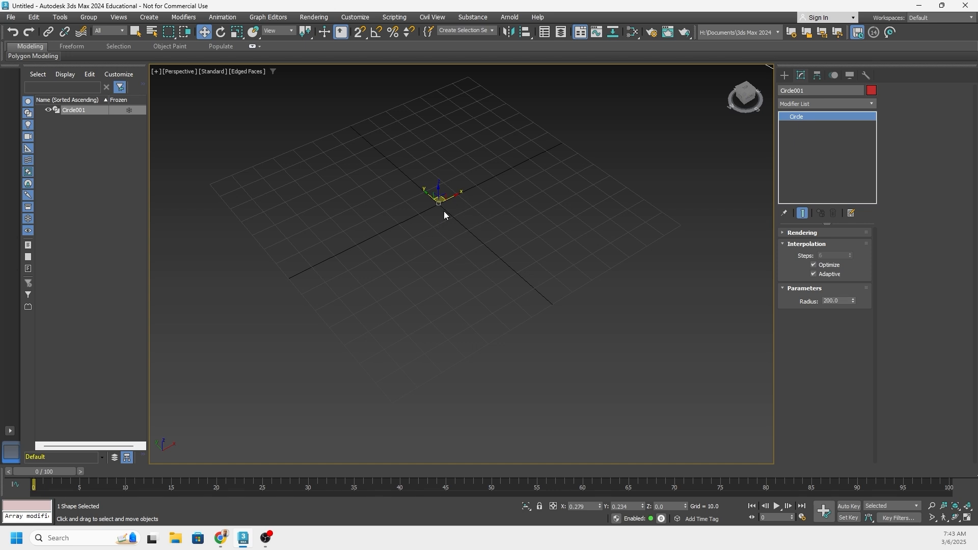
scroll(441, 211, down, 2)
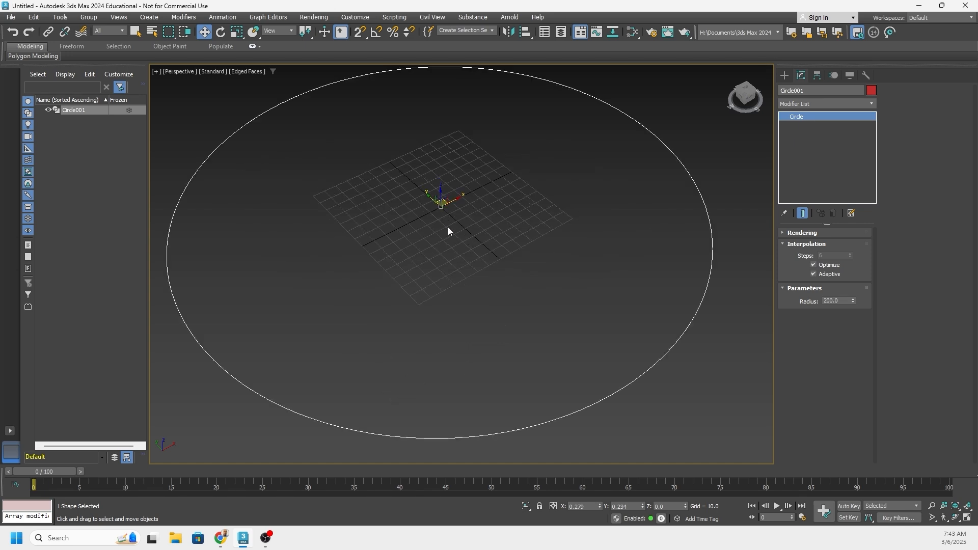
scroll(450, 221, down, 4)
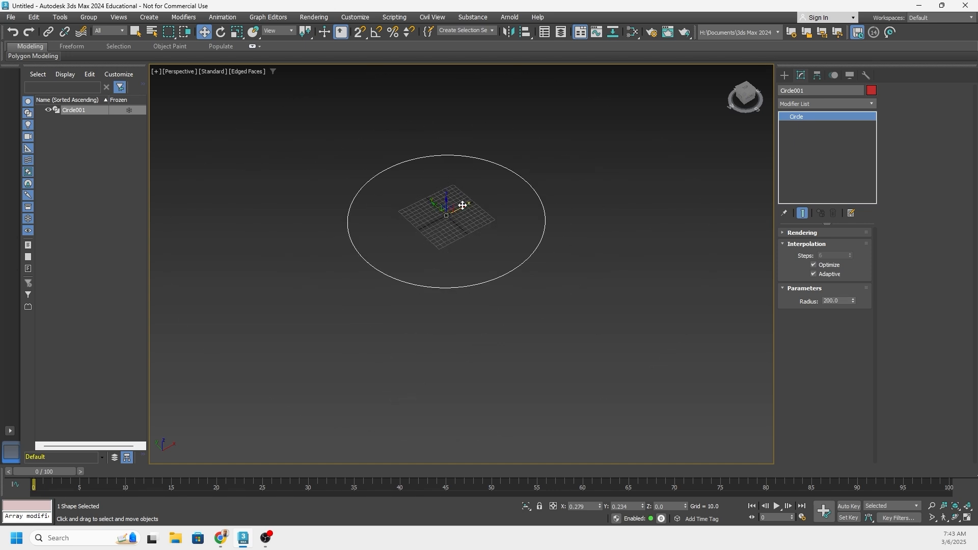
scroll(452, 214, up, 2)
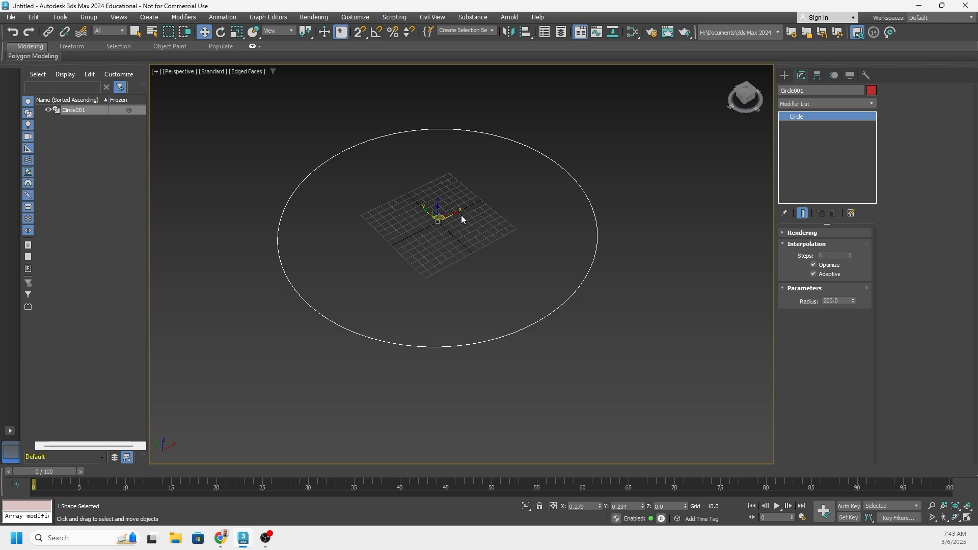
alt+middle_drag(457, 220, 408, 214)
scroll(441, 214, up, 3)
scroll(465, 221, down, 5)
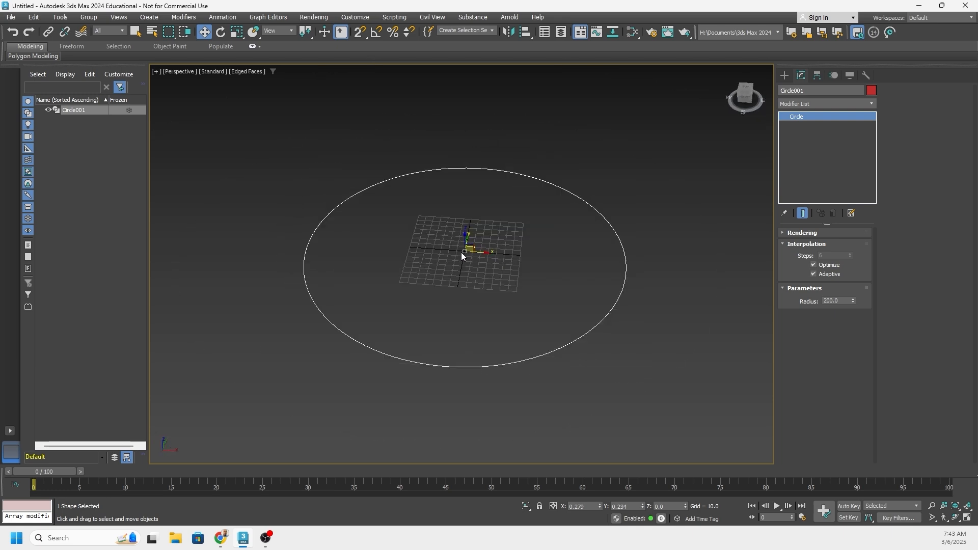
Reselect the circle and centre it on the world origin by setting its X and Y positions to 0.
click(648, 216)
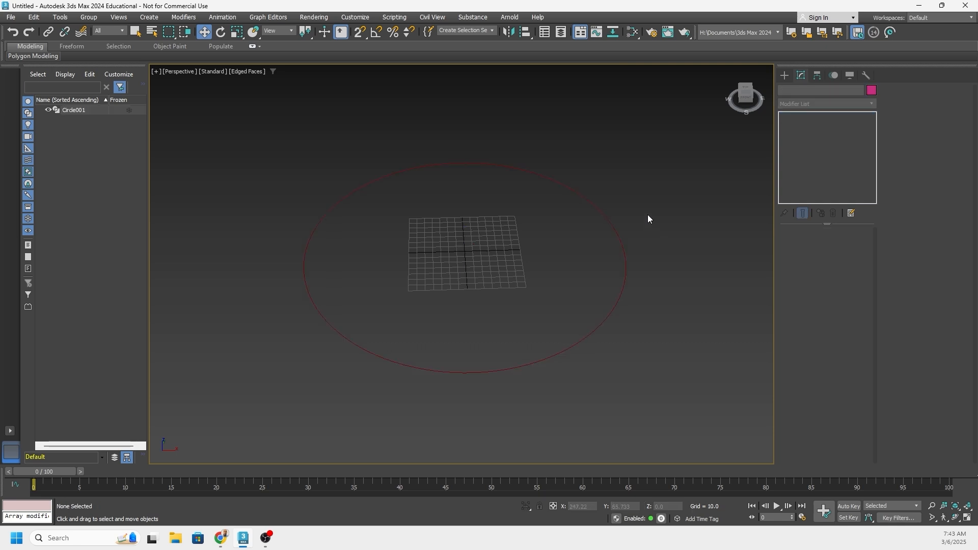
click(603, 323)
alt+middle_drag(584, 379, 593, 376)
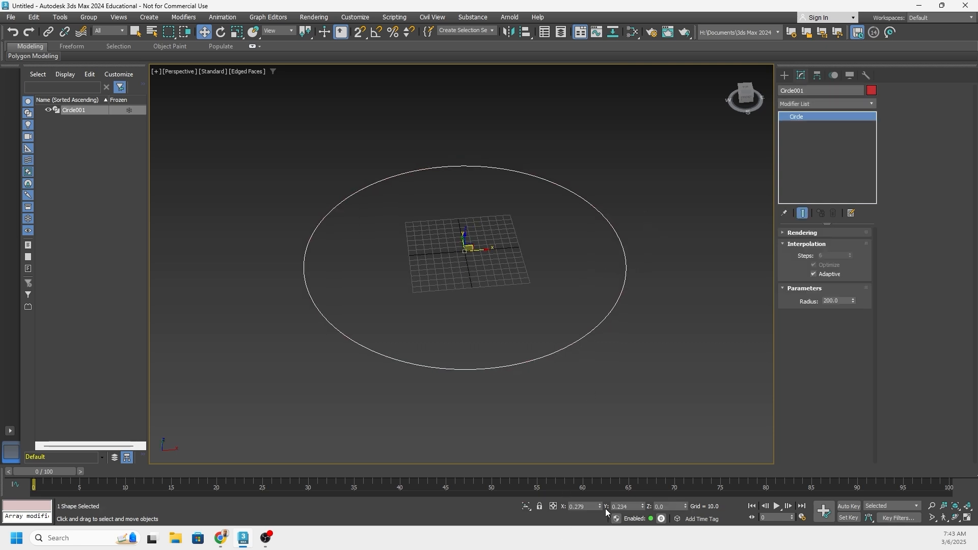
right_click(601, 508)
scroll(469, 245, up, 4)
alt+middle_drag(447, 222, 507, 233)
scroll(475, 232, down, 4)
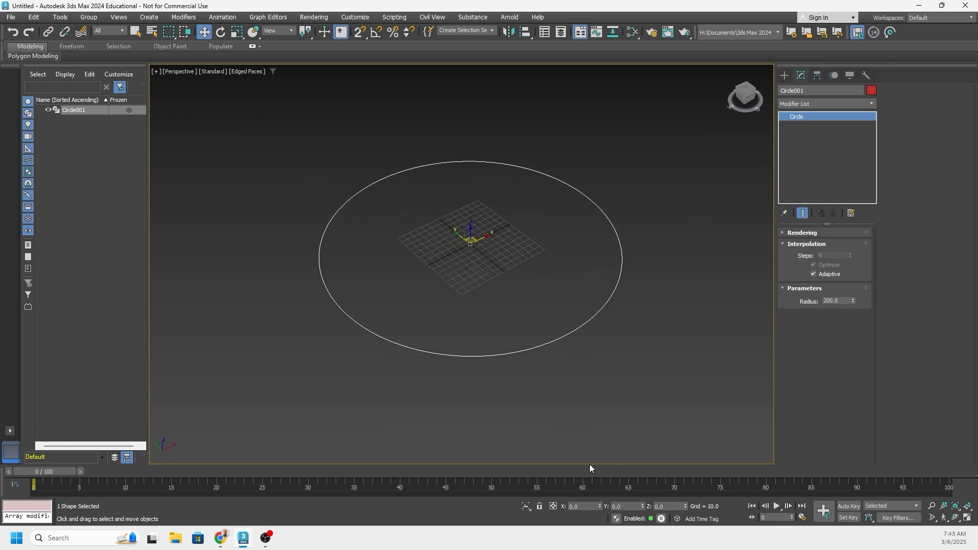
Search the actions for "reto" and apply the Retopology modifier to the circle.
alt+middle_drag(551, 322, 545, 311)
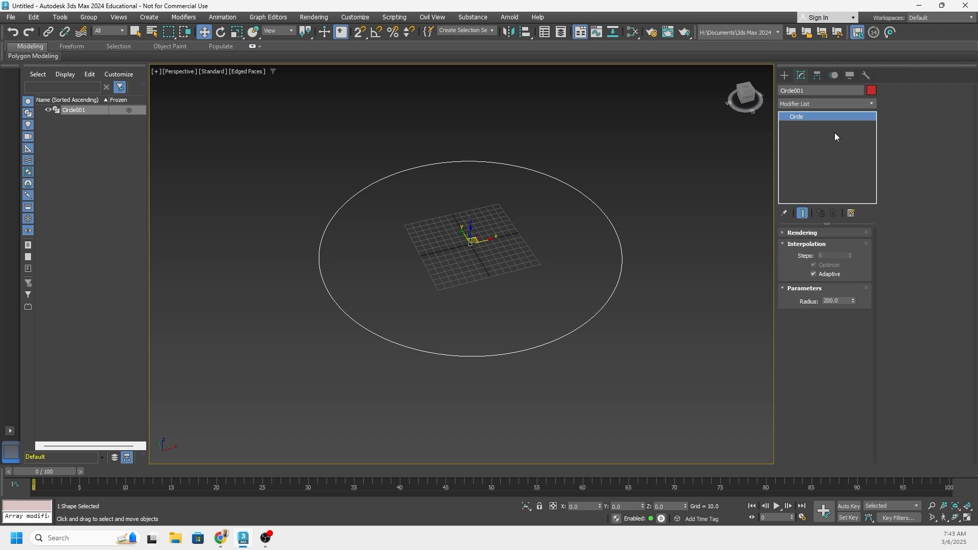
key(x)
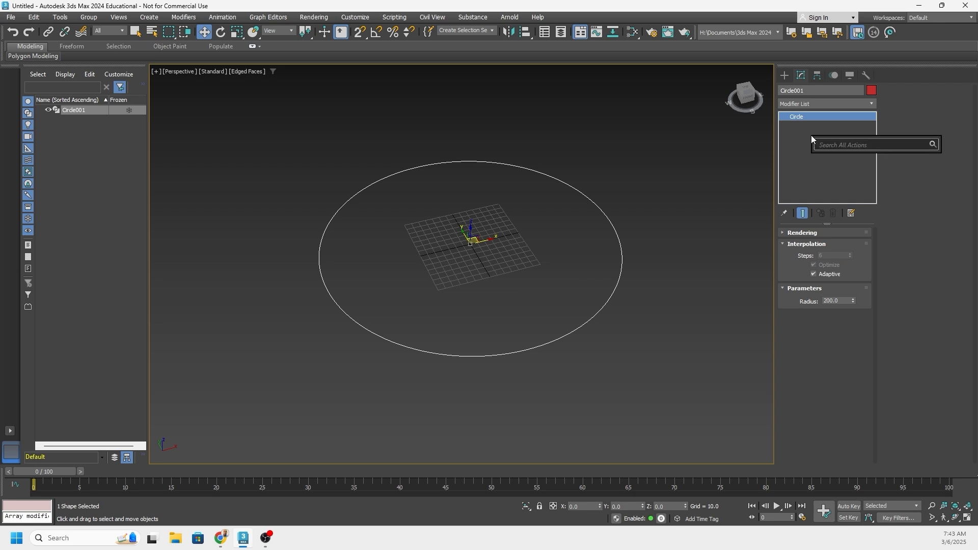
text(reto)
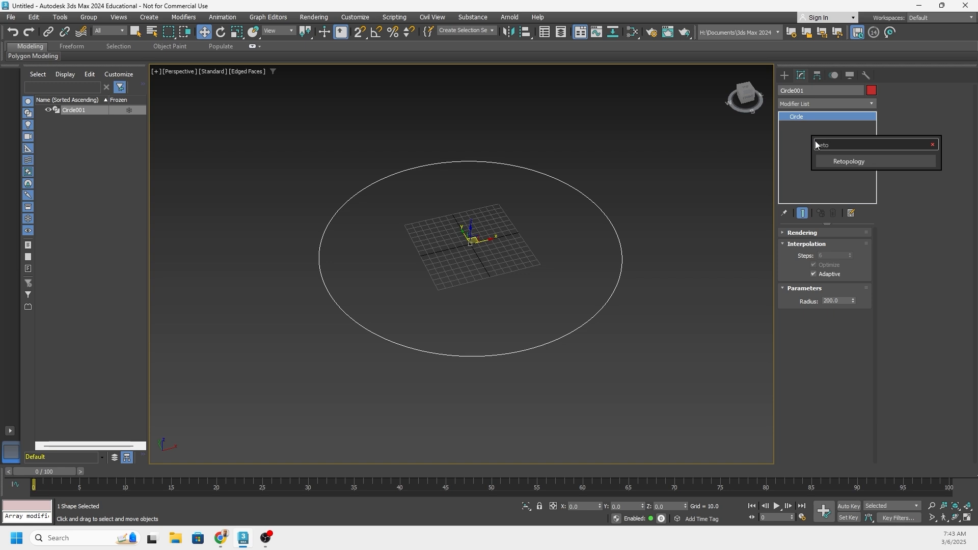
click(854, 161)
scroll(547, 230, up, 4)
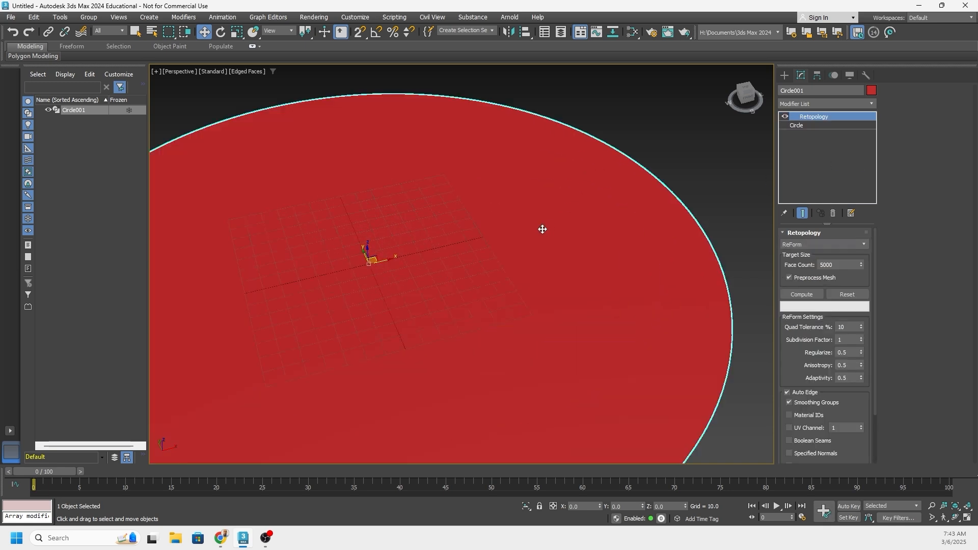
Change the circle's object colour from the palette to dark blue.
scroll(541, 228, down, 1)
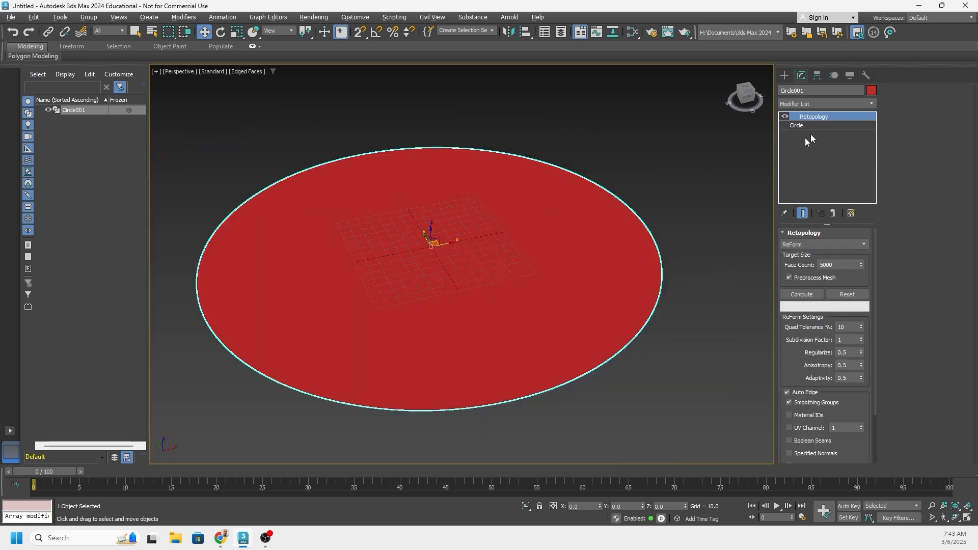
click(872, 90)
click(248, 248)
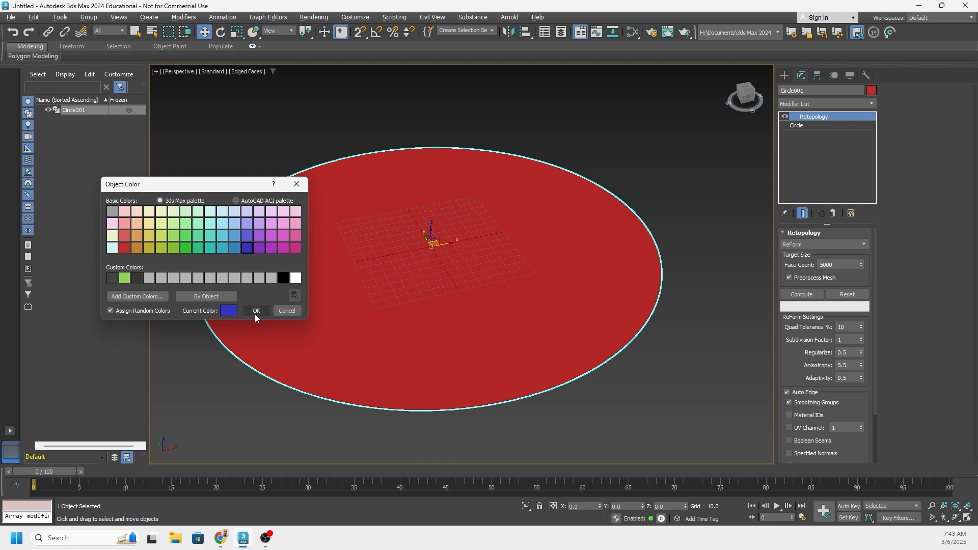
click(257, 310)
Compute the retopologized mesh on the circle with the existing ReForm settings.
middle_drag(470, 254, 529, 265)
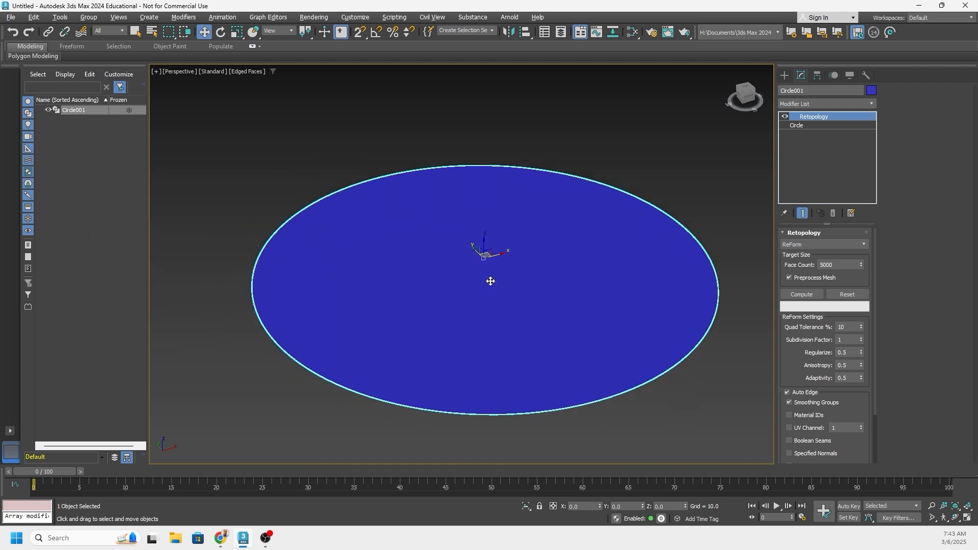
alt+middle_drag(490, 281, 559, 243)
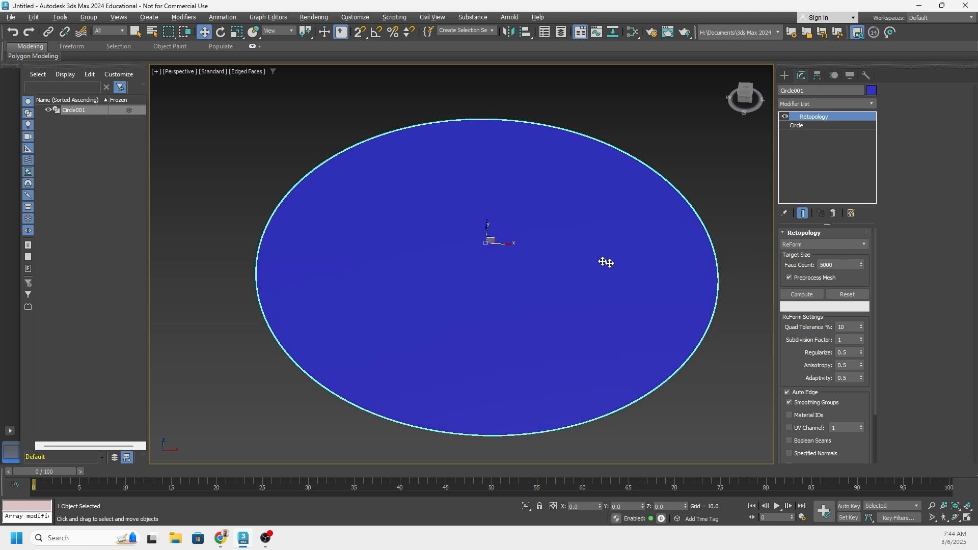
click(799, 296)
click(814, 296)
click(807, 295)
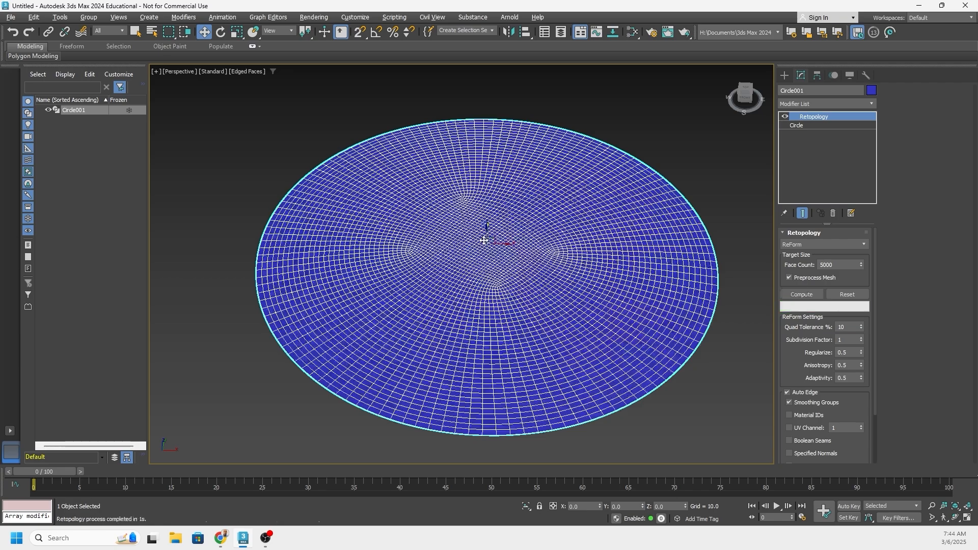
Examine the computed mesh's face flow across the circle from several angles and distances.
mouse_move(484, 240)
alt+middle_down()
mouse_move(459, 275)
mouse_move(525, 242)
mouse_move(488, 229)
alt+middle_up()
alt+middle_drag(374, 239, 347, 249)
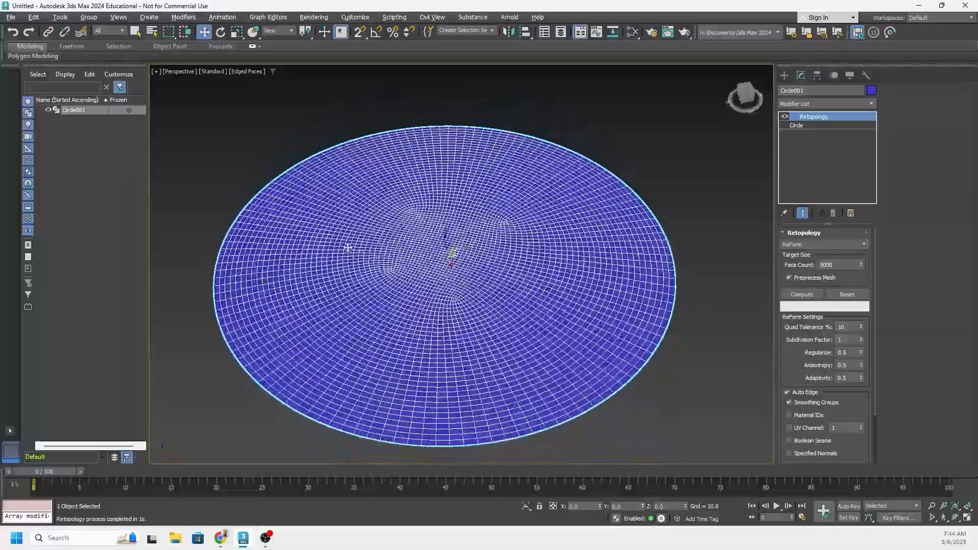
scroll(340, 257, up, 2)
scroll(340, 256, down, 2)
alt+middle_drag(485, 262, 302, 223)
scroll(456, 238, down, 2)
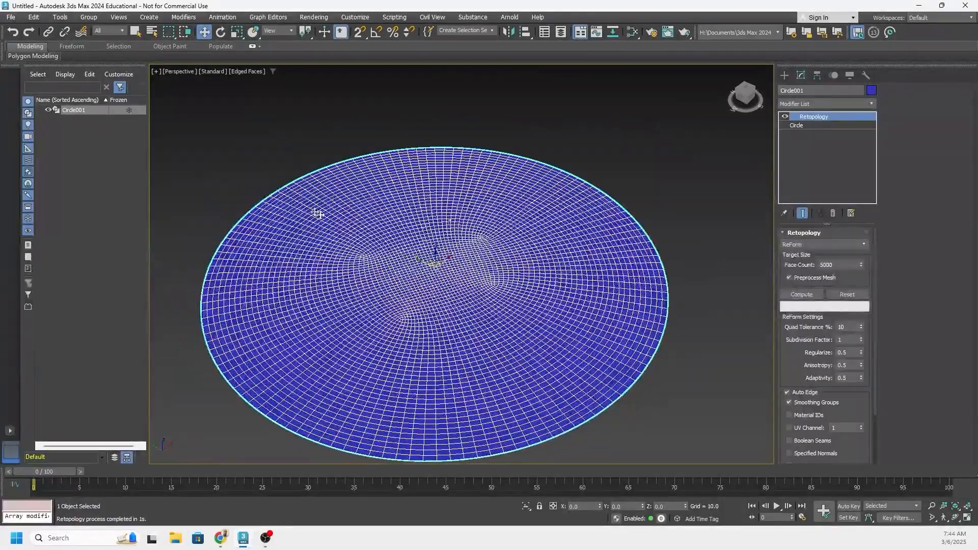
middle_drag(433, 218, 458, 225)
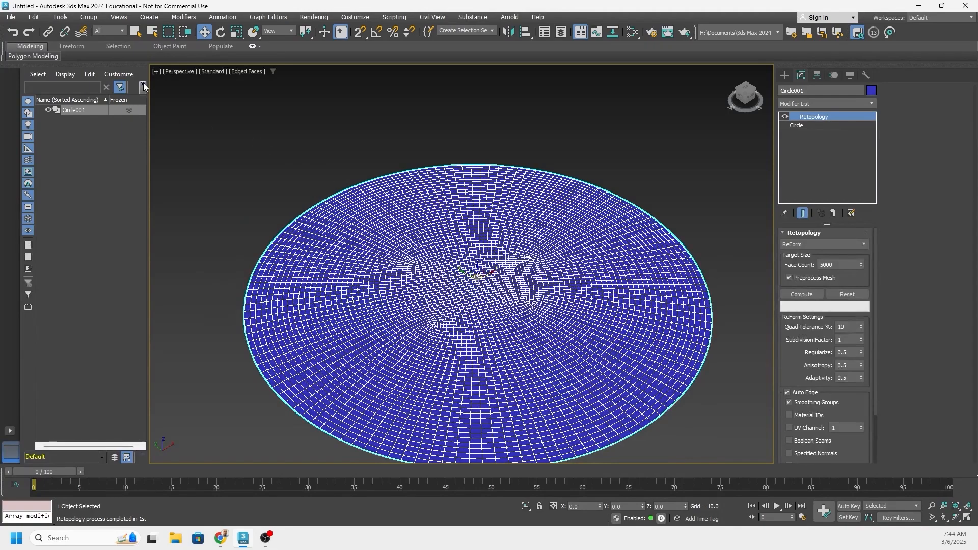
middle_drag(479, 257, 474, 199)
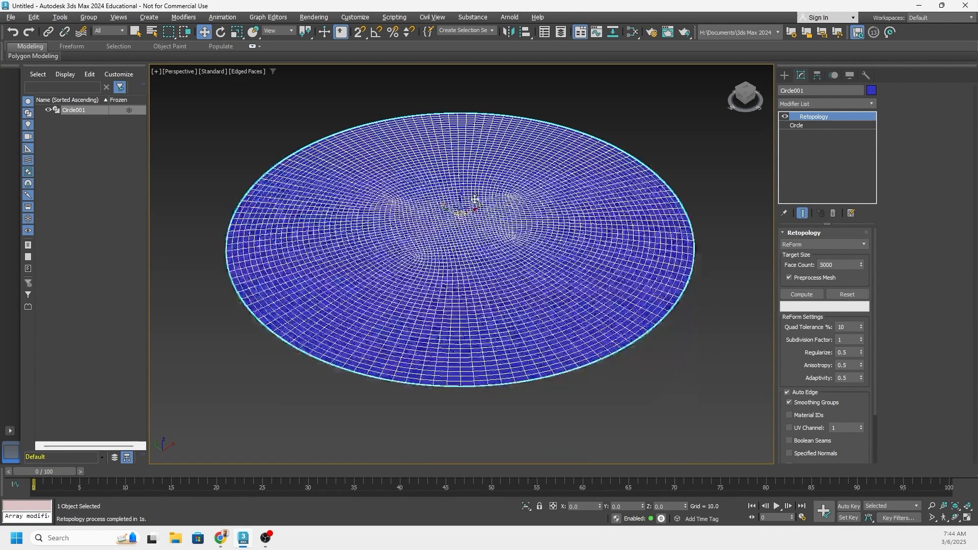
In the viewport statistics configuration, include Triangle Count, exclude Frames Per Second, and report Total + Selection.
click(157, 73)
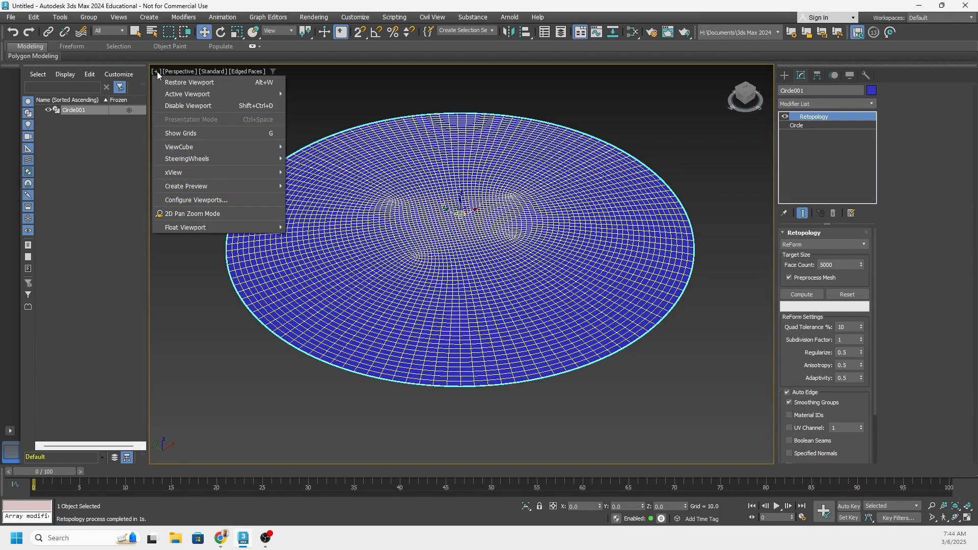
click(186, 199)
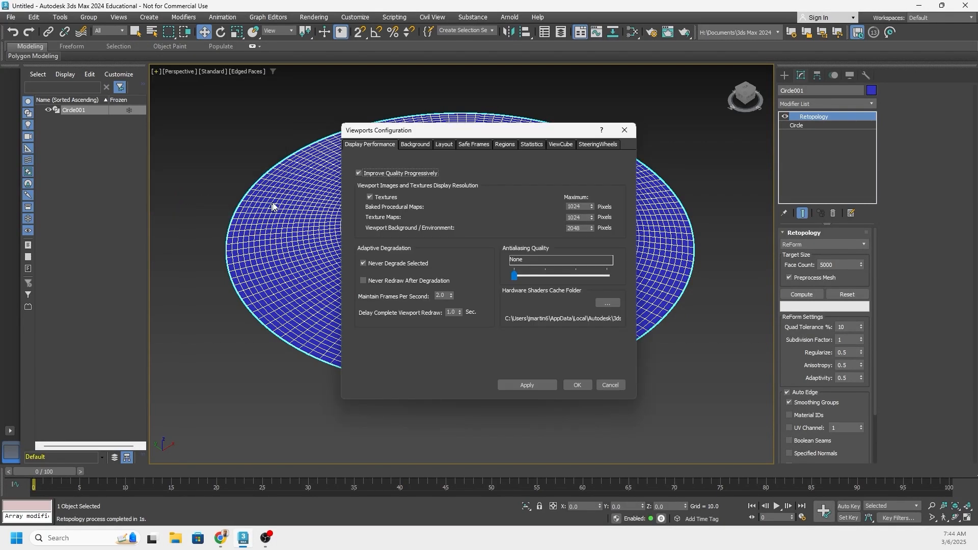
click(533, 145)
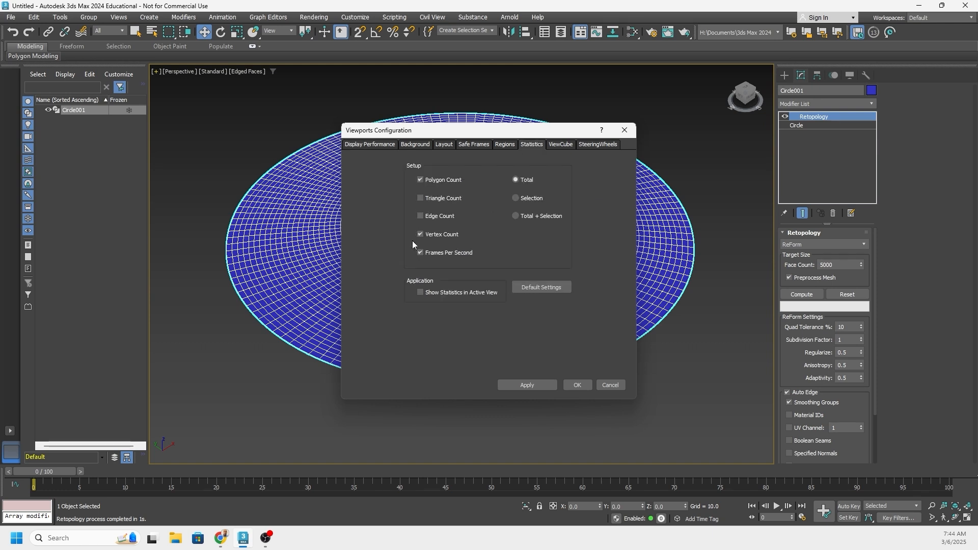
click(421, 199)
click(420, 253)
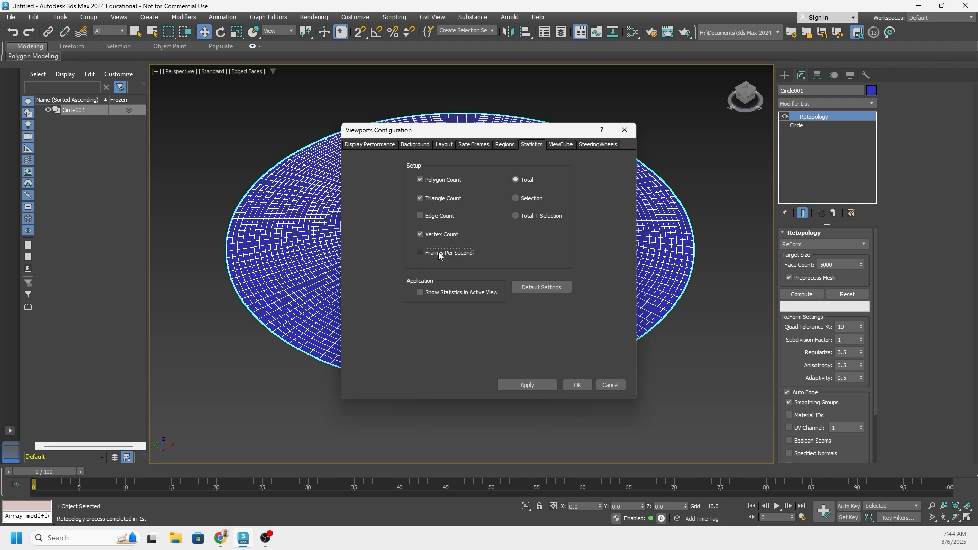
click(514, 217)
Enable Show Statistics in Active View, accept the viewport configuration, and toggle the statistics display off and back on.
click(545, 386)
click(420, 293)
click(525, 383)
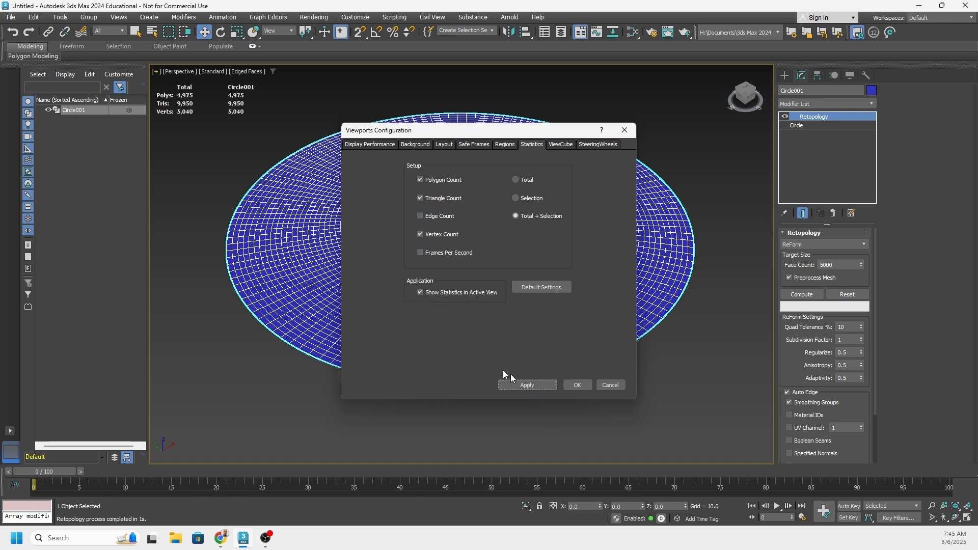
click(578, 385)
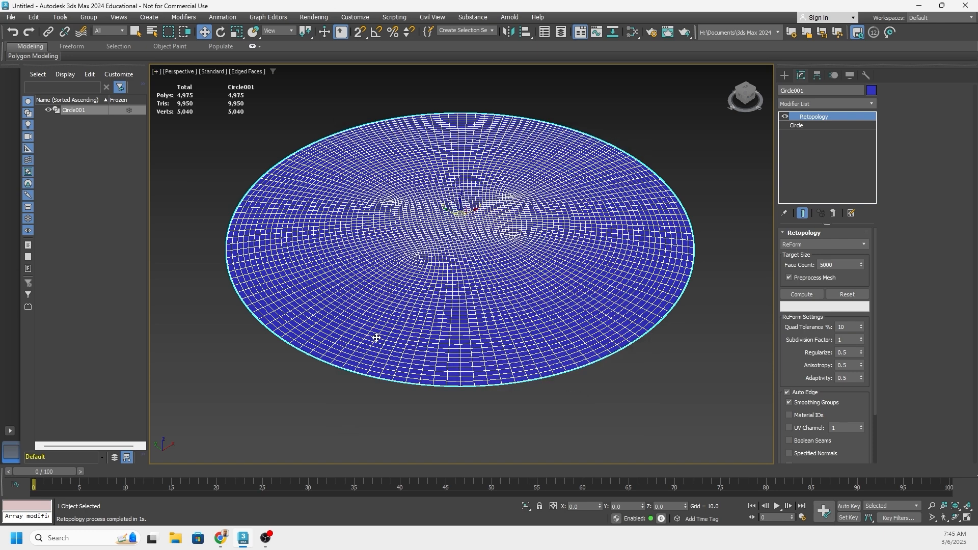
key(7)
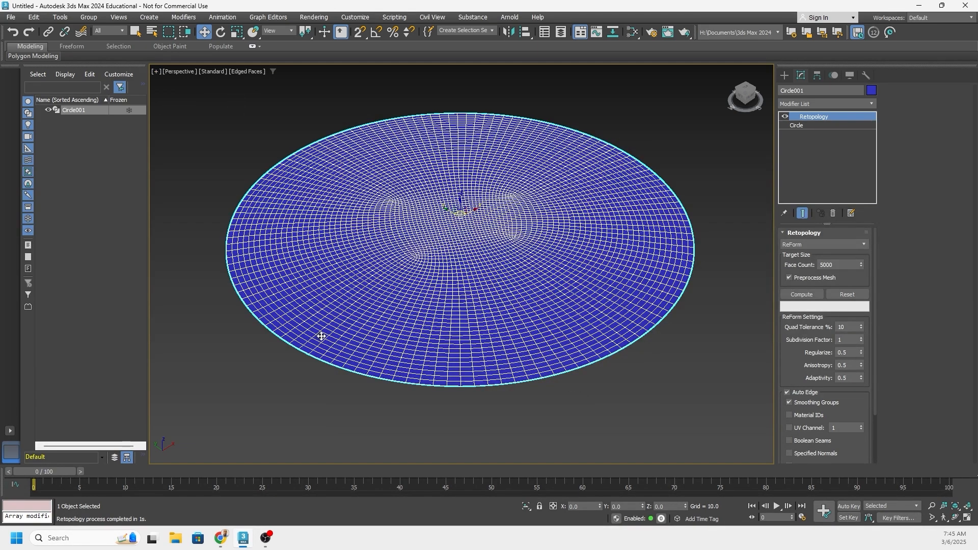
key(7)
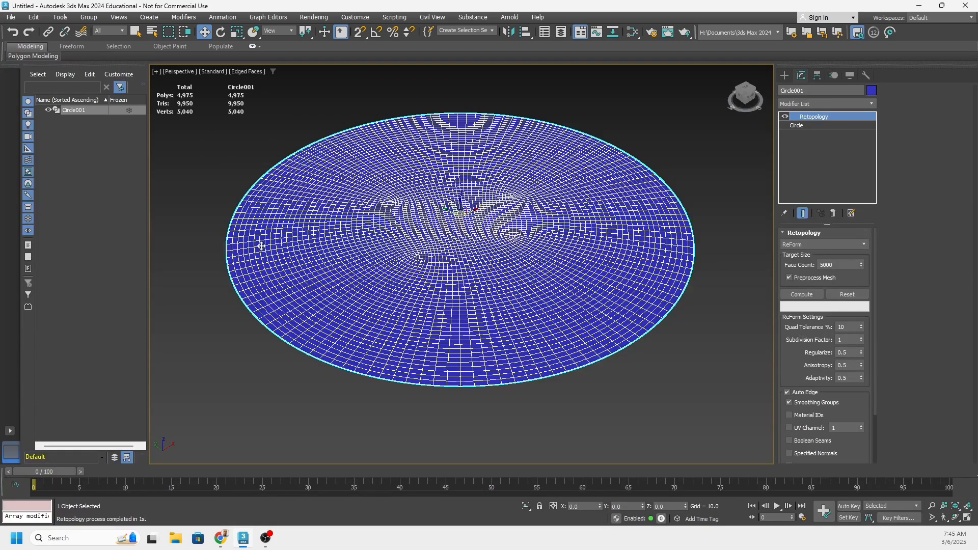
Inspect the circle's retopologized surface closely, from its dense centre to its outer edge, at different viewing angles.
alt+middle_drag(395, 244, 436, 276)
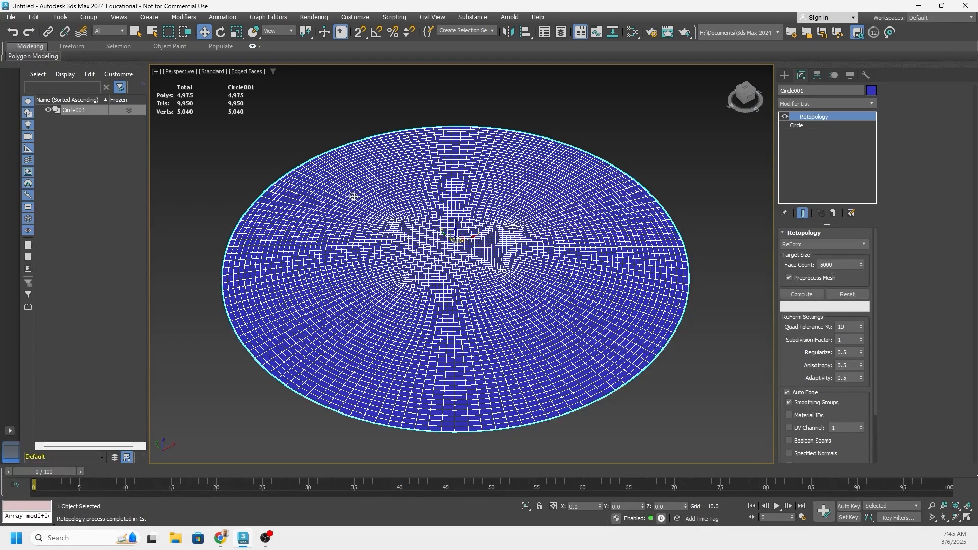
alt+middle_drag(353, 197, 400, 220)
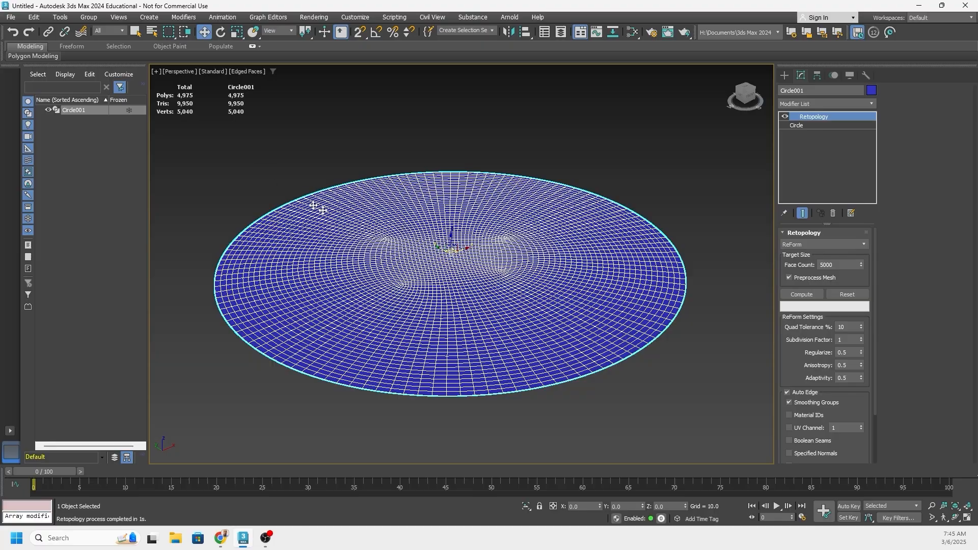
mouse_move(456, 236)
alt+middle_down()
mouse_move(461, 260)
mouse_move(411, 266)
mouse_move(404, 247)
mouse_move(448, 249)
alt+middle_up()
scroll(404, 246, up, 2)
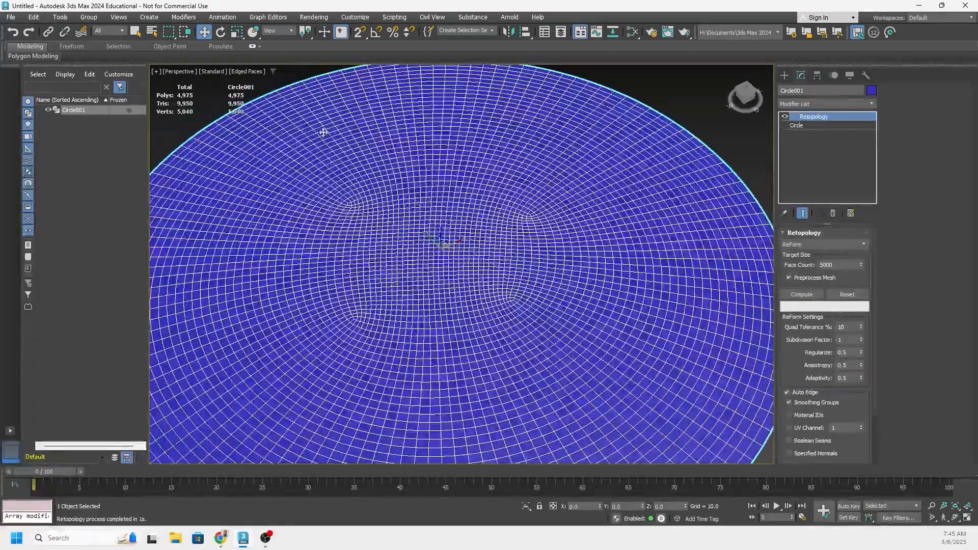
scroll(335, 141, down, 3)
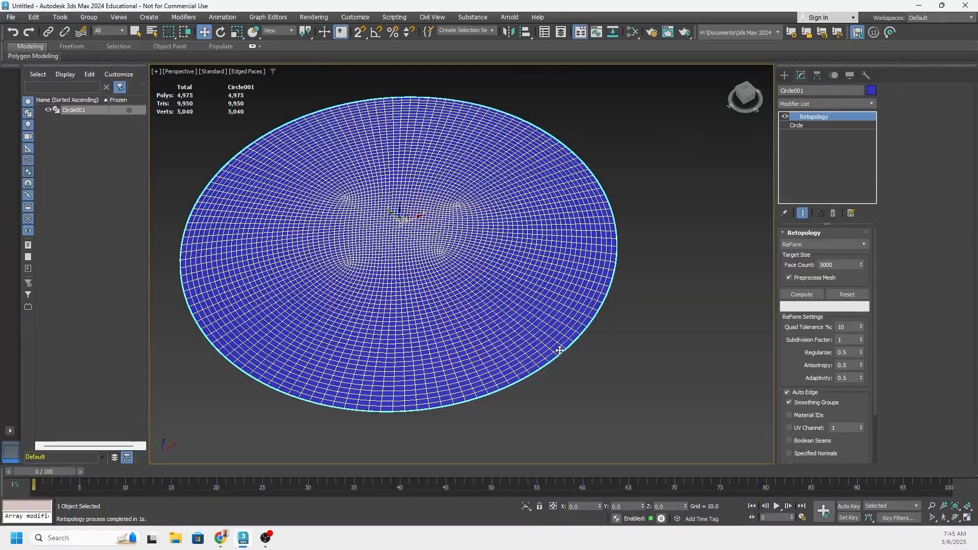
alt+middle_drag(188, 295, 394, 241)
scroll(421, 255, up, 5)
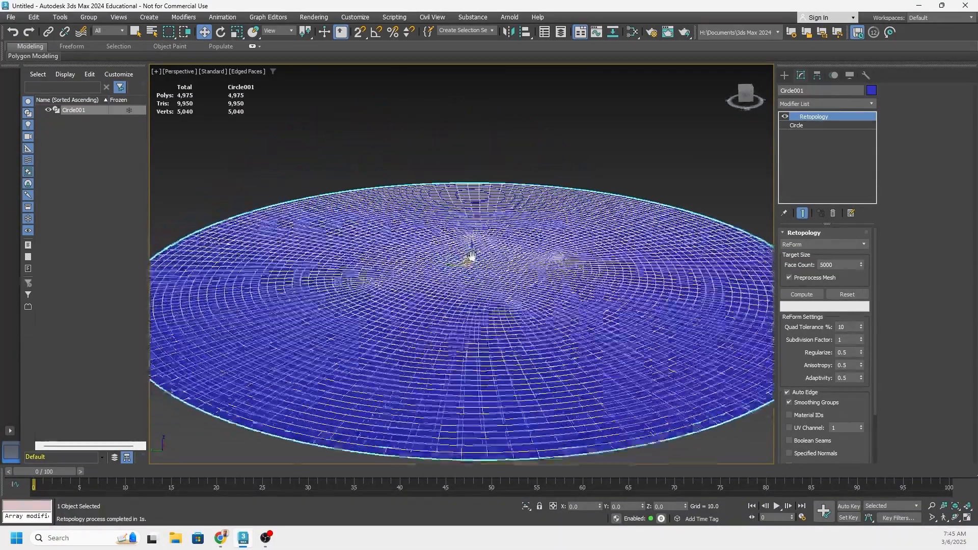
alt+middle_drag(467, 260, 392, 253)
scroll(420, 227, down, 3)
alt+middle_drag(589, 212, 497, 288)
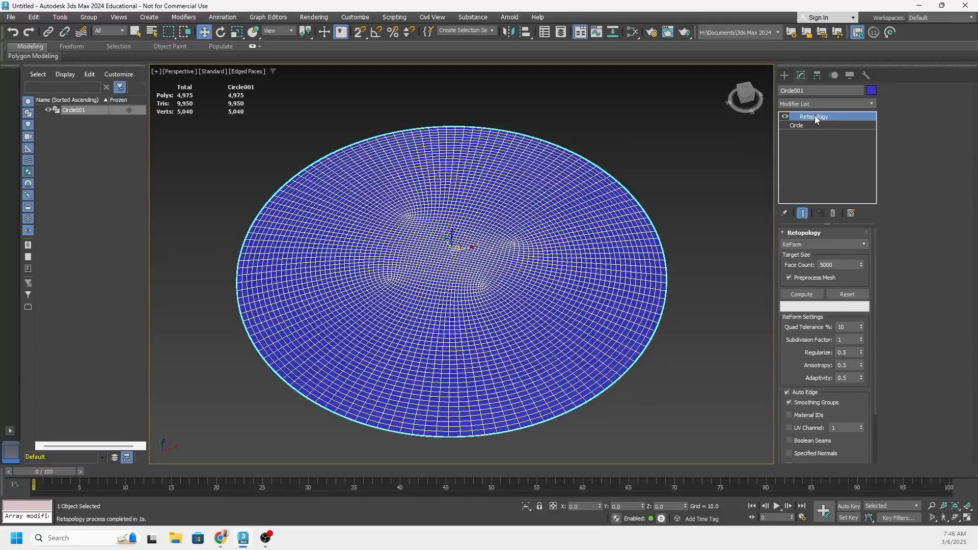
alt+middle_drag(469, 225, 479, 248)
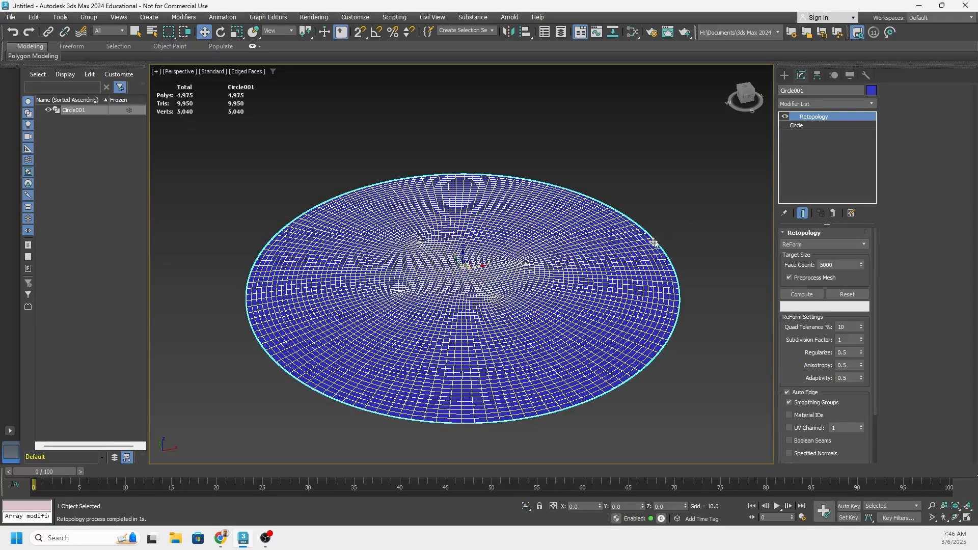
scroll(502, 253, up, 3)
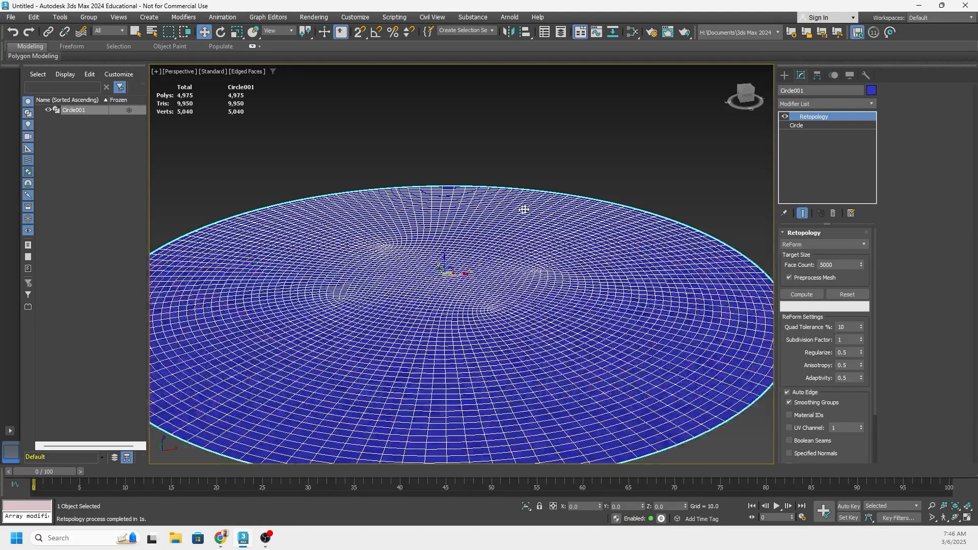
Check the base Circle level beneath the Retopology modifier and its parameters.
click(814, 126)
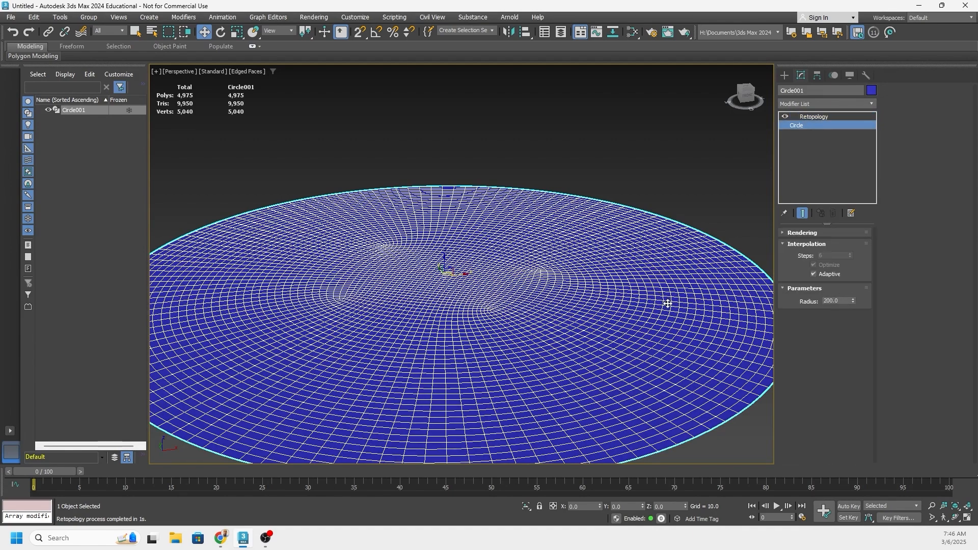
middle_drag(520, 273, 497, 269)
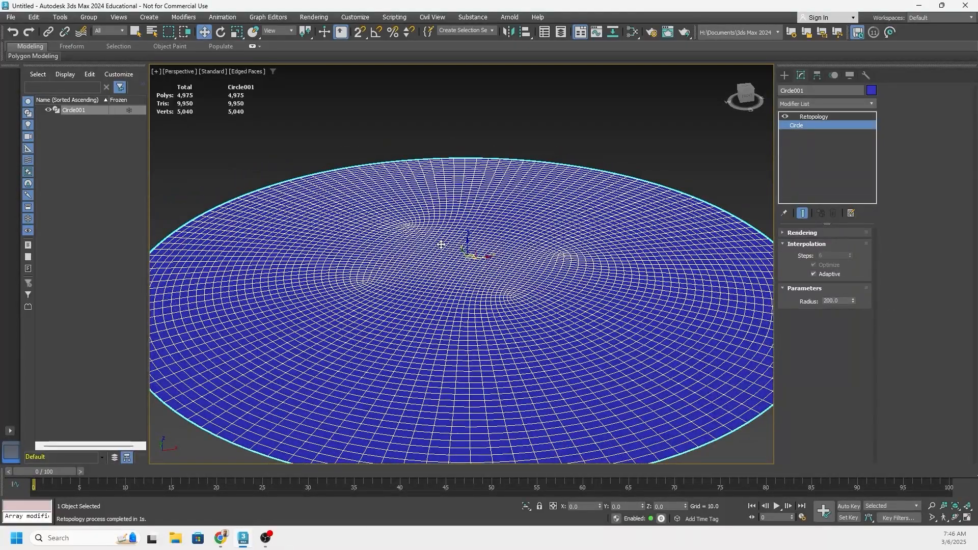
scroll(445, 250, down, 4)
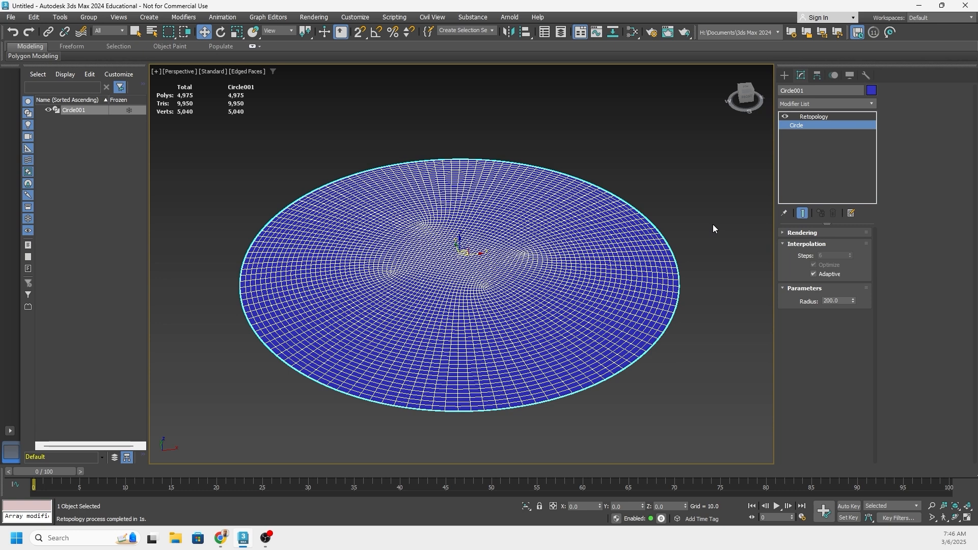
Collapse the circle's stack up to the Retopology modifier, turning it into an Editable Poly.
click(836, 115)
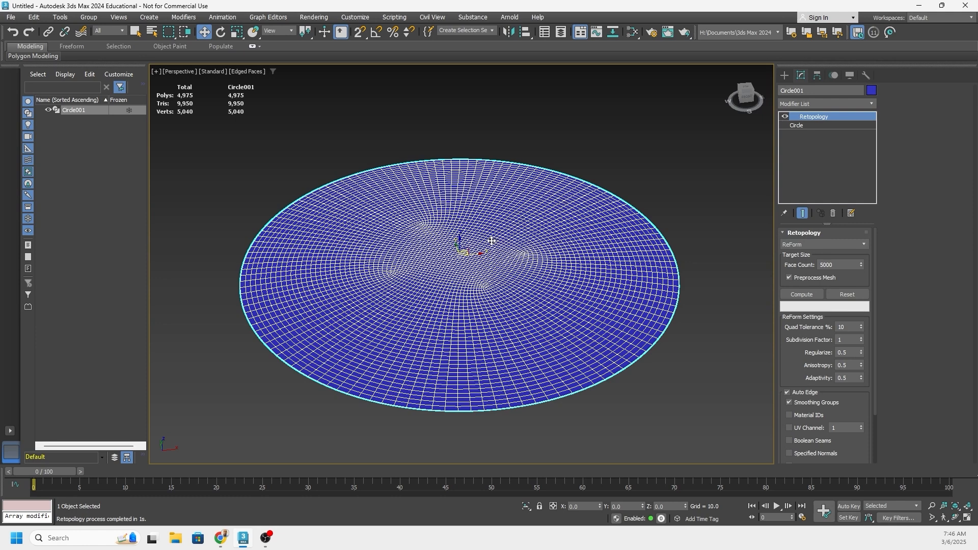
right_click(822, 119)
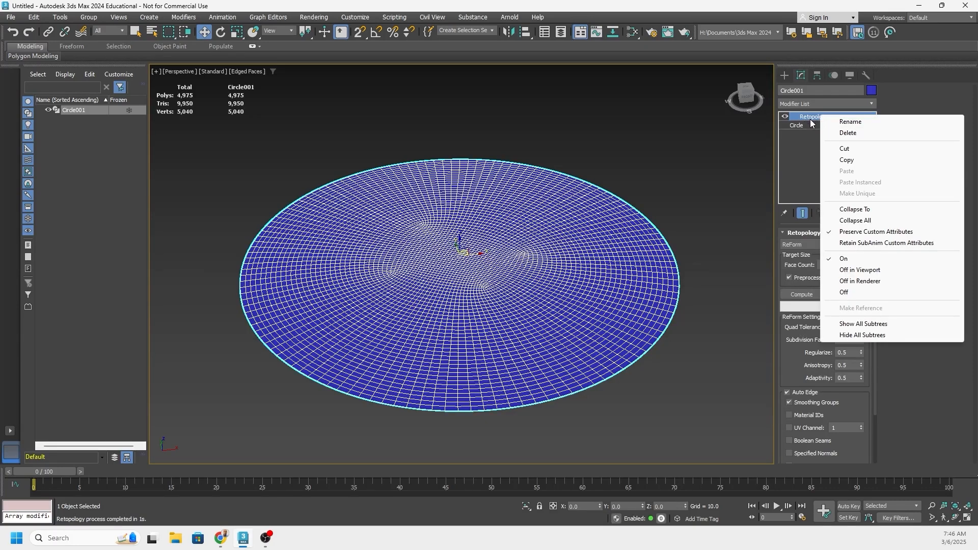
click(855, 209)
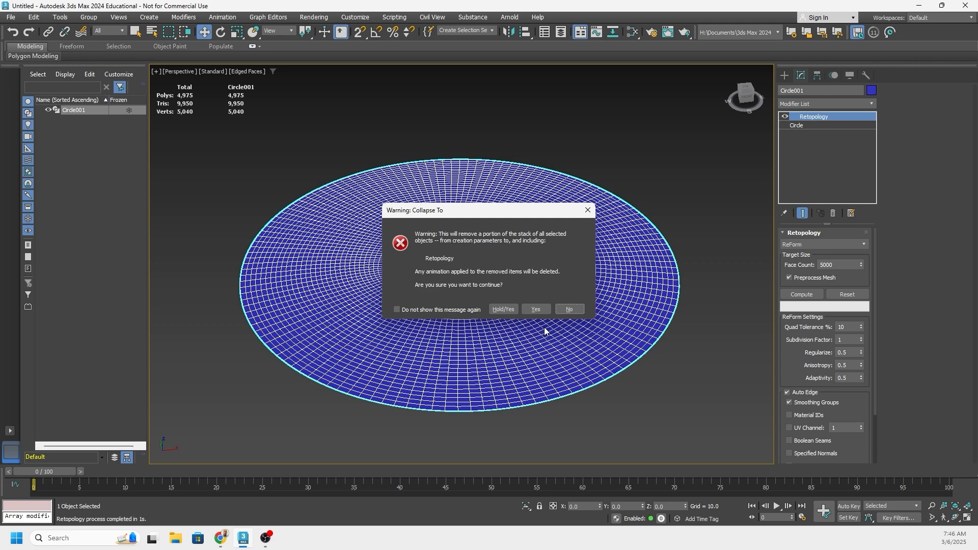
click(536, 311)
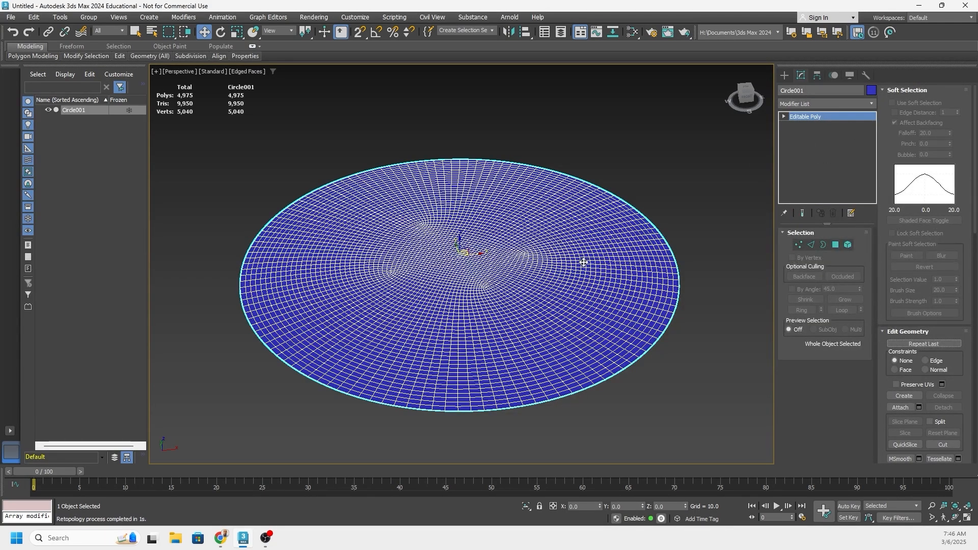
alt+middle_drag(439, 280, 511, 274)
scroll(450, 262, up, 4)
scroll(458, 260, down, 4)
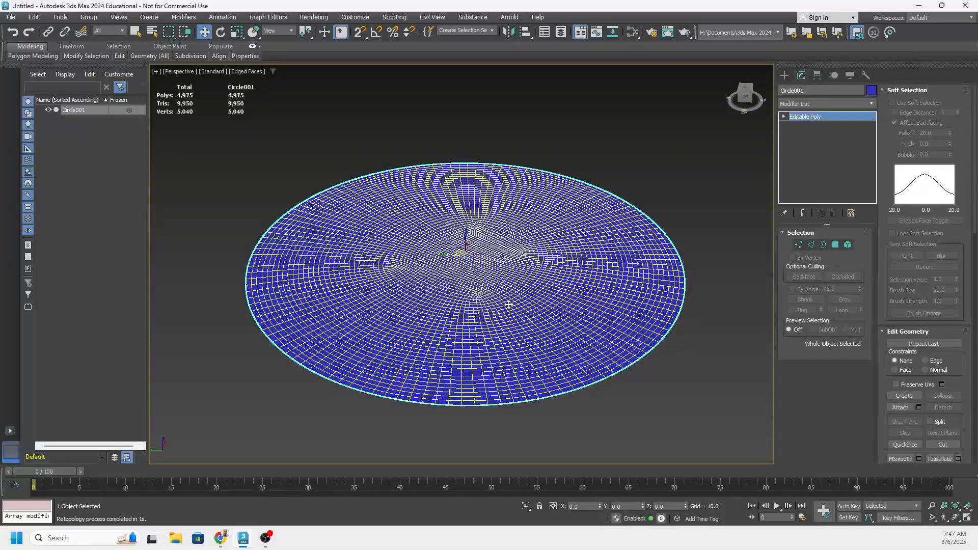
alt+middle_drag(528, 287, 496, 293)
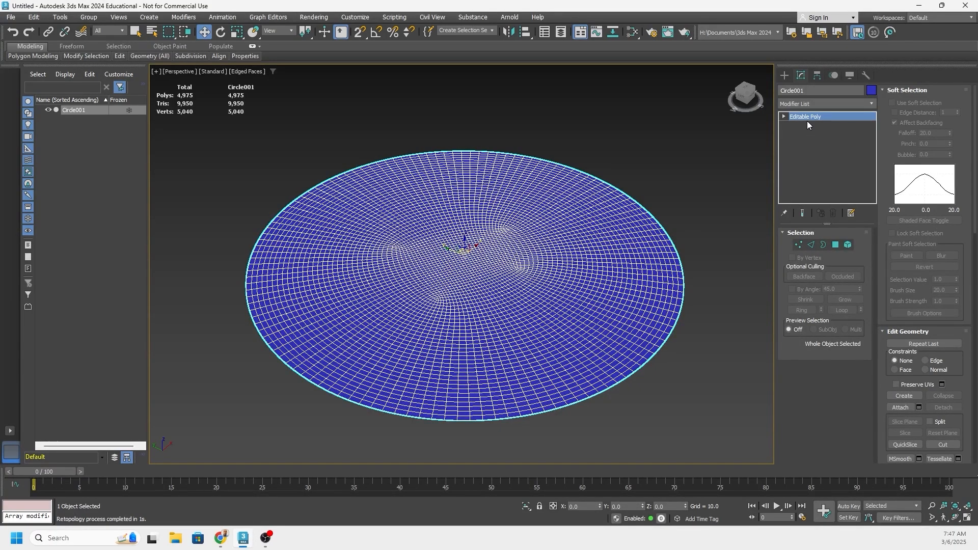
alt+middle_drag(507, 278, 462, 315)
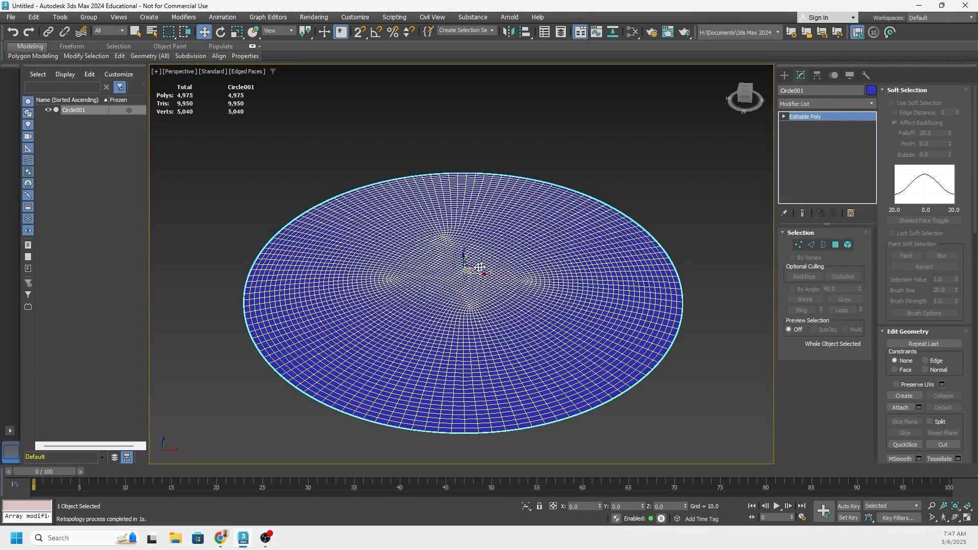
alt+middle_drag(480, 267, 451, 270)
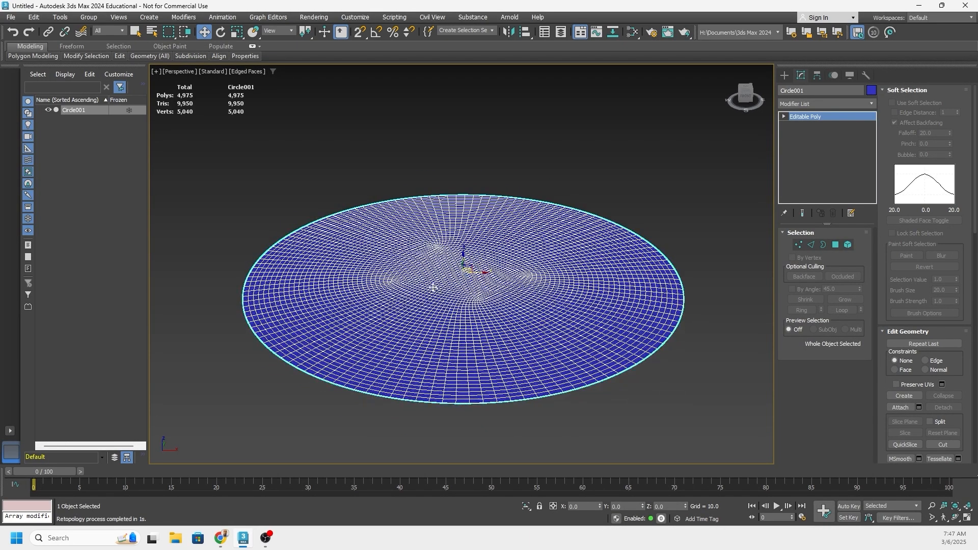
alt+middle_drag(505, 233, 485, 235)
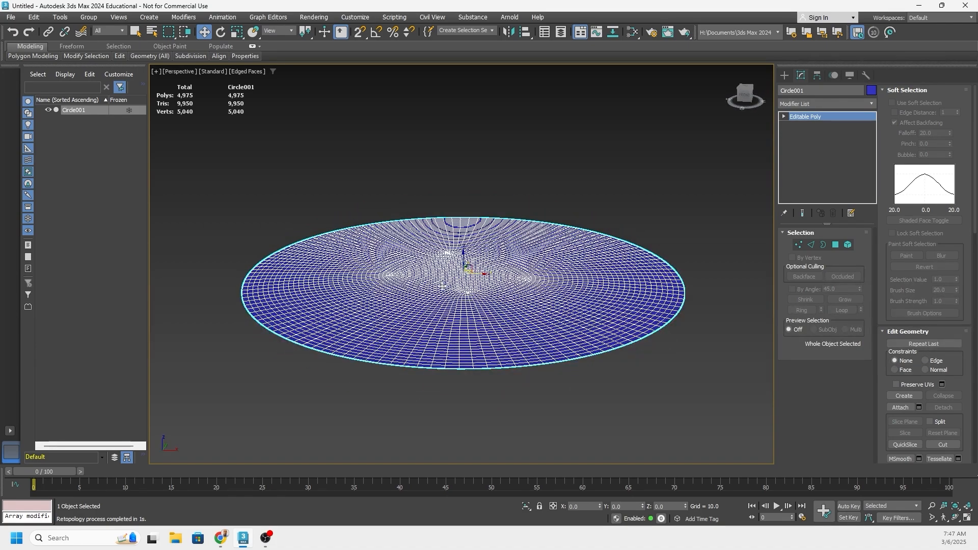
alt+middle_drag(465, 268, 502, 274)
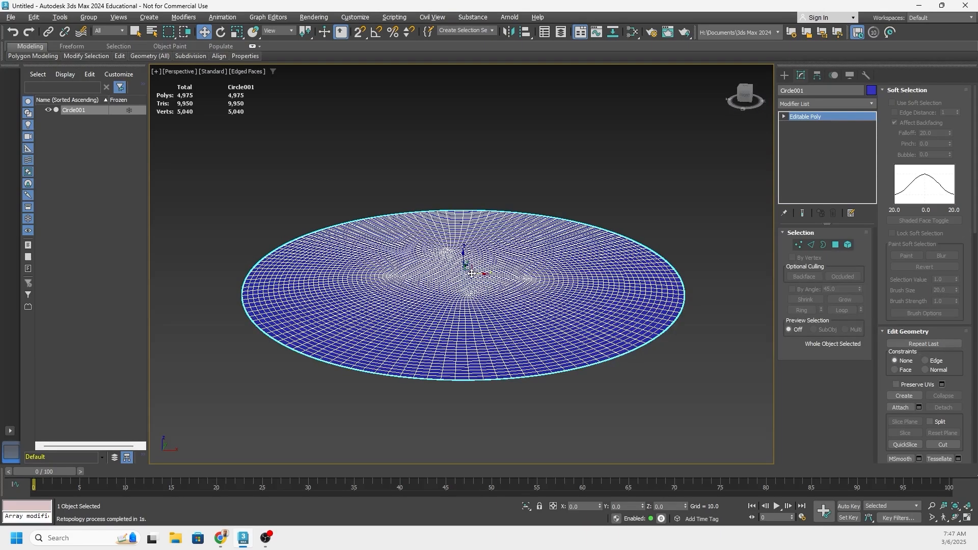
alt+middle_drag(472, 273, 492, 272)
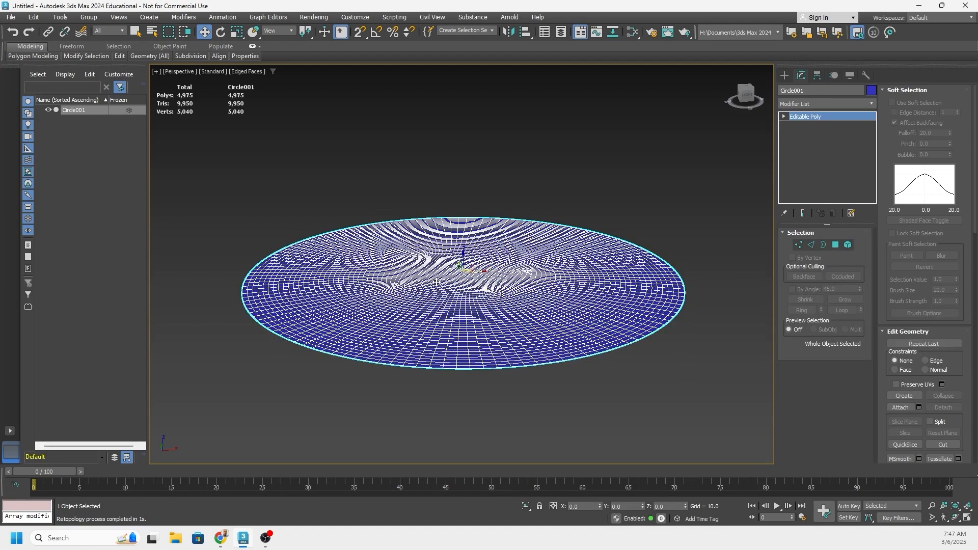
alt+middle_drag(466, 280, 503, 289)
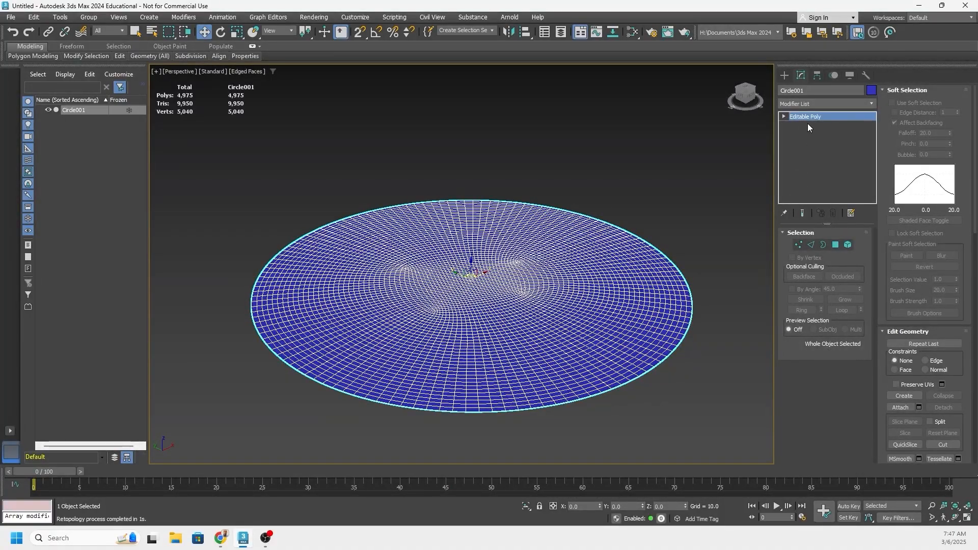
Add an Edit Poly modifier above the circle's Editable Poly base.
text(edi)
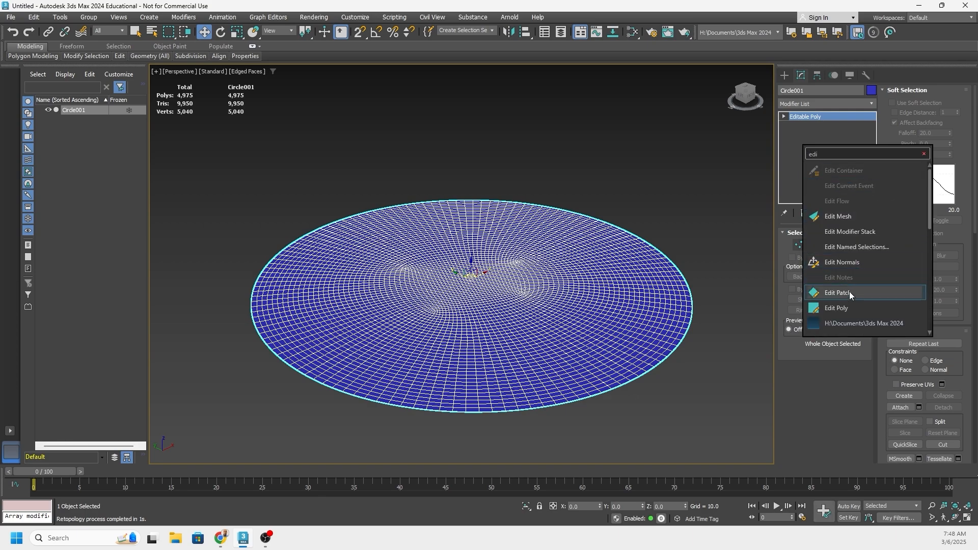
click(845, 308)
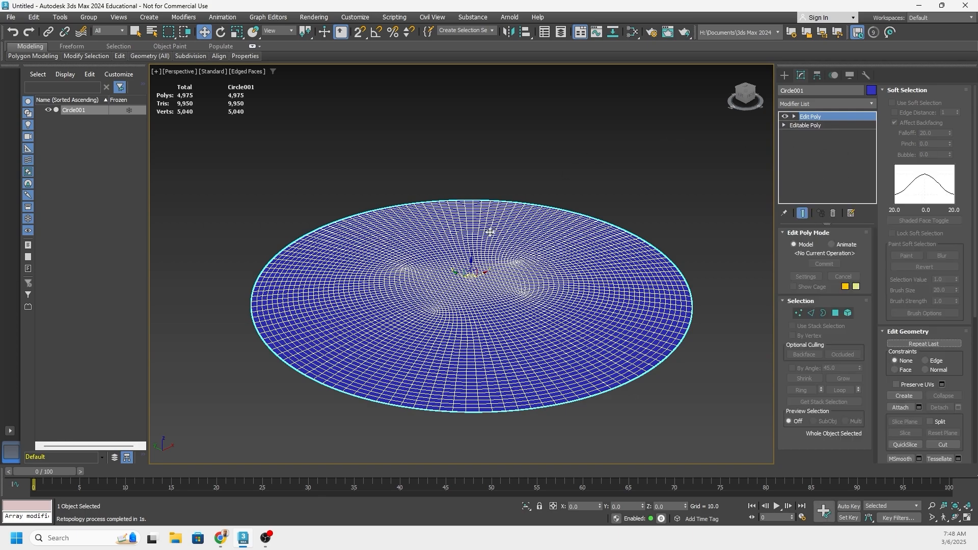
middle_drag(483, 248, 455, 244)
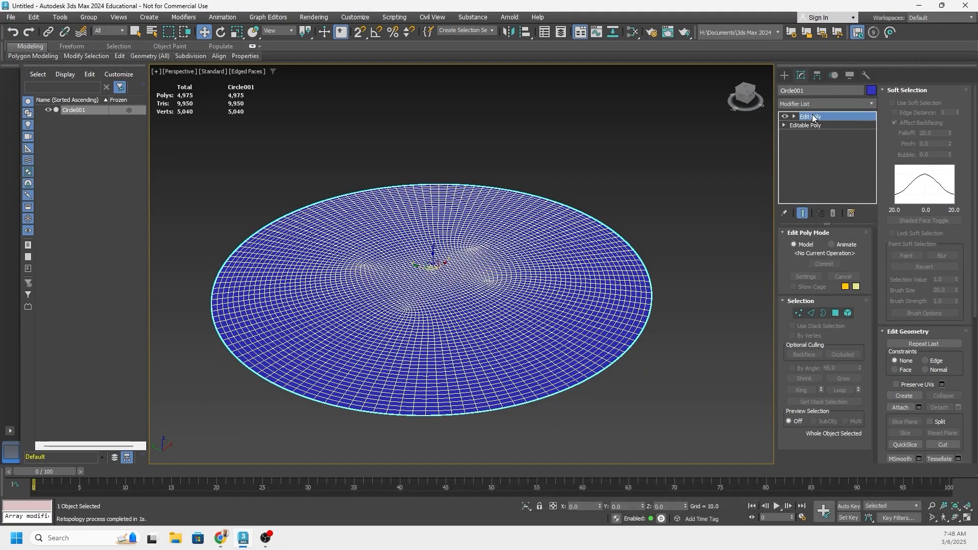
key(1)
key(1)
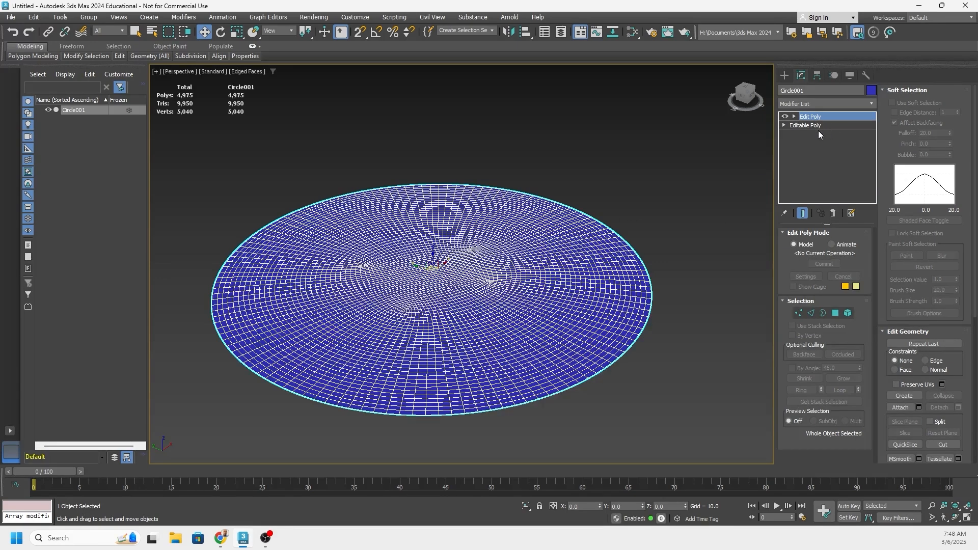
middle_drag(491, 256, 524, 256)
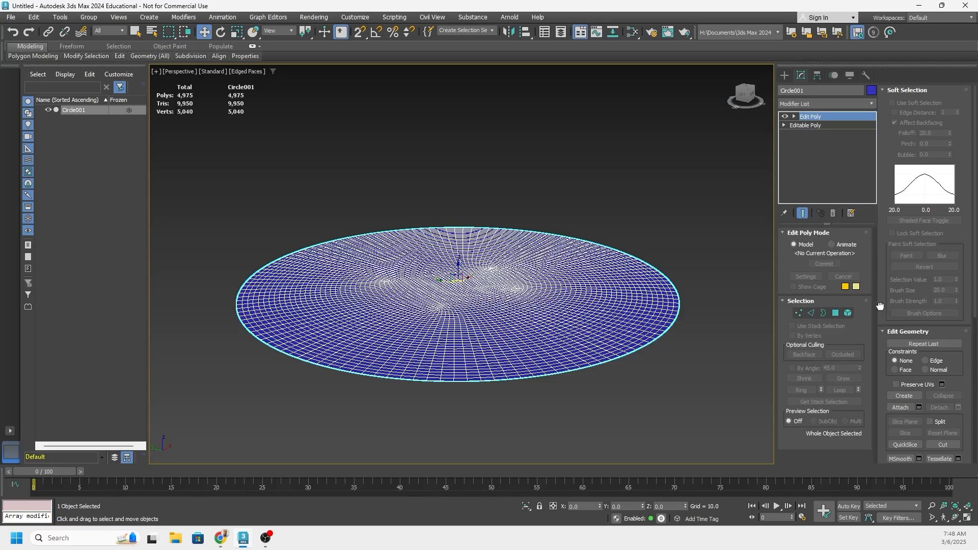
mouse_move(881, 311)
mouse_down()
mouse_move(881, 298)
mouse_move(881, 310)
mouse_up()
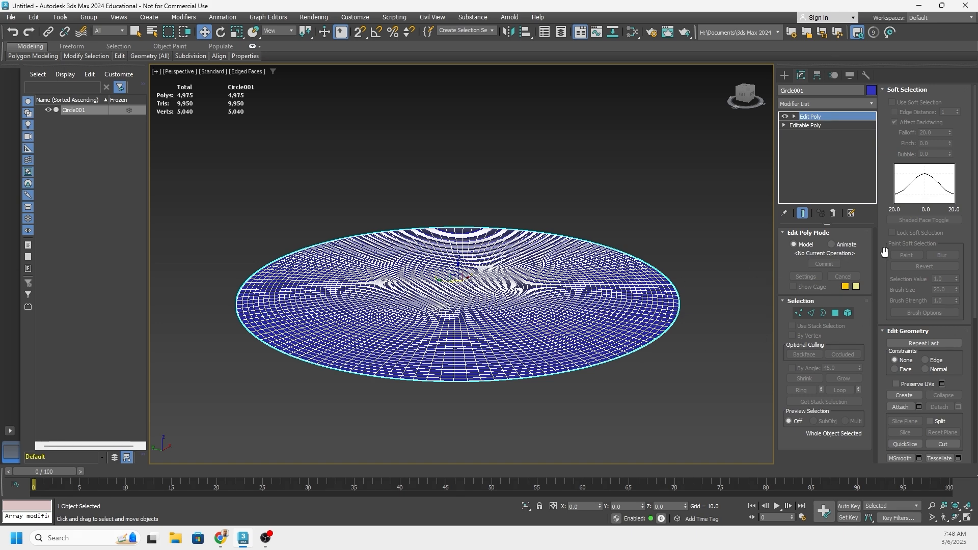
Enter the Edit Poly's vertex level and show the mesh centre in the Top view as wireframe with the grid on.
click(800, 313)
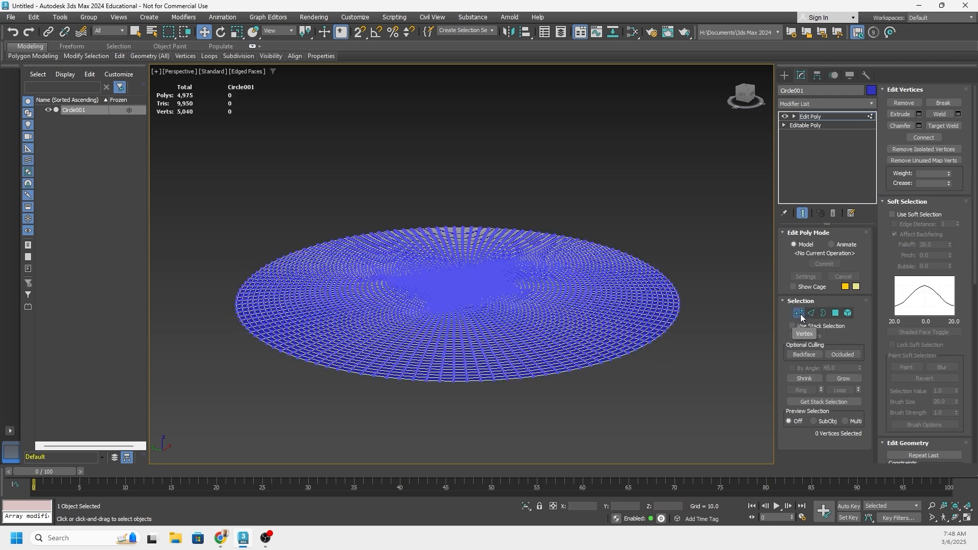
alt+middle_drag(481, 284, 467, 312)
scroll(468, 308, up, 5)
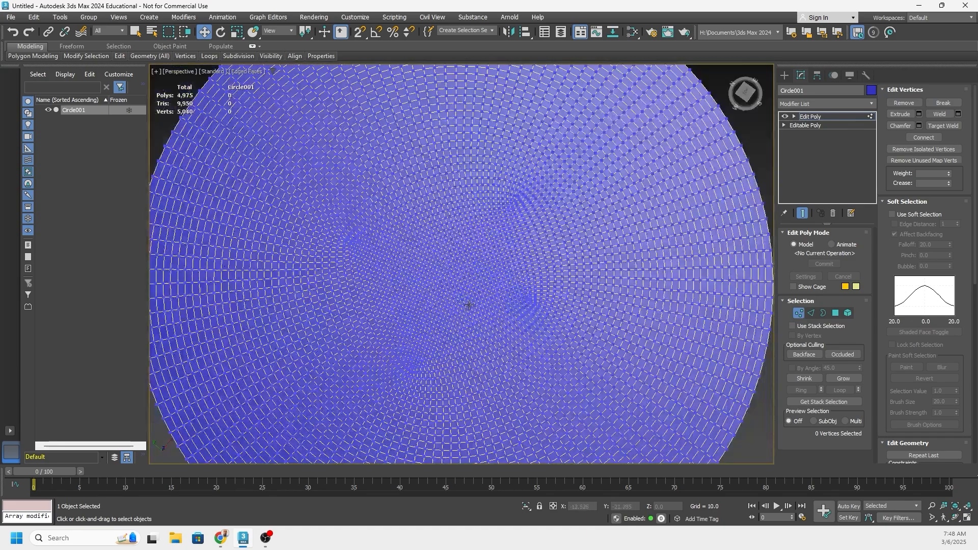
key(t)
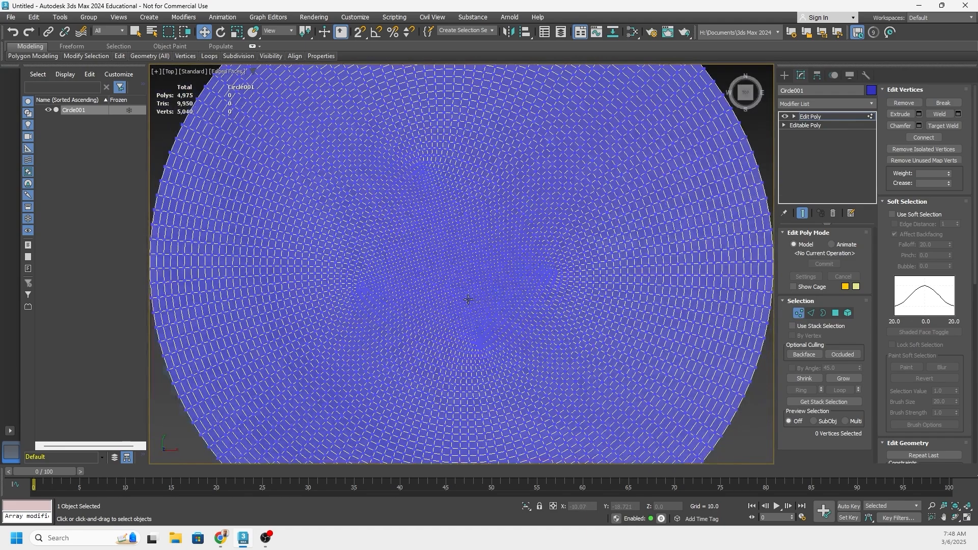
scroll(473, 282, down, 6)
key(g)
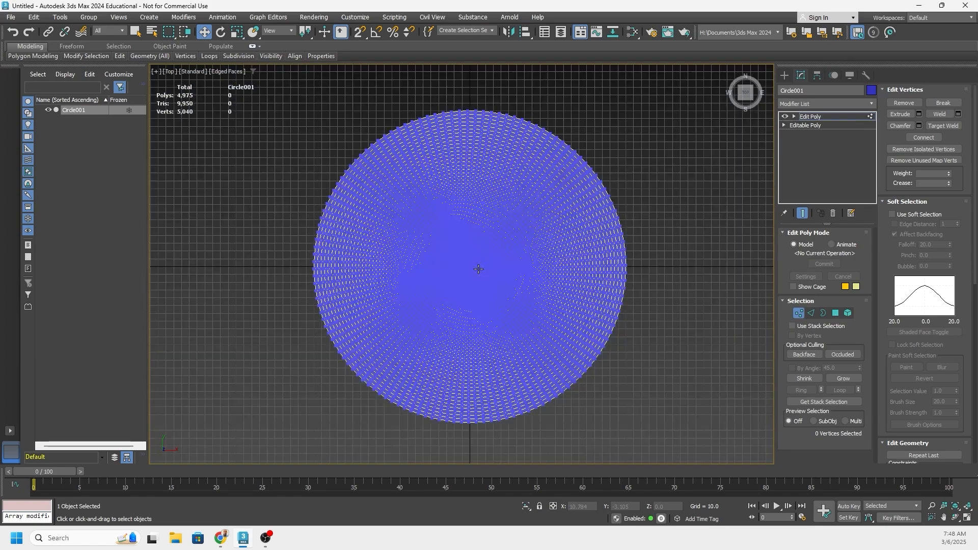
scroll(475, 270, up, 5)
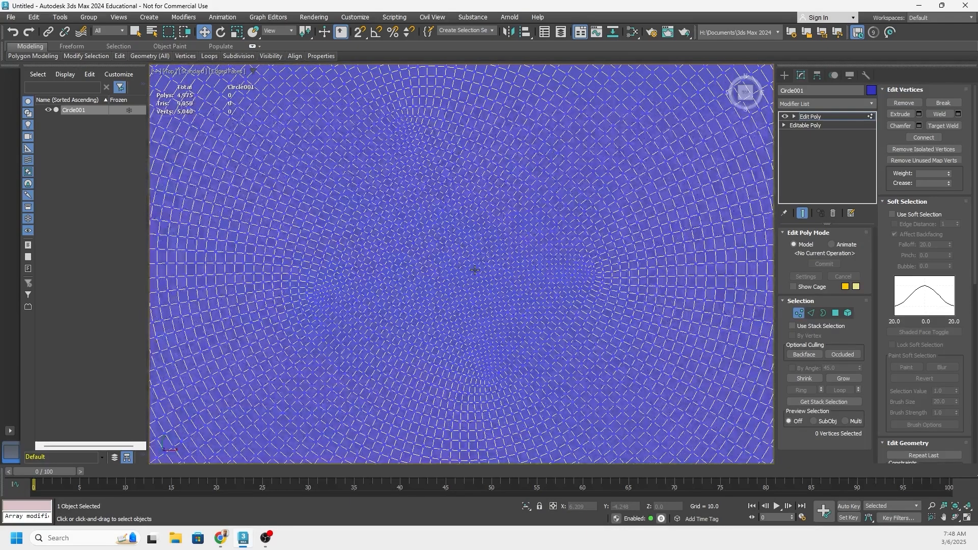
key(F3)
scroll(487, 274, up, 3)
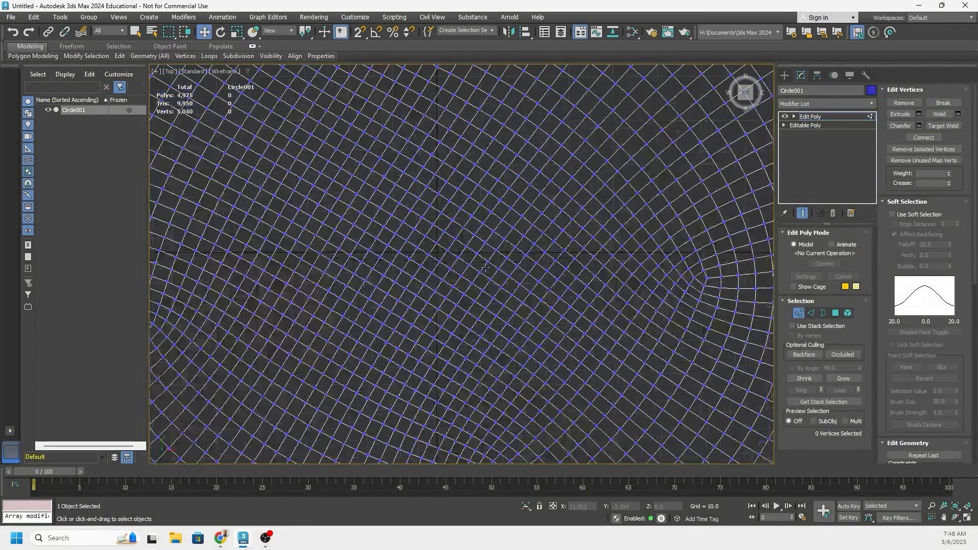
scroll(489, 264, up, 2)
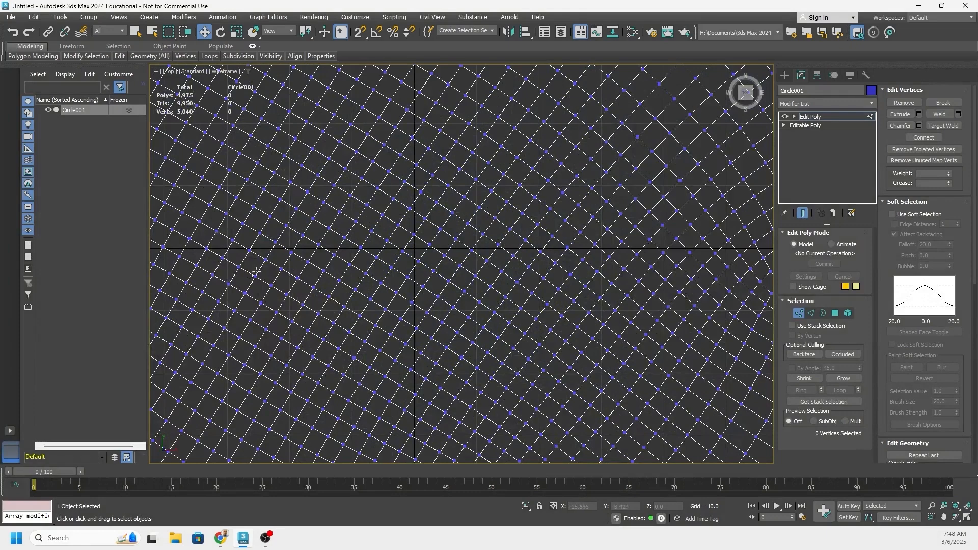
Hide the circle to check where the grid's axes cross, and show it again.
click(48, 110)
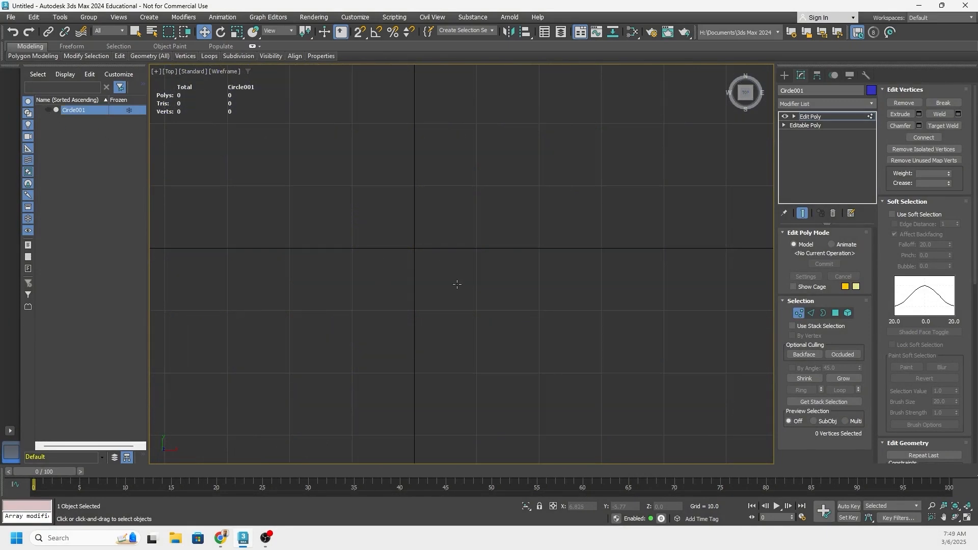
scroll(457, 284, down, 10)
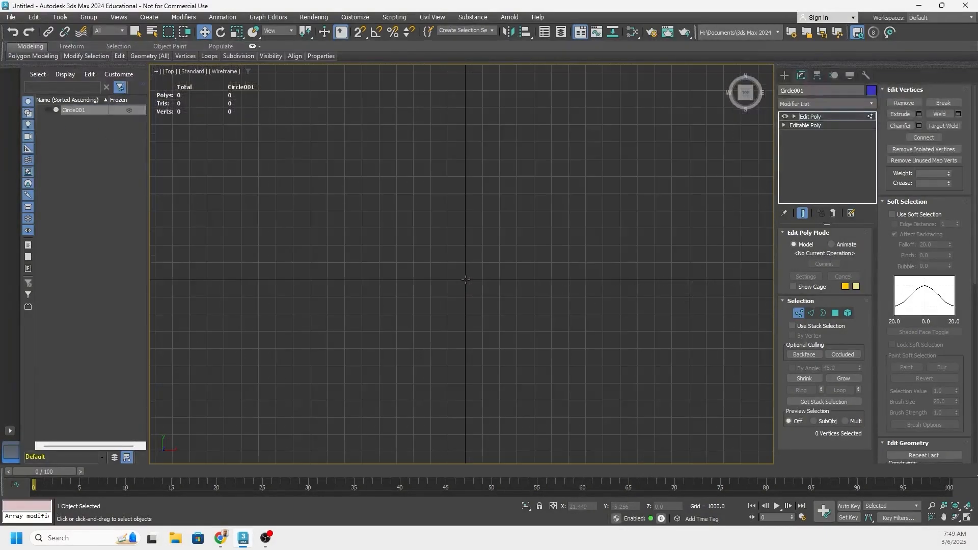
scroll(466, 279, down, 3)
click(48, 110)
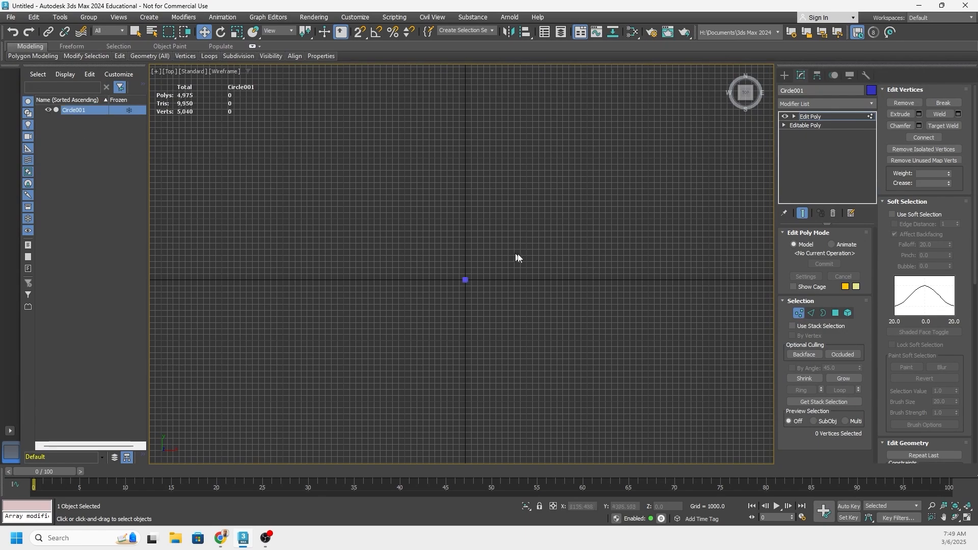
scroll(502, 286, up, 5)
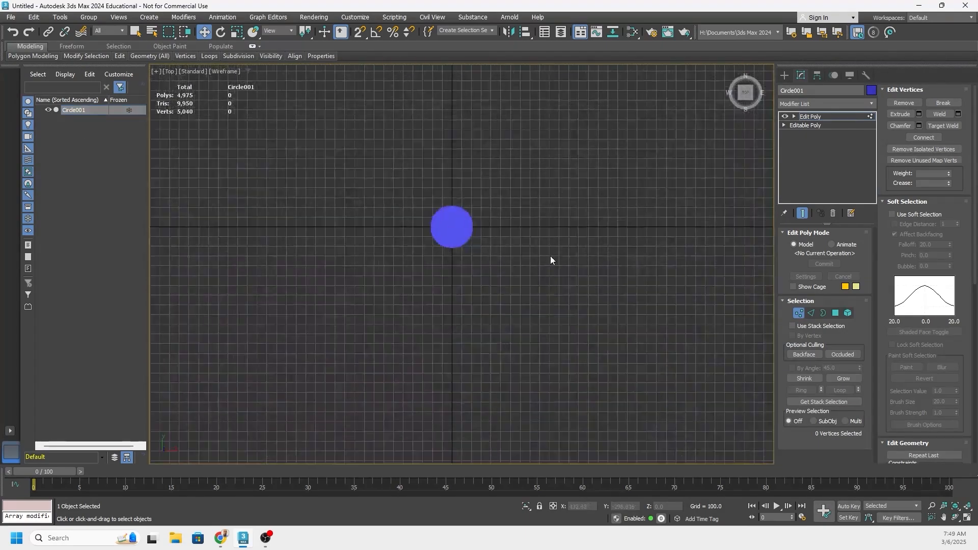
Reselect the circle and select the four vertices surrounding the origin at the Edit Poly's vertex level.
click(497, 239)
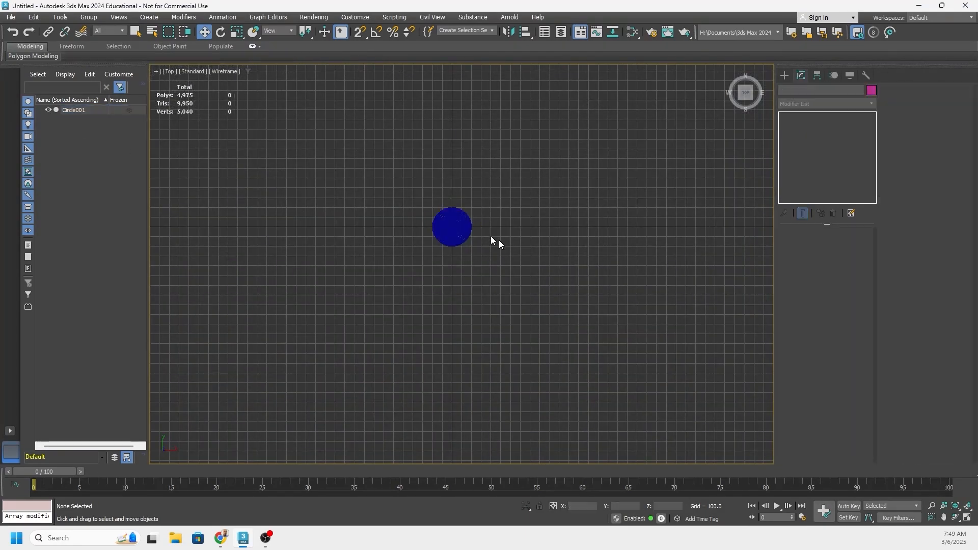
scroll(468, 226, up, 2)
click(468, 227)
scroll(468, 227, up, 8)
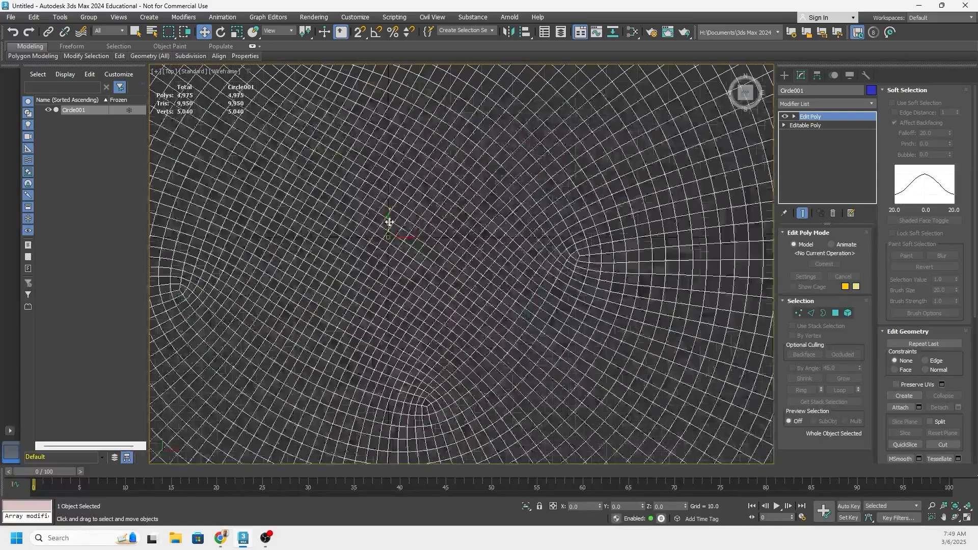
scroll(395, 238, up, 4)
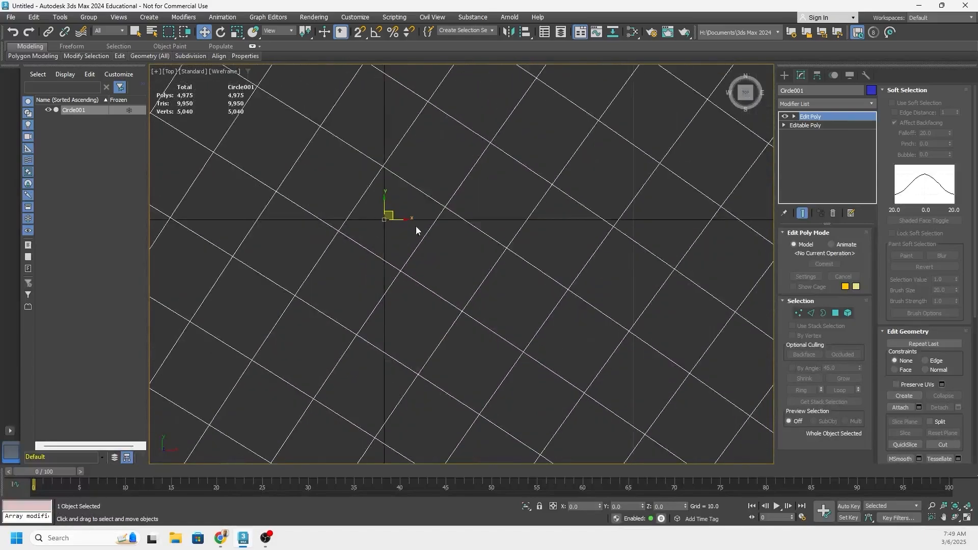
middle_drag(377, 218, 378, 246)
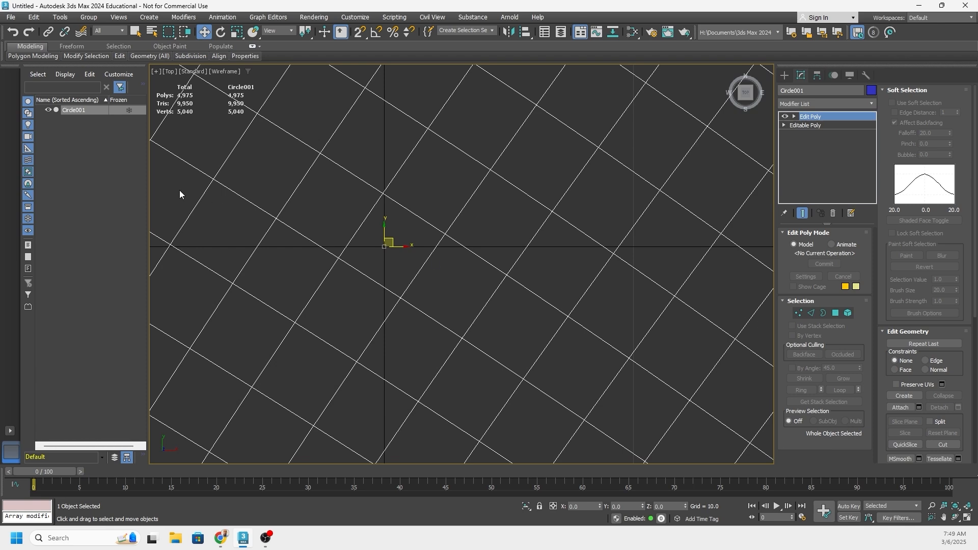
click(799, 312)
drag(332, 295, 334, 301)
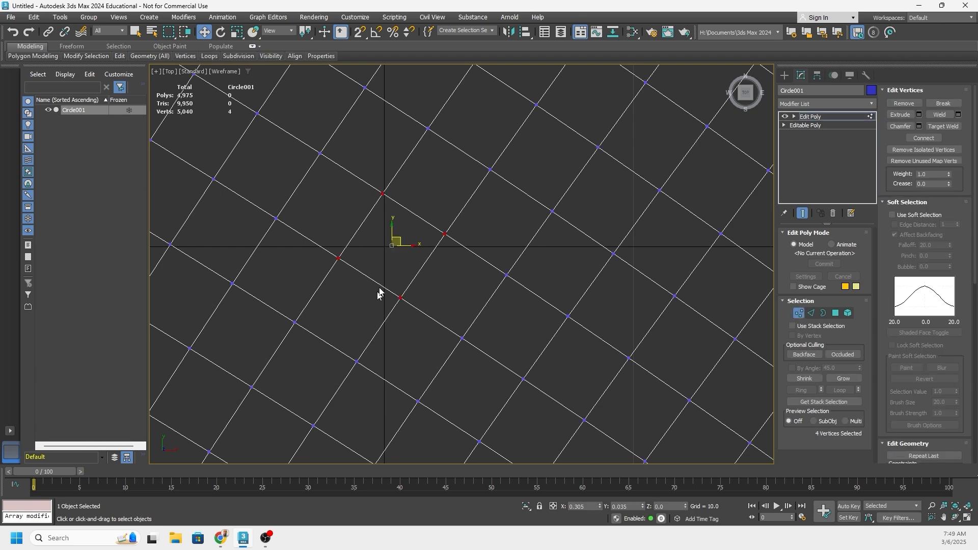
Grow the four-vertex selection at the circle's centre to 144 vertices.
scroll(392, 268, down, 8)
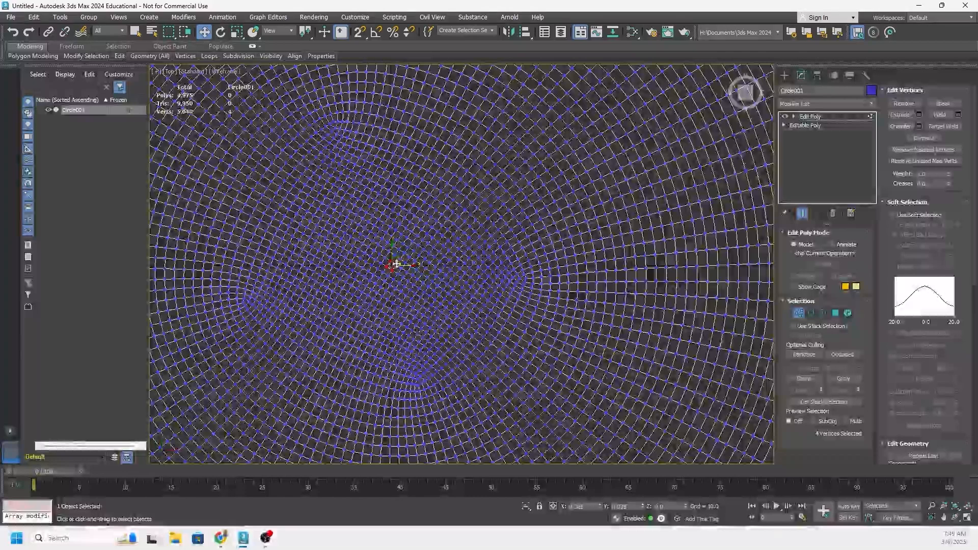
scroll(391, 266, down, 6)
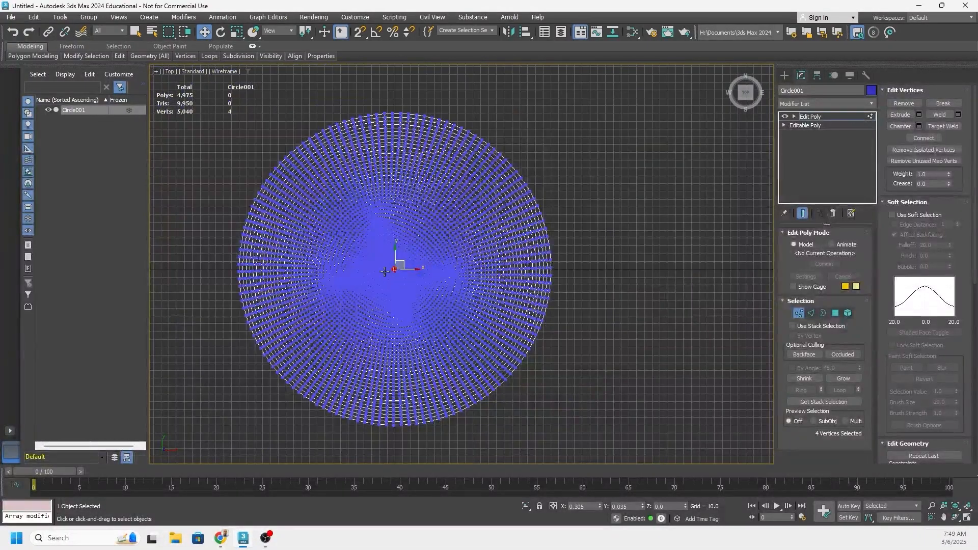
scroll(391, 266, up, 4)
scroll(392, 266, down, 8)
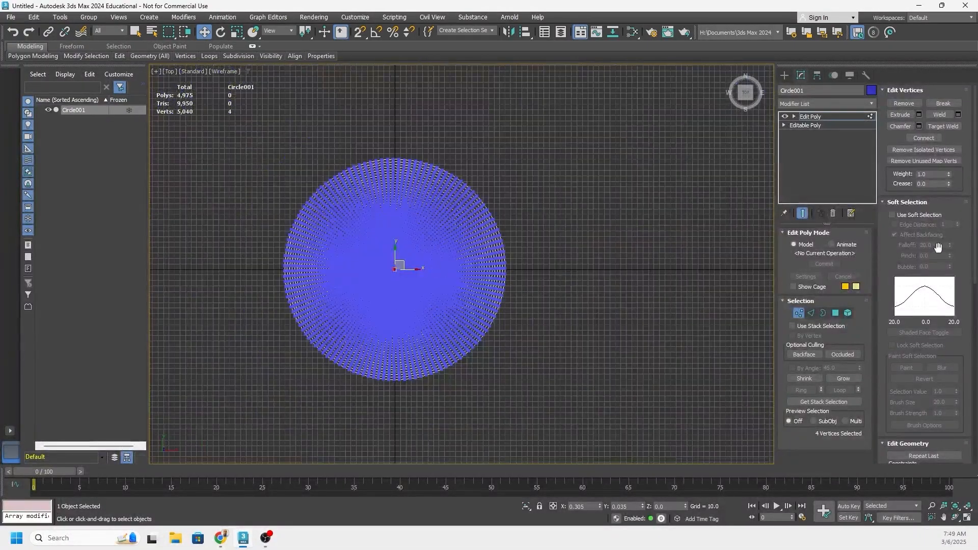
click(844, 378)
click(845, 378)
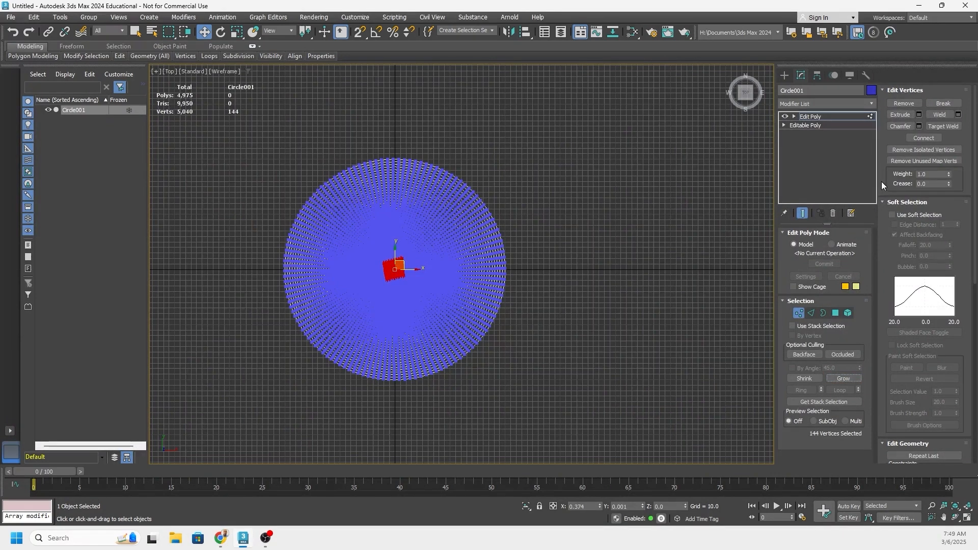
Turn on Use Soft Selection for the selected centre vertices.
click(892, 215)
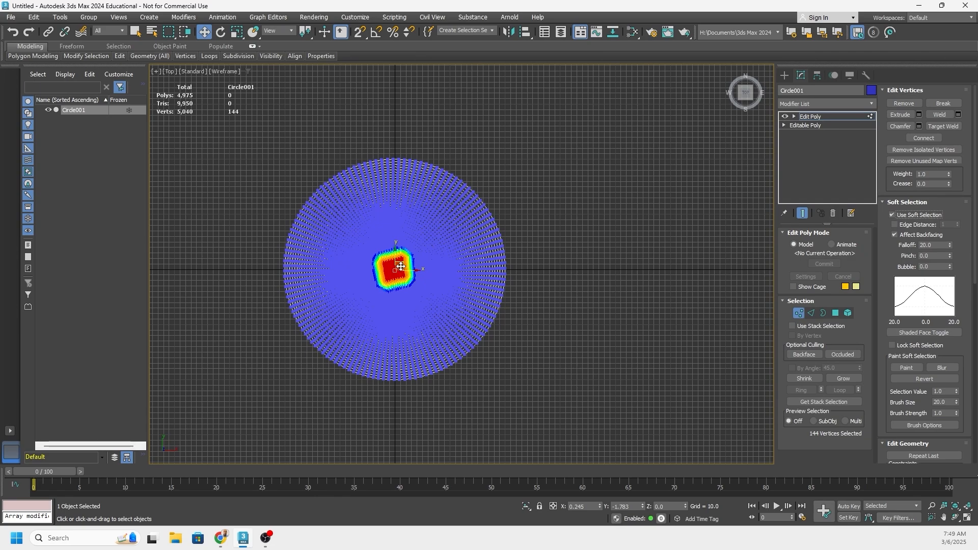
scroll(401, 266, up, 8)
scroll(402, 267, down, 5)
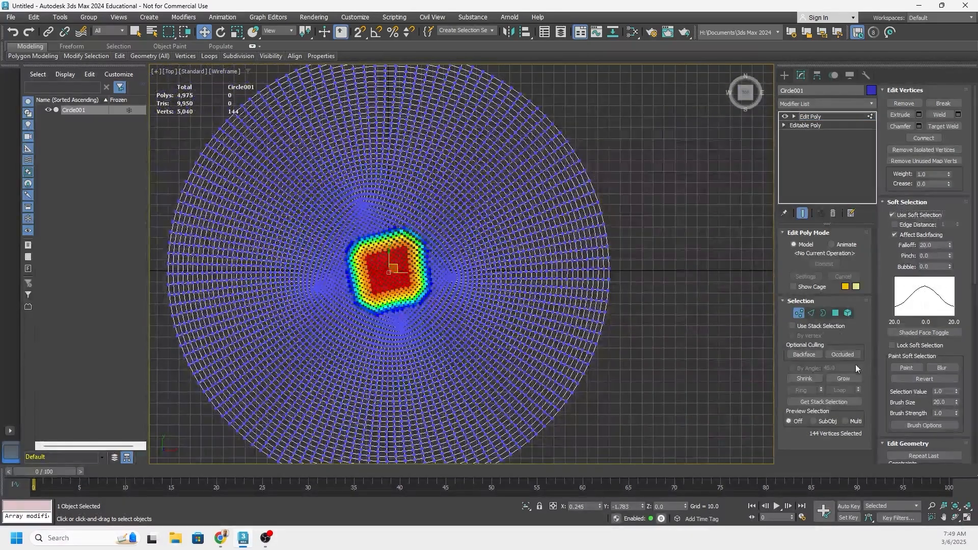
Grow the soft-selected vertices at the circle's centre to 2744 vertices.
click(849, 377)
click(849, 377)
click(849, 377)
click(849, 377)
click(849, 377)
click(849, 377)
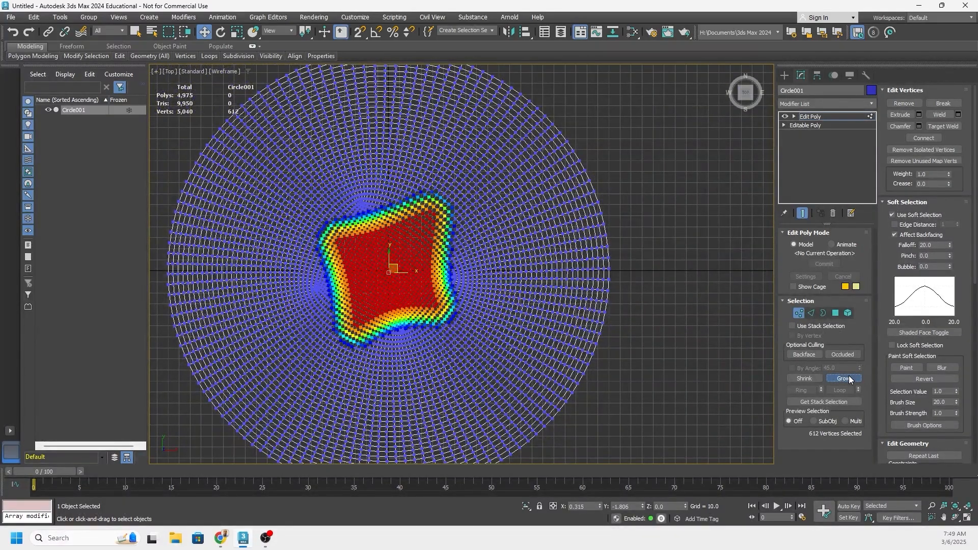
click(848, 378)
click(848, 378)
click(849, 377)
click(849, 378)
click(848, 378)
click(849, 378)
click(849, 378)
click(848, 378)
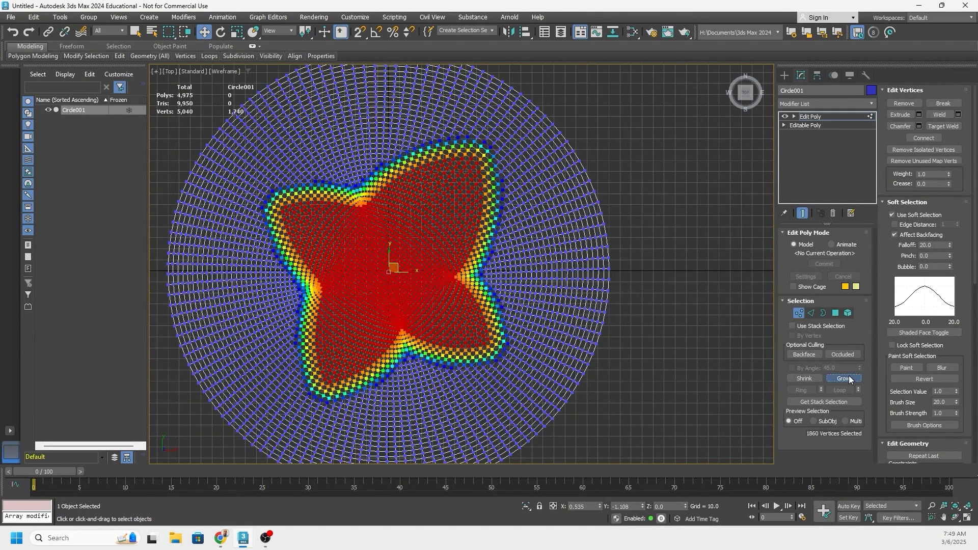
click(849, 378)
click(849, 377)
click(848, 377)
click(848, 378)
click(849, 378)
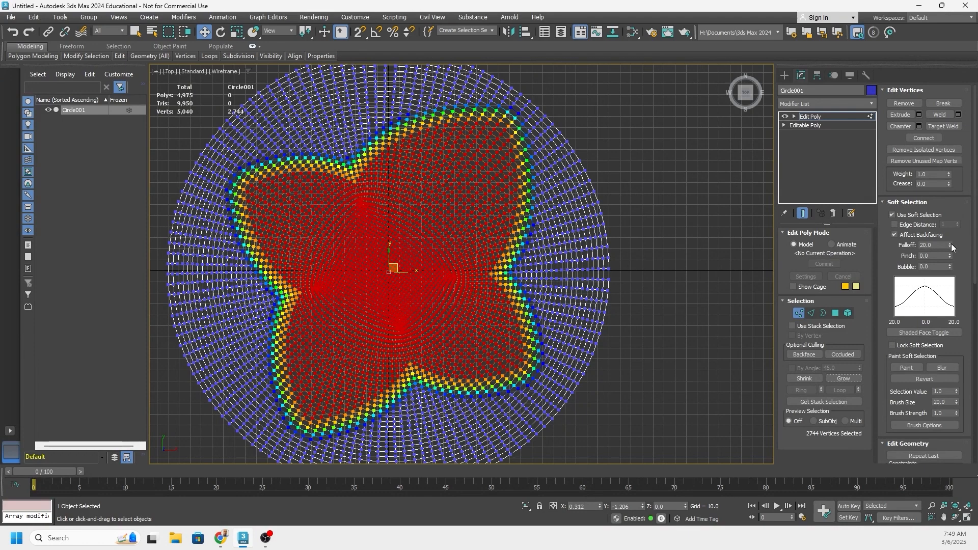
Set the vertex soft selection falloff to 36.8, check its spread across the circle, and clear the vertex selection.
drag(952, 247, 958, 201)
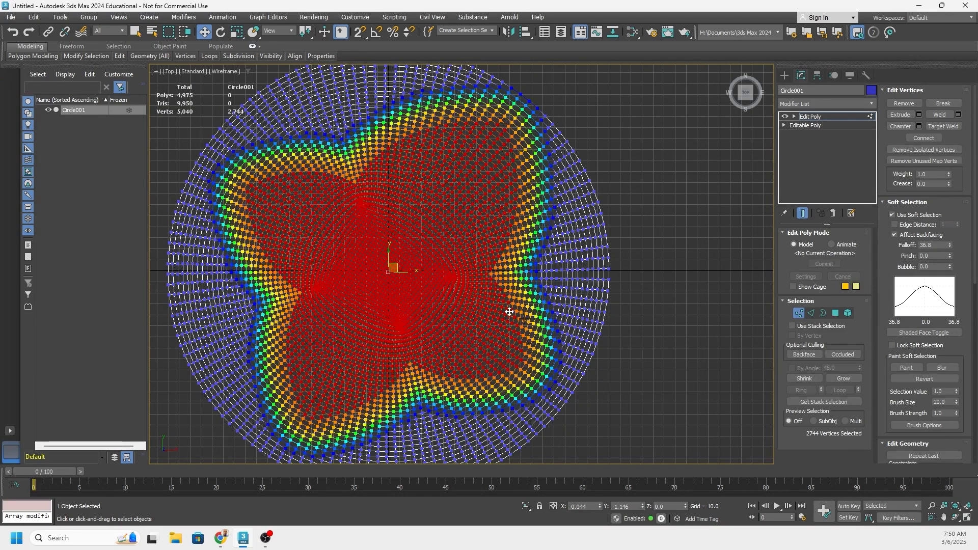
alt+middle_drag(433, 242, 438, 203)
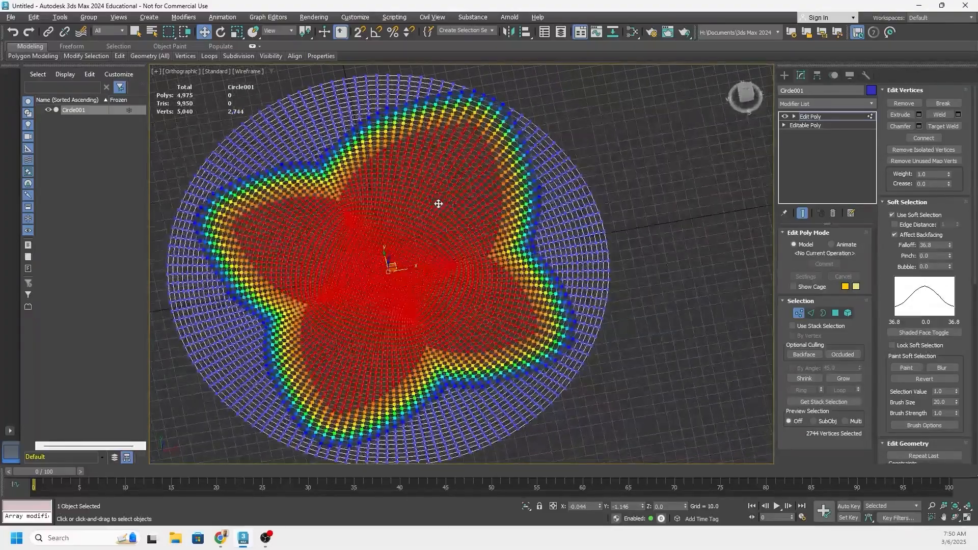
click(670, 188)
Select a full ring of 128 polygons around the circle's centre at the Edit Poly's polygon level.
scroll(408, 270, up, 5)
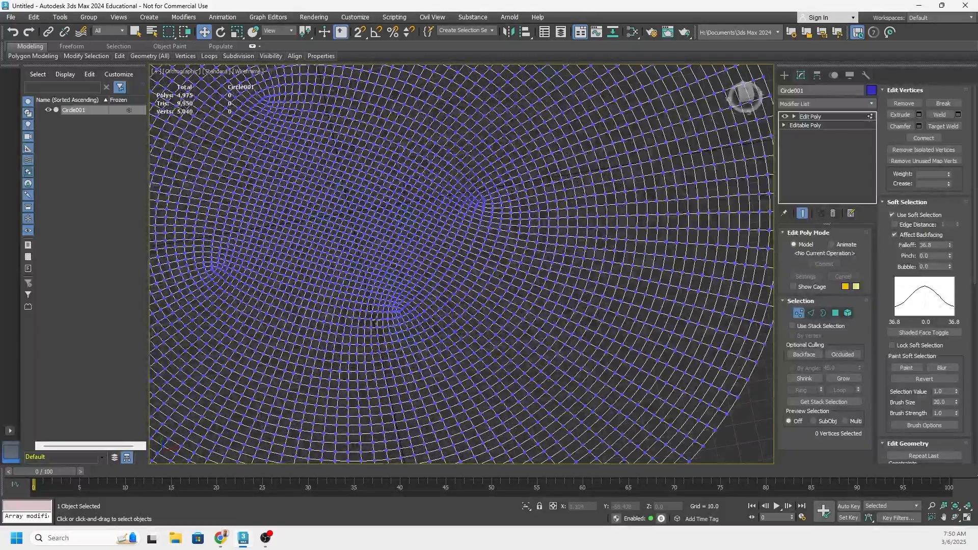
middle_drag(375, 321, 427, 315)
middle_drag(249, 244, 277, 268)
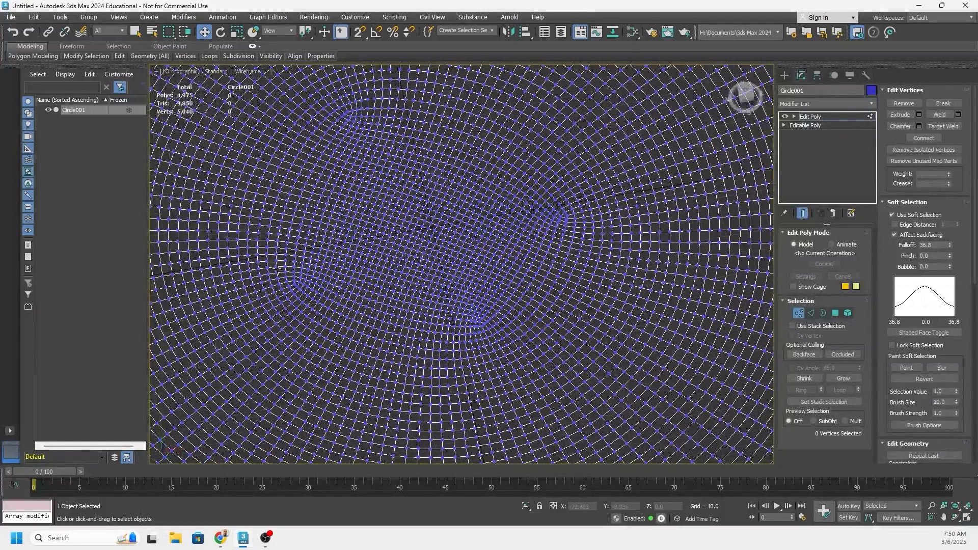
click(836, 313)
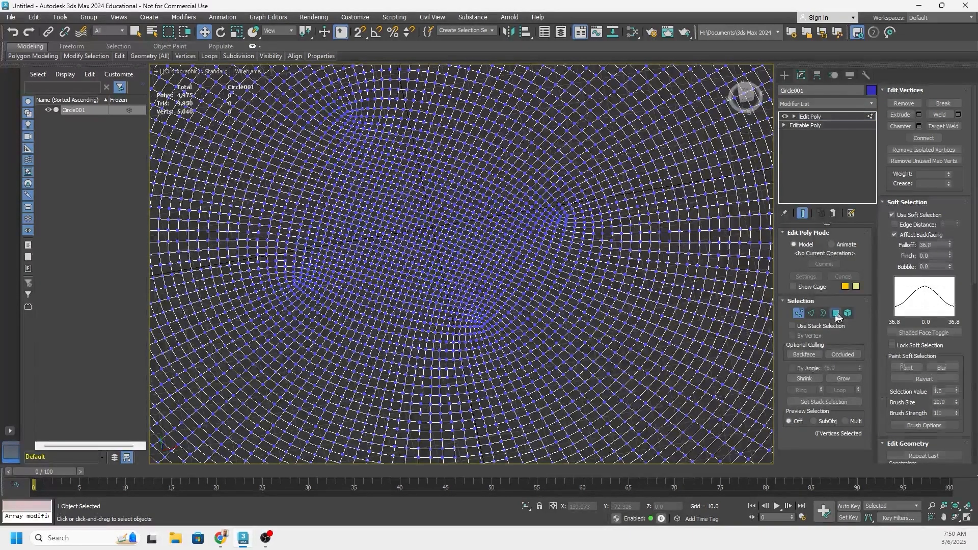
click(223, 227)
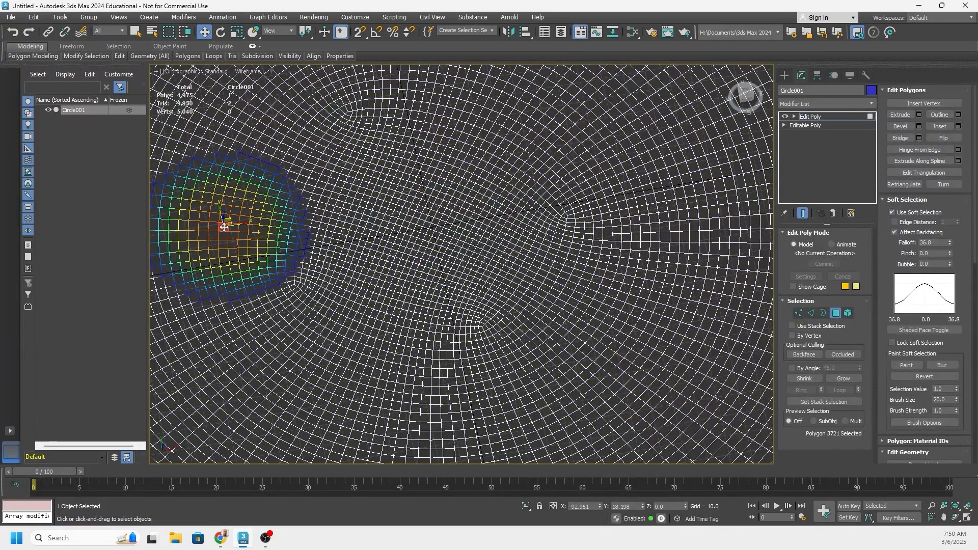
scroll(224, 228, up, 5)
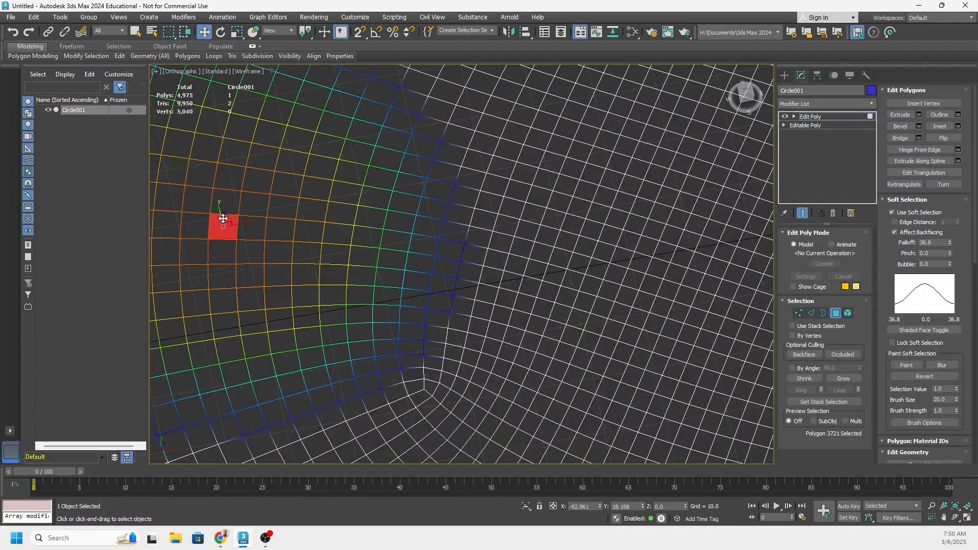
shift+click(228, 208)
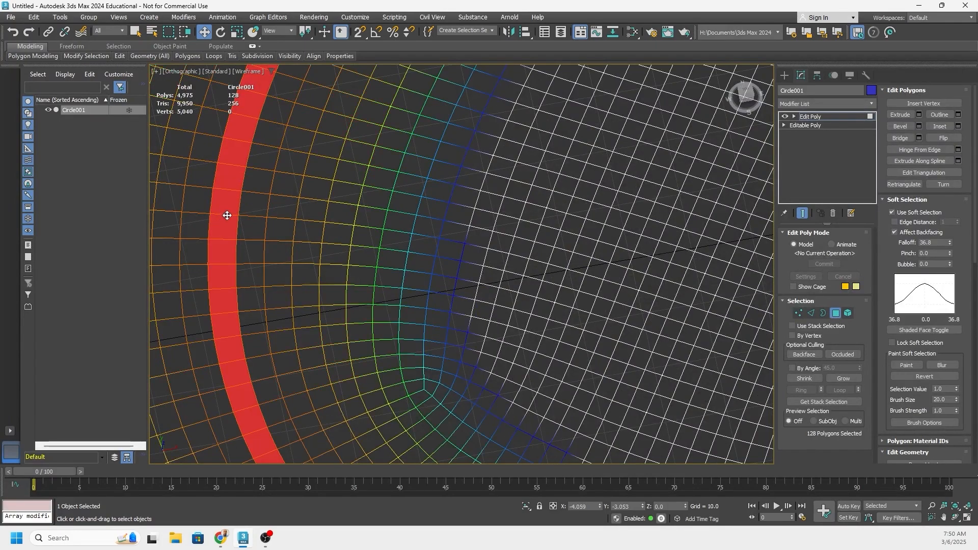
Grow the polygon ring inward and outward until the centre is filled and 4847 polygons are selected.
scroll(227, 216, down, 5)
alt+middle_drag(229, 211, 279, 234)
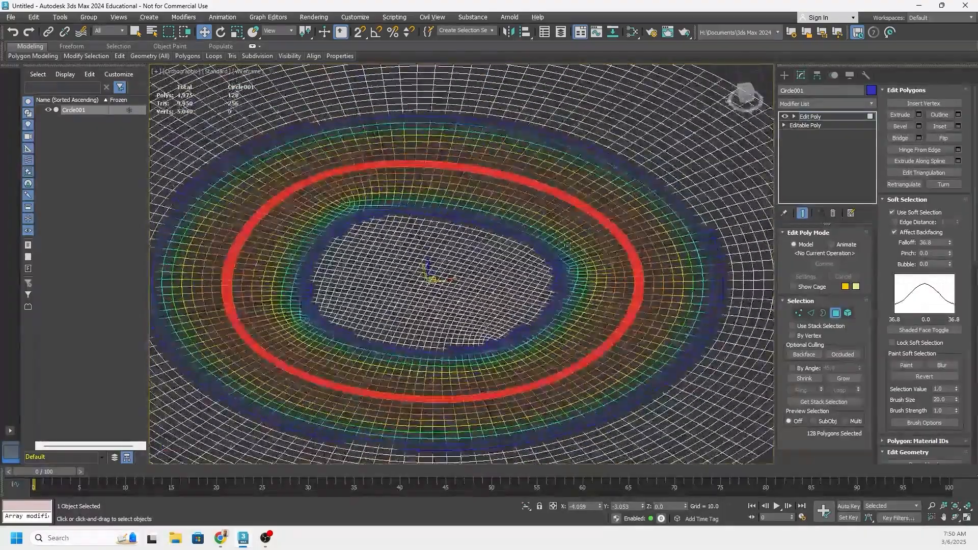
click(845, 380)
click(845, 380)
click(844, 379)
click(844, 380)
click(845, 378)
scroll(412, 221, down, 5)
alt+middle_drag(413, 223, 403, 237)
scroll(403, 236, up, 3)
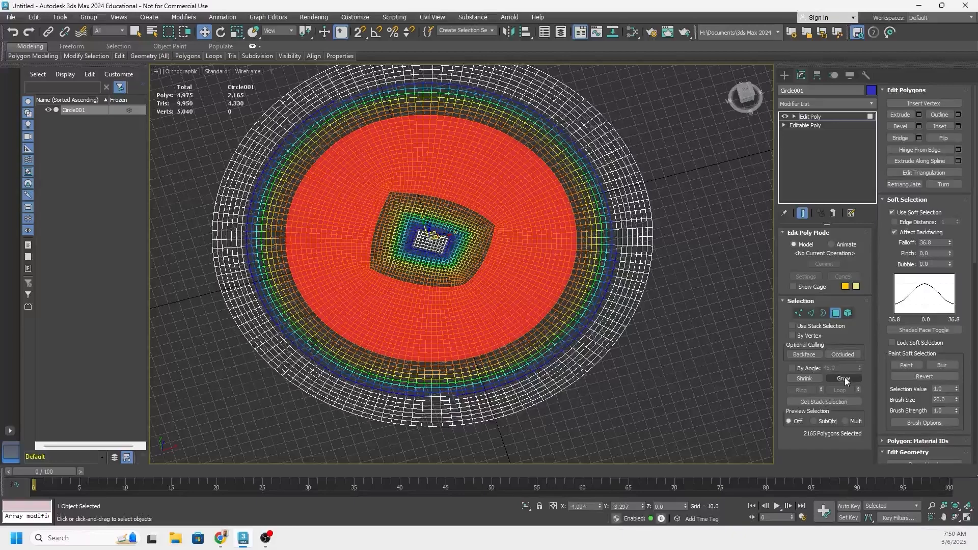
click(845, 378)
click(845, 378)
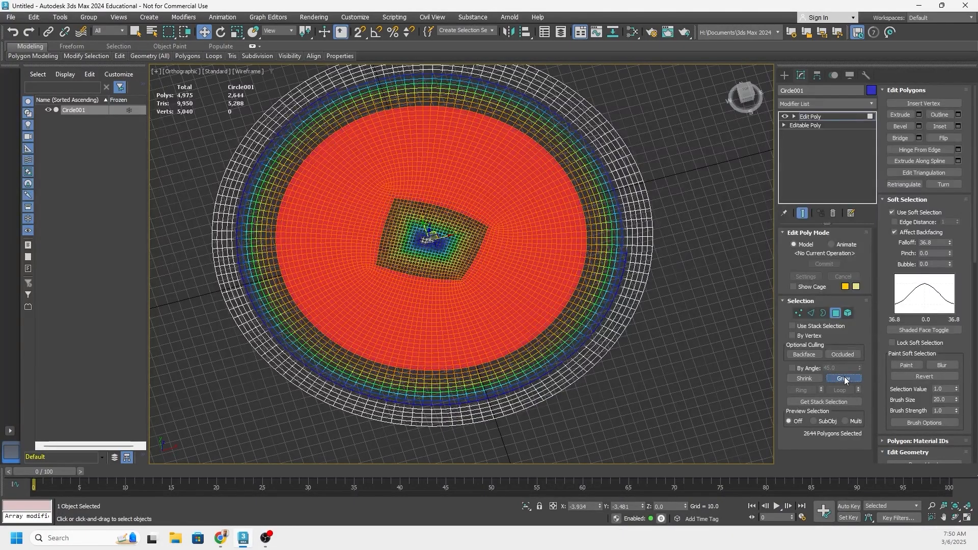
click(845, 378)
click(845, 378)
click(844, 379)
click(845, 378)
click(844, 378)
click(844, 378)
click(844, 378)
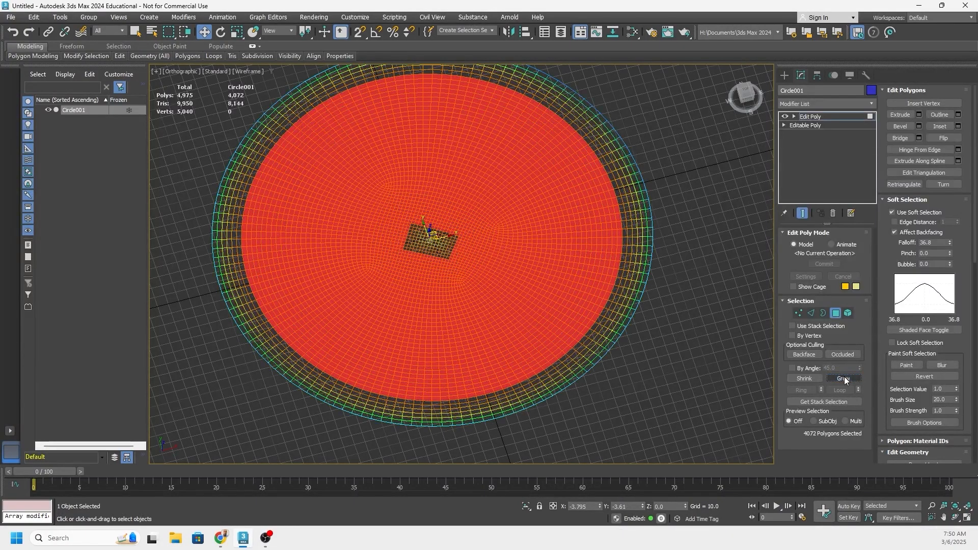
click(845, 378)
click(844, 378)
click(845, 378)
click(844, 378)
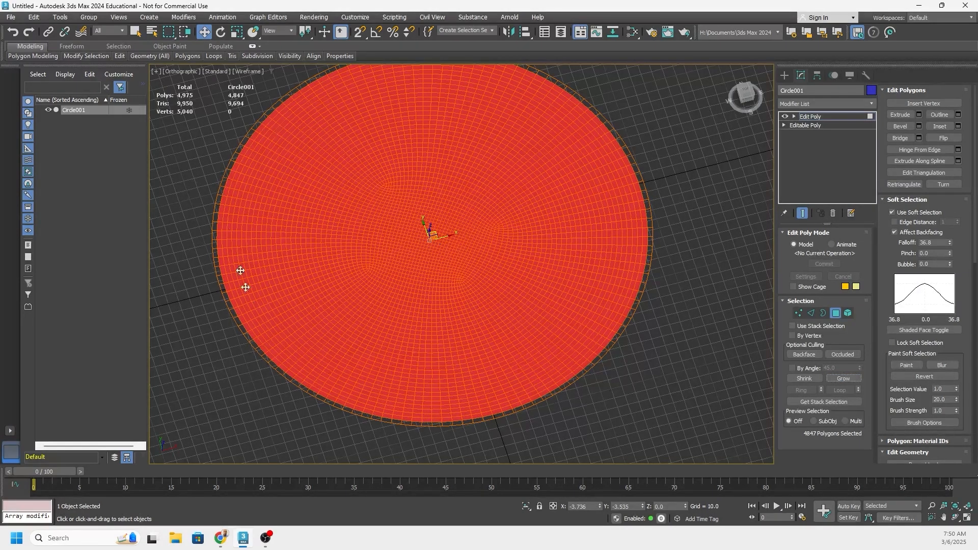
Shrink the selection to 3951 polygons and set the soft selection falloff to 44.528.
click(809, 379)
click(809, 379)
click(809, 380)
click(809, 379)
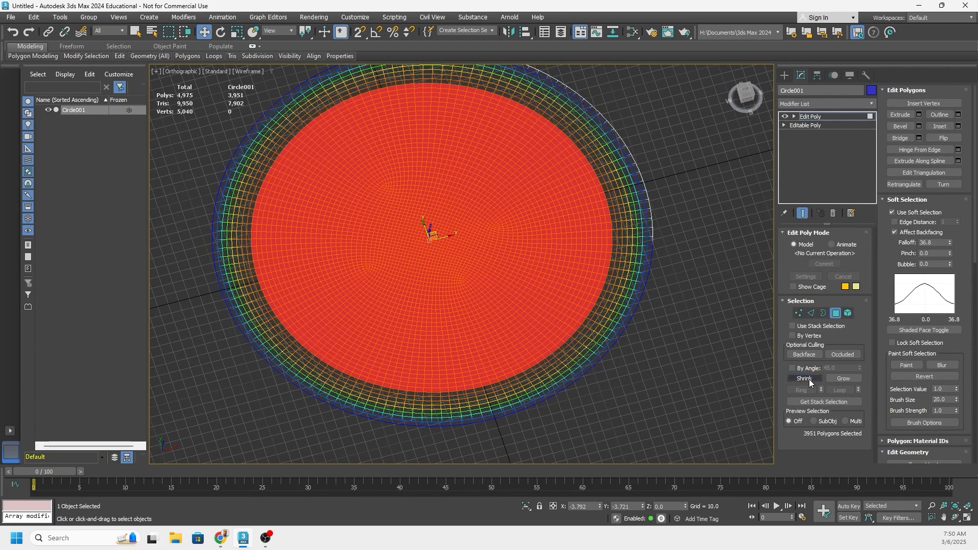
middle_drag(628, 160, 615, 234)
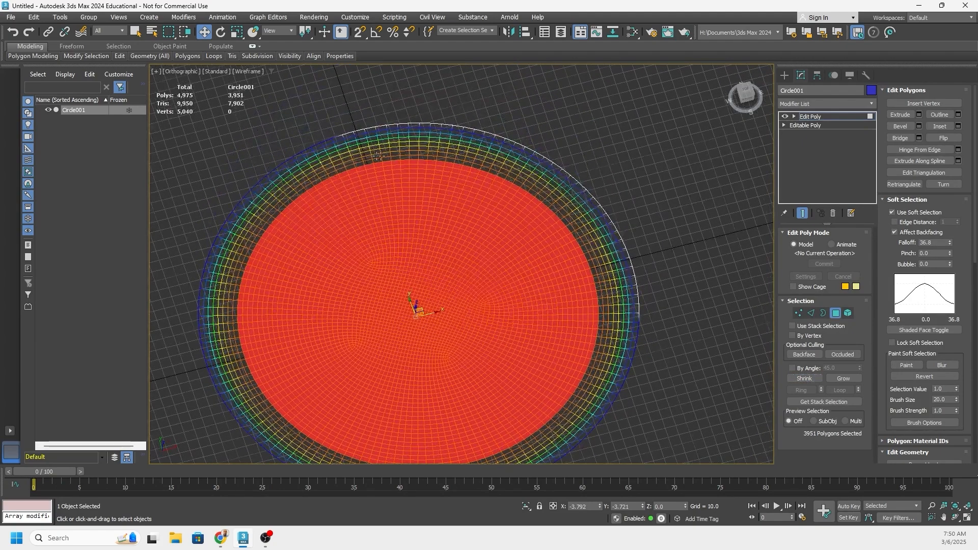
middle_drag(525, 301, 515, 249)
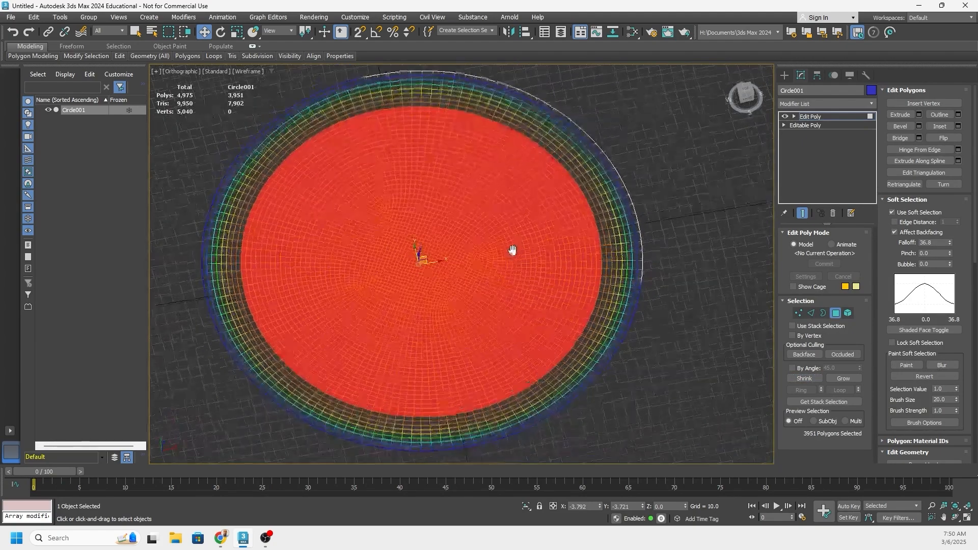
drag(950, 243, 950, 232)
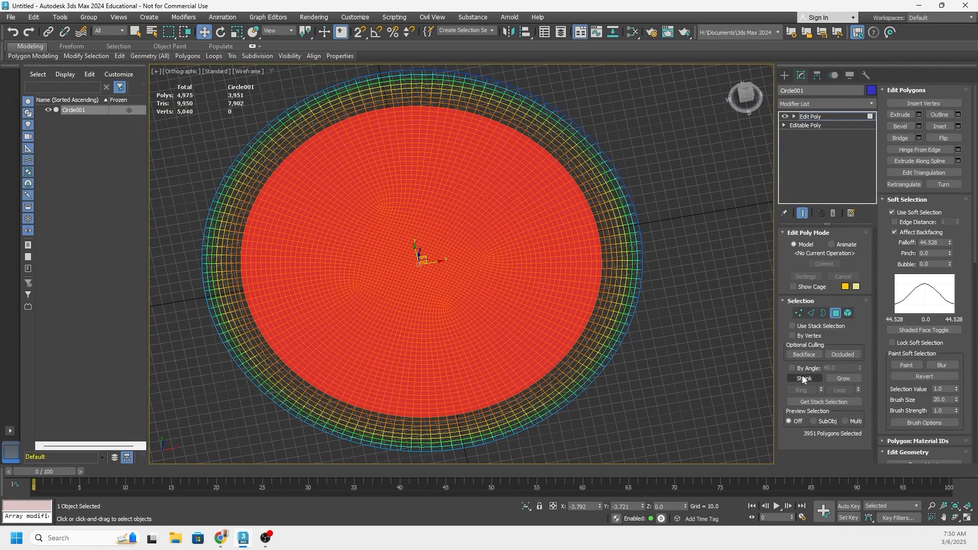
Shrink the selection to 3567 polygons and set the soft selection falloff to 57.441 so it spans the outer border.
click(803, 379)
click(803, 378)
click(804, 379)
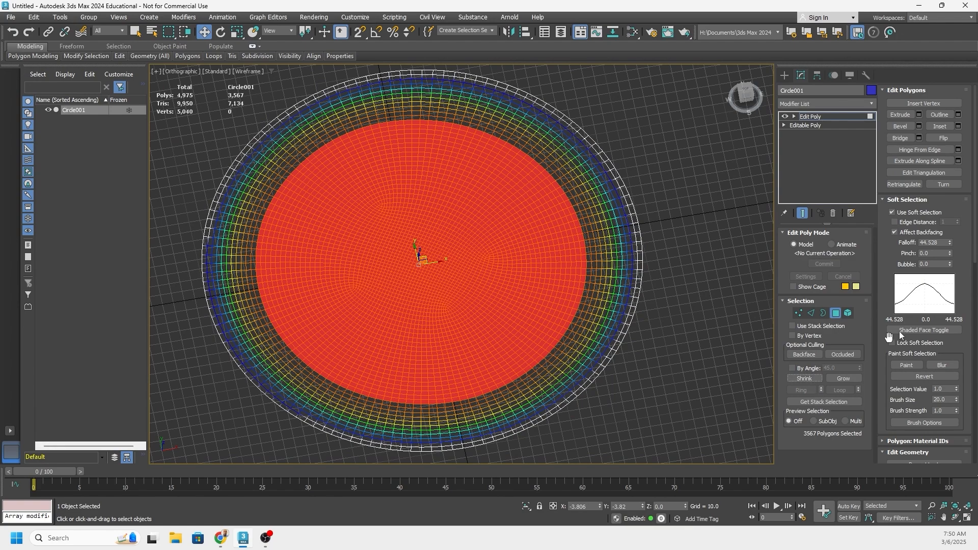
drag(950, 242, 950, 230)
Convert the soft-selected polygons to a vertex selection at the Edit Poly's vertex level.
alt+middle_drag(497, 266, 463, 254)
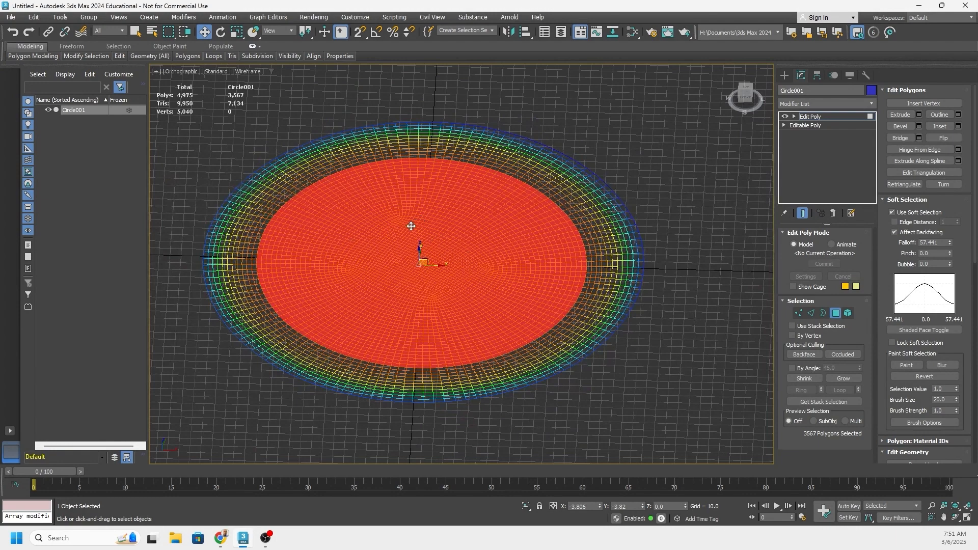
alt+middle_drag(405, 239, 408, 242)
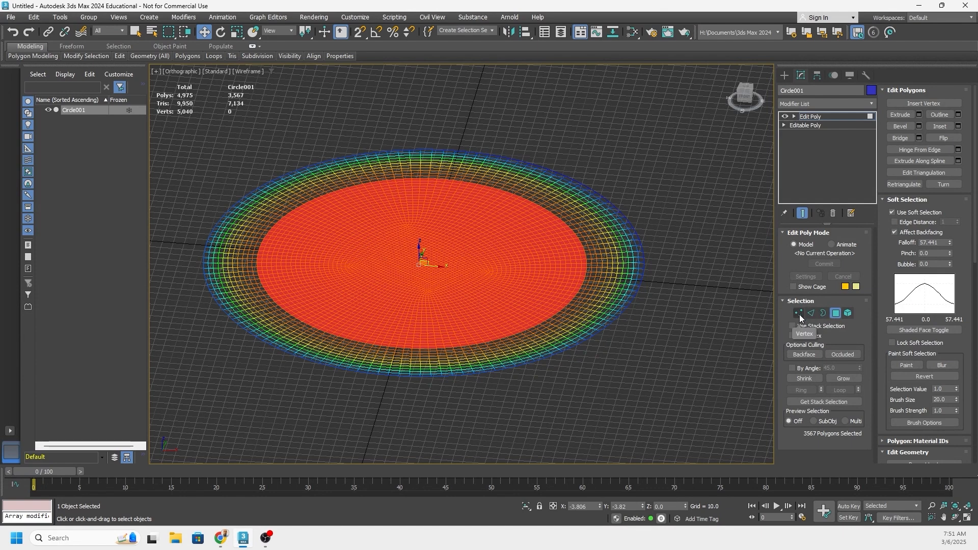
click(799, 313)
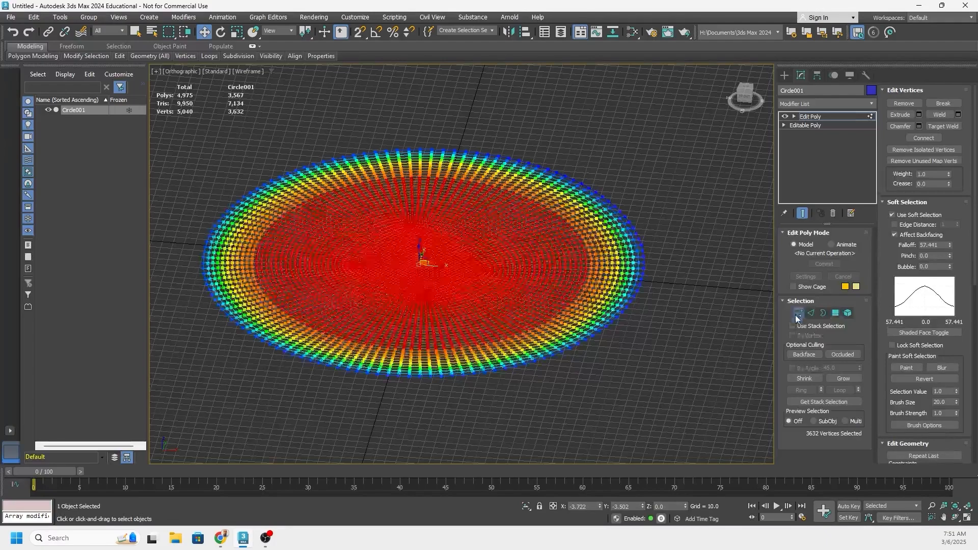
alt+middle_drag(408, 213, 412, 224)
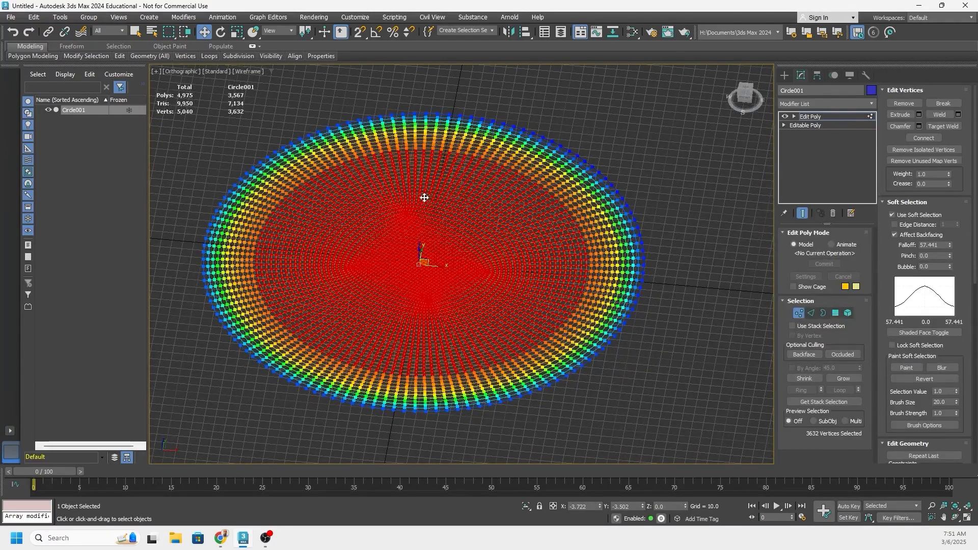
Move the soft-selected vertices up along Z by about 18 units to raise the disc with a rounded border.
alt+middle_drag(456, 262, 423, 229)
scroll(448, 243, up, 3)
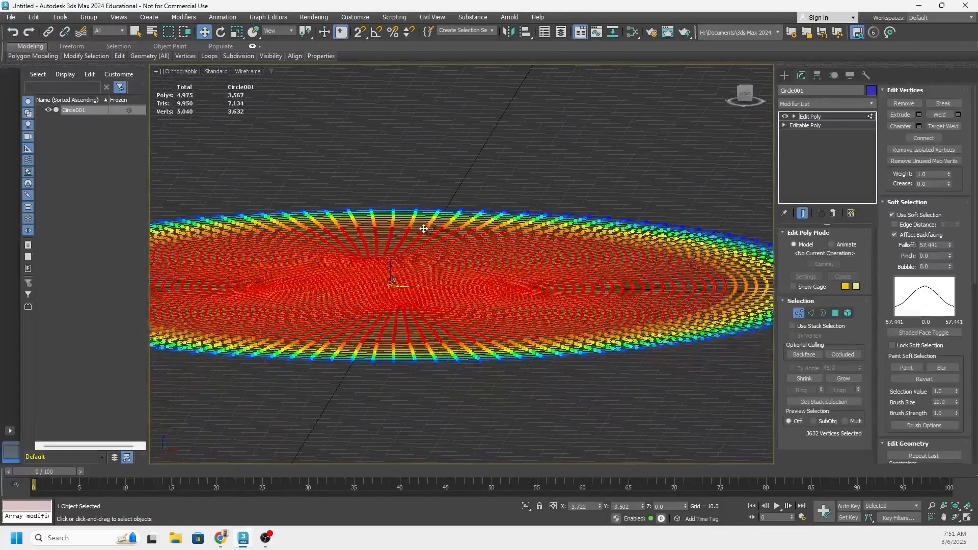
scroll(423, 228, down, 3)
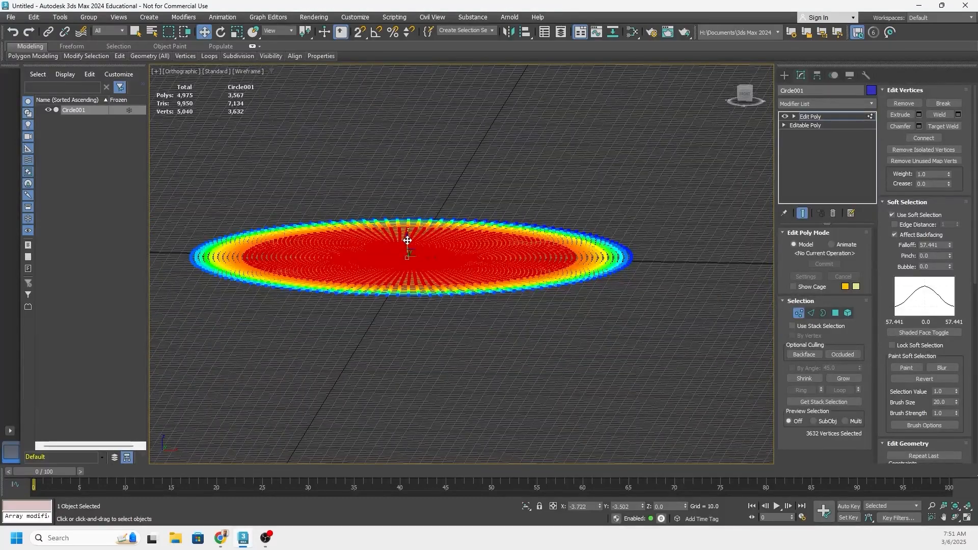
drag(407, 240, 409, 218)
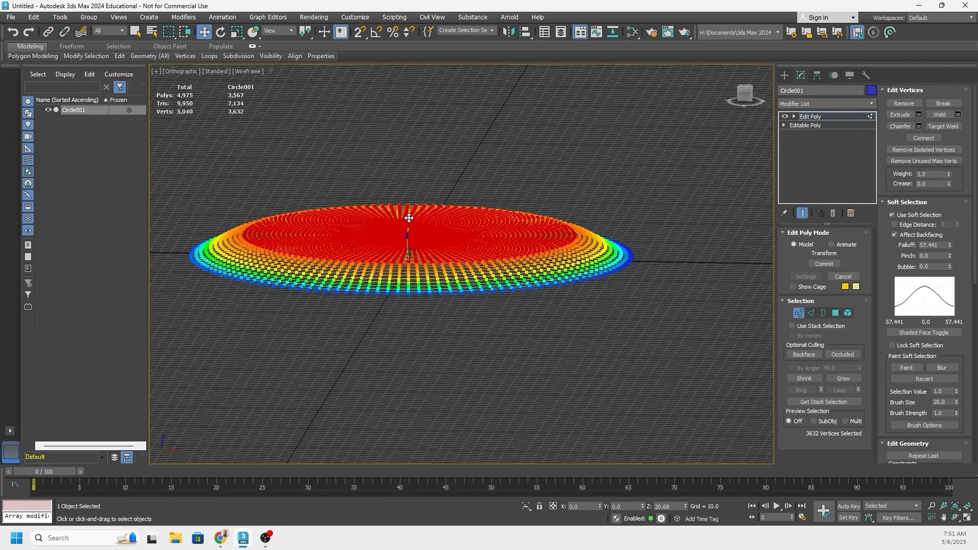
Examine the raised disc's rounded border from several angles.
middle_drag(405, 228, 493, 251)
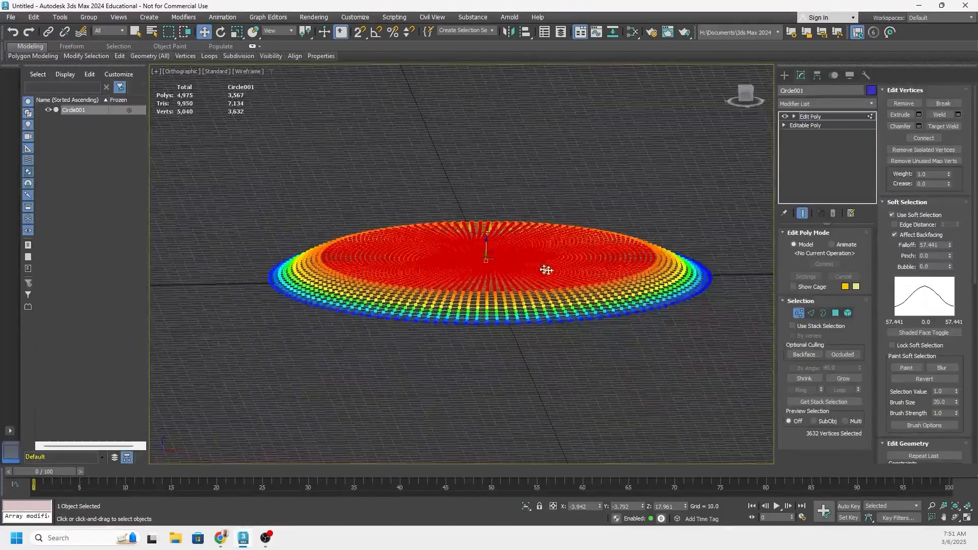
alt+middle_drag(546, 271, 690, 295)
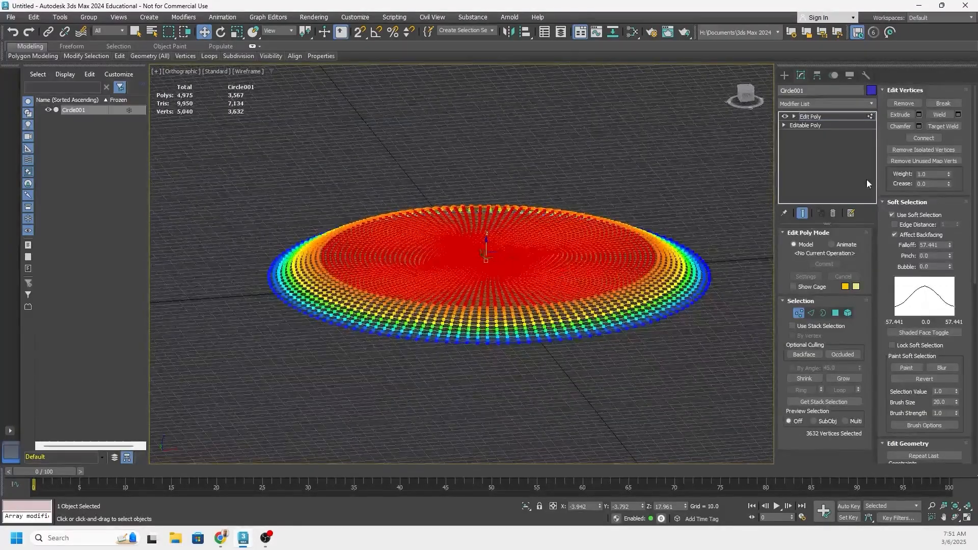
alt+middle_drag(619, 224, 650, 232)
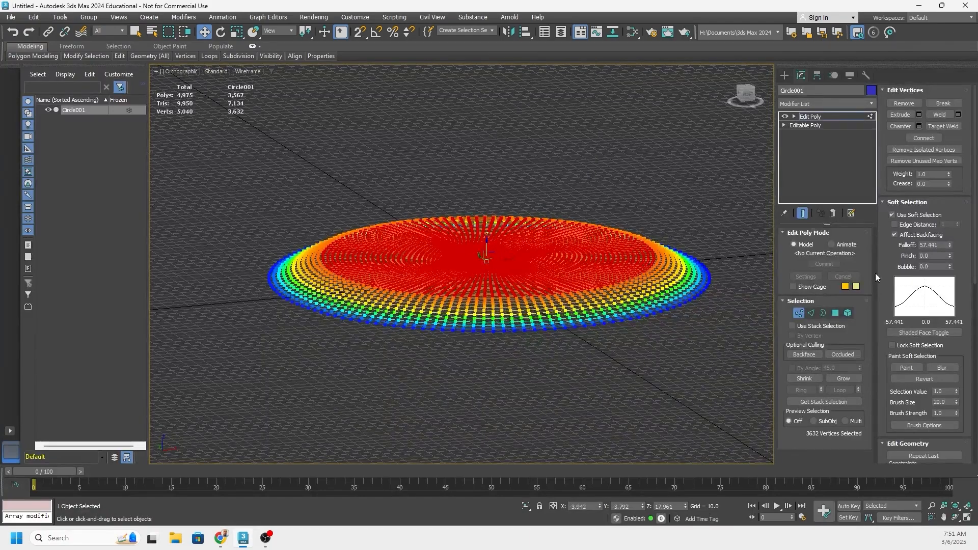
alt+middle_drag(665, 260, 650, 254)
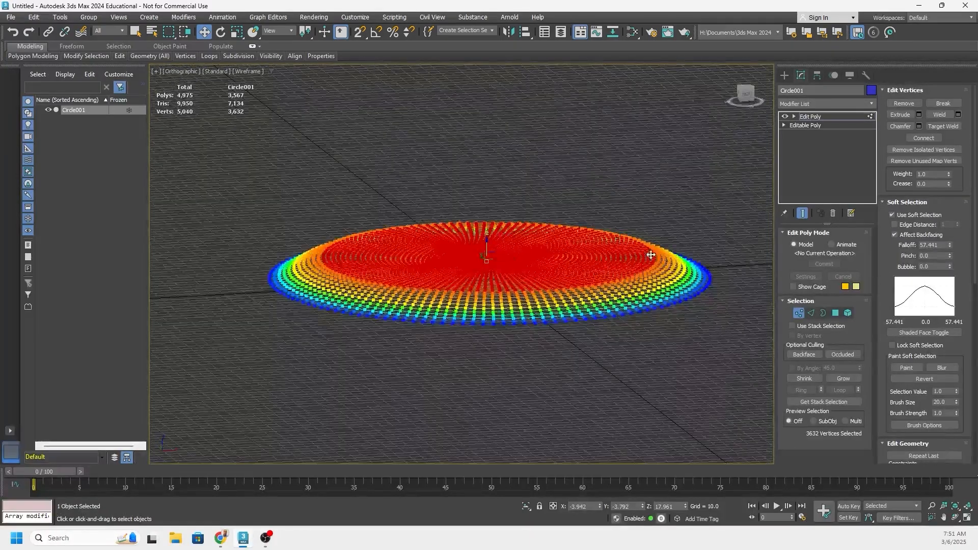
alt+middle_drag(489, 266, 491, 272)
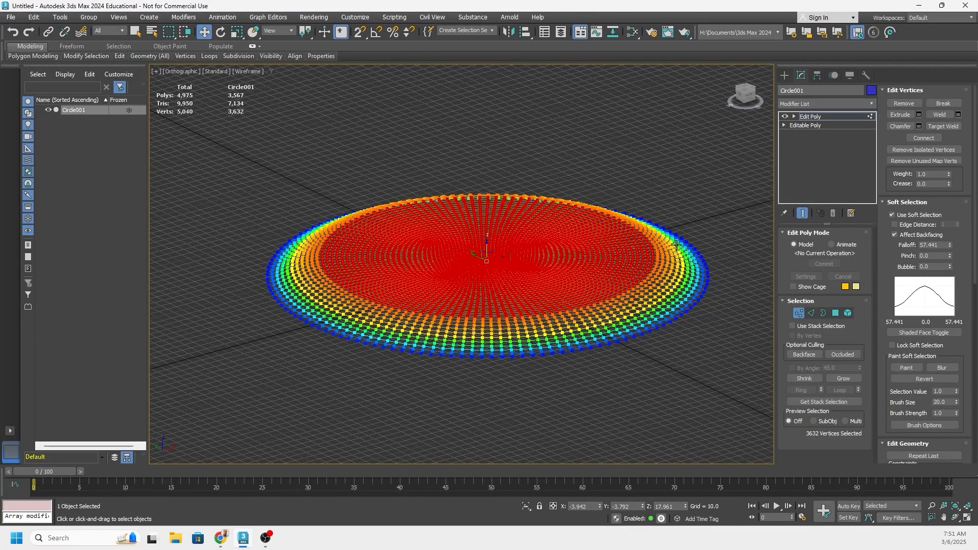
alt+middle_drag(564, 297, 548, 289)
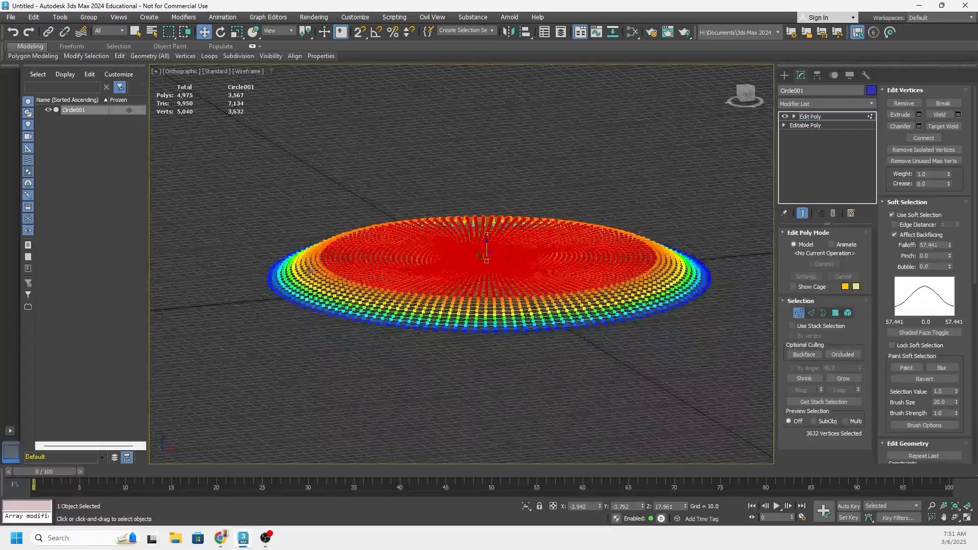
alt+middle_drag(309, 271, 535, 315)
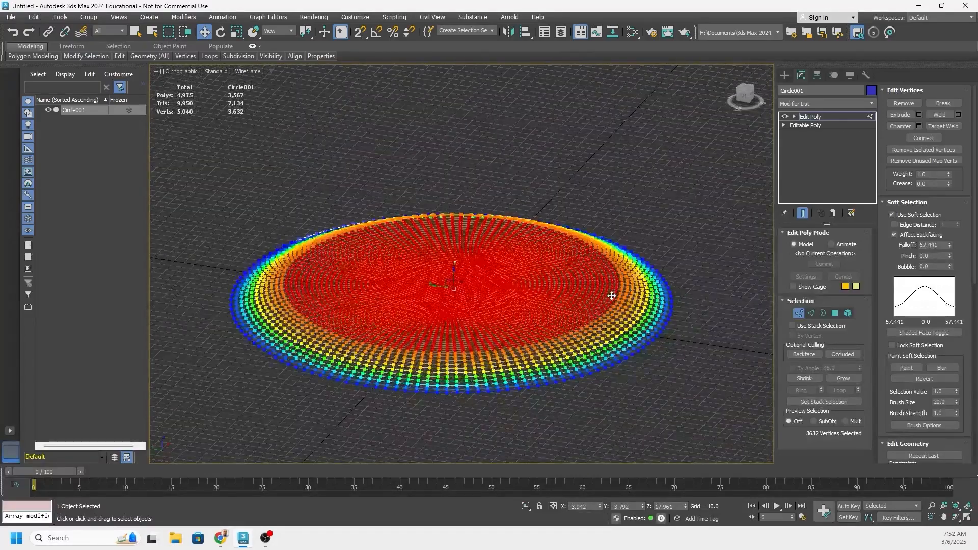
Activate the Paint Deformation Push/Pull brush on the selected vertices with brush size 91.6 and push/pull value 12.9.
alt+middle_drag(611, 296, 458, 283)
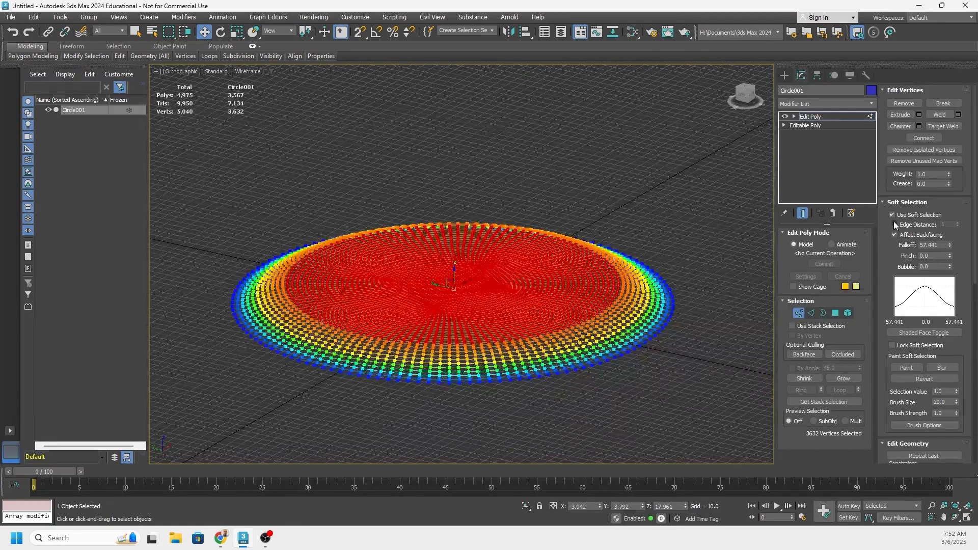
alt+middle_drag(573, 244, 586, 259)
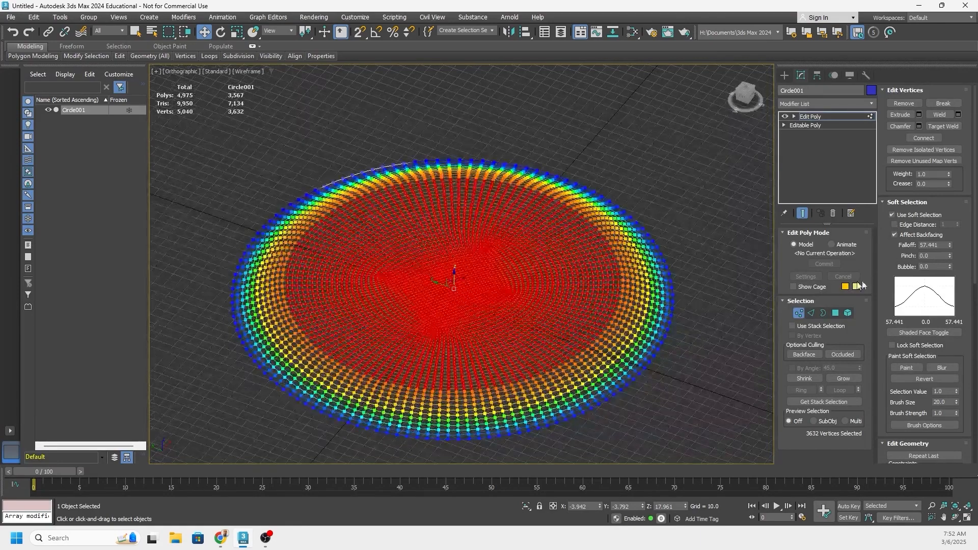
click(886, 202)
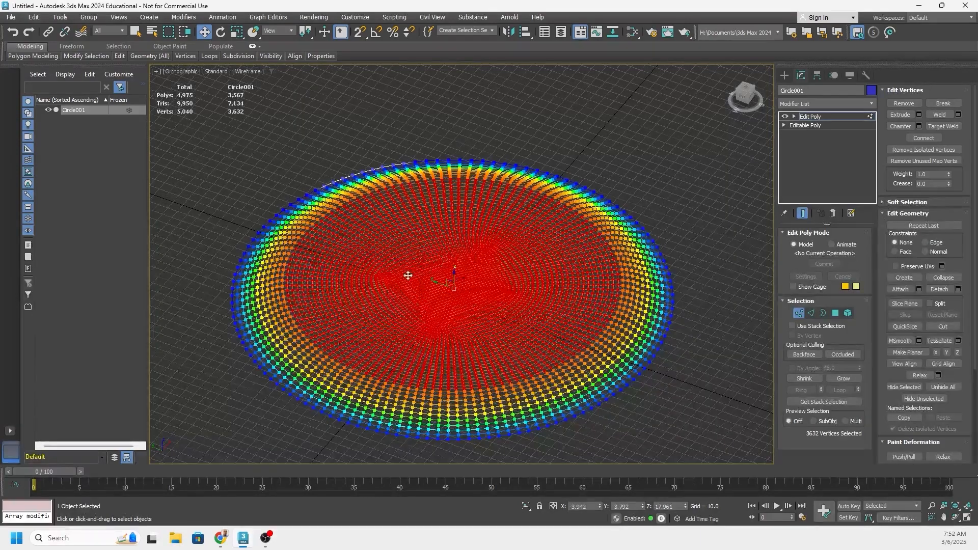
alt+middle_drag(475, 274, 494, 259)
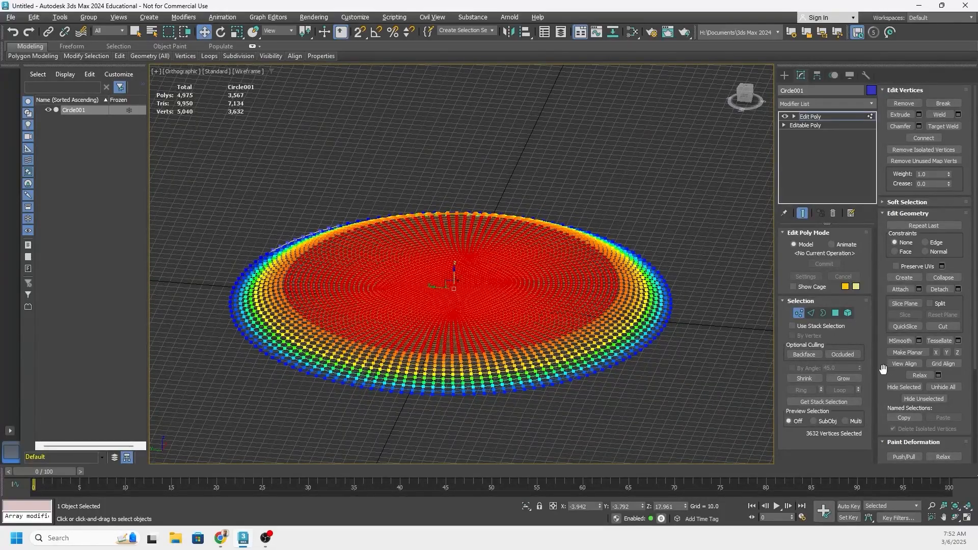
scroll(884, 368, down, 3)
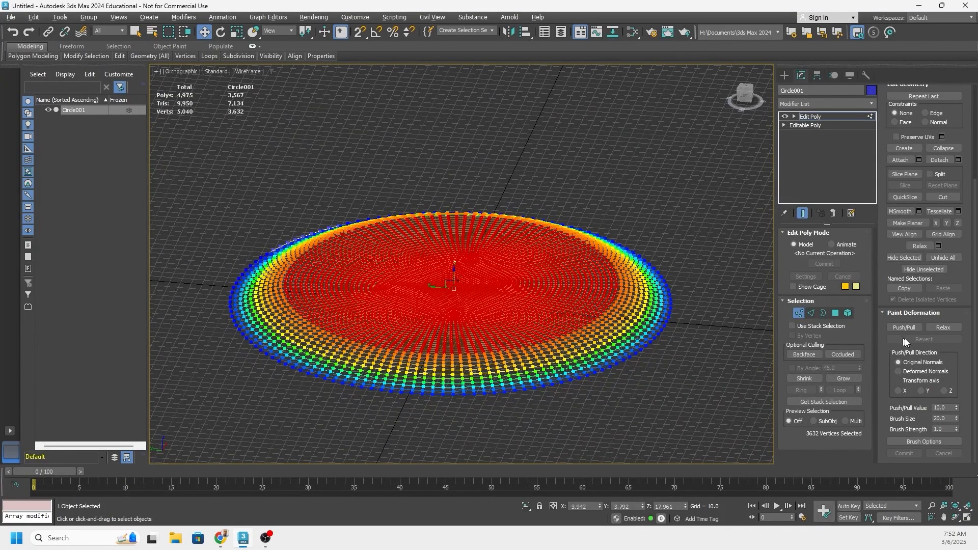
click(906, 327)
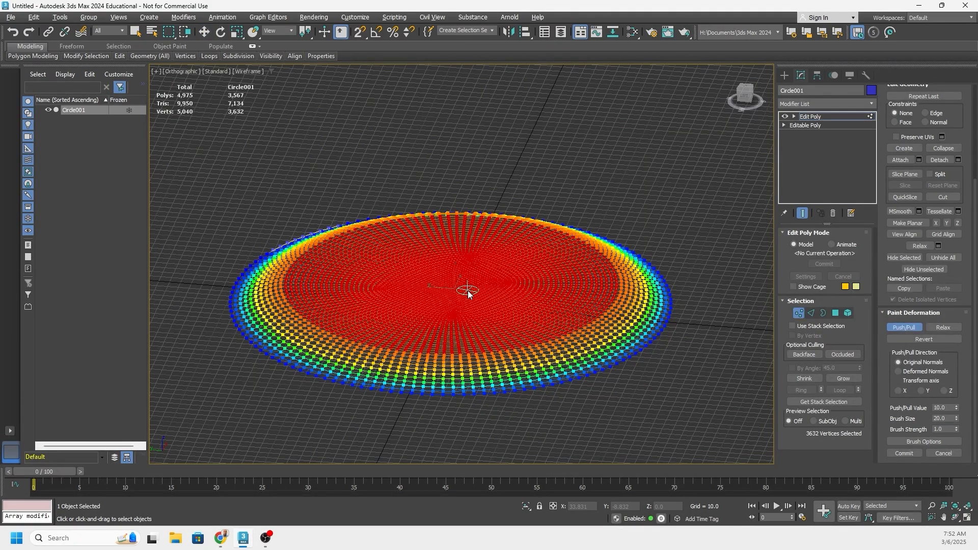
alt+middle_drag(468, 294, 470, 304)
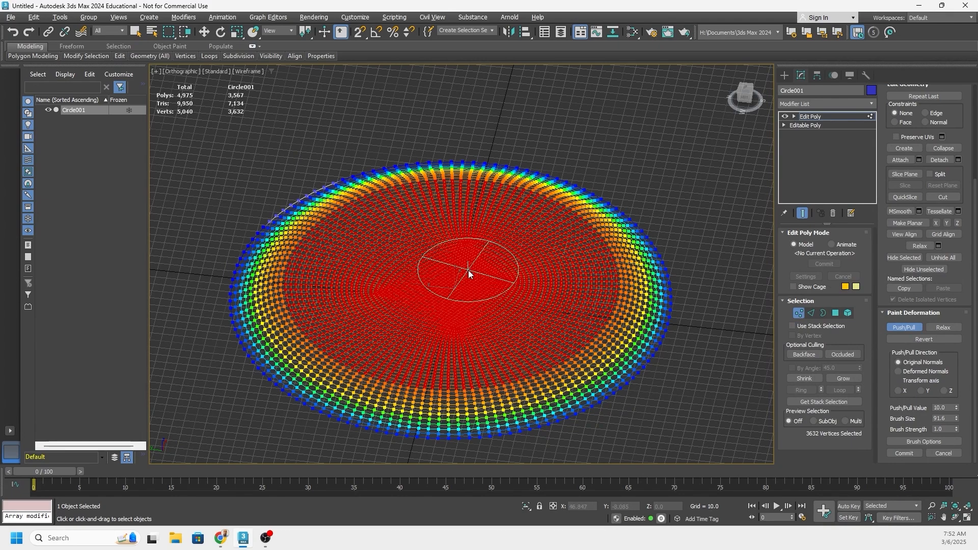
alt+middle_drag(443, 274, 437, 282)
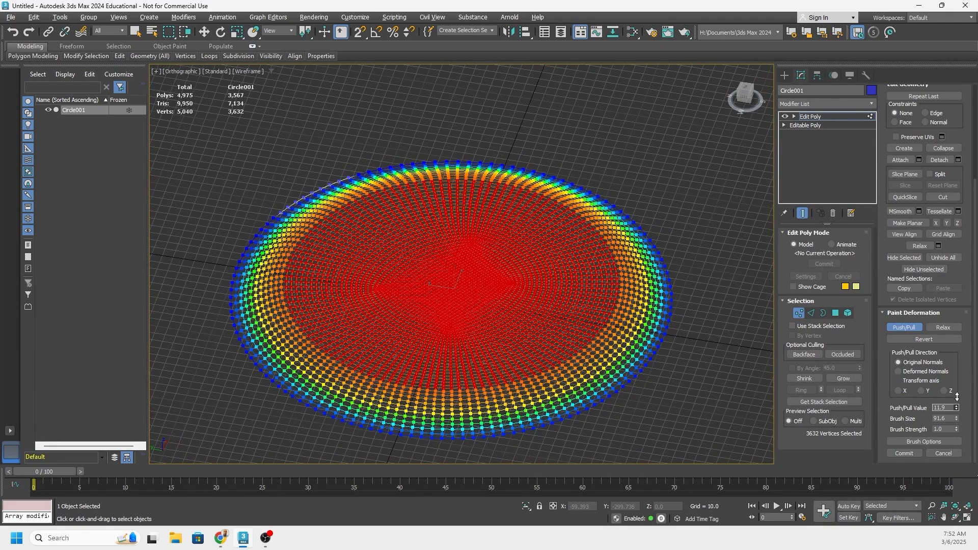
alt+middle_drag(501, 312, 470, 311)
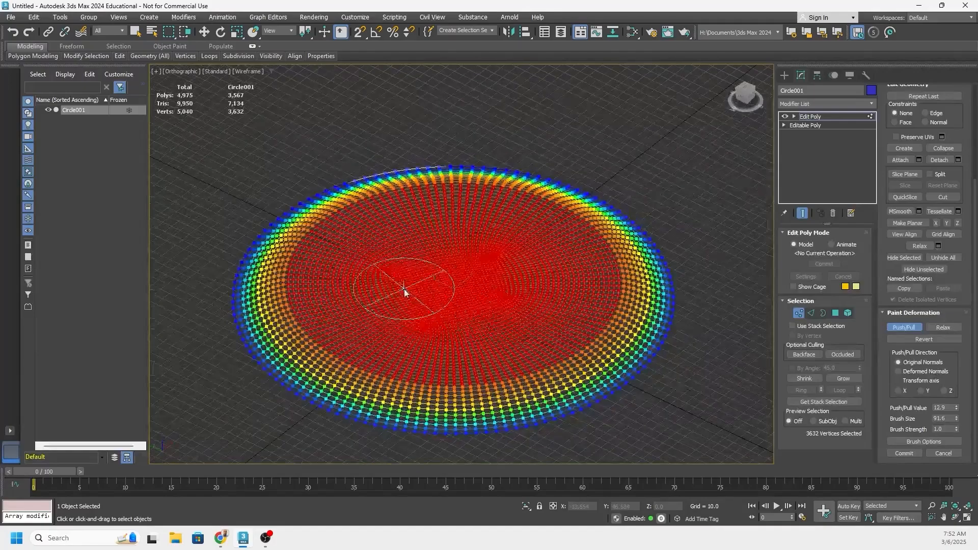
Paint a first raised bump near the disc's centre and display the model with default shading, without edges.
drag(404, 291, 413, 252)
mouse_move(457, 280)
alt+middle_down()
mouse_move(402, 262)
mouse_move(438, 280)
mouse_move(429, 288)
alt+middle_up()
key(F3)
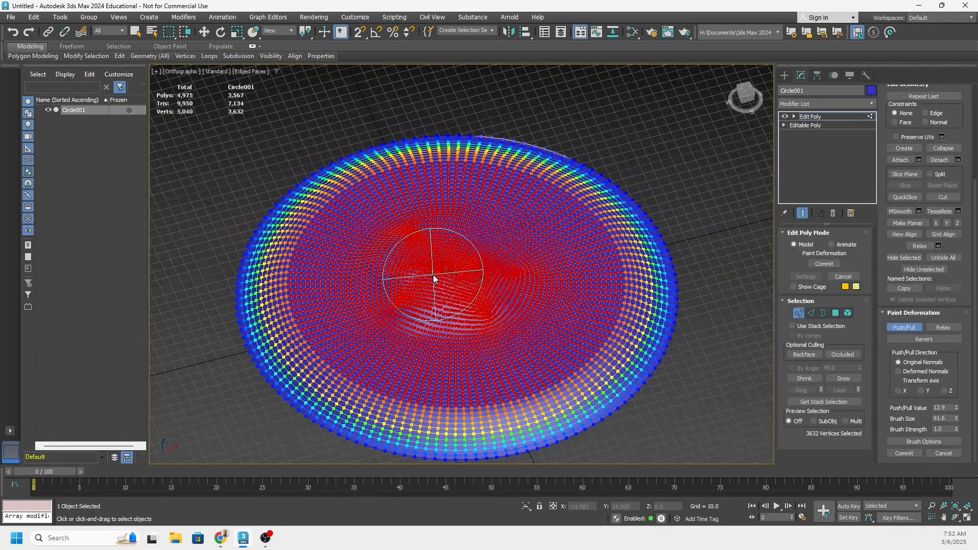
key(F4)
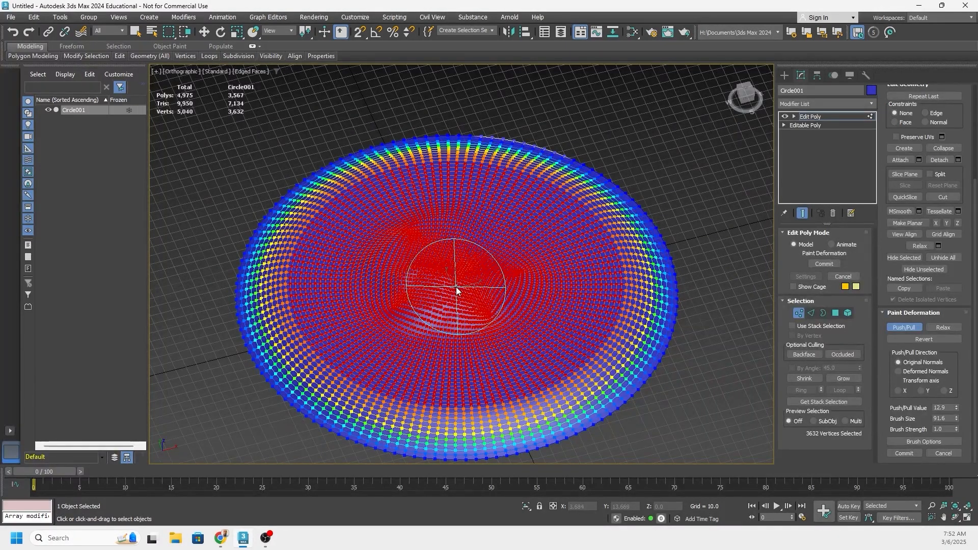
key(F4)
mouse_move(456, 286)
alt+middle_down()
mouse_move(423, 266)
mouse_move(463, 286)
alt+middle_up()
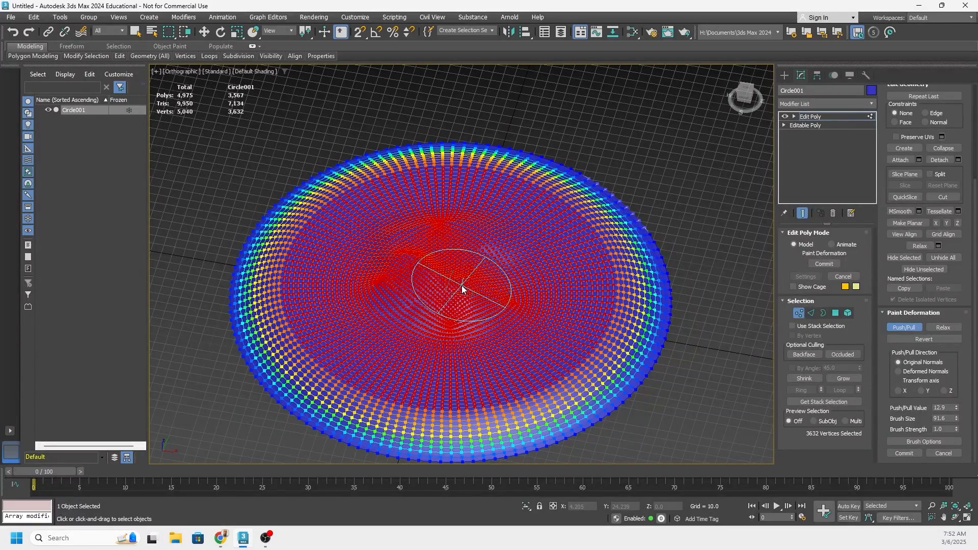
mouse_move(462, 289)
alt+middle_down()
mouse_move(454, 266)
mouse_move(491, 257)
mouse_move(448, 244)
mouse_move(458, 294)
mouse_move(456, 284)
alt+middle_up()
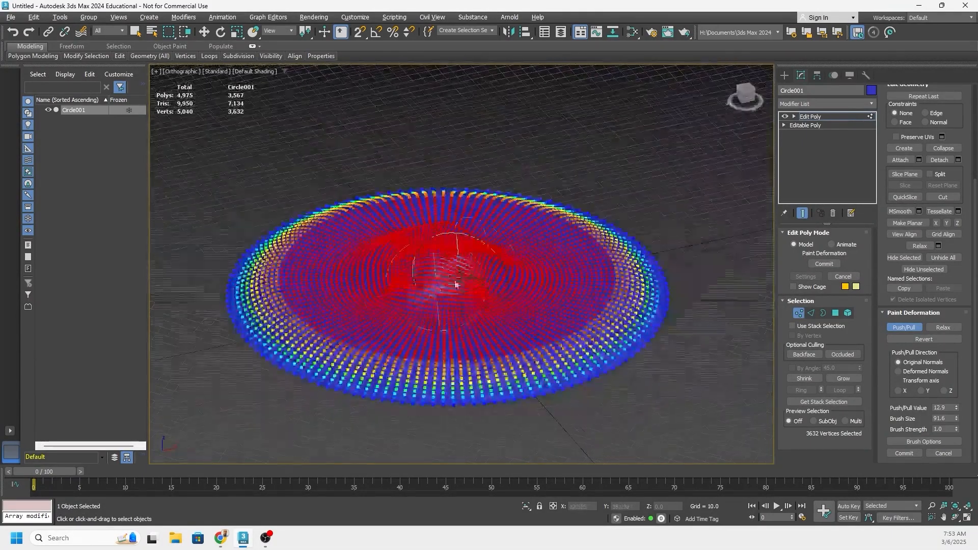
Switch the viewport to perspective and push the surface up into a tall peak beside the disc's centre.
mouse_move(391, 287)
alt+middle_down()
mouse_move(404, 258)
mouse_move(444, 277)
mouse_move(433, 280)
mouse_move(433, 321)
mouse_move(382, 290)
mouse_move(488, 293)
mouse_move(396, 305)
alt+middle_up()
key(p)
scroll(419, 278, down, 3)
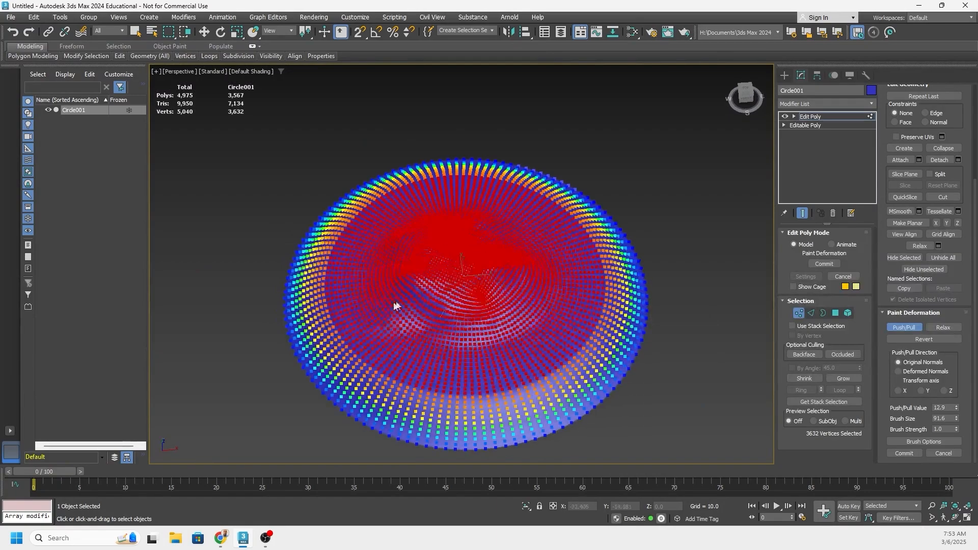
mouse_move(383, 265)
alt+middle_down()
mouse_move(371, 244)
mouse_move(381, 283)
mouse_move(388, 257)
mouse_move(423, 304)
mouse_move(397, 267)
mouse_move(402, 283)
mouse_move(401, 252)
mouse_move(359, 255)
mouse_move(373, 281)
mouse_move(375, 258)
mouse_move(401, 283)
alt+middle_up()
mouse_move(404, 320)
mouse_down()
mouse_move(421, 305)
mouse_move(414, 321)
mouse_up()
mouse_move(436, 286)
alt+middle_down()
mouse_move(422, 280)
mouse_move(432, 279)
alt+middle_up()
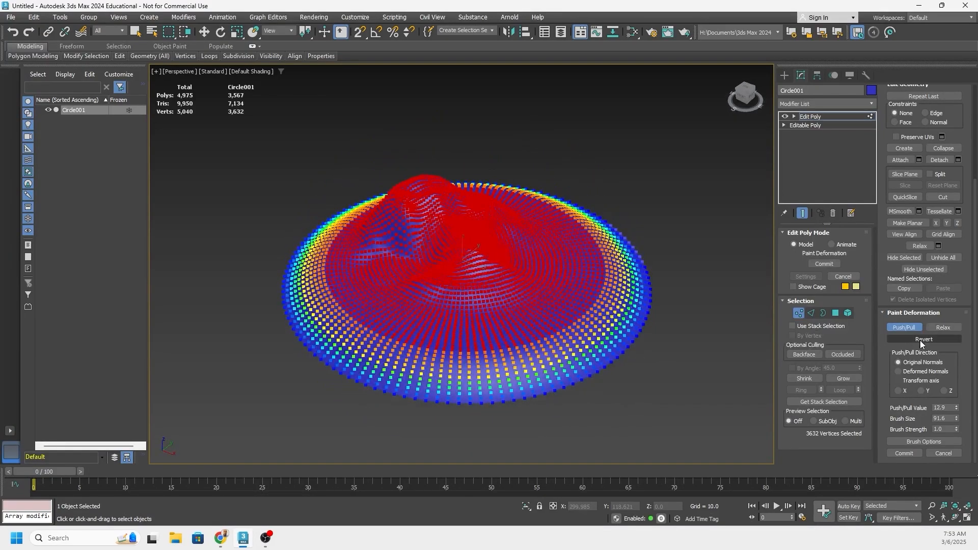
Paint more raised ridges around the central peak with the 91.6 Push/Pull brush.
alt+middle_drag(482, 299, 433, 324)
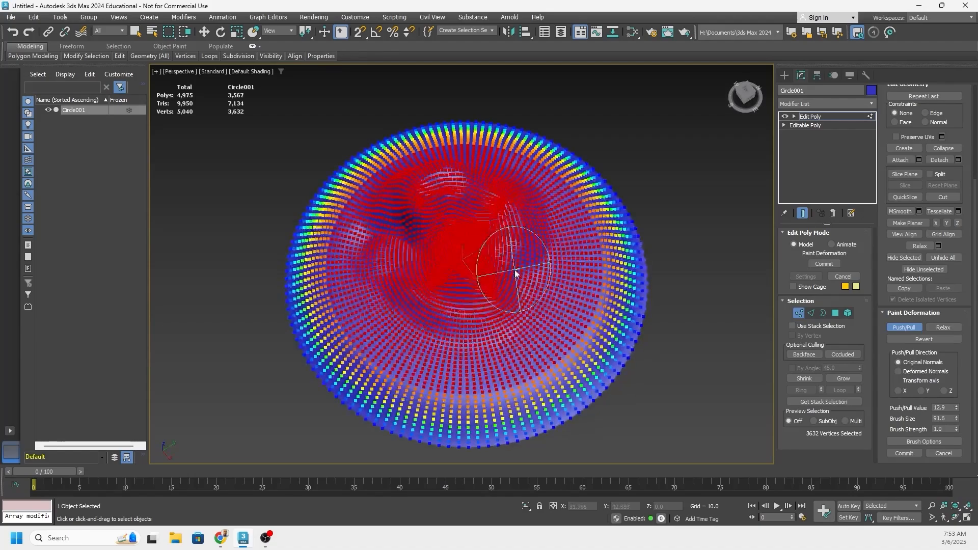
mouse_move(487, 273)
alt+middle_down()
mouse_move(472, 262)
mouse_move(515, 283)
mouse_move(452, 266)
mouse_move(481, 259)
mouse_move(426, 254)
mouse_move(422, 273)
mouse_move(436, 295)
mouse_move(426, 283)
mouse_move(469, 312)
mouse_move(460, 331)
alt+middle_up()
alt+middle_drag(399, 315, 436, 333)
drag(486, 321, 474, 316)
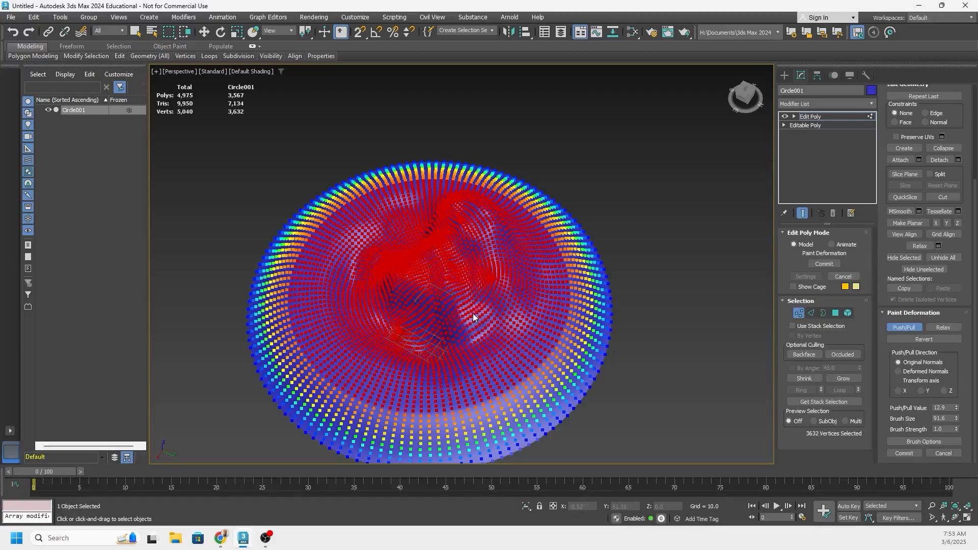
mouse_move(474, 317)
alt+middle_down()
mouse_move(489, 323)
mouse_move(437, 307)
mouse_move(467, 313)
mouse_move(446, 308)
mouse_move(441, 282)
mouse_move(478, 283)
mouse_move(356, 312)
alt+middle_up()
scroll(444, 283, up, 4)
scroll(480, 287, down, 3)
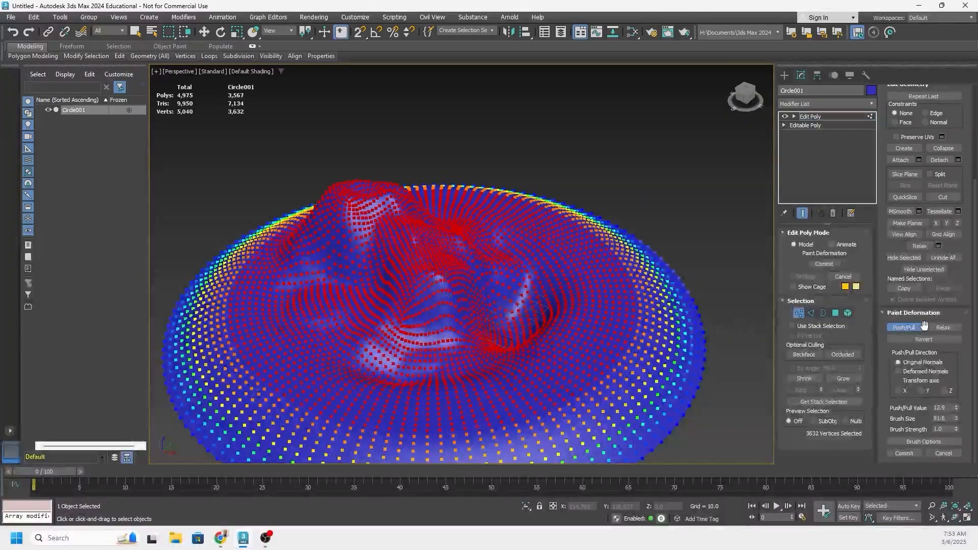
Reduce the Push/Pull brush size to 45.8 and paint finer ridges along the outer slopes of the raised terrain.
mouse_move(578, 345)
alt+middle_down()
mouse_move(432, 306)
mouse_move(437, 332)
alt+middle_up()
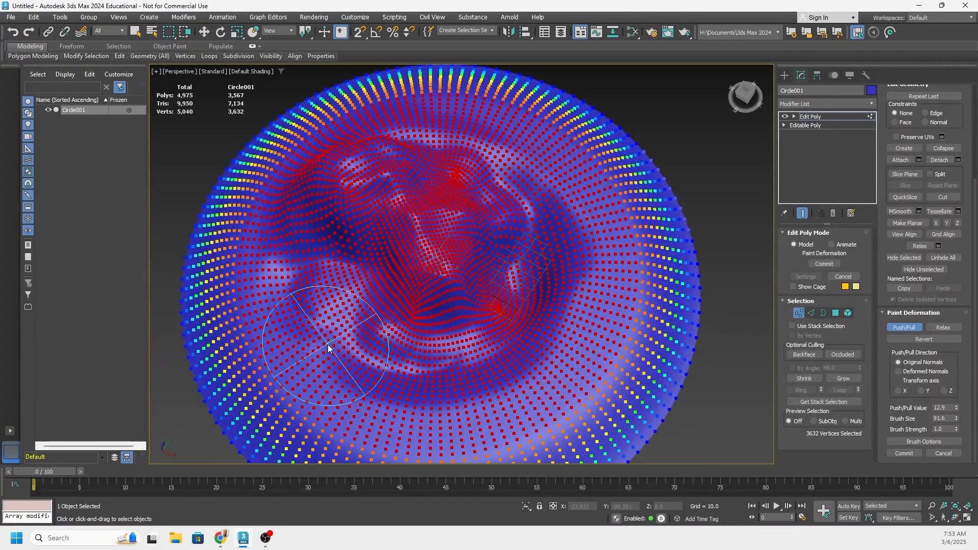
alt+middle_drag(361, 359, 387, 356)
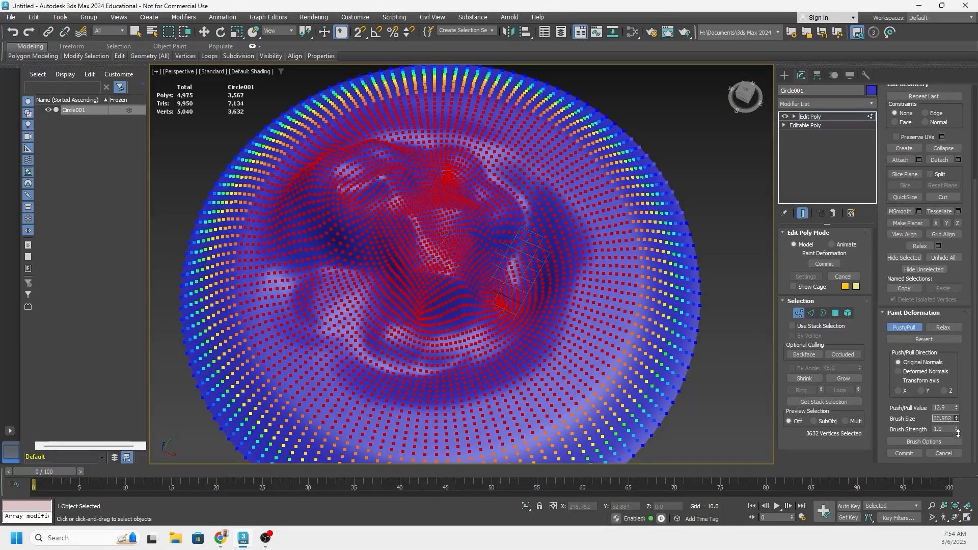
alt+middle_drag(545, 382, 522, 336)
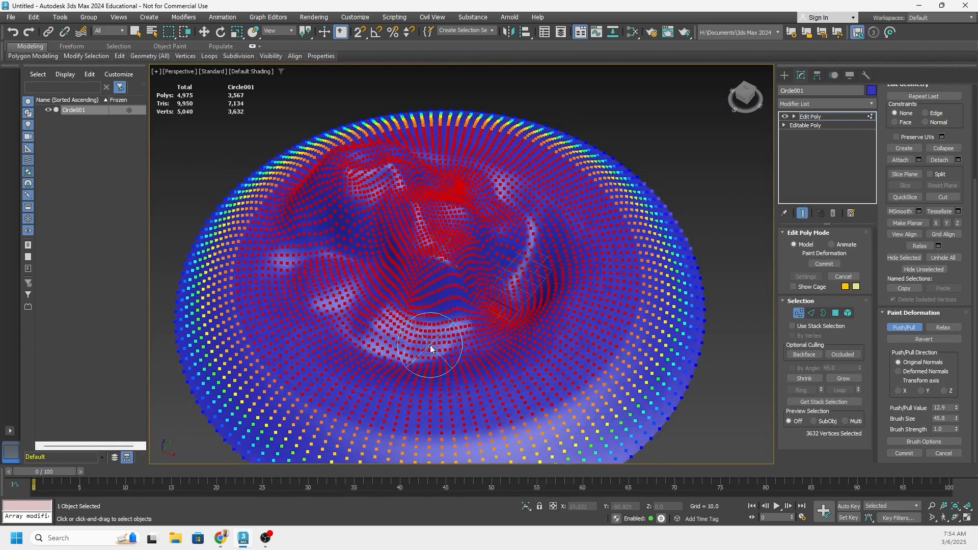
alt+middle_drag(430, 350, 448, 377)
mouse_move(528, 329)
alt+middle_down()
mouse_move(533, 304)
mouse_move(530, 322)
mouse_move(511, 277)
mouse_move(503, 281)
mouse_move(510, 261)
mouse_move(539, 253)
alt+middle_up()
mouse_move(344, 304)
alt+middle_down()
mouse_move(300, 317)
mouse_move(343, 350)
mouse_move(413, 370)
mouse_move(414, 345)
alt+middle_up()
drag(515, 365, 444, 382)
alt+middle_drag(535, 351, 477, 331)
drag(433, 373, 495, 361)
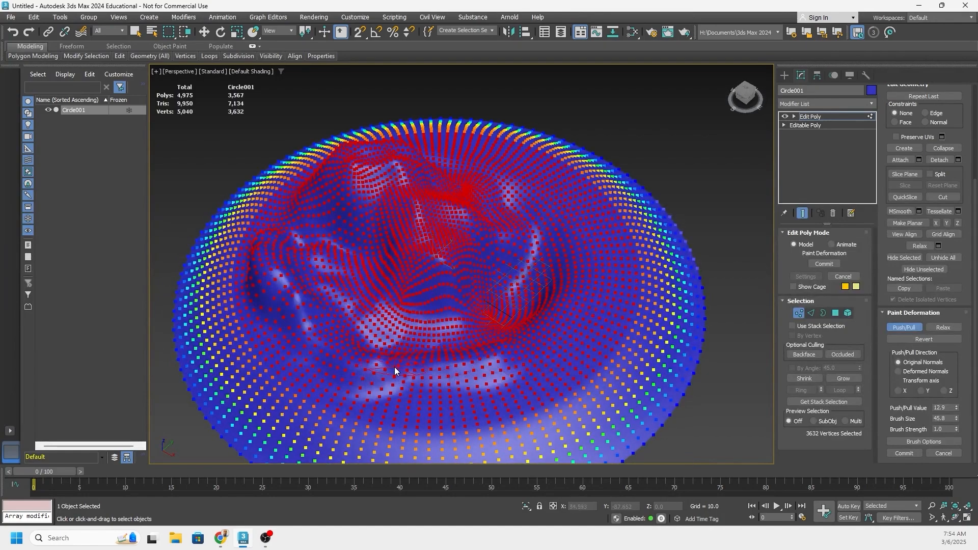
Sculpt narrow crests and bumps across the middle of the terrain with the 45.8 brush, working from several sides.
alt+middle_drag(393, 367, 513, 354)
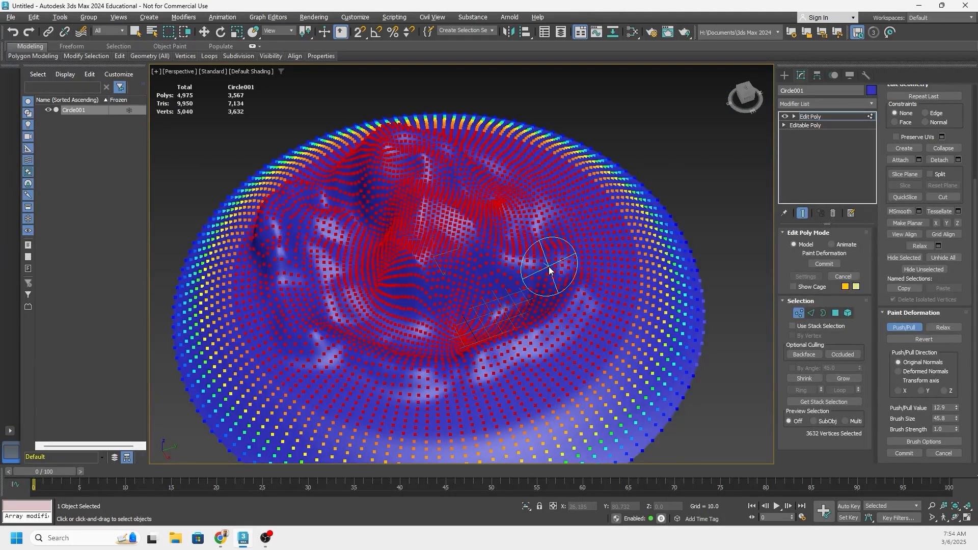
alt+middle_drag(549, 270, 513, 334)
alt+middle_drag(575, 236, 526, 255)
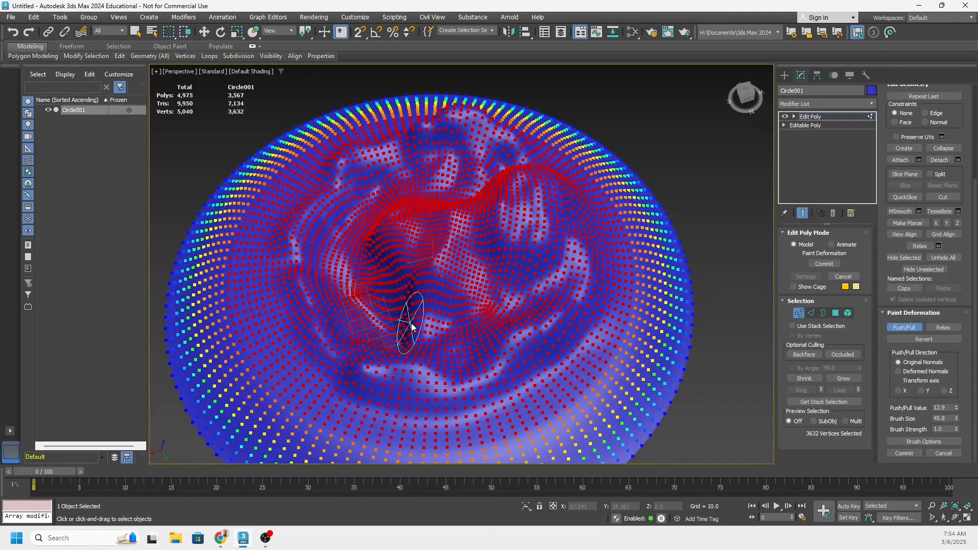
alt+middle_drag(410, 323, 466, 309)
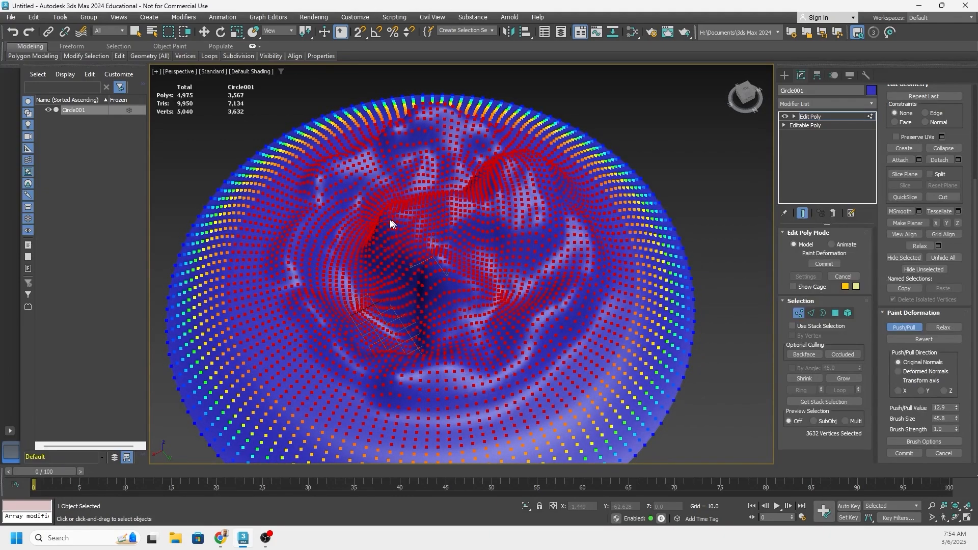
mouse_move(390, 223)
alt+middle_down()
mouse_move(461, 222)
mouse_move(387, 249)
mouse_move(448, 231)
mouse_move(402, 262)
alt+middle_up()
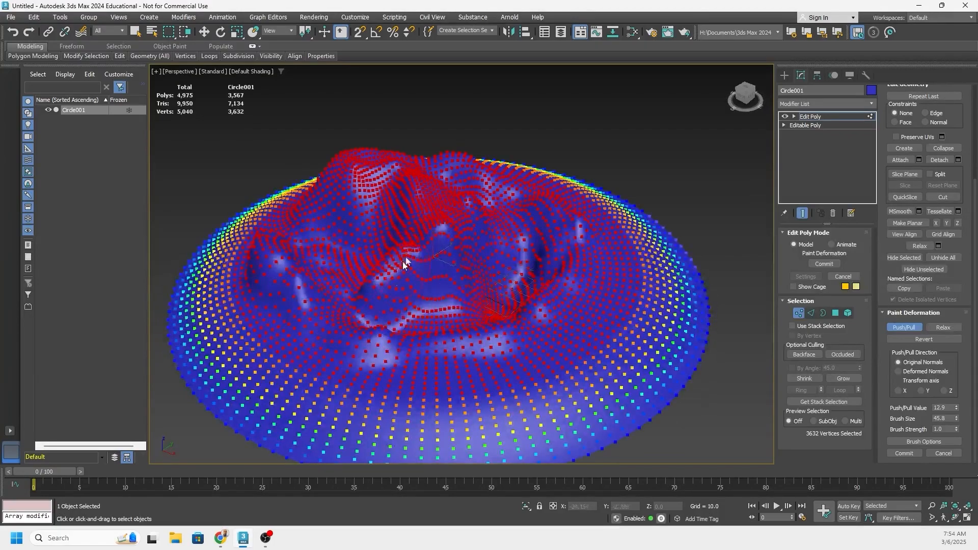
mouse_move(417, 197)
alt+middle_down()
mouse_move(433, 214)
mouse_move(362, 185)
mouse_move(403, 214)
mouse_move(363, 312)
alt+middle_up()
drag(363, 309, 398, 311)
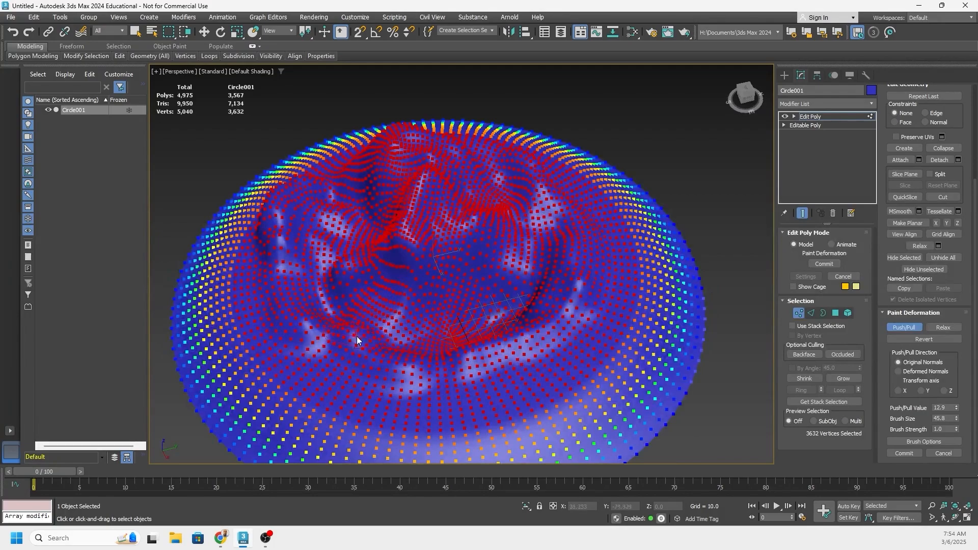
Paint additional low foothills around the base of the mountains, inside the soft-selected border.
mouse_move(384, 313)
alt+middle_down()
mouse_move(354, 257)
mouse_move(361, 270)
mouse_move(370, 261)
mouse_move(371, 278)
mouse_move(507, 329)
mouse_move(524, 349)
mouse_move(603, 332)
mouse_move(635, 343)
mouse_move(590, 329)
mouse_move(712, 282)
alt+middle_up()
mouse_move(435, 282)
alt+middle_down()
mouse_move(467, 261)
mouse_move(632, 329)
alt+middle_up()
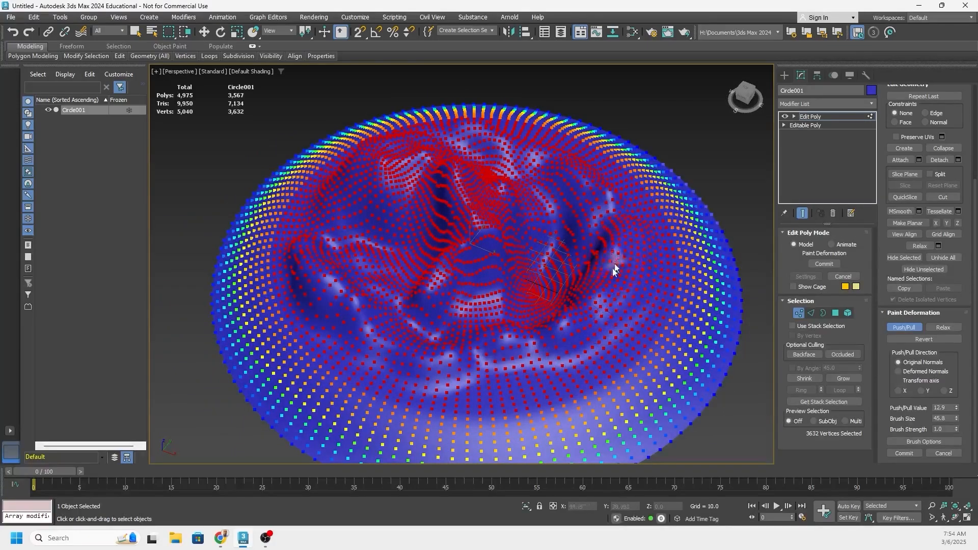
drag(536, 352, 579, 332)
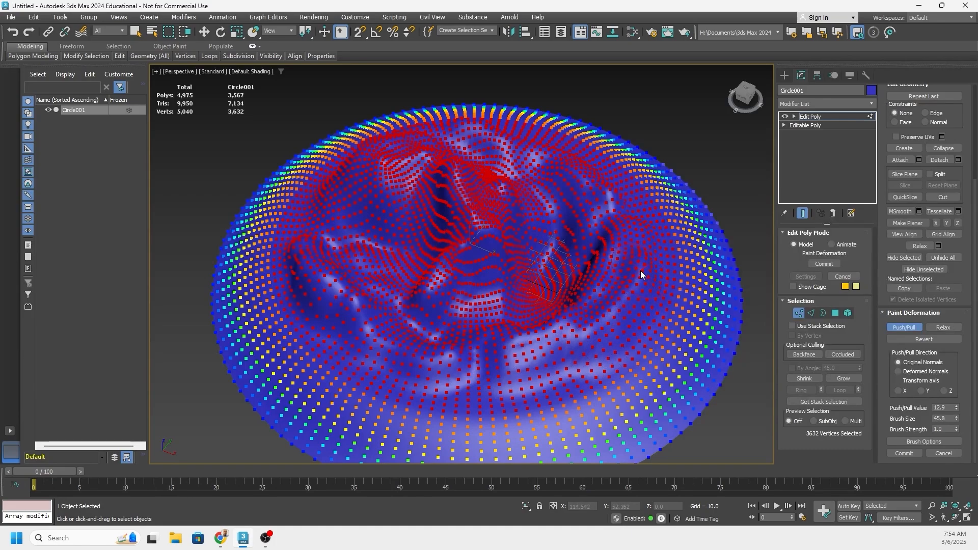
mouse_move(580, 294)
alt+middle_down()
mouse_move(611, 255)
mouse_move(595, 265)
mouse_move(593, 285)
alt+middle_up()
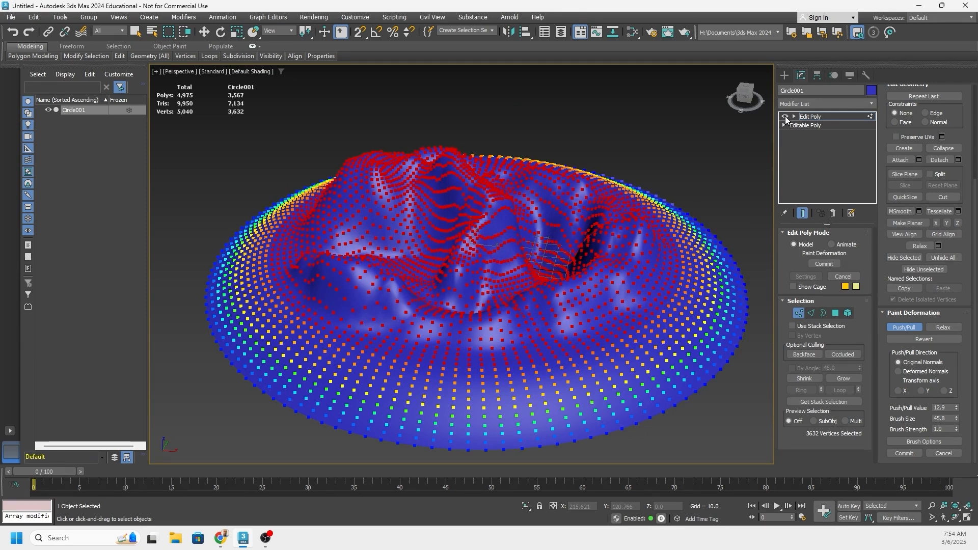
Turn off the sculpted Edit Poly modifier and add a new Edit Poly above it, displaying the flat disc with edged faces.
click(784, 116)
mouse_move(648, 188)
alt+middle_down()
mouse_move(592, 200)
mouse_move(589, 190)
mouse_move(634, 188)
alt+middle_up()
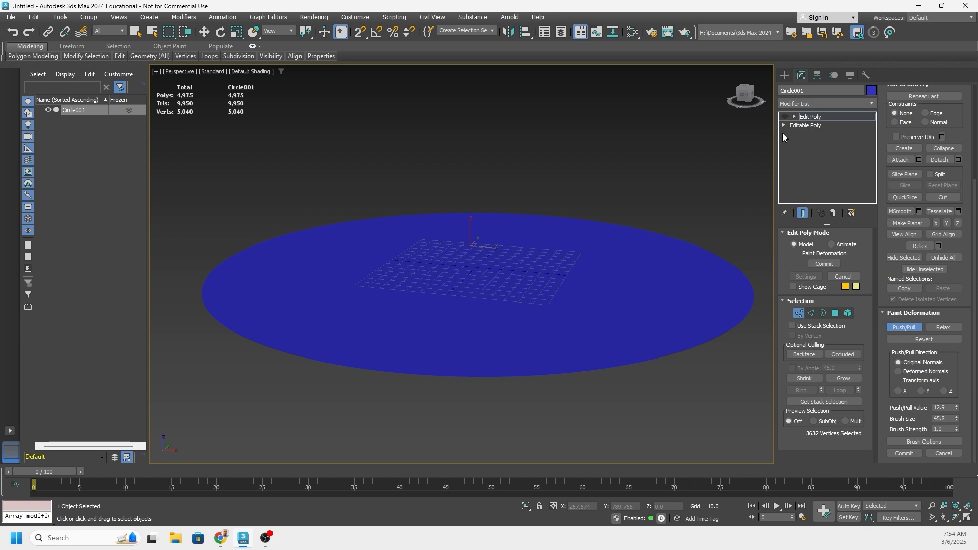
text(x)
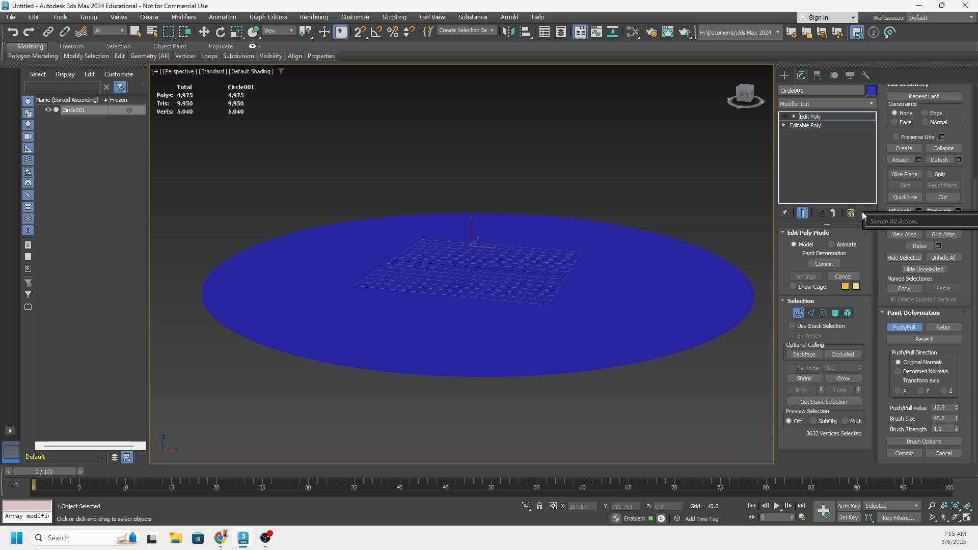
text(edit po)
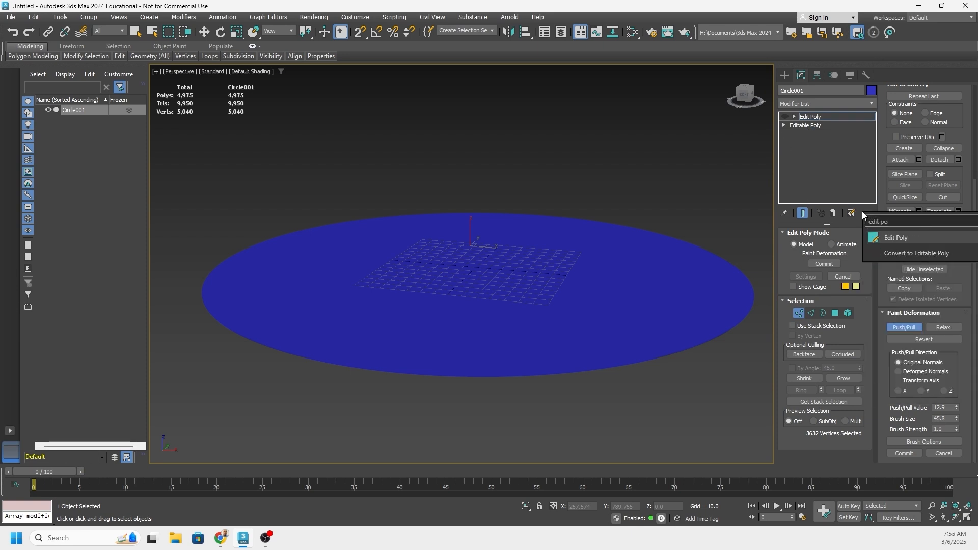
click(895, 238)
alt+middle_drag(557, 269, 550, 279)
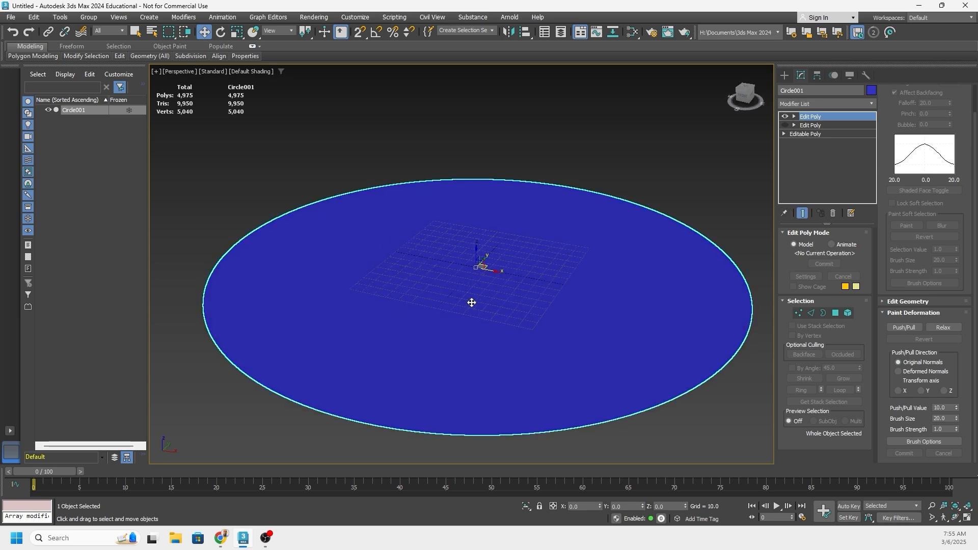
key(F4)
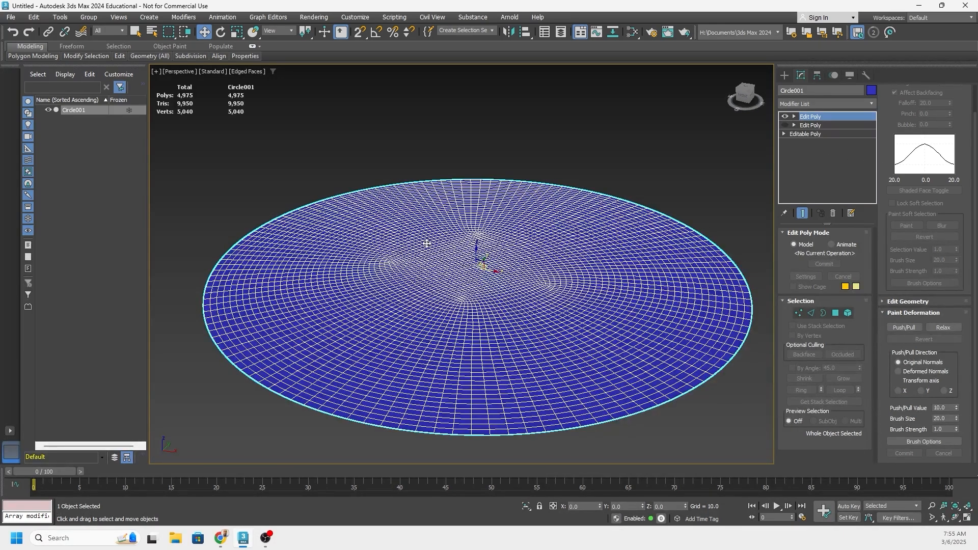
Compare the sculpted terrain with the flat disc by toggling the lower Edit Poly modifier on and off.
alt+middle_drag(498, 278, 497, 295)
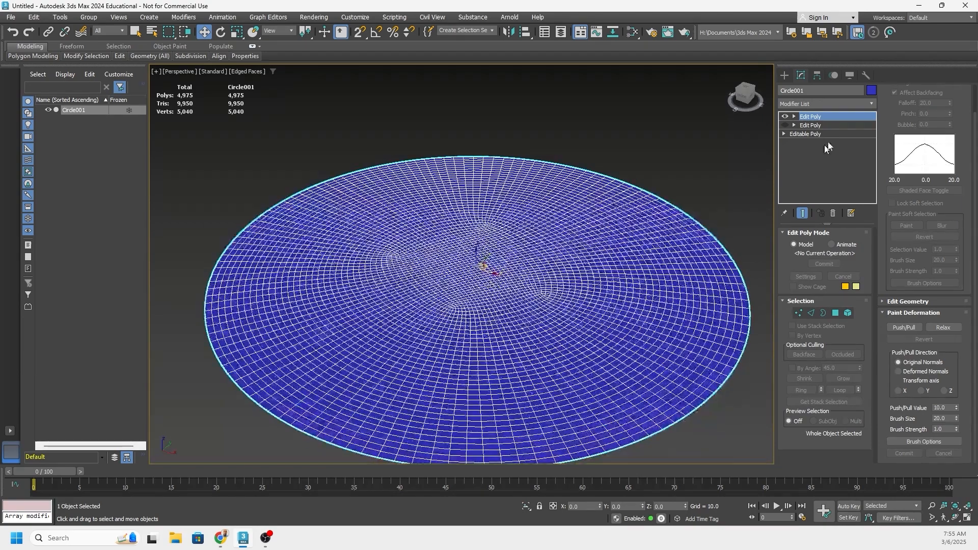
click(784, 125)
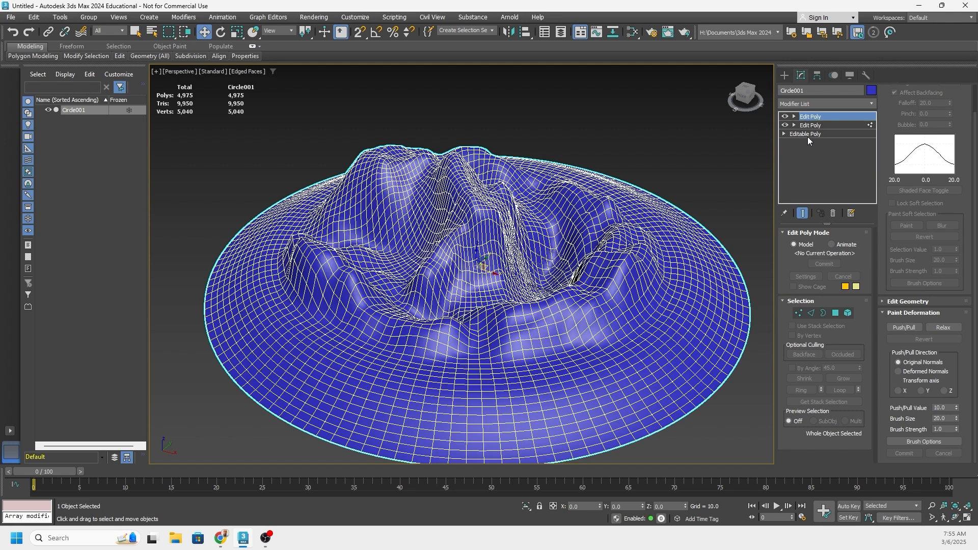
click(785, 125)
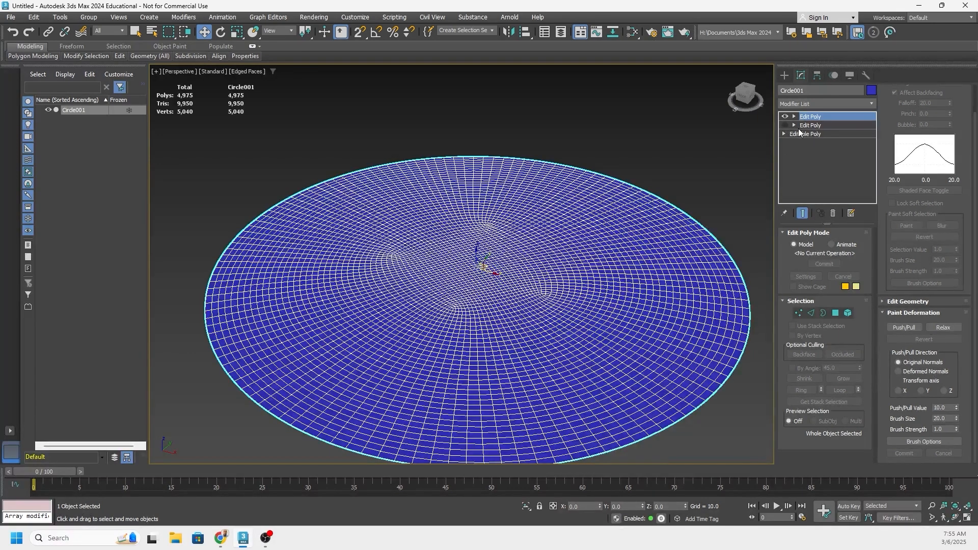
Rename the lower Edit Poly modifier EP-Mountain01 and the upper one EP-Mountain02.
click(810, 125)
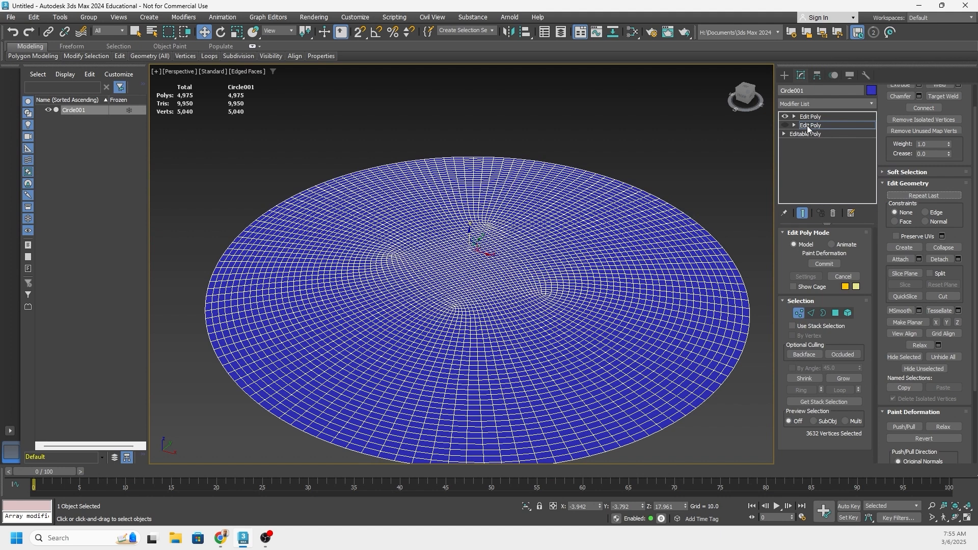
right_click(807, 129)
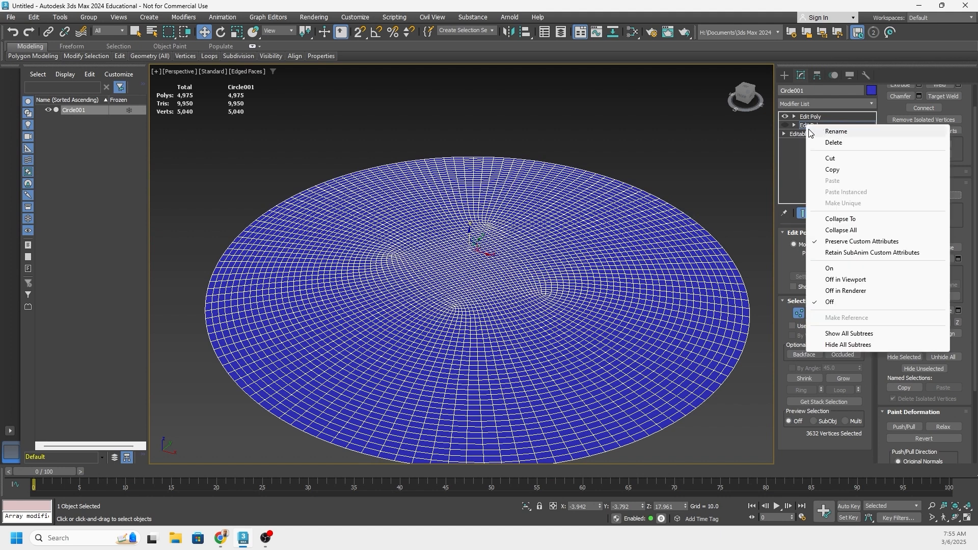
click(836, 132)
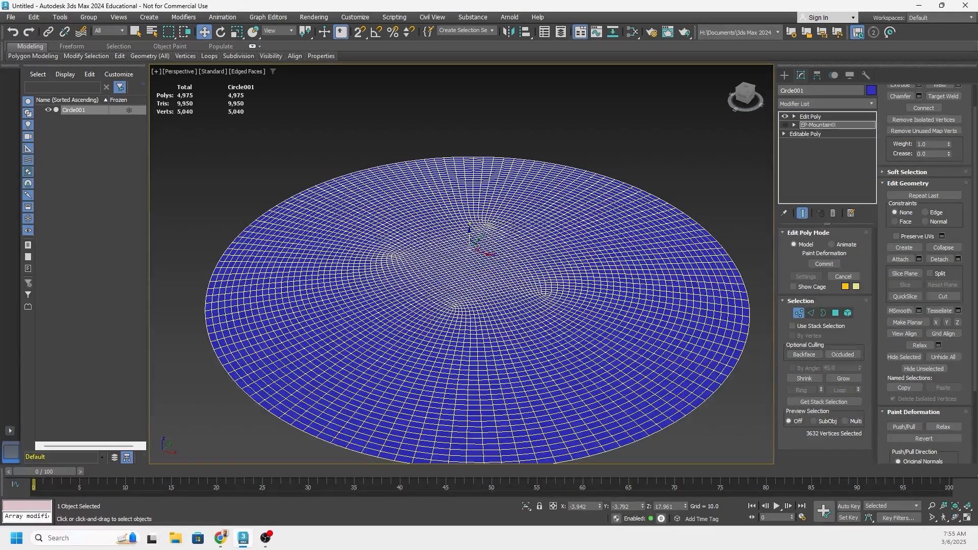
key(Return)
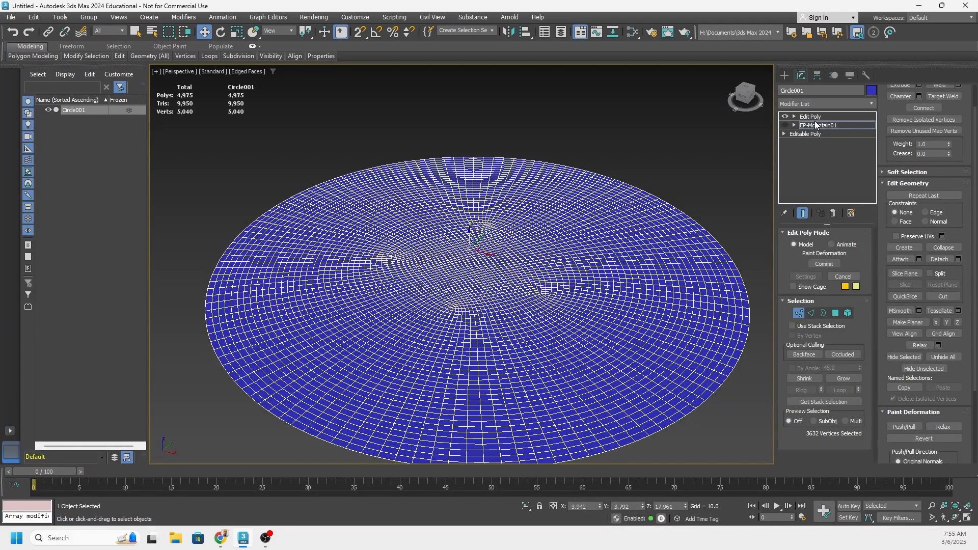
right_click(811, 116)
click(838, 126)
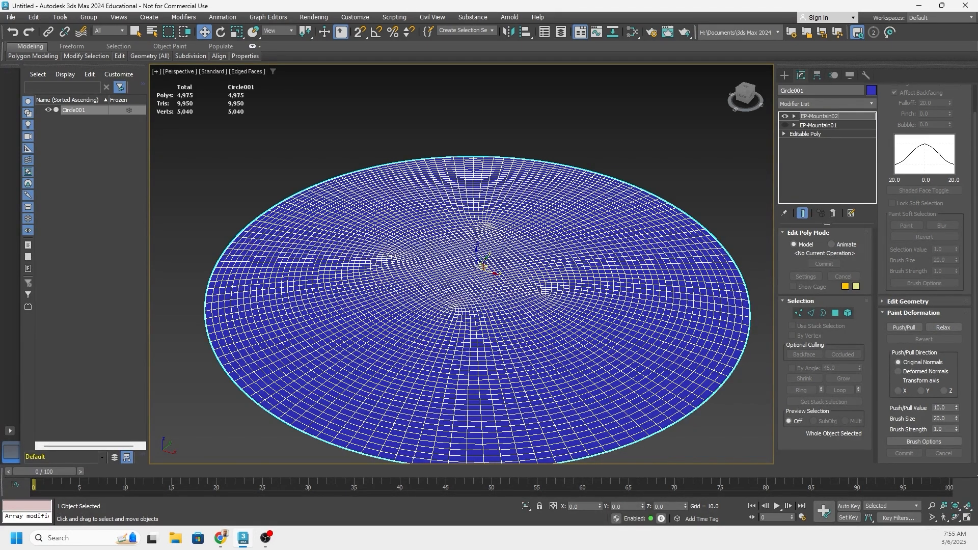
key(Return)
In EP-Mountain02, select the closed loop of polygons surrounding the disc's central patch.
click(834, 313)
click(514, 320)
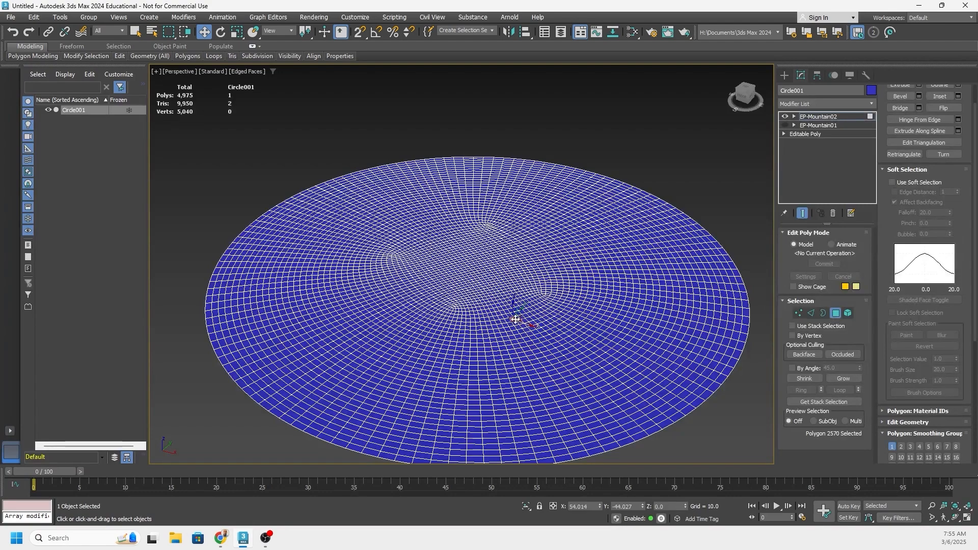
scroll(517, 319, up, 2)
shift+click(518, 318)
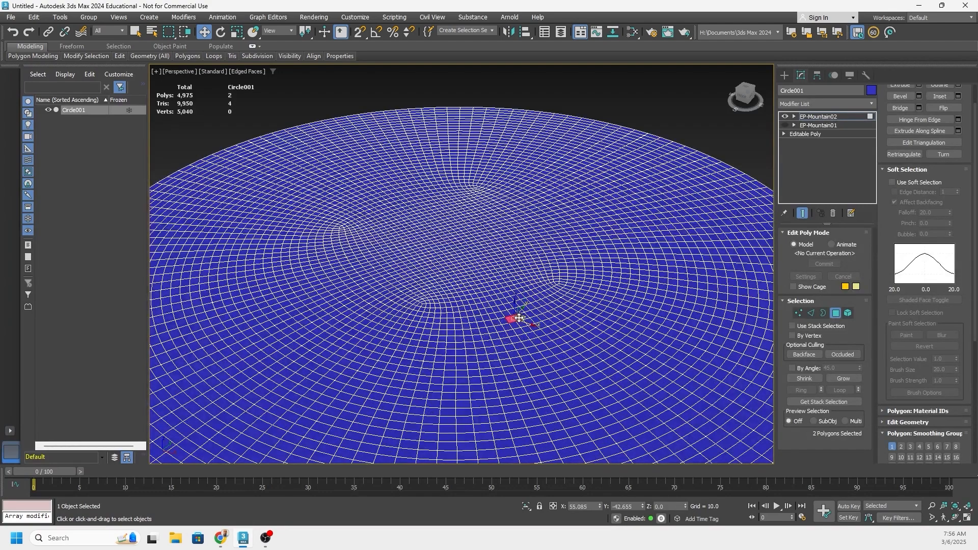
alt+middle_drag(518, 315, 516, 285)
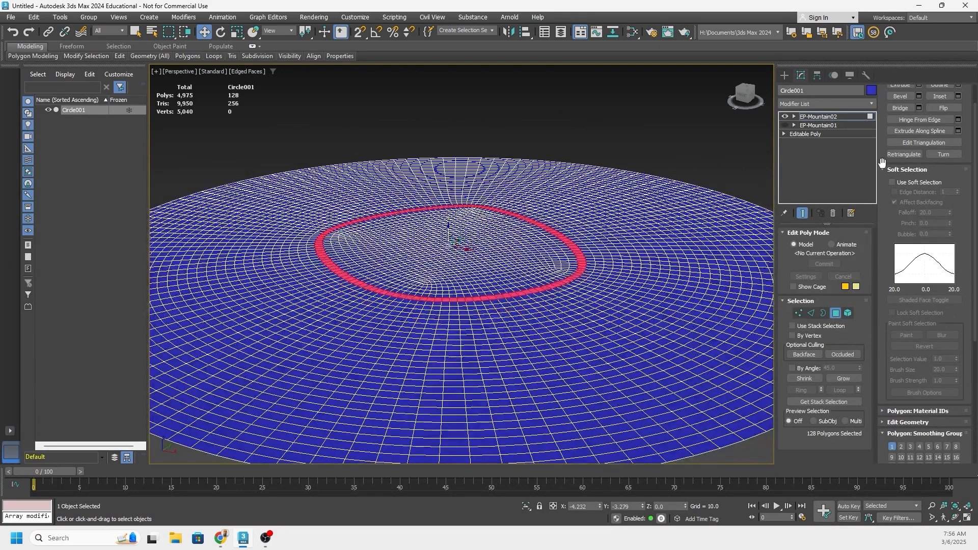
Enable soft selection and grow the polygon loop until it fills the disc except for a band of outer rings.
click(892, 182)
alt+middle_drag(516, 197, 493, 223)
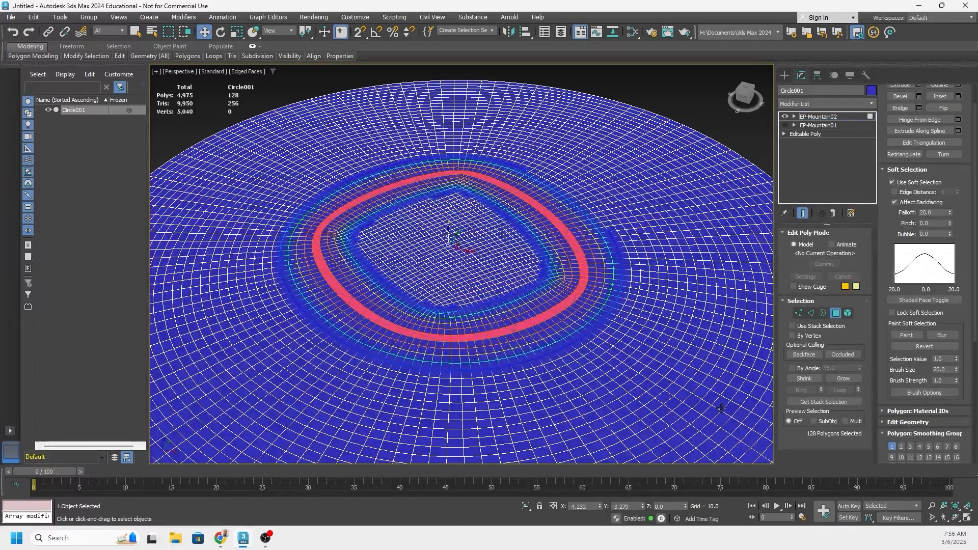
click(842, 377)
click(841, 378)
click(841, 378)
click(841, 378)
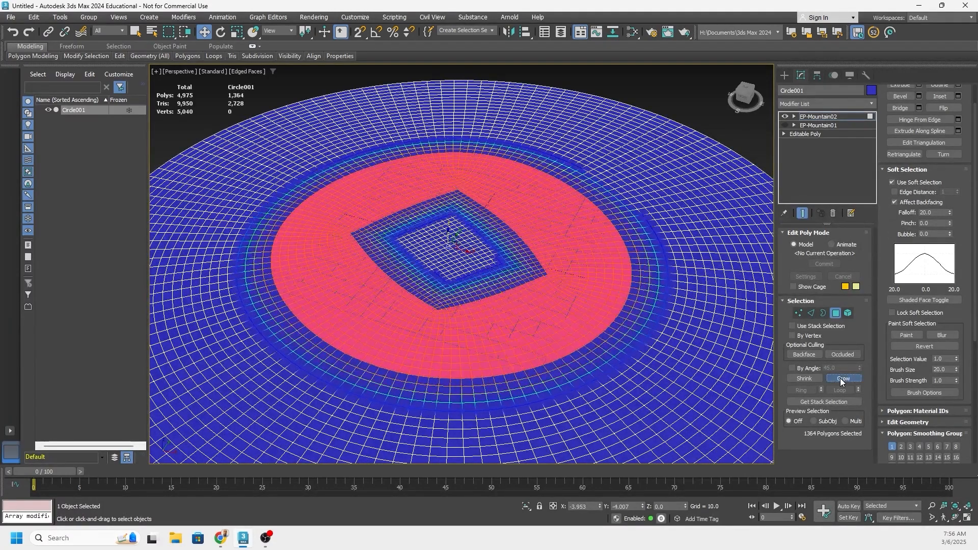
click(842, 378)
click(842, 378)
click(841, 378)
click(841, 378)
click(841, 378)
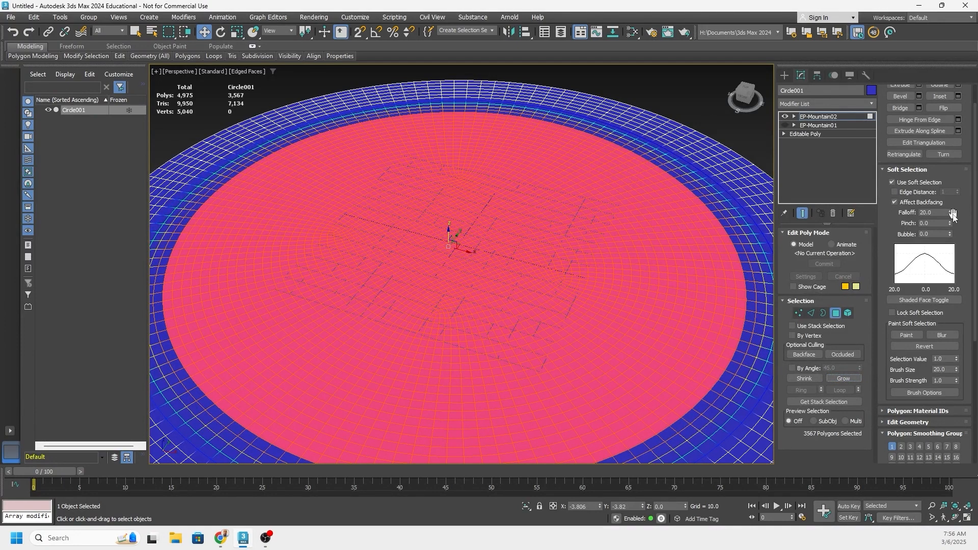
Set the soft selection falloff to 57.2 and raise the selected polygons along Z to about 13.3.
drag(950, 211, 966, 120)
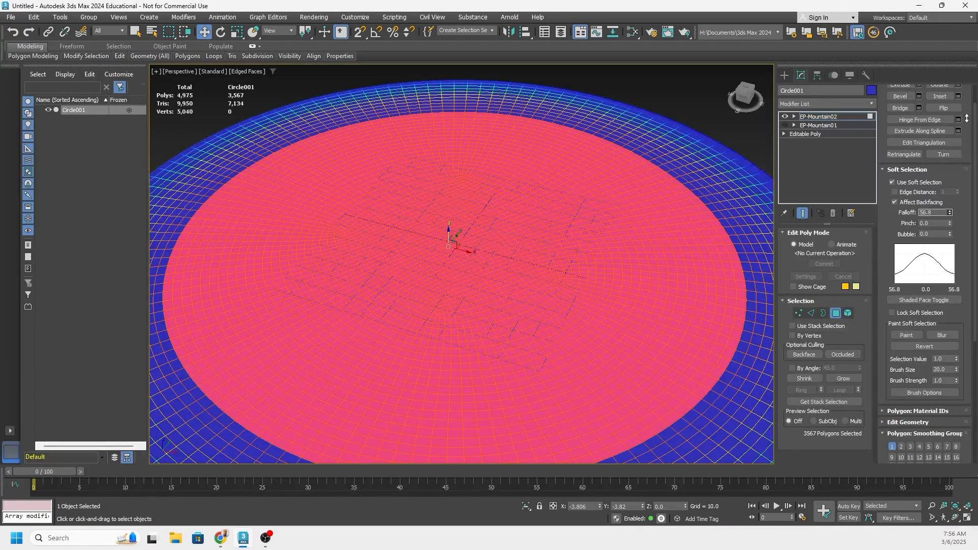
scroll(364, 198, down, 5)
scroll(359, 198, up, 2)
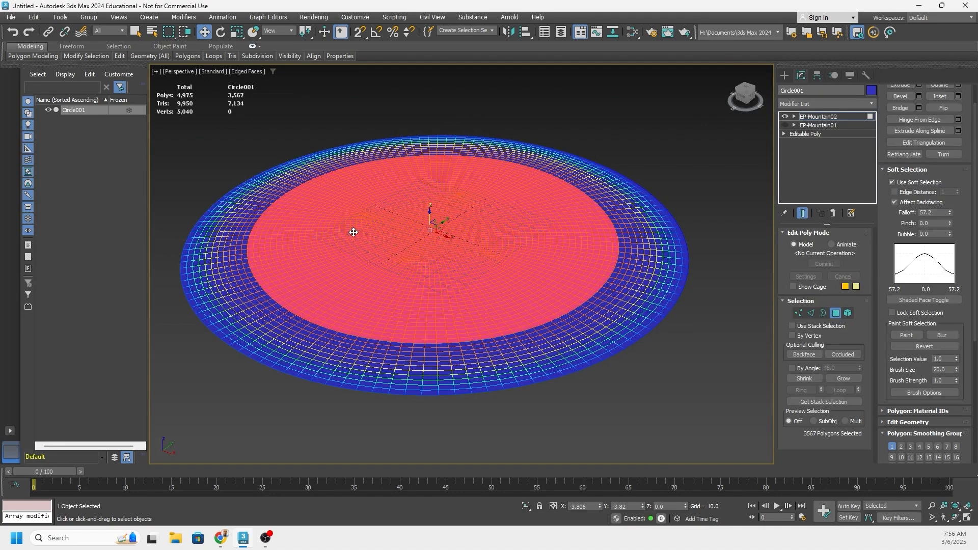
scroll(407, 222, up, 2)
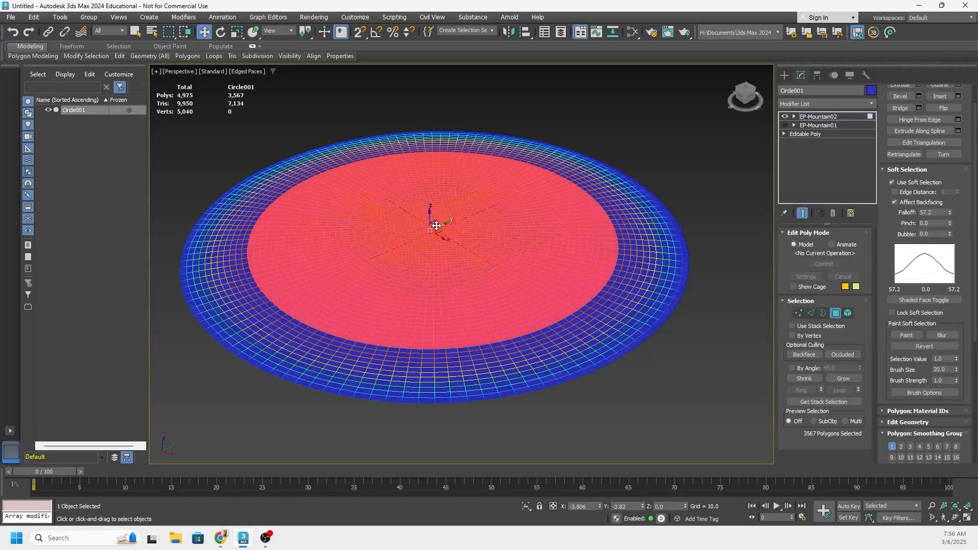
mouse_move(428, 221)
alt+middle_down()
mouse_move(419, 206)
mouse_move(429, 205)
alt+middle_up()
drag(430, 211, 431, 196)
alt+middle_drag(454, 219, 454, 232)
Activate Push/Pull paint deformation with a push/pull value of 27.9 and a brush size of about 71.
scroll(880, 364, down, 5)
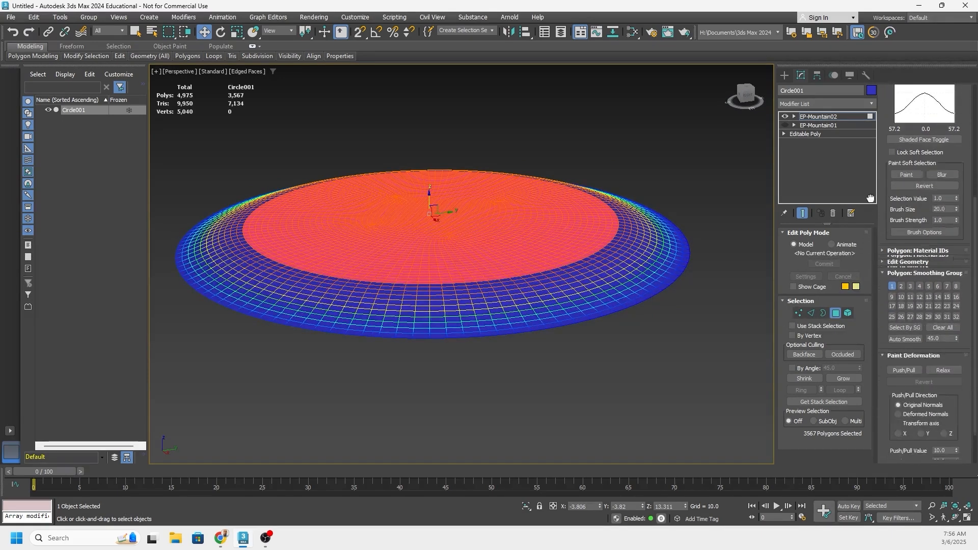
scroll(880, 205, down, 1)
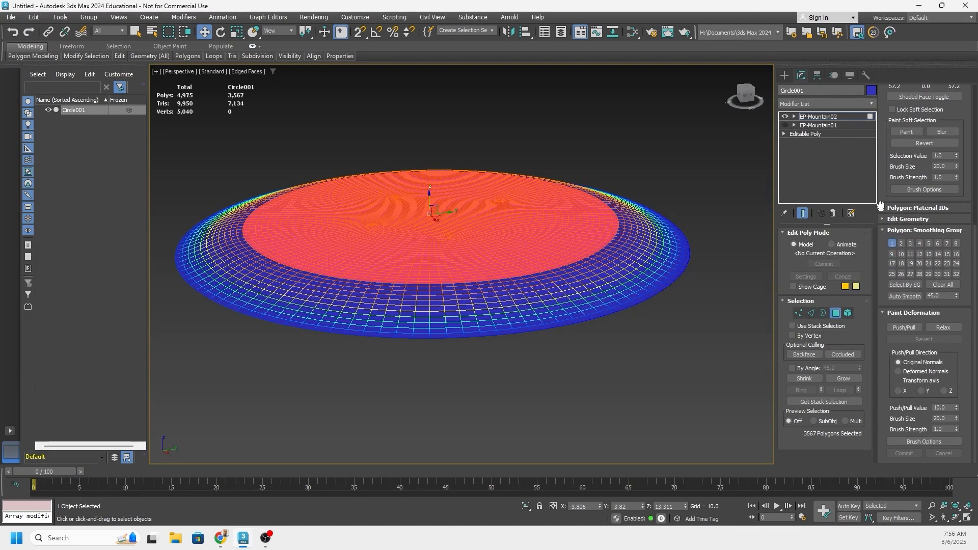
click(897, 327)
alt+middle_drag(479, 265, 494, 287)
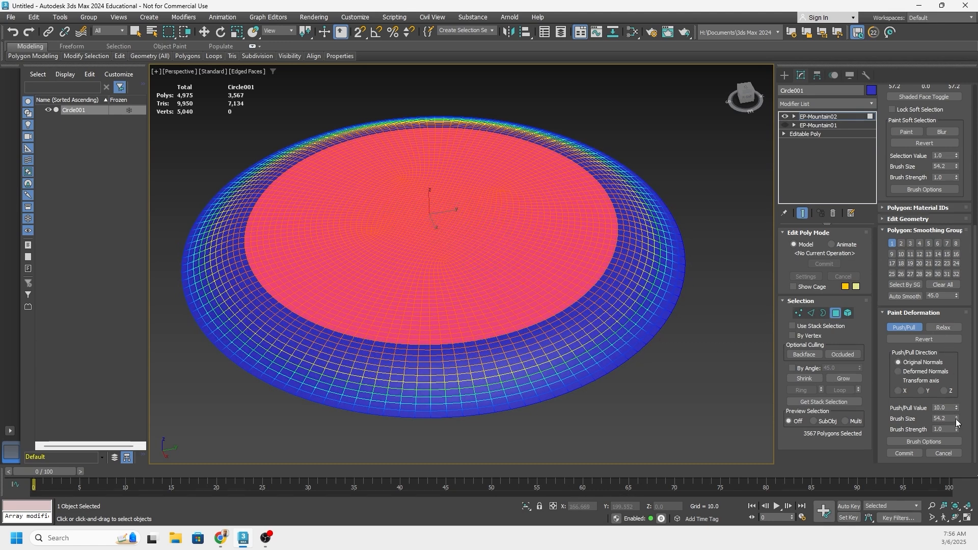
drag(956, 422, 956, 412)
alt+middle_drag(237, 275, 237, 282)
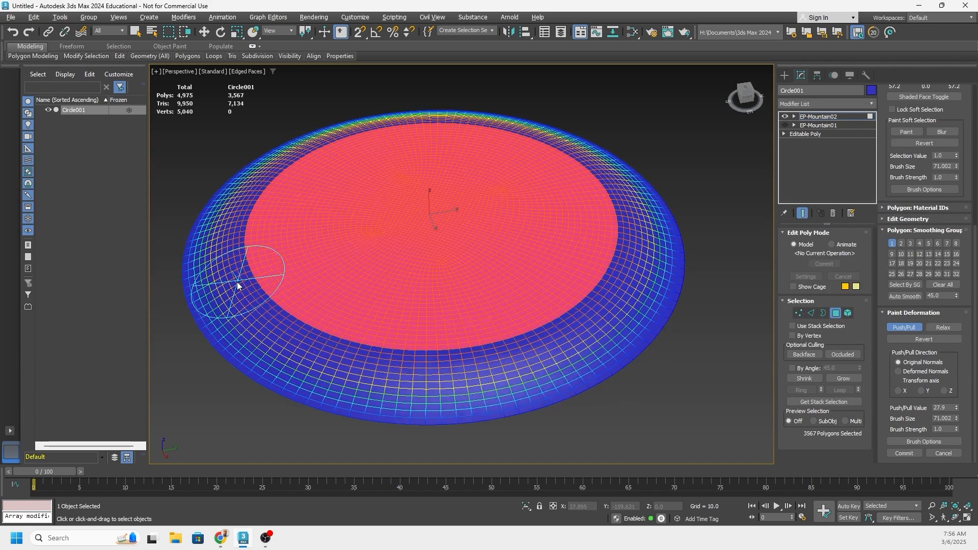
Paint broad raised mountain masses across the selected plateau with the 71 brush, working from several sides.
middle_drag(306, 281, 299, 287)
mouse_move(321, 292)
mouse_down()
mouse_move(336, 229)
mouse_move(455, 258)
mouse_move(360, 190)
mouse_up()
alt+middle_drag(360, 214, 390, 215)
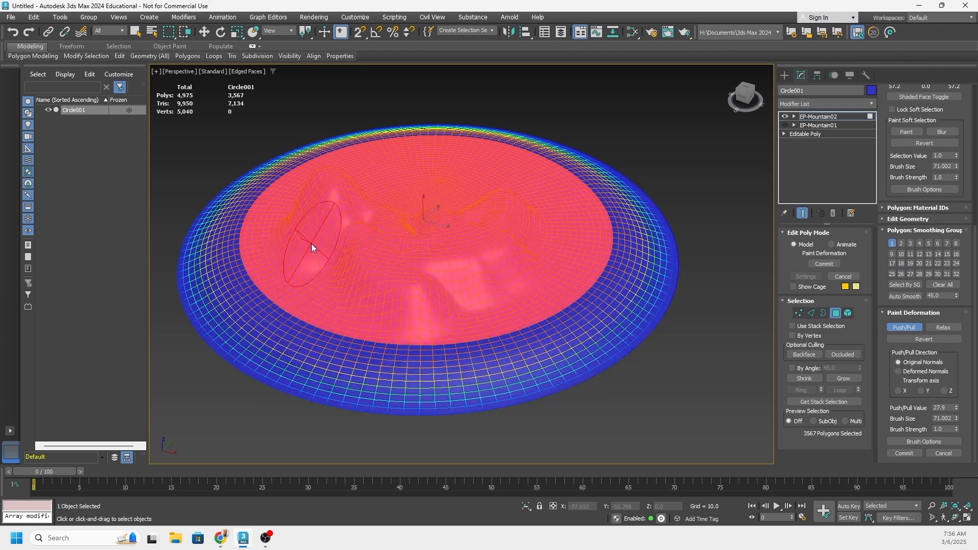
mouse_move(472, 245)
alt+middle_down()
mouse_move(500, 267)
mouse_move(472, 282)
alt+middle_up()
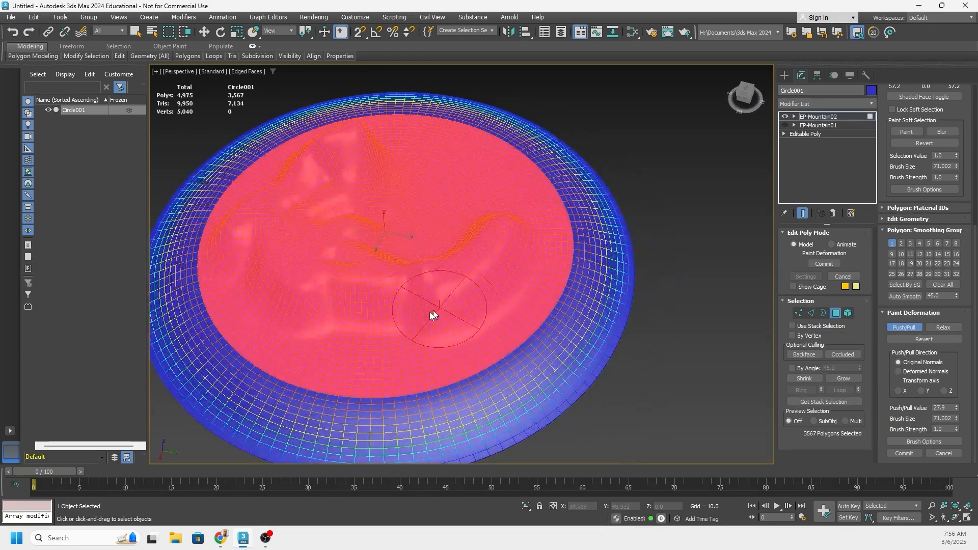
mouse_move(328, 334)
alt+middle_down()
mouse_move(367, 308)
mouse_move(350, 259)
alt+middle_up()
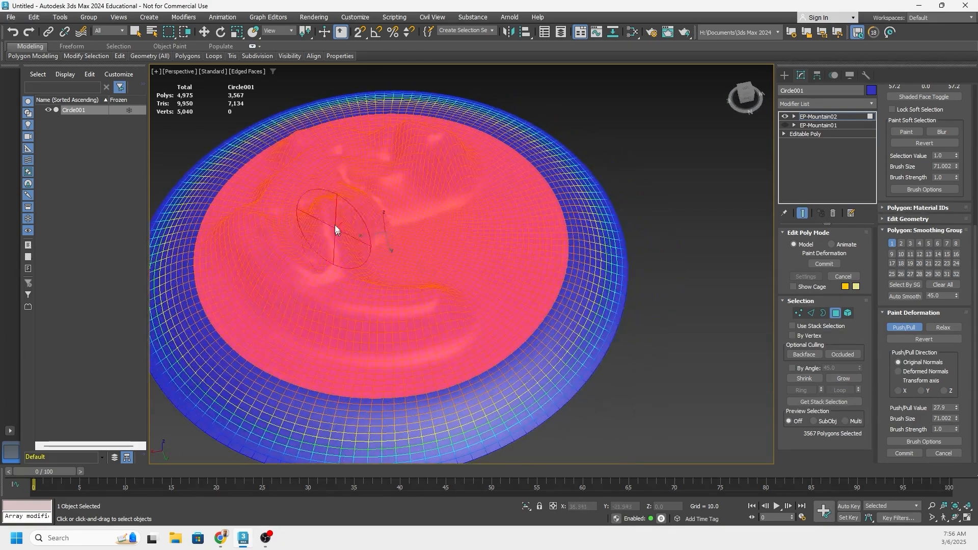
alt+middle_drag(289, 234, 452, 251)
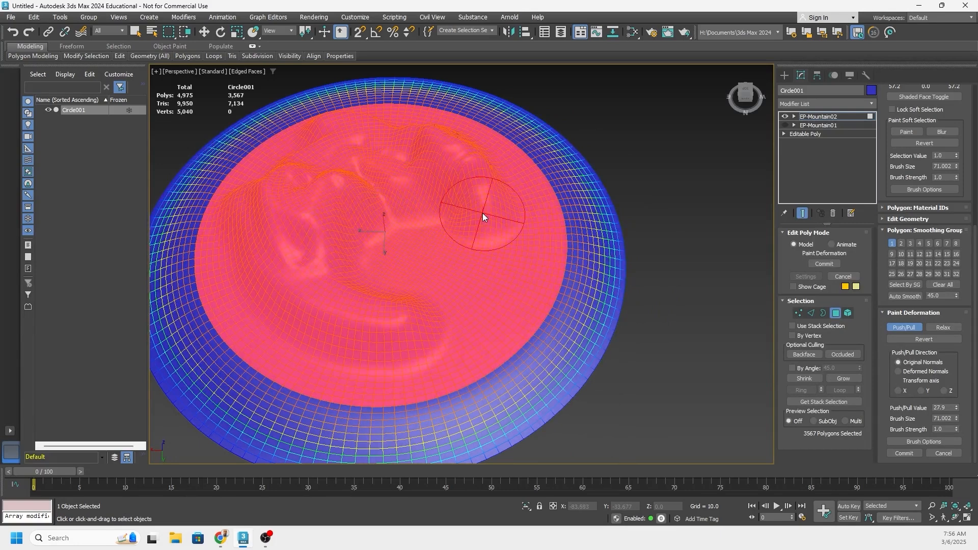
mouse_move(482, 212)
mouse_down()
mouse_move(484, 233)
mouse_move(458, 161)
mouse_move(337, 162)
mouse_up()
Reduce the brush size to 41.181 and paint narrower peaks and ridges over the terrain and along its rim.
alt+middle_drag(312, 209, 311, 231)
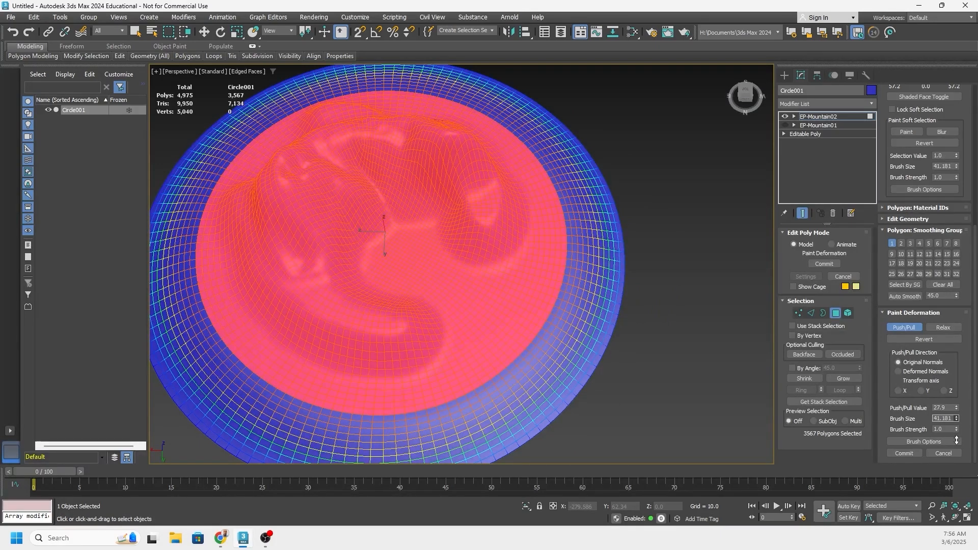
mouse_move(428, 374)
mouse_down()
mouse_move(299, 345)
mouse_move(345, 327)
mouse_move(399, 329)
mouse_move(291, 291)
mouse_move(240, 296)
mouse_move(224, 266)
mouse_move(204, 301)
mouse_move(219, 339)
mouse_move(282, 340)
mouse_move(221, 338)
mouse_move(188, 284)
mouse_move(186, 212)
mouse_up()
mouse_move(186, 211)
middle_down()
mouse_move(214, 200)
mouse_move(375, 287)
mouse_move(367, 290)
mouse_move(509, 326)
mouse_move(501, 357)
middle_up()
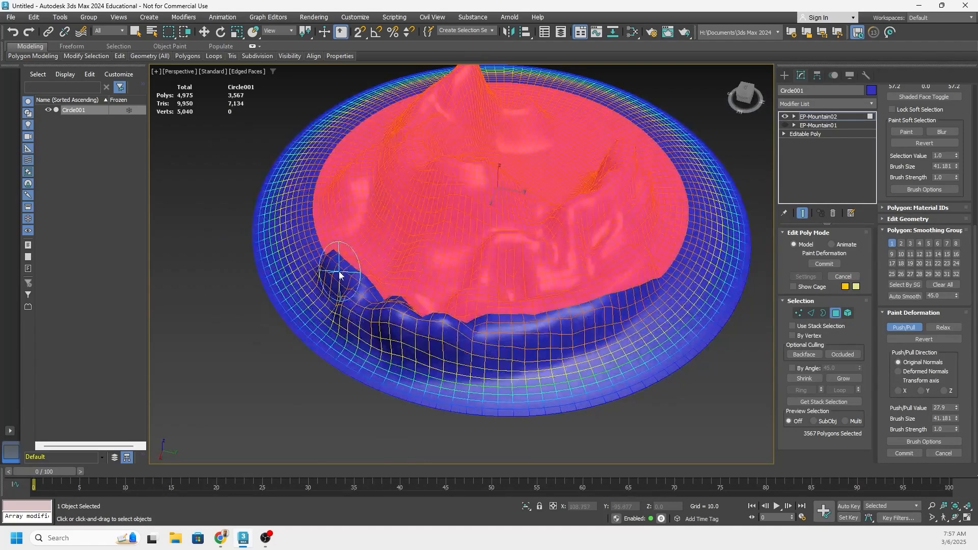
mouse_move(326, 259)
mouse_down()
mouse_move(345, 279)
mouse_move(469, 335)
mouse_move(530, 323)
mouse_move(377, 286)
mouse_move(587, 316)
mouse_move(572, 338)
mouse_move(459, 342)
mouse_move(526, 345)
mouse_move(401, 319)
mouse_move(309, 230)
mouse_up()
alt+middle_drag(309, 229, 349, 242)
mouse_move(328, 317)
mouse_down()
mouse_move(301, 293)
mouse_move(285, 303)
mouse_up()
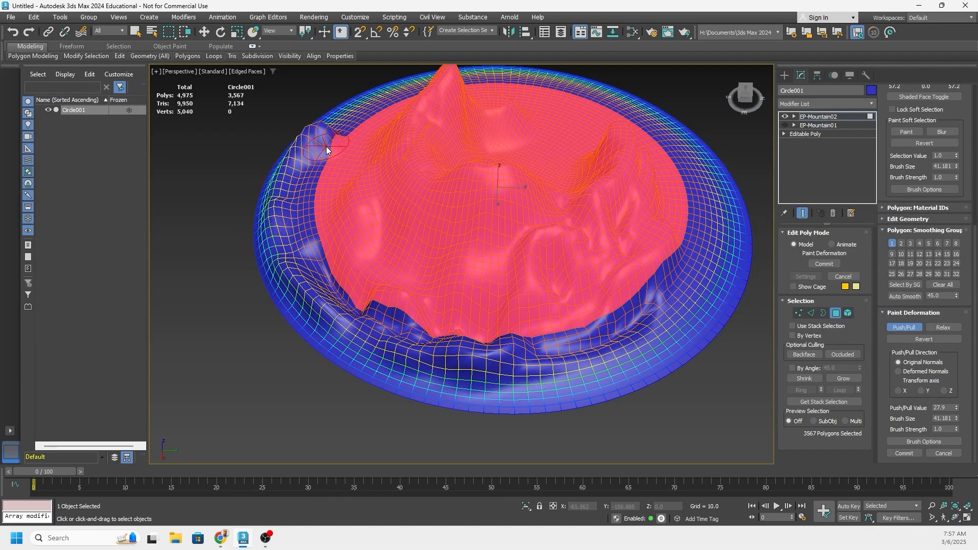
Paint further bumps and foothills along the remaining plateau rim, extending the terrain into the soft-selected border.
alt+middle_drag(336, 148, 363, 149)
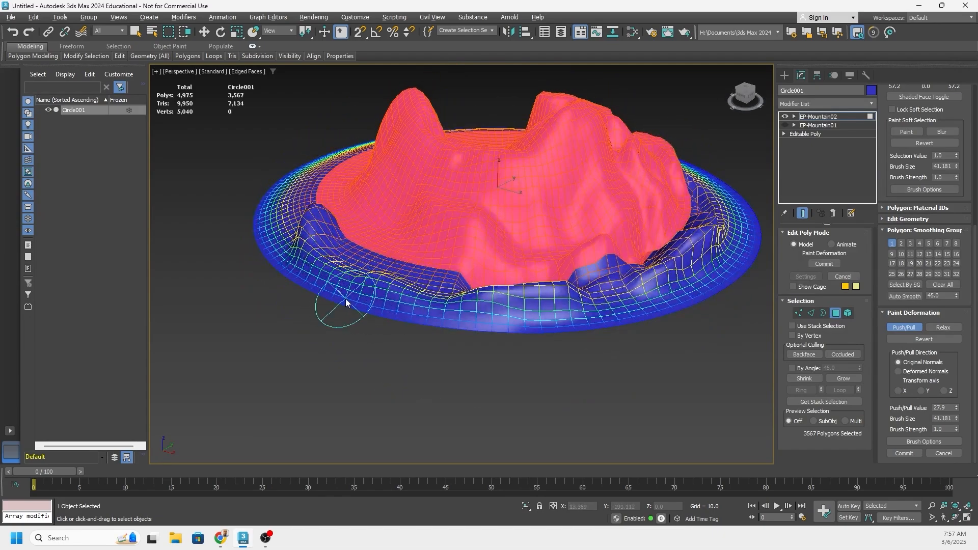
mouse_move(346, 299)
alt+middle_down()
mouse_move(310, 287)
mouse_move(342, 305)
mouse_move(327, 255)
alt+middle_up()
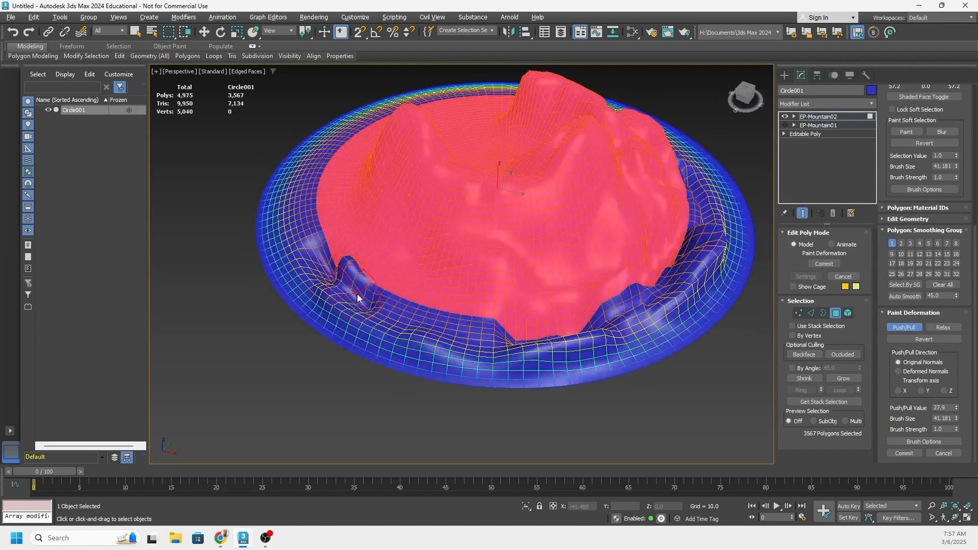
drag(357, 298, 342, 264)
mouse_move(380, 294)
mouse_down()
mouse_move(427, 330)
mouse_move(537, 354)
mouse_move(470, 328)
mouse_move(369, 331)
mouse_move(563, 343)
mouse_up()
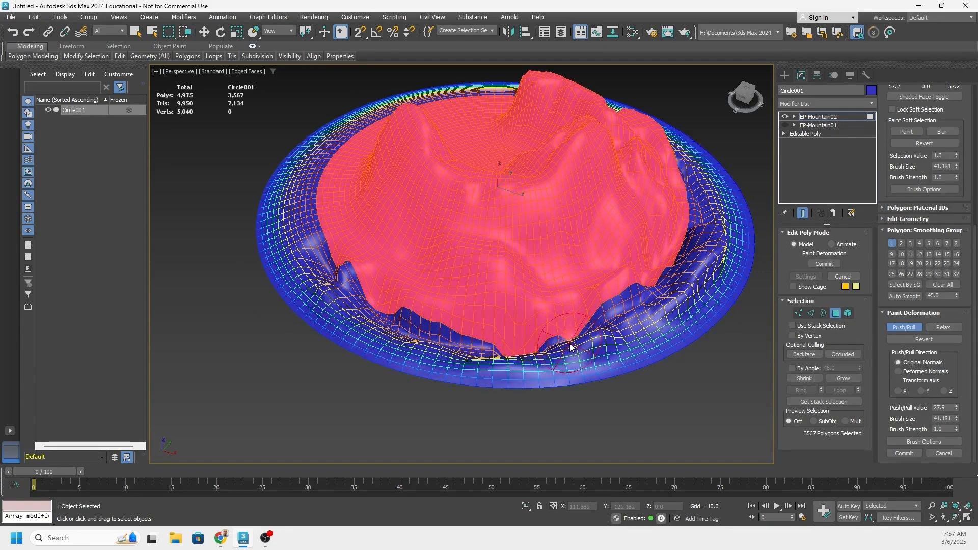
mouse_move(563, 343)
alt+middle_down()
mouse_move(530, 367)
mouse_move(502, 352)
alt+middle_up()
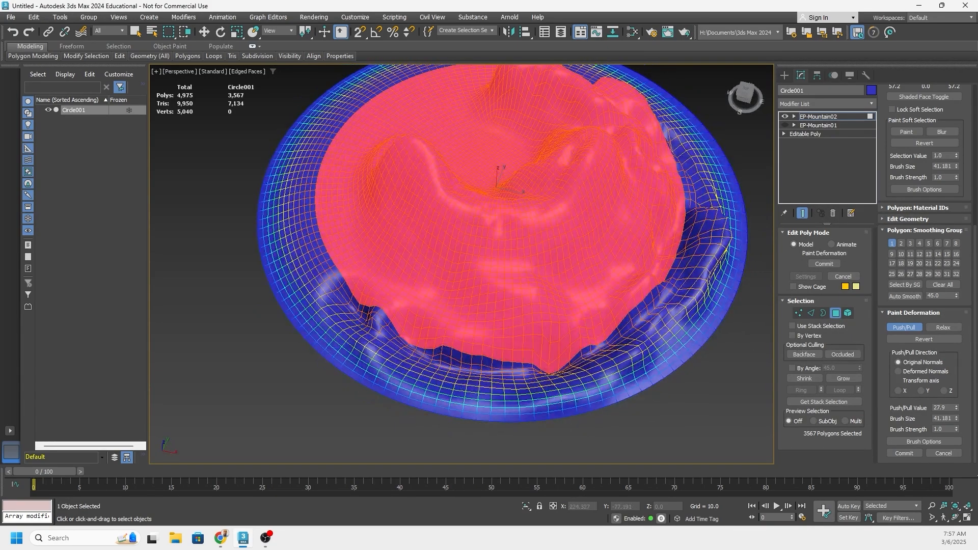
Activate Relax painting with a brush size of 60.948 and smooth the terrain's ridges and rim from several sides.
click(943, 327)
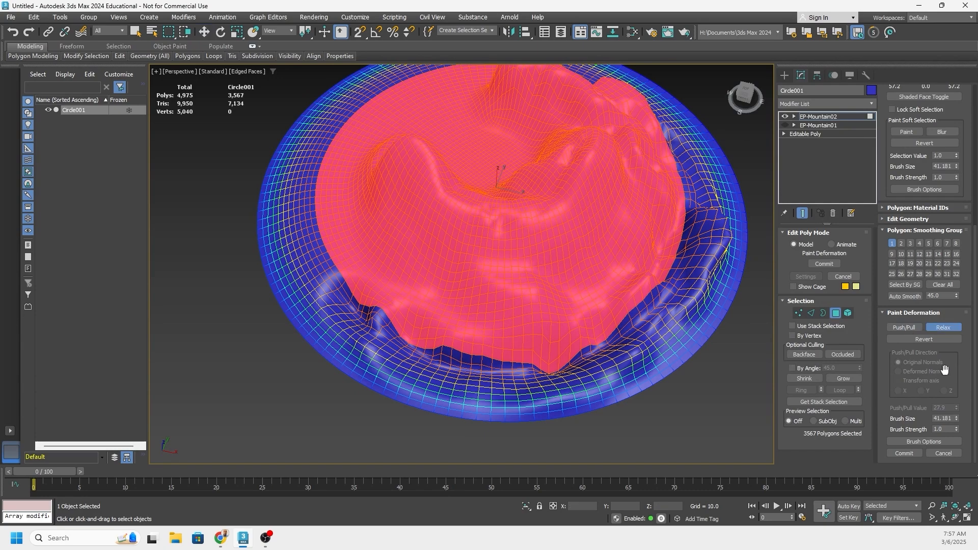
drag(956, 395, 955, 393)
alt+middle_drag(448, 350, 404, 340)
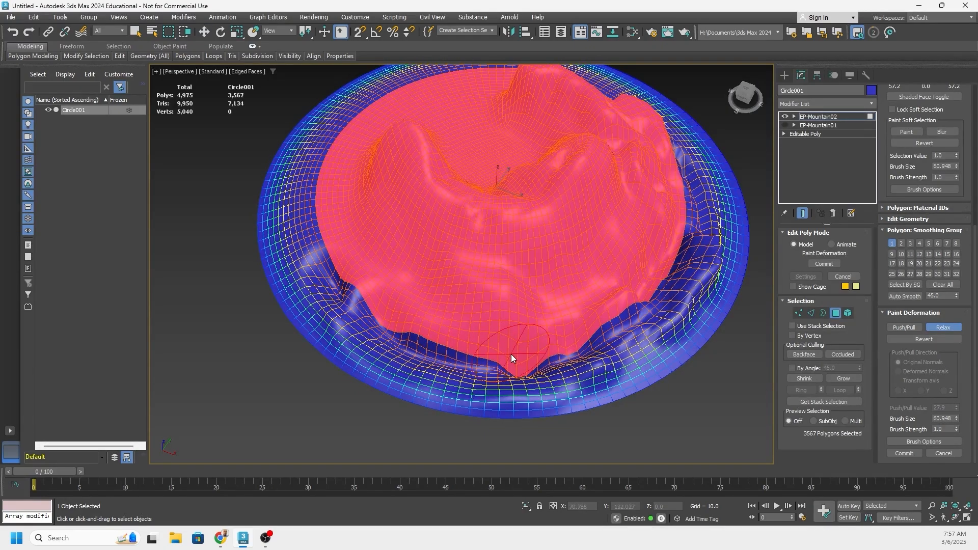
mouse_move(694, 259)
alt+middle_down()
mouse_move(681, 238)
mouse_move(602, 297)
alt+middle_up()
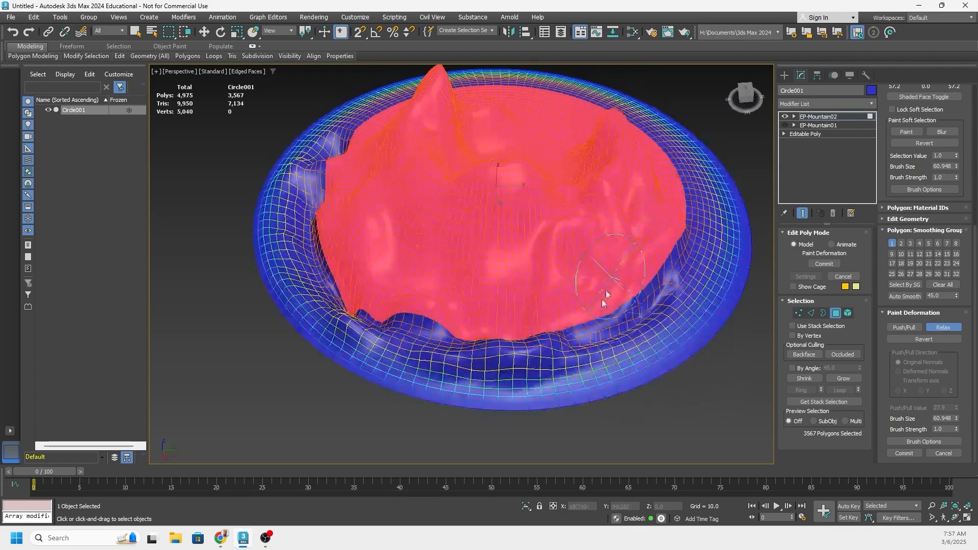
alt+middle_drag(666, 266, 535, 251)
alt+middle_drag(603, 247, 558, 220)
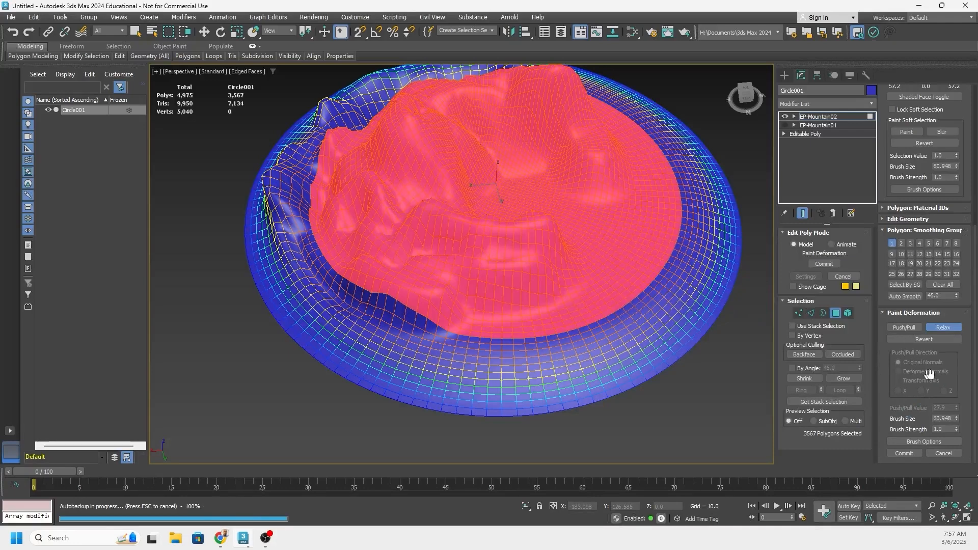
Switch paint deformation to Revert, set the brush strength to 0.6, and partially restore the mountain surfaces around the terrain.
click(917, 339)
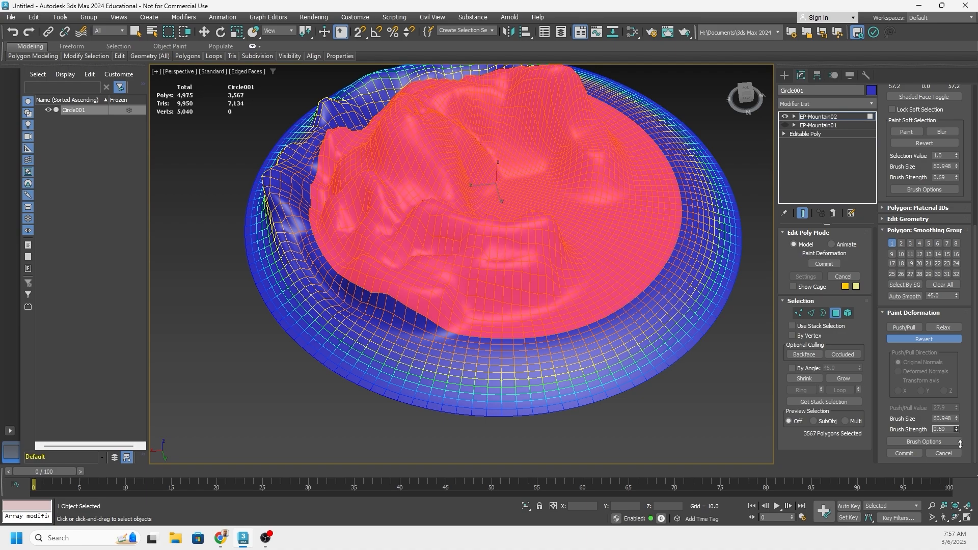
alt+middle_drag(634, 285, 606, 312)
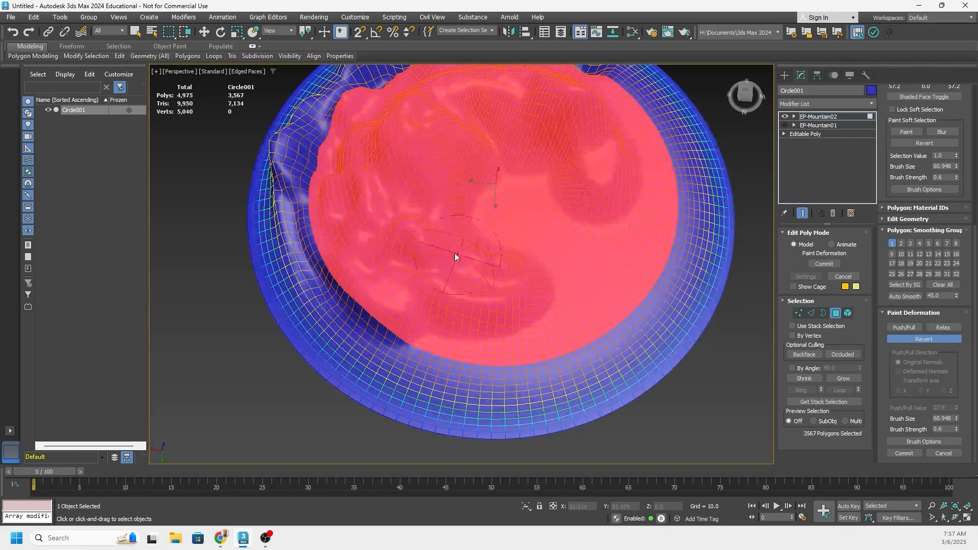
mouse_move(374, 206)
alt+middle_down()
mouse_move(399, 150)
mouse_move(386, 240)
alt+middle_up()
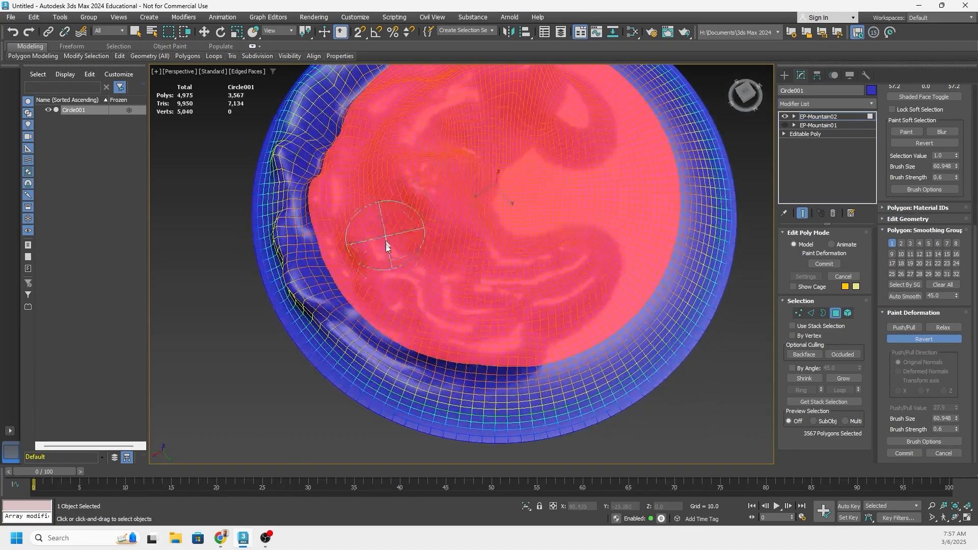
alt+middle_drag(433, 192, 482, 183)
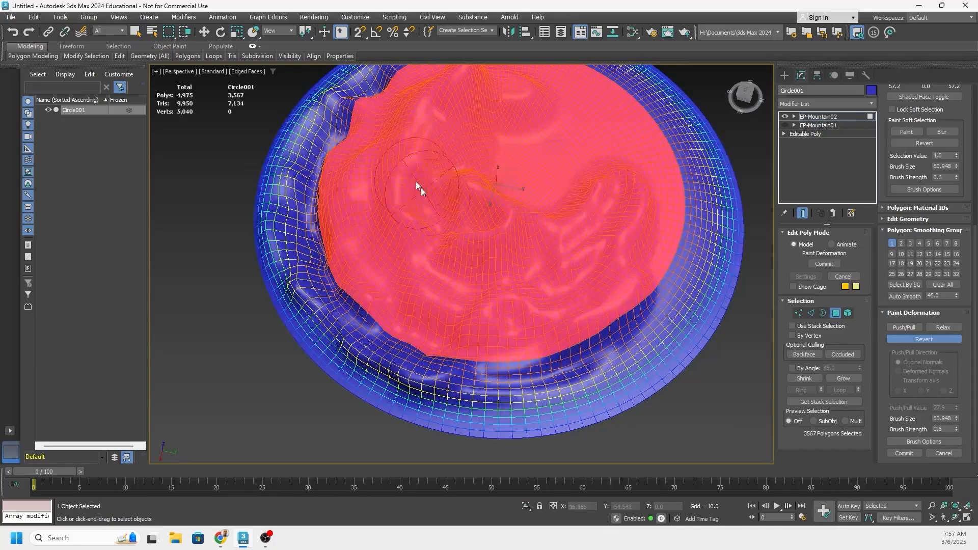
mouse_move(403, 145)
alt+middle_down()
mouse_move(415, 164)
mouse_move(433, 152)
mouse_move(464, 249)
mouse_move(438, 204)
alt+middle_up()
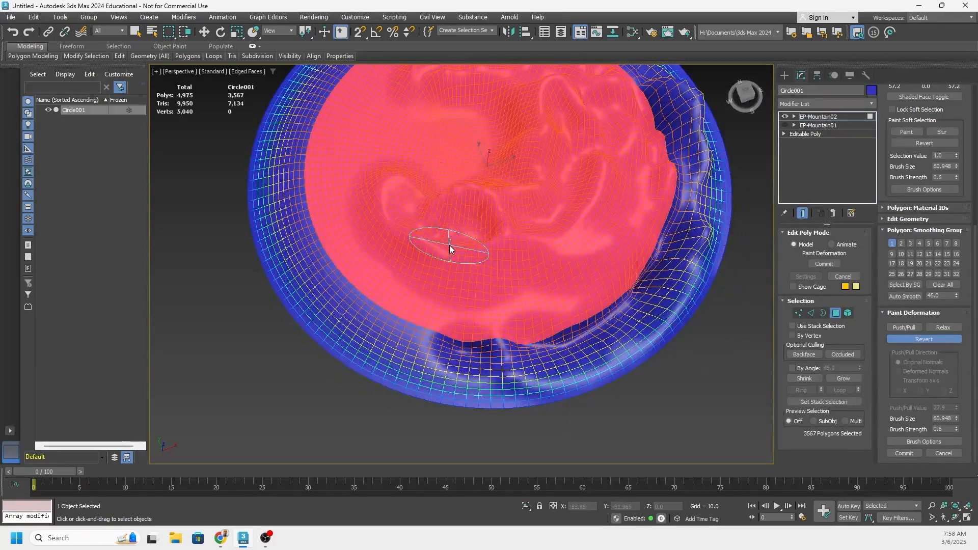
mouse_move(450, 246)
alt+middle_down()
mouse_move(460, 264)
mouse_move(455, 224)
mouse_move(466, 222)
alt+middle_up()
Return to Relax painting at strength 0.6 and soften the peaks and slopes around the terrain.
click(942, 328)
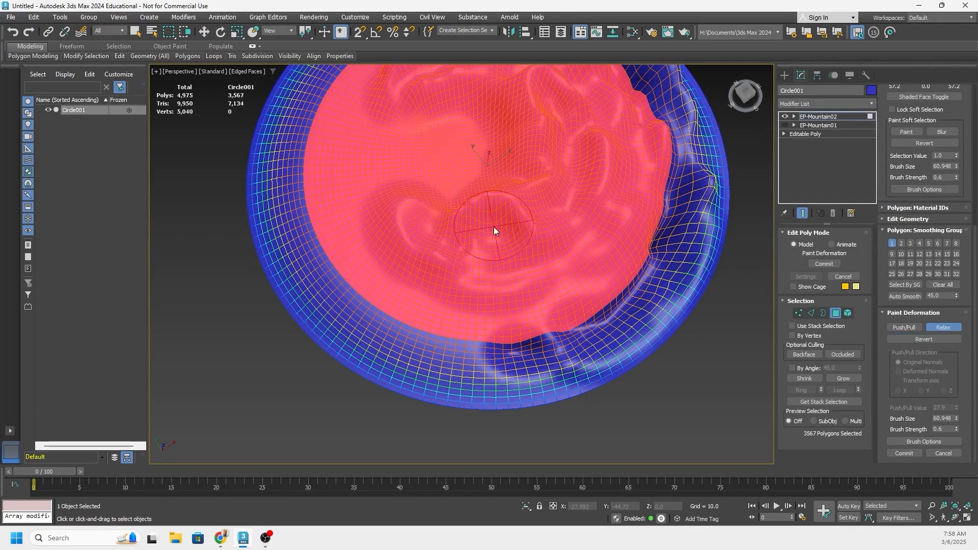
mouse_move(605, 173)
middle_down()
mouse_move(595, 213)
mouse_move(551, 258)
middle_up()
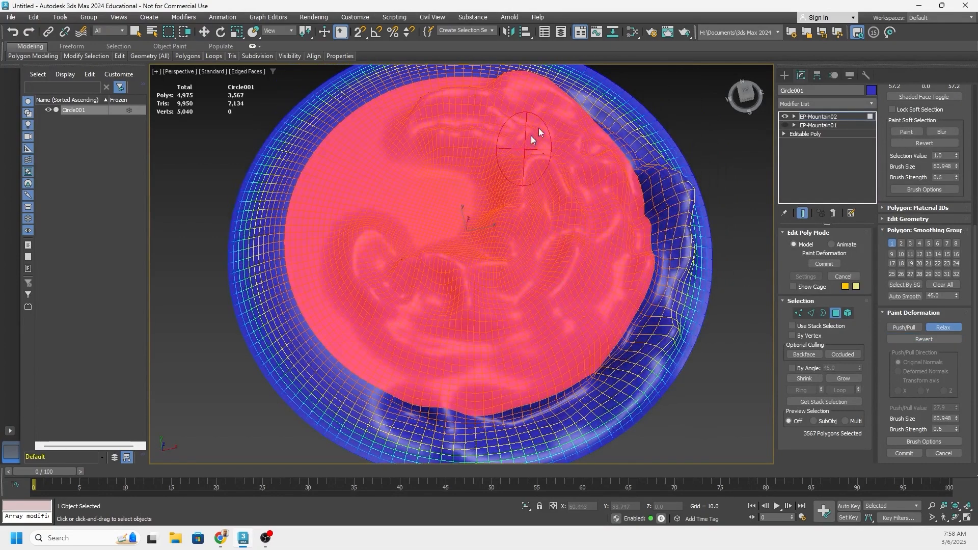
mouse_move(435, 122)
alt+middle_down()
mouse_move(568, 221)
mouse_move(515, 218)
alt+middle_up()
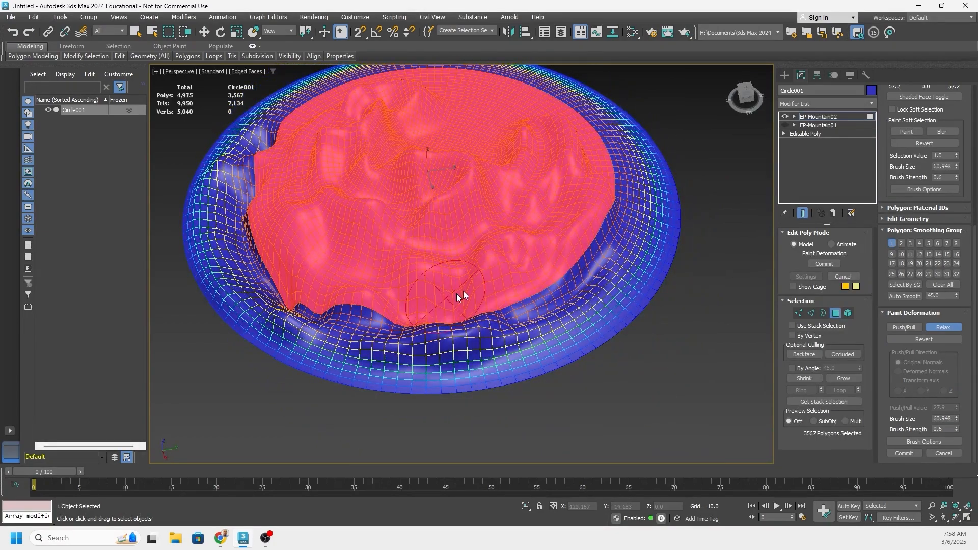
mouse_move(456, 293)
alt+middle_down()
mouse_move(444, 266)
mouse_move(437, 277)
mouse_move(483, 268)
mouse_move(448, 244)
mouse_move(459, 236)
mouse_move(387, 236)
mouse_move(591, 280)
alt+middle_up()
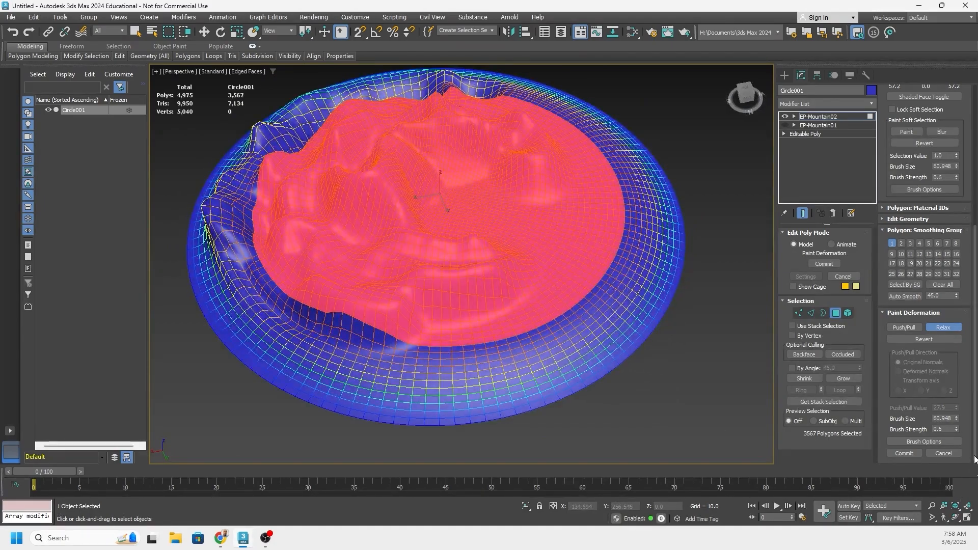
Activate Push/Pull again and paint inverted strokes to carve a basin into the terrain's center, below the ground grid.
click(908, 328)
alt+middle_drag(637, 305, 623, 319)
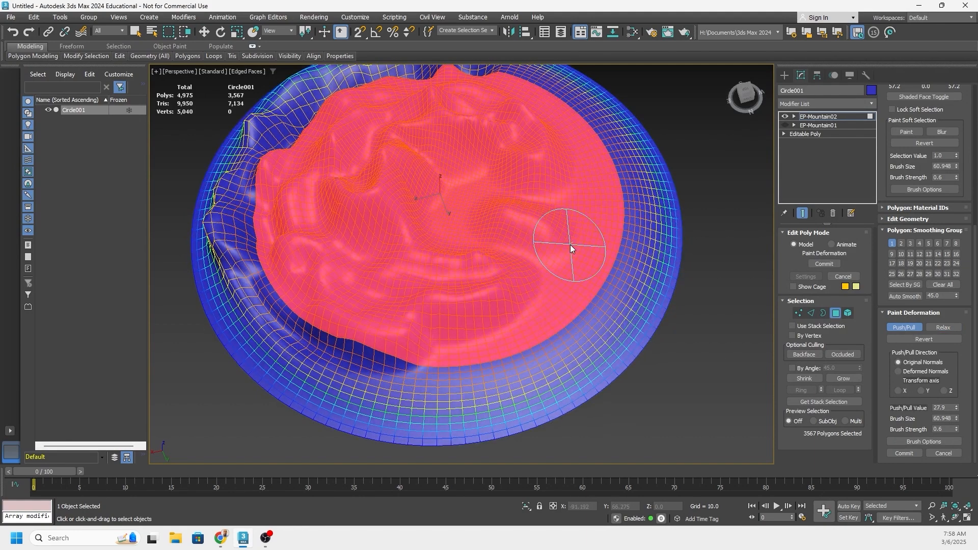
mouse_move(572, 247)
alt+middle_down()
mouse_move(564, 234)
mouse_move(469, 243)
alt+middle_up()
mouse_move(468, 241)
alt+mouse_down()
mouse_move(460, 250)
mouse_move(453, 230)
mouse_move(494, 277)
mouse_move(466, 307)
mouse_move(419, 318)
mouse_move(486, 313)
alt+mouse_up()
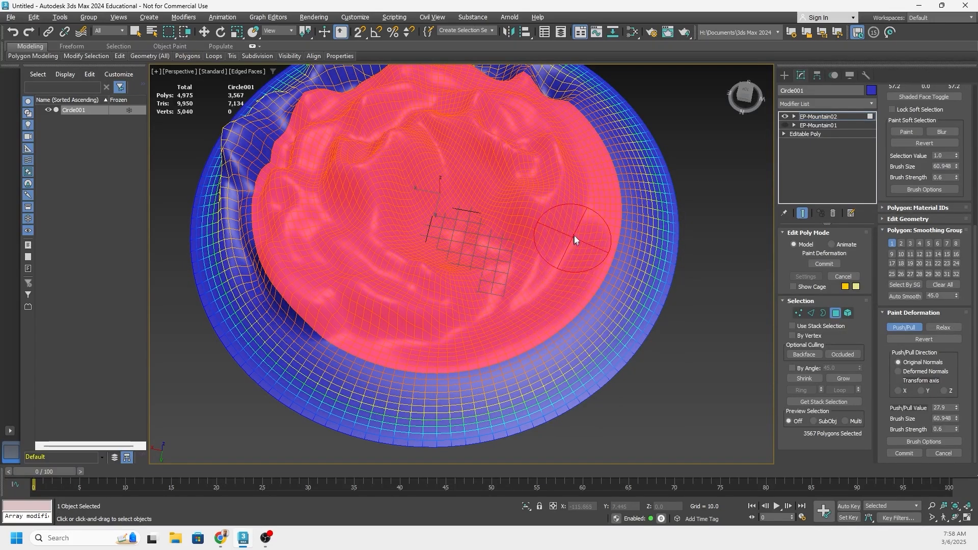
mouse_move(509, 263)
alt+mouse_down()
mouse_move(476, 244)
mouse_move(553, 280)
mouse_move(431, 246)
mouse_move(446, 208)
alt+mouse_up()
mouse_move(447, 213)
alt+middle_down()
mouse_move(451, 178)
mouse_move(484, 224)
mouse_move(413, 197)
mouse_move(448, 222)
alt+middle_up()
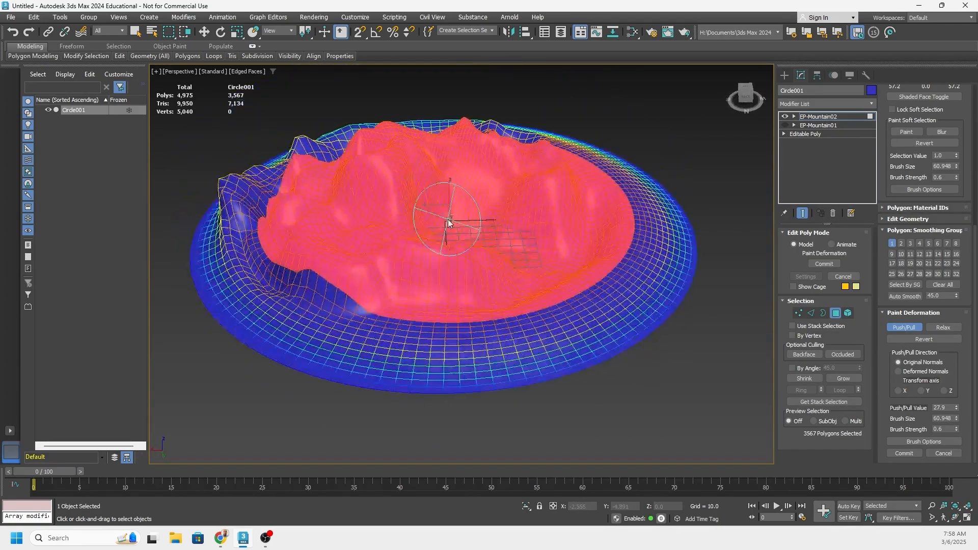
alt+drag(436, 227, 490, 212)
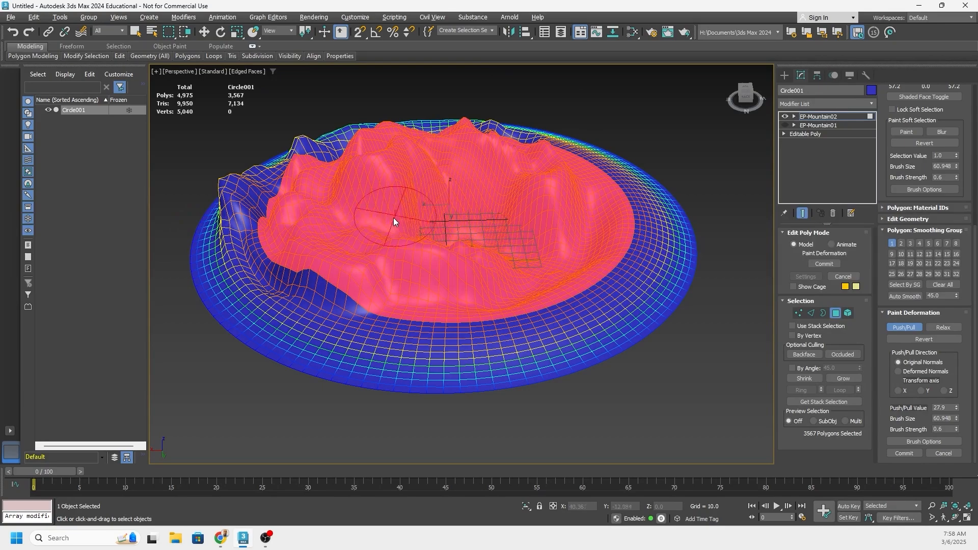
mouse_move(457, 234)
alt+middle_down()
mouse_move(408, 247)
mouse_move(417, 236)
mouse_move(459, 233)
mouse_move(469, 246)
mouse_move(498, 227)
mouse_move(553, 246)
mouse_move(550, 280)
alt+middle_up()
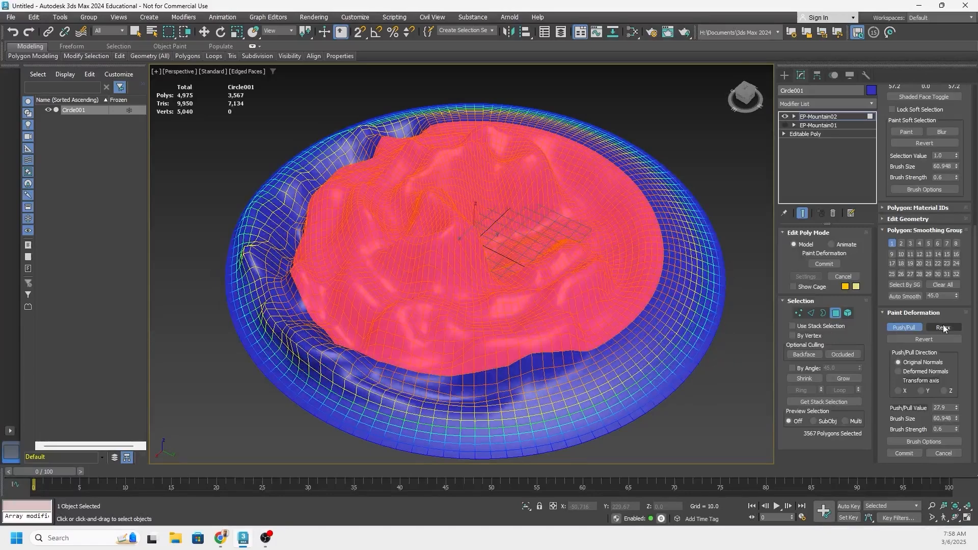
Switch back to Relax painting and smooth the outer mountain rim and its soft-selected border.
click(939, 328)
drag(360, 390, 268, 276)
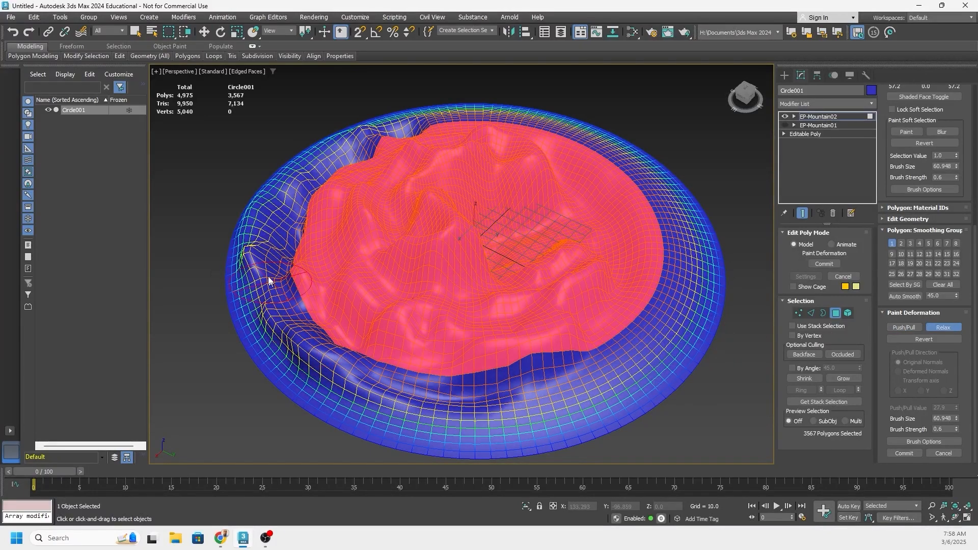
alt+middle_drag(423, 244, 513, 265)
alt+middle_drag(561, 321, 718, 297)
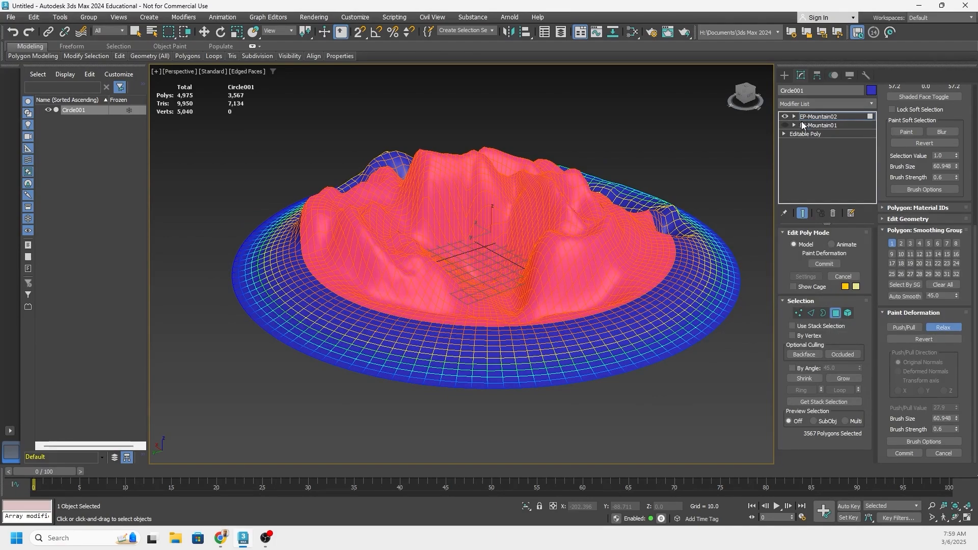
mouse_move(499, 331)
alt+middle_down()
mouse_move(467, 247)
mouse_move(545, 249)
mouse_move(554, 256)
mouse_move(452, 286)
mouse_move(328, 284)
mouse_move(356, 304)
mouse_move(320, 312)
mouse_move(448, 336)
mouse_move(374, 303)
alt+middle_up()
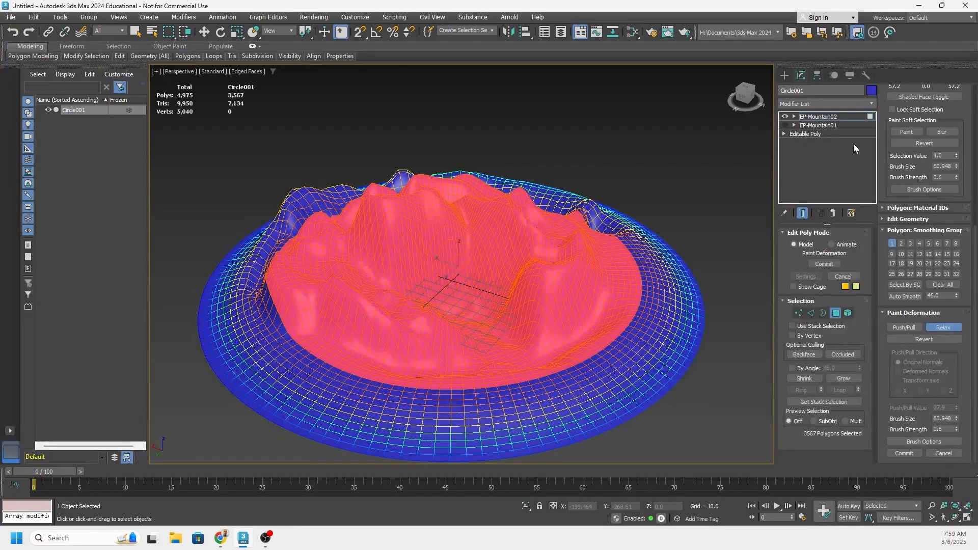
Leave polygon sub-object mode on EP-Mountain02 and turn the modifier's effect off.
click(817, 118)
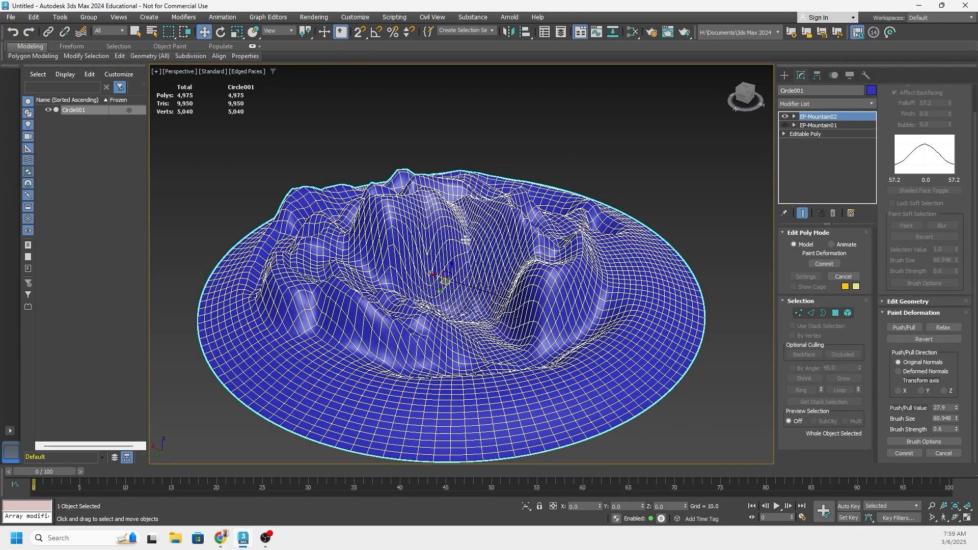
middle_drag(466, 240, 476, 256)
mouse_move(477, 256)
alt+middle_down()
mouse_move(450, 255)
mouse_move(461, 245)
alt+middle_up()
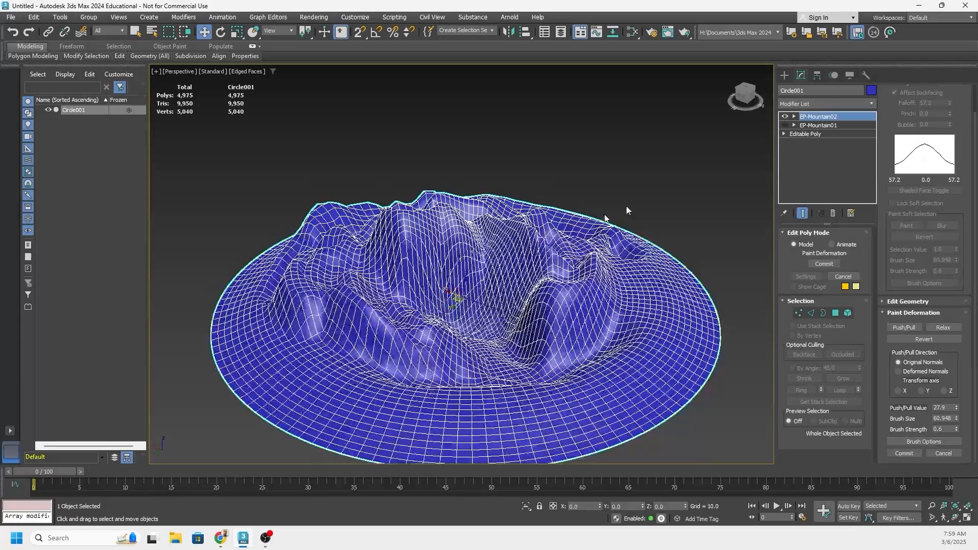
click(785, 117)
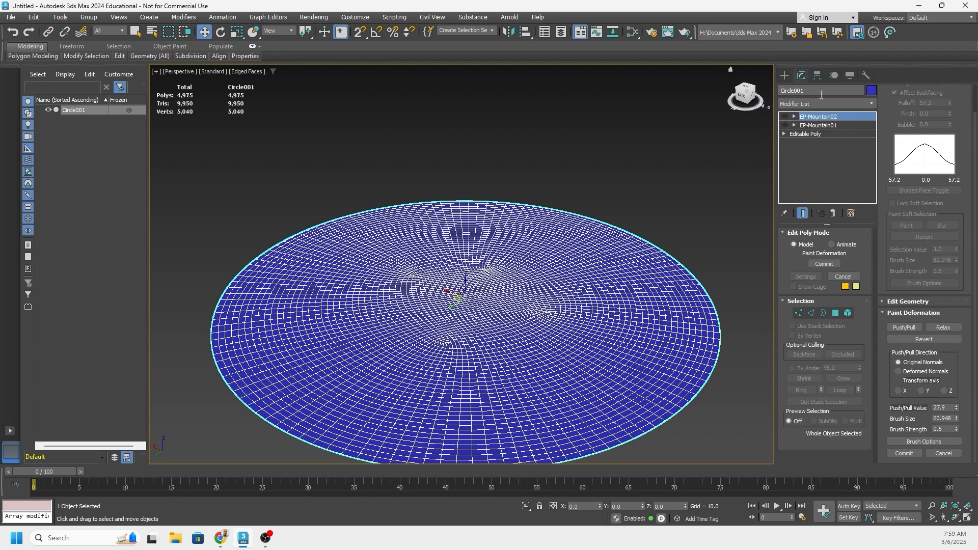
Add a TurboSmooth modifier on top of the stack and turn EP-Mountain02 back on beneath it.
text(xturb)
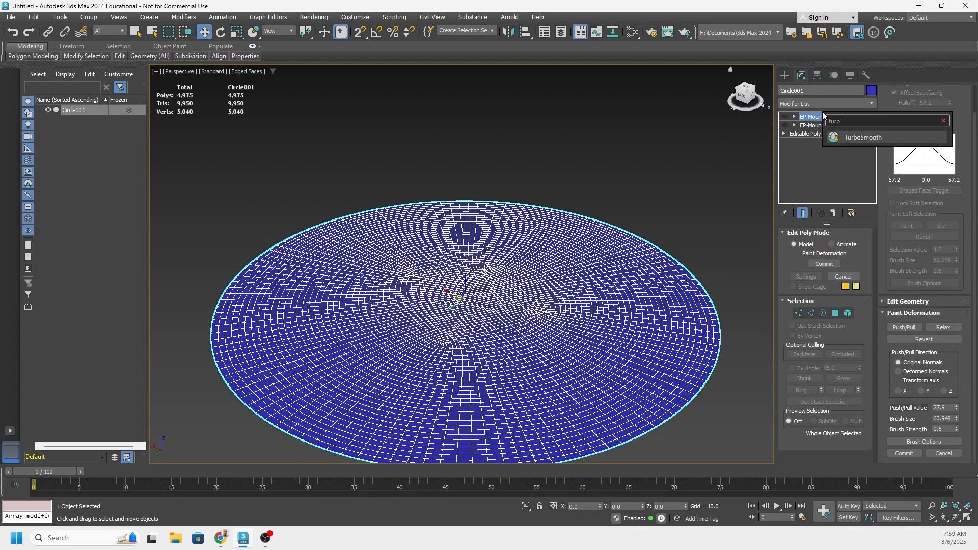
click(864, 138)
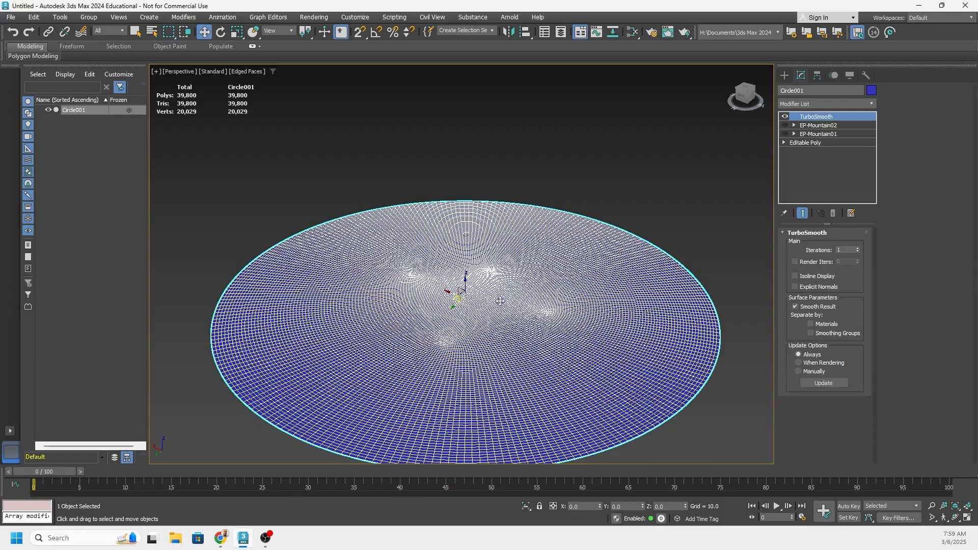
scroll(500, 300, up, 3)
alt+middle_drag(500, 299, 514, 276)
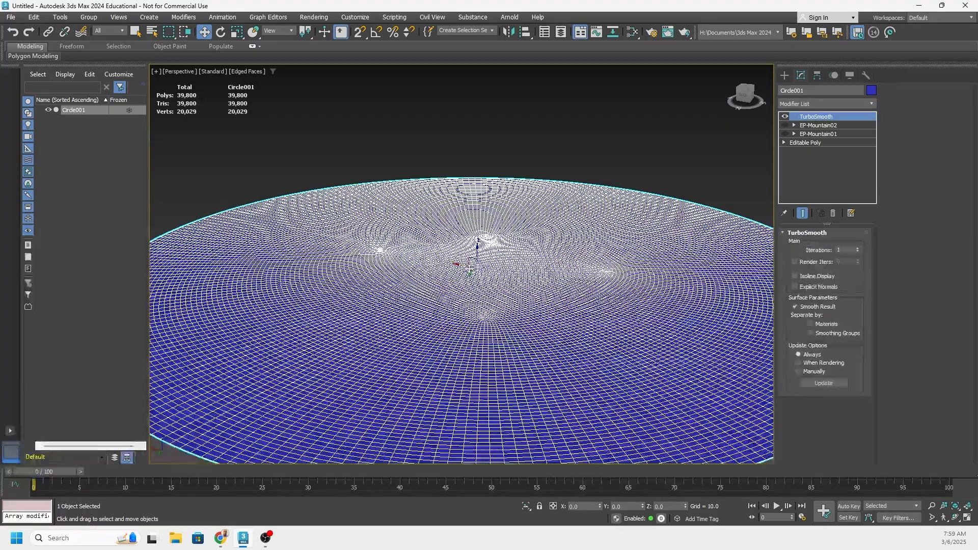
click(785, 126)
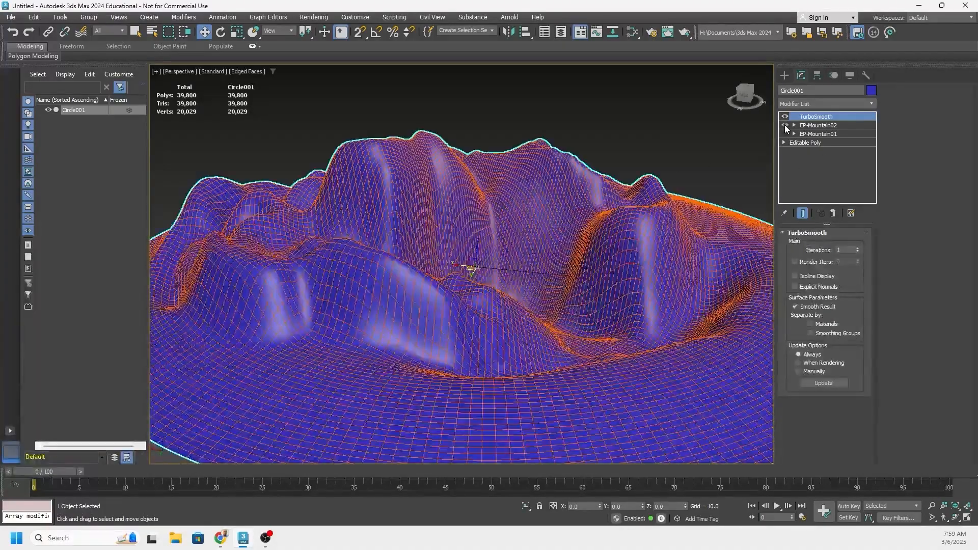
alt+middle_drag(505, 245, 585, 189)
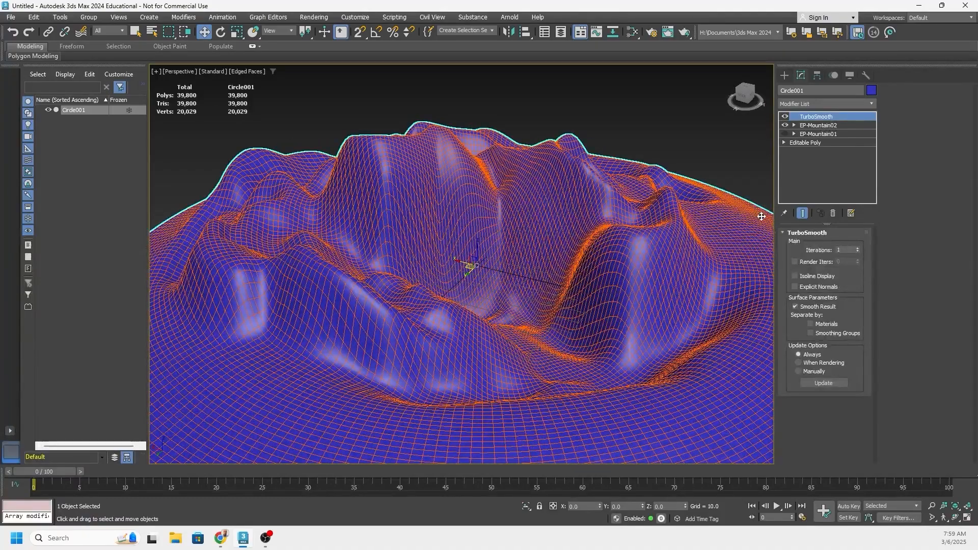
Turn EP-Mountain02 off and EP-Mountain01 on beneath TurboSmooth, toggling EP-Mountain01 once to compare it with the flat circle.
click(785, 125)
click(785, 133)
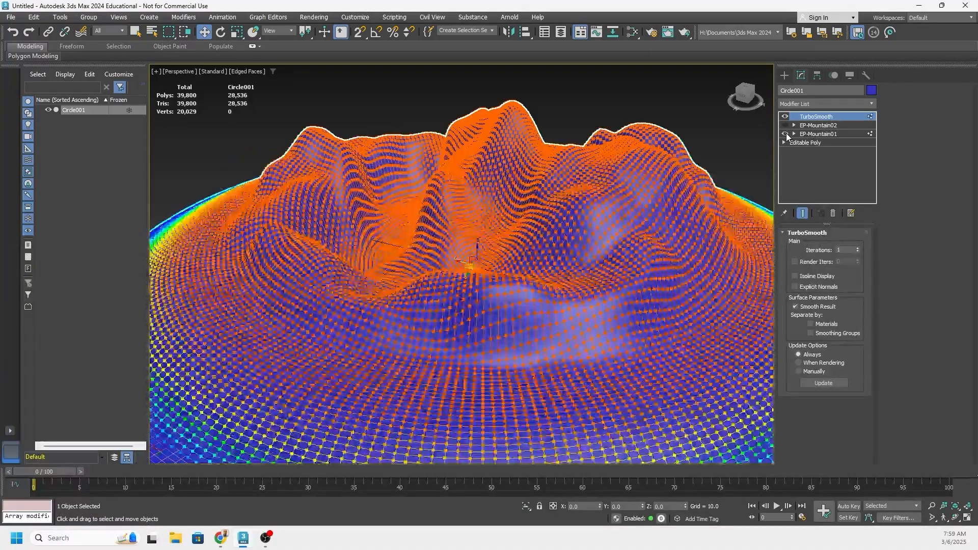
alt+middle_drag(493, 219, 531, 219)
alt+middle_drag(452, 242, 512, 216)
scroll(465, 236, down, 3)
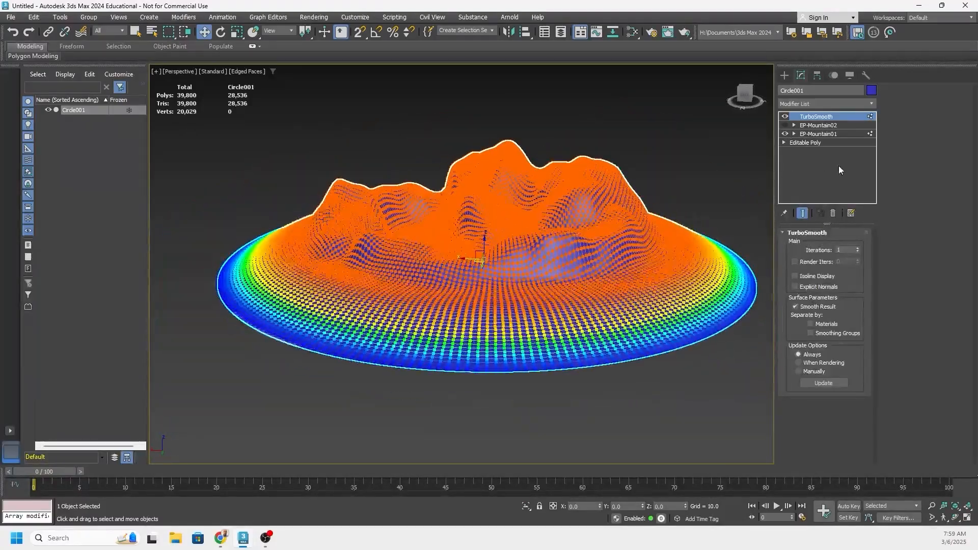
click(785, 134)
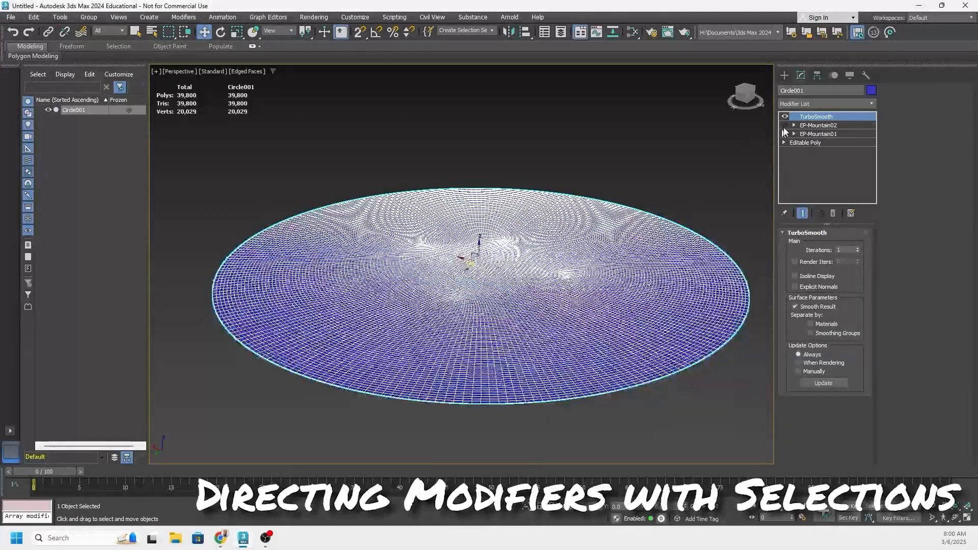
click(784, 134)
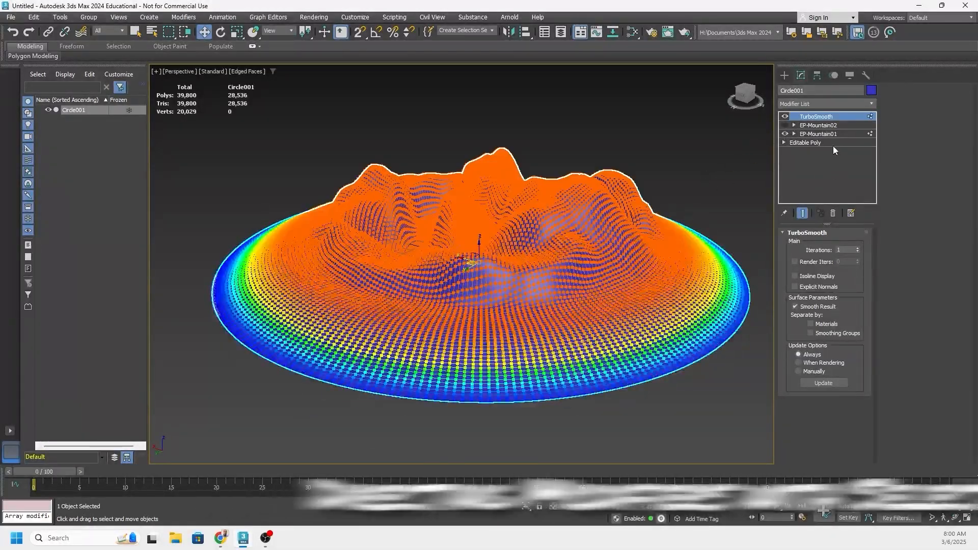
Deselect the terrain to examine its smoothed shape without the selection overlay, and select it again.
mouse_move(461, 240)
alt+middle_down()
mouse_move(426, 247)
mouse_move(466, 242)
alt+middle_up()
click(554, 138)
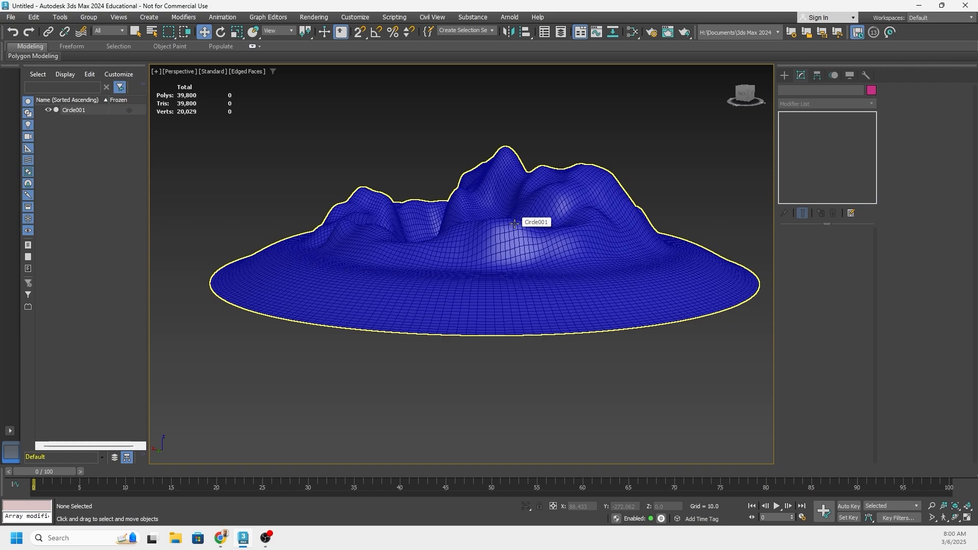
alt+middle_drag(510, 240, 680, 173)
click(598, 214)
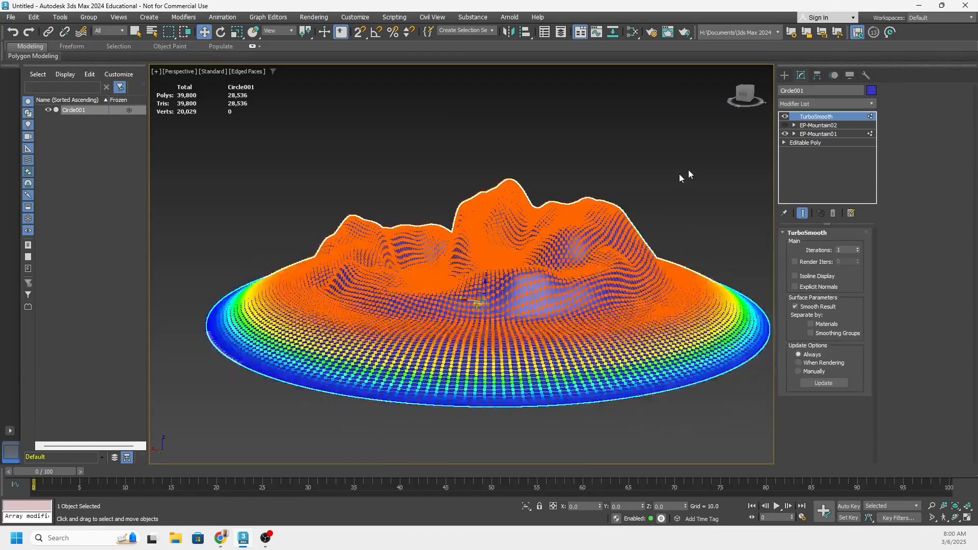
Add a Noise modifier above TurboSmooth on the terrain's modifier stack.
alt+middle_drag(592, 166, 550, 193)
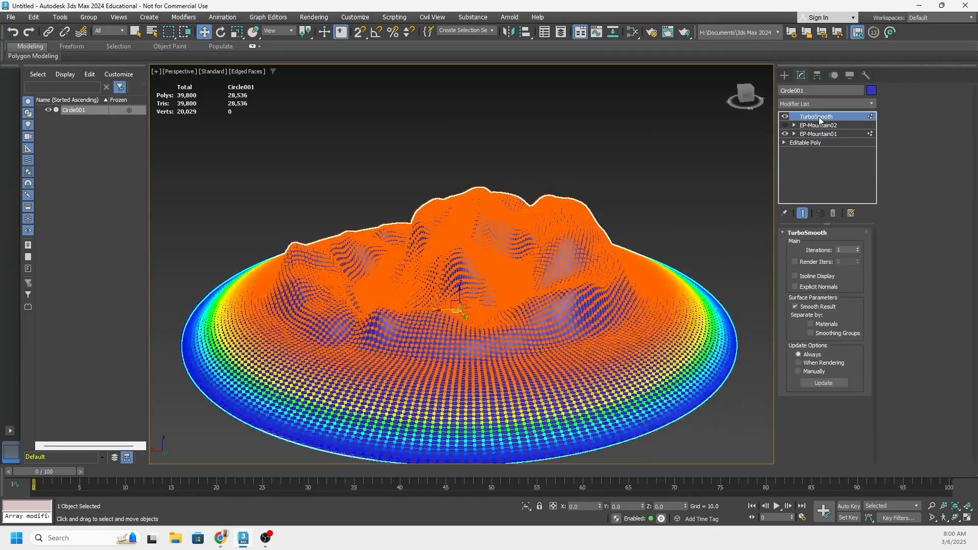
text(noise)
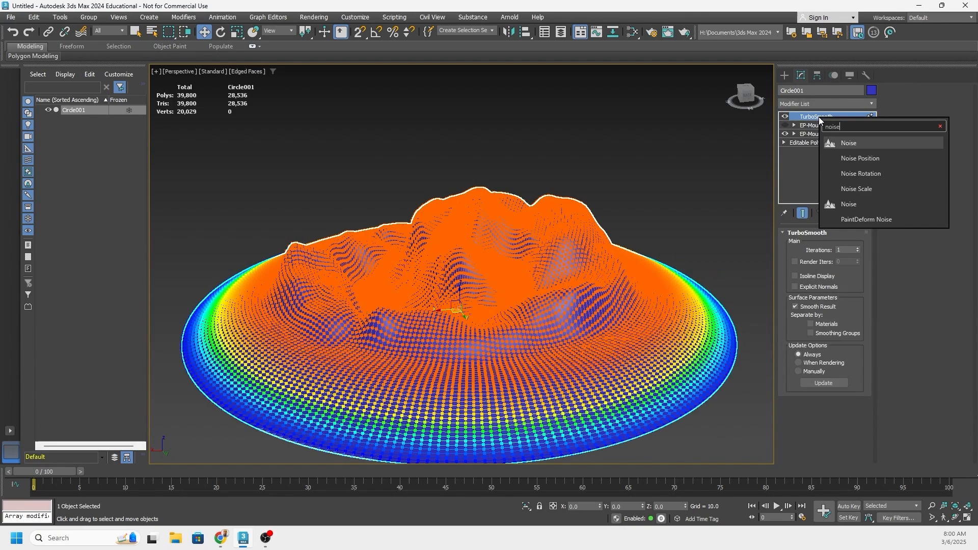
click(854, 143)
mouse_move(457, 187)
middle_down()
mouse_move(437, 181)
mouse_move(459, 184)
middle_up()
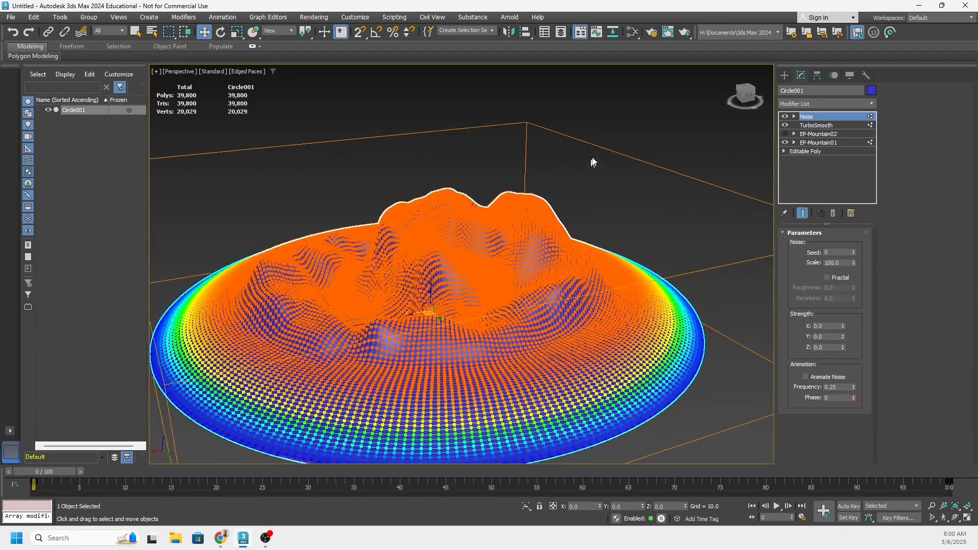
Leave vertex sub-object mode on EP-Mountain01 so the modifiers above it act on the whole terrain.
click(810, 143)
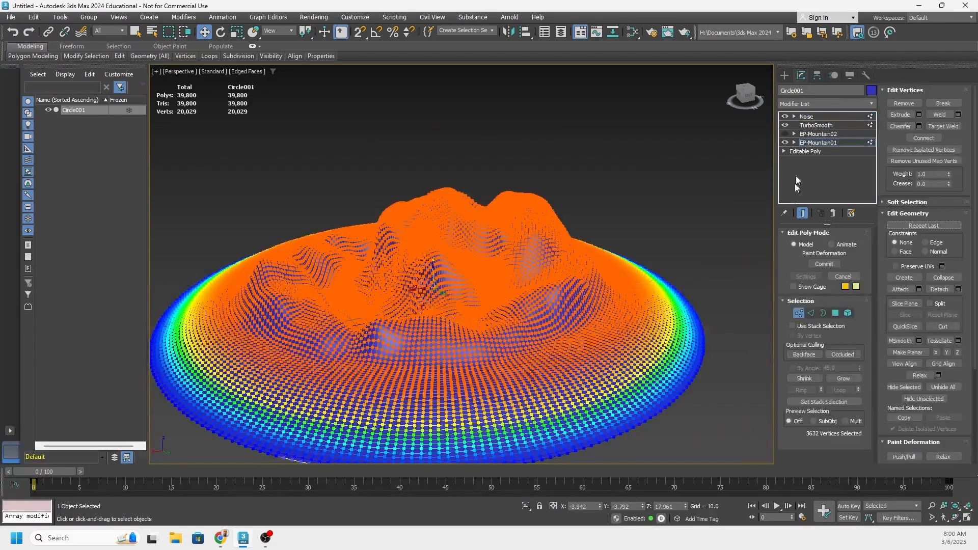
click(801, 316)
middle_drag(535, 268, 611, 267)
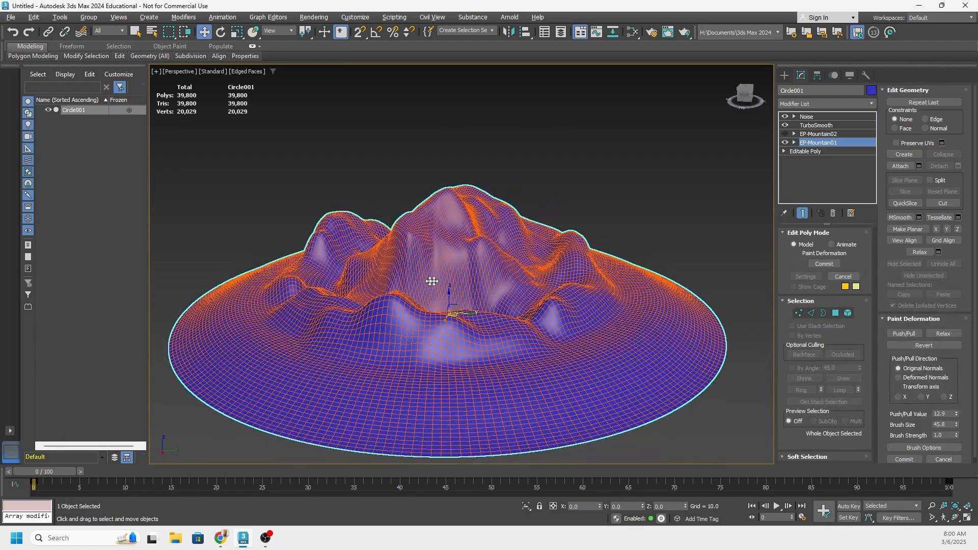
alt+middle_drag(432, 281, 467, 285)
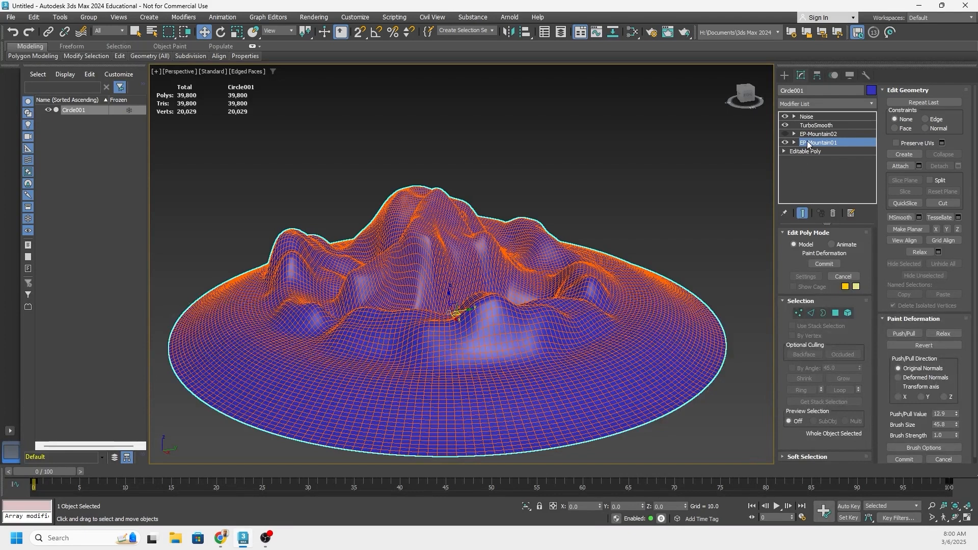
Set the TurboSmooth iterations to 2 and examine the denser mountain mesh.
click(813, 126)
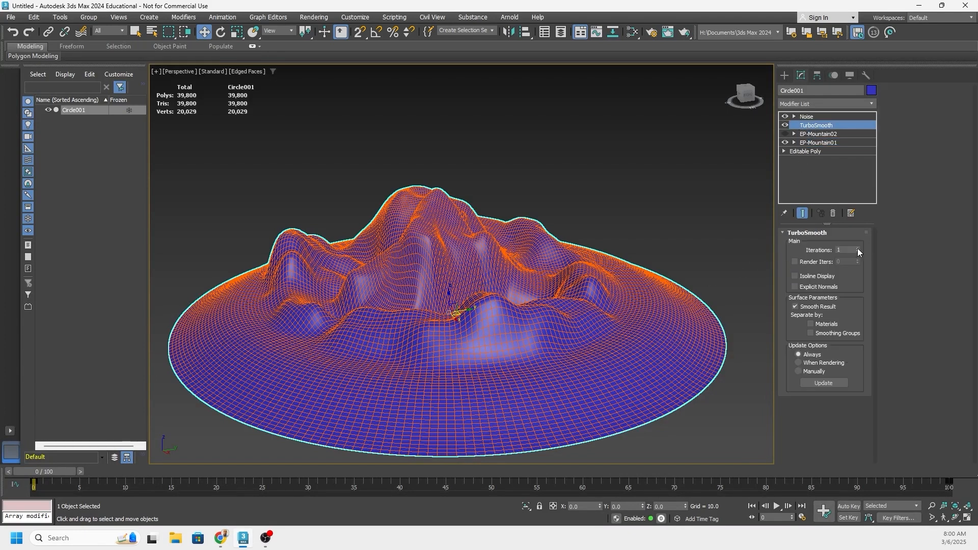
click(857, 248)
scroll(414, 267, up, 10)
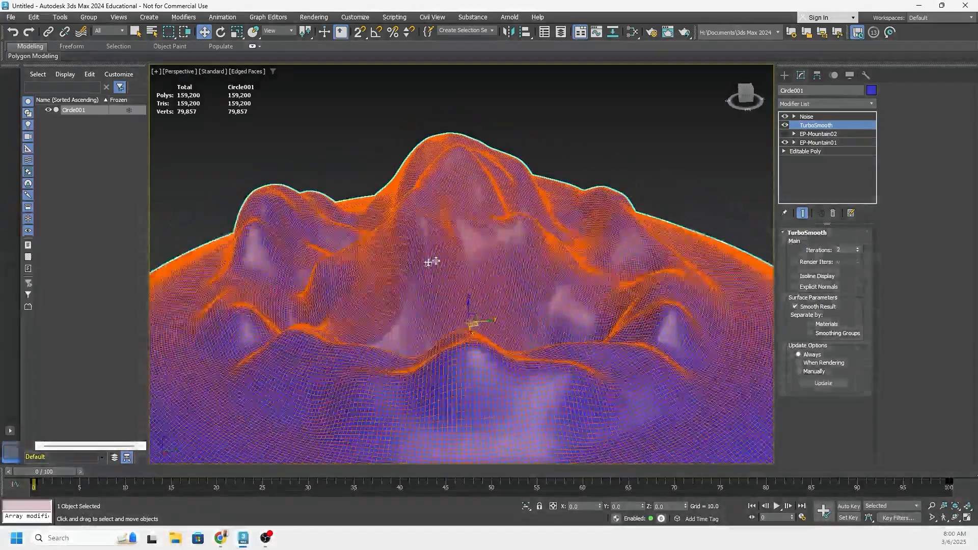
alt+middle_drag(520, 257, 495, 260)
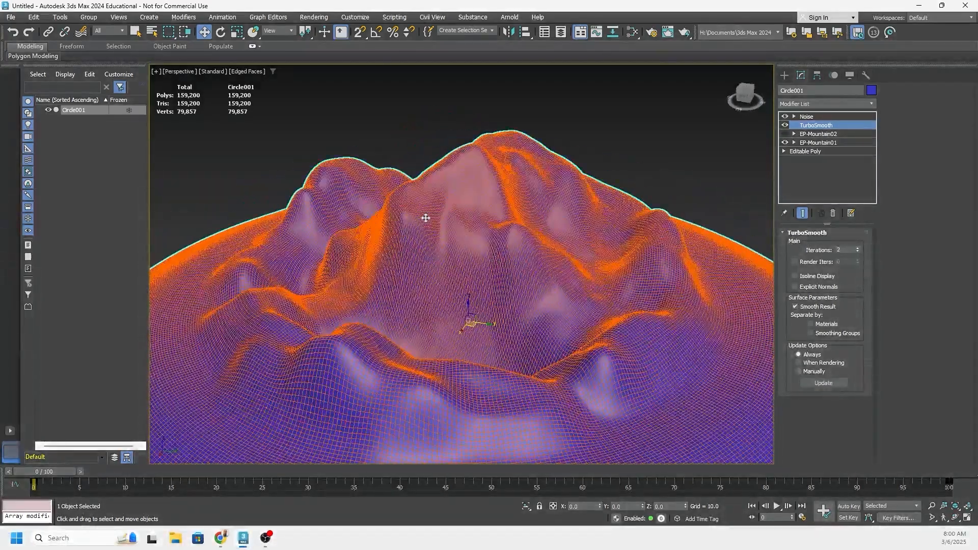
mouse_move(426, 218)
alt+middle_down()
mouse_move(391, 246)
mouse_move(476, 245)
mouse_move(413, 231)
alt+middle_up()
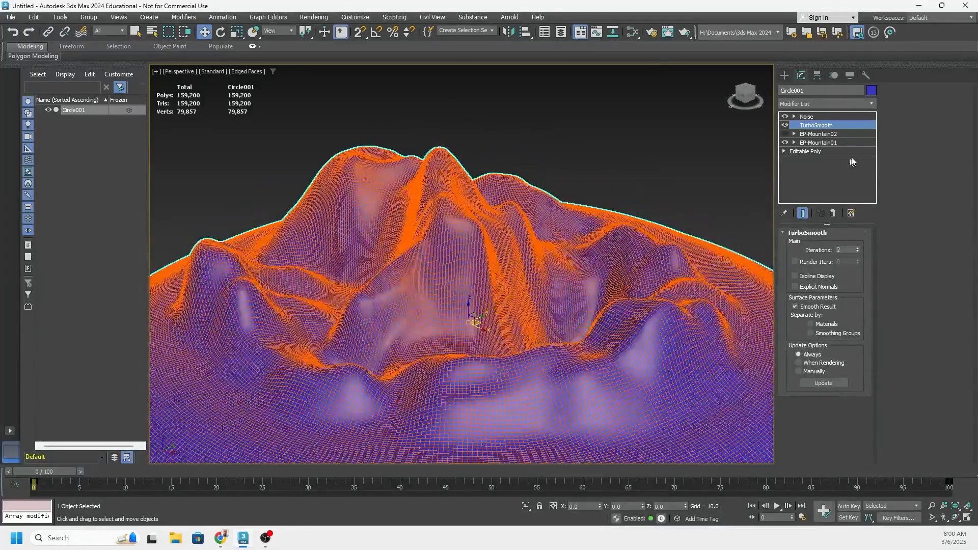
Set the Noise modifier's Z strength to 7.01 and its scale to 12.0, and inspect the roughened terrain.
click(813, 119)
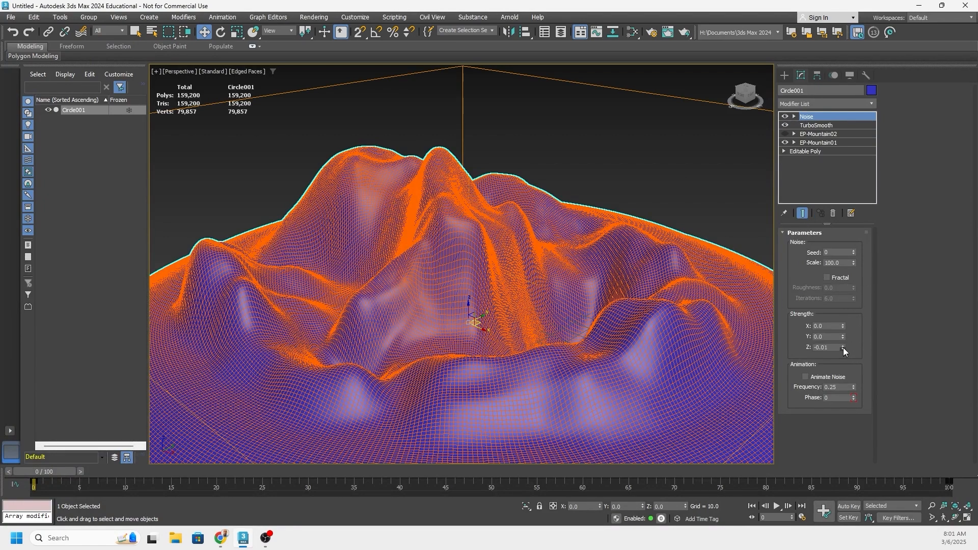
drag(842, 348, 866, 512)
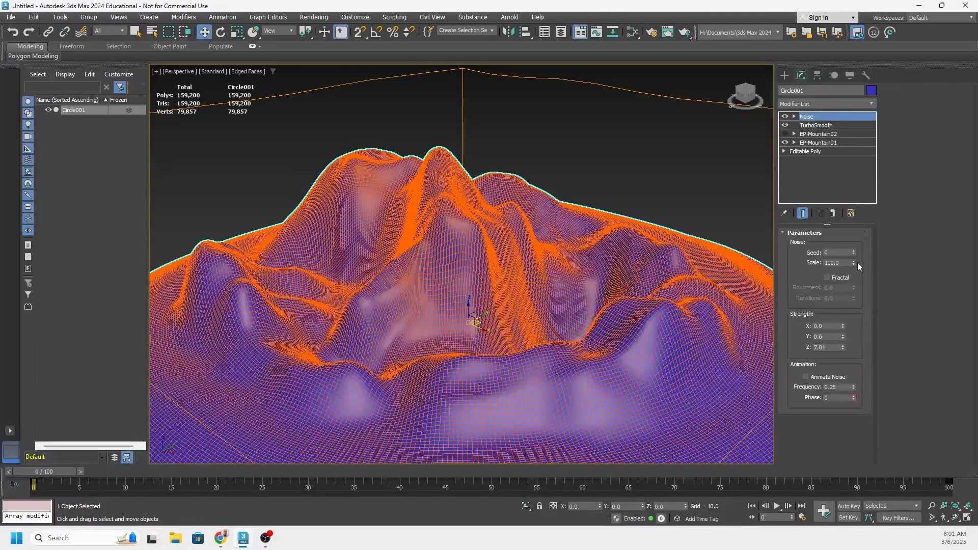
drag(853, 262, 855, 304)
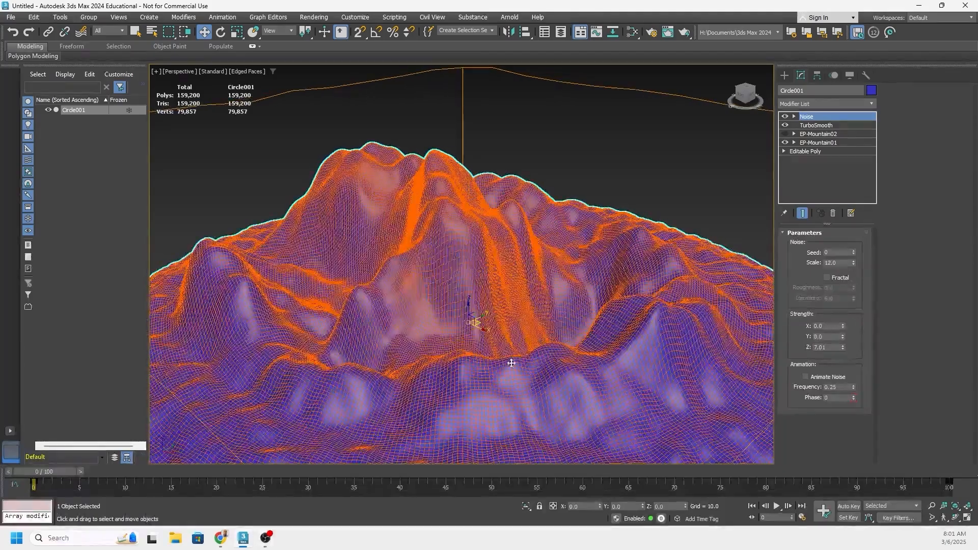
alt+middle_drag(511, 363, 483, 340)
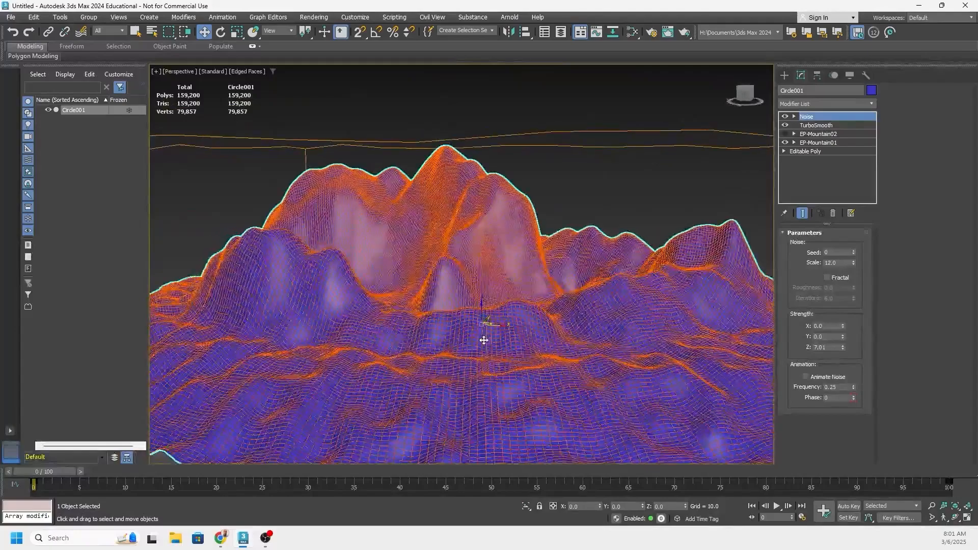
scroll(487, 339, down, 5)
scroll(436, 337, up, 5)
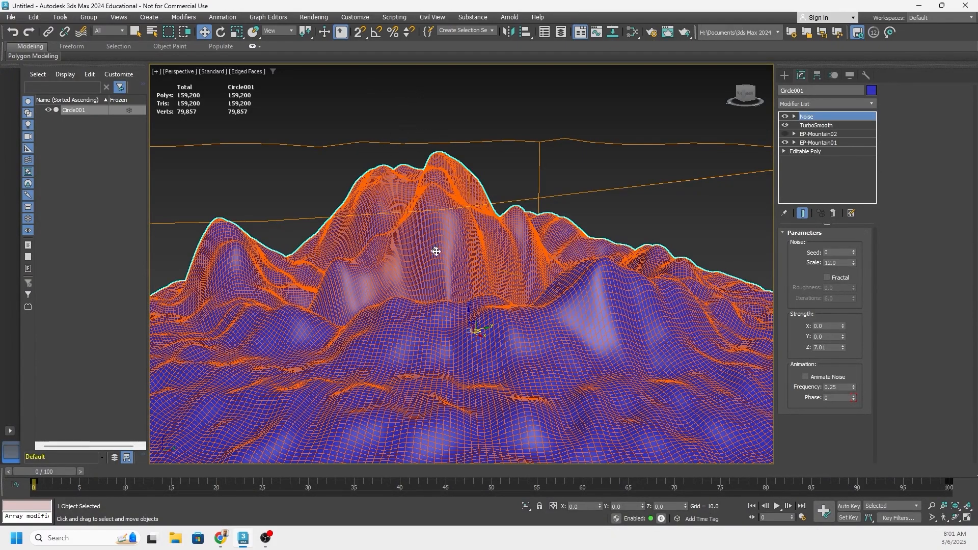
mouse_move(546, 251)
middle_down()
mouse_move(506, 241)
mouse_move(500, 229)
middle_up()
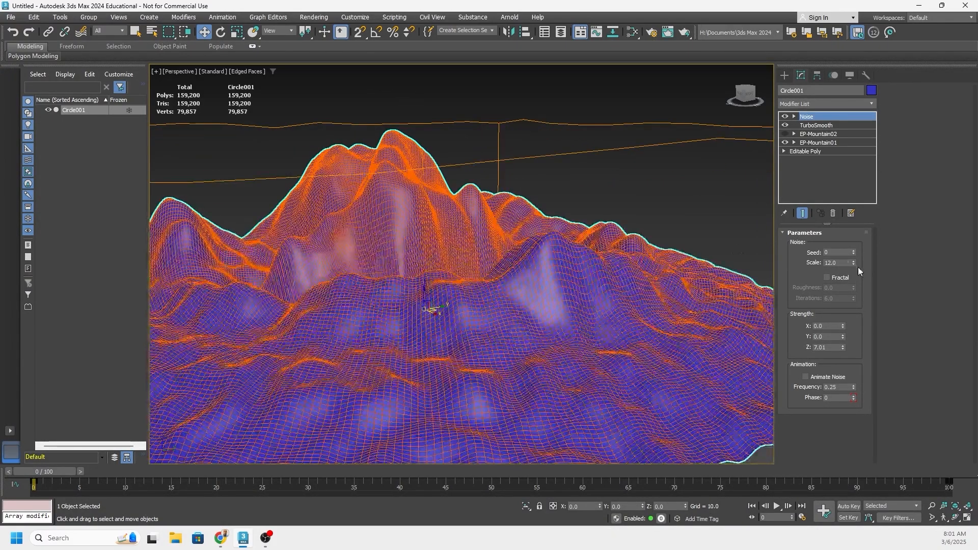
Reduce the Noise scale to 8.16 and turn on Fractal for finer surface detail.
drag(855, 263, 862, 281)
scroll(535, 261, down, 5)
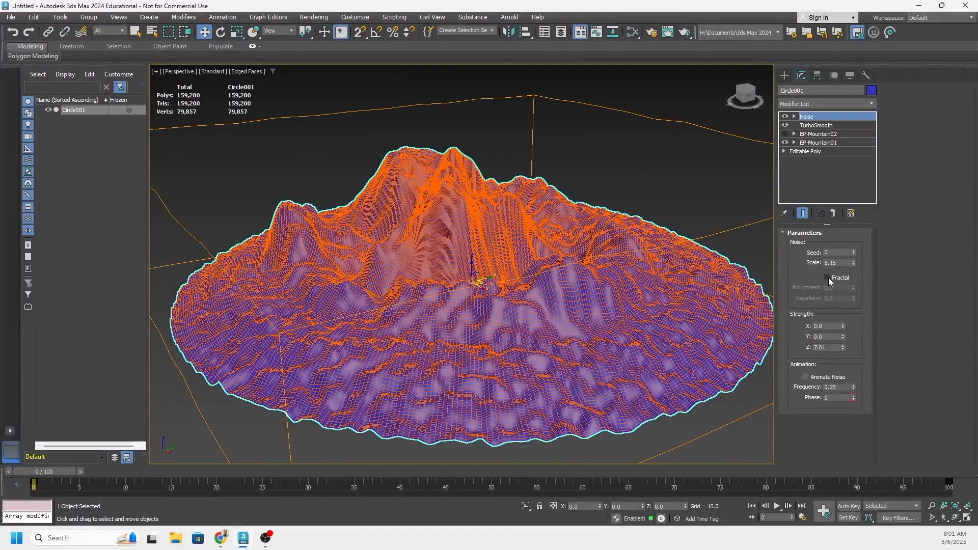
click(826, 277)
alt+middle_drag(586, 239, 580, 280)
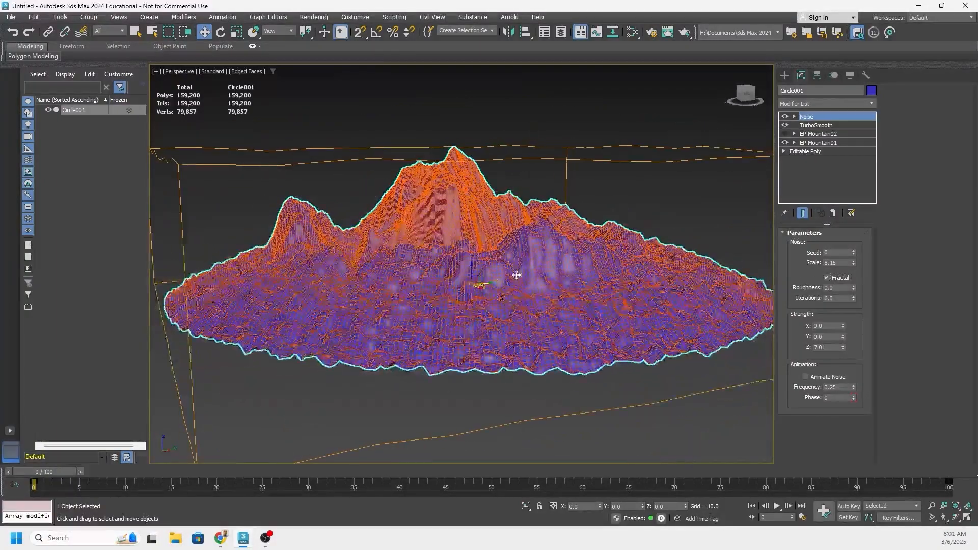
scroll(520, 280, up, 3)
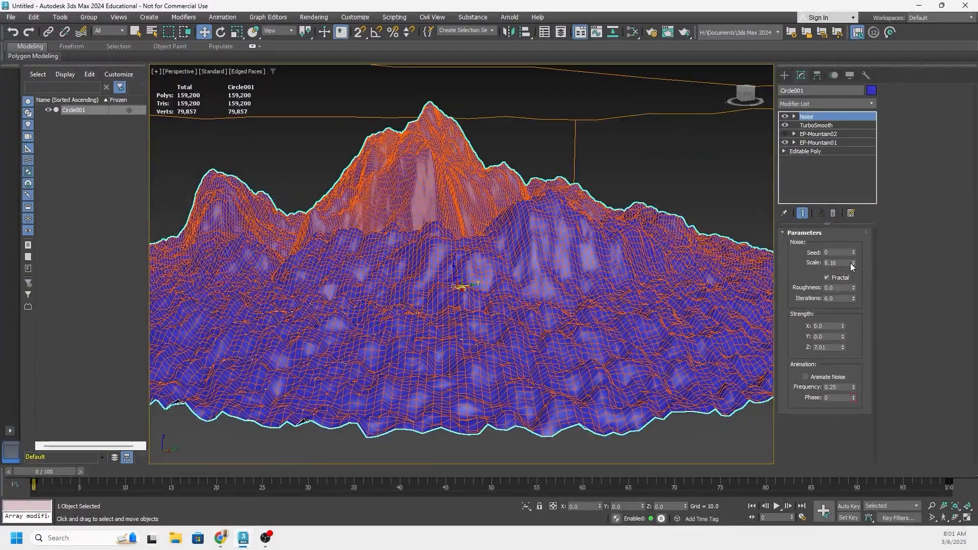
Raise the fractal Noise scale to 15.749 and examine the terrain from several sides.
drag(853, 262, 860, 216)
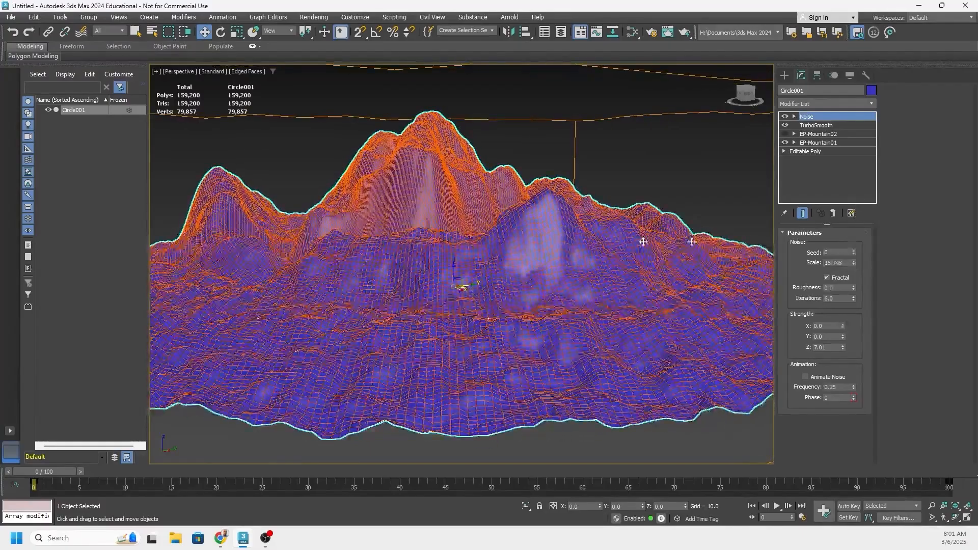
alt+middle_drag(643, 242, 290, 319)
scroll(408, 306, down, 3)
mouse_move(408, 306)
alt+middle_down()
mouse_move(429, 311)
mouse_move(382, 295)
mouse_move(402, 308)
alt+middle_up()
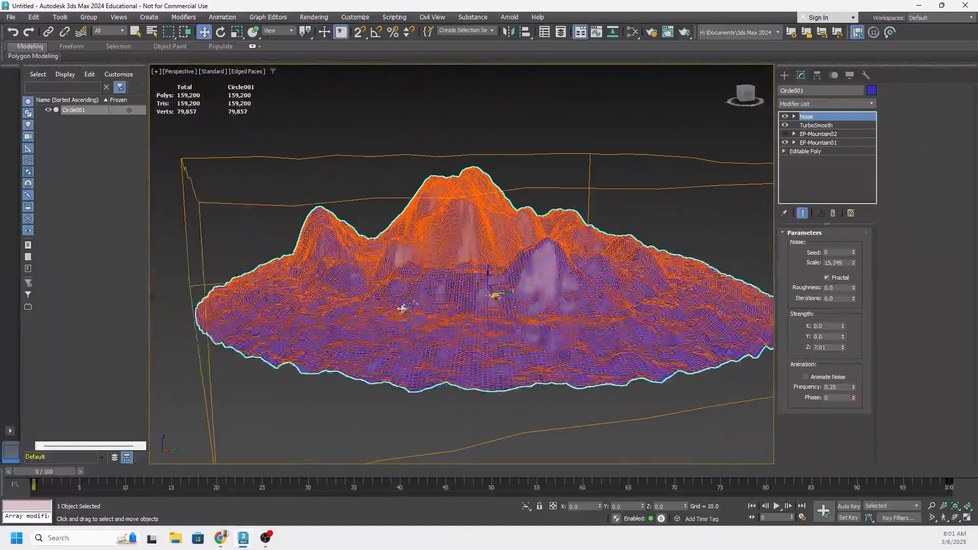
alt+middle_drag(330, 326, 310, 323)
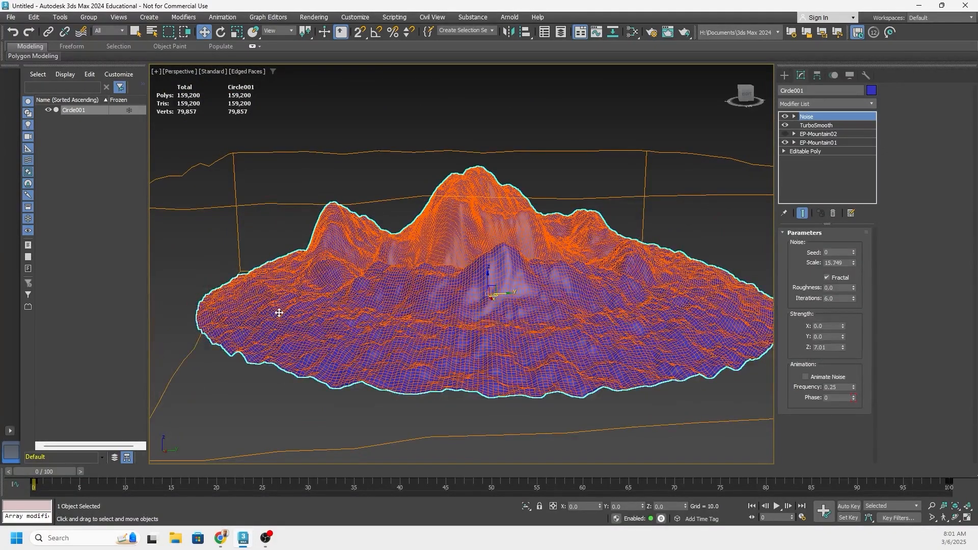
alt+middle_drag(265, 313, 392, 304)
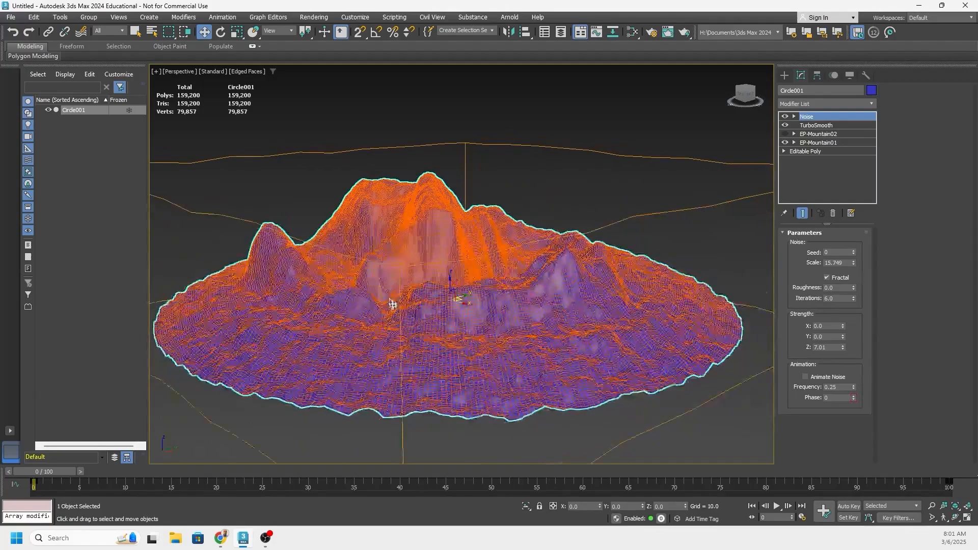
alt+middle_drag(450, 257, 411, 236)
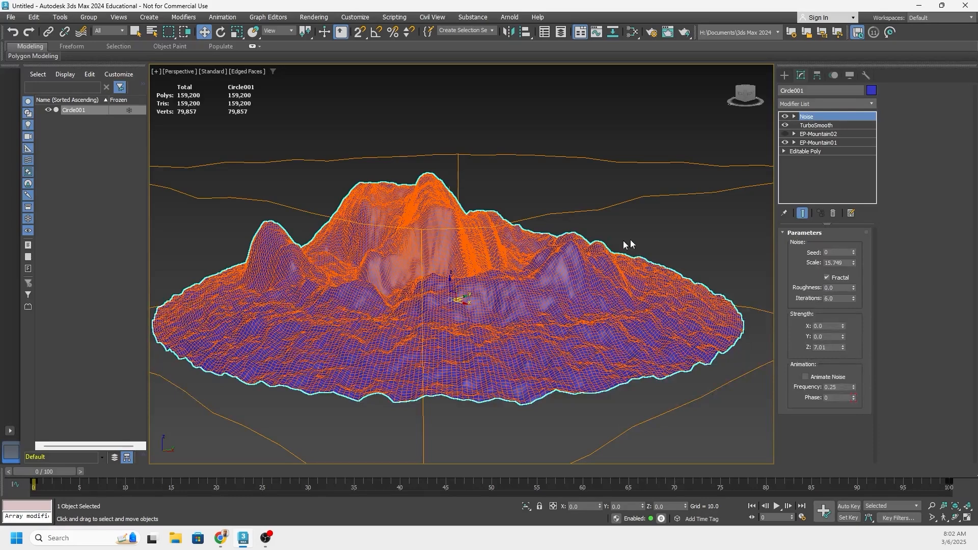
Look up the Poly Select modifier for insertion between TurboSmooth and Noise.
click(815, 126)
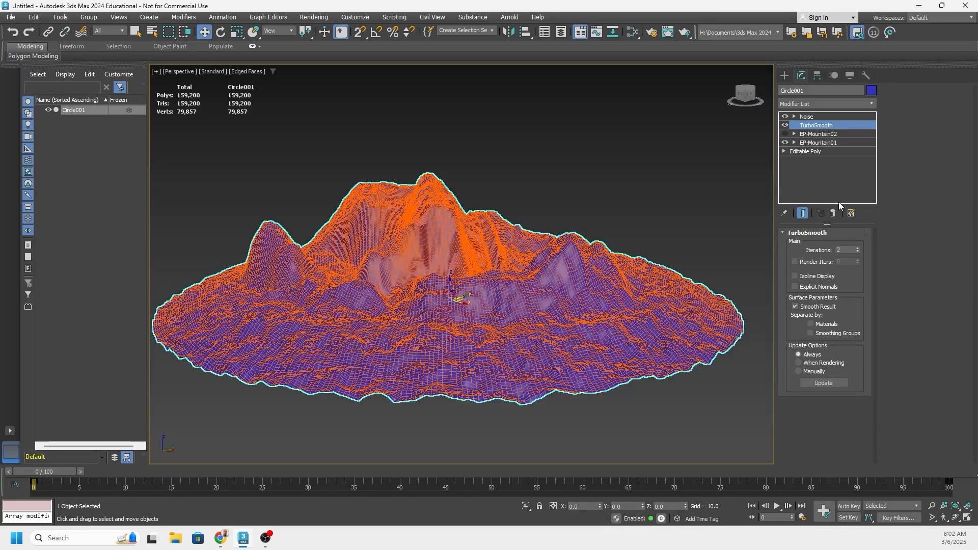
text(x)
text(poly se)
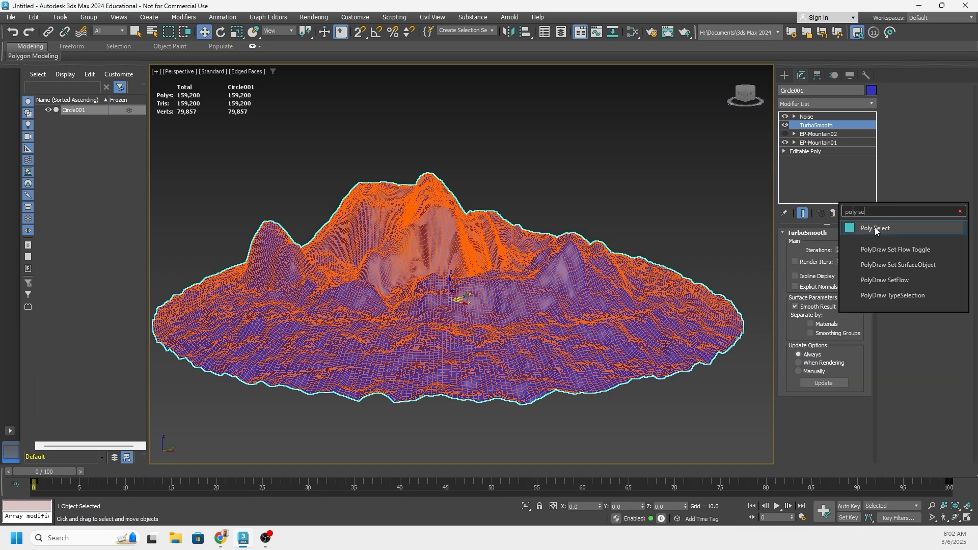
Add a Poly Select modifier above TurboSmooth in the terrain's modifier stack.
key(Return)
alt+middle_drag(427, 227, 419, 219)
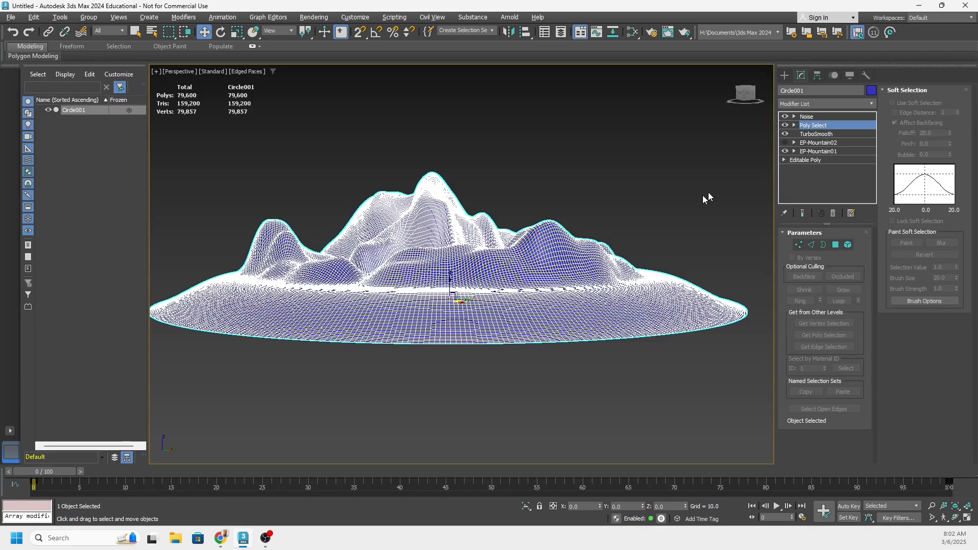
alt+middle_drag(536, 239, 517, 209)
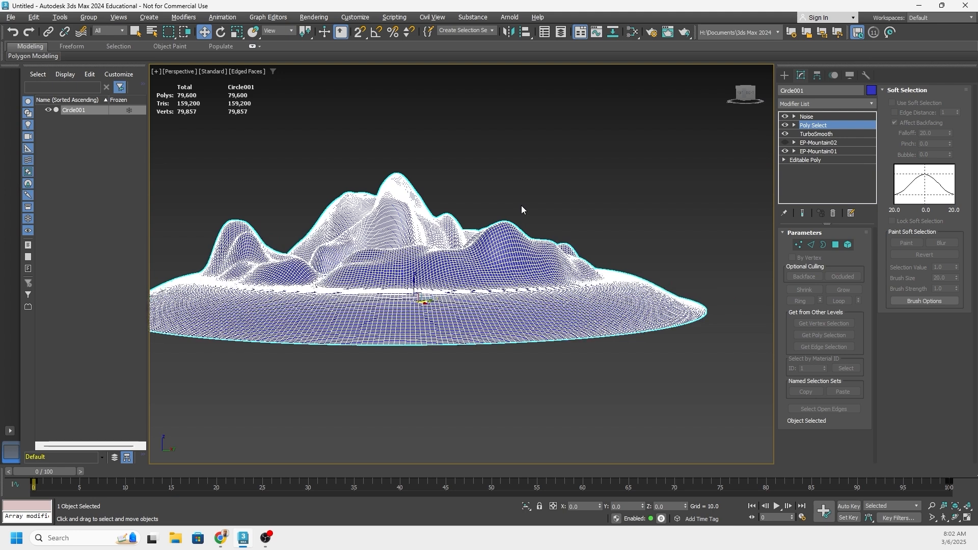
In the Front view, select the terrain's vertices just above the ground line upward and enable soft selection.
key(f)
key(z)
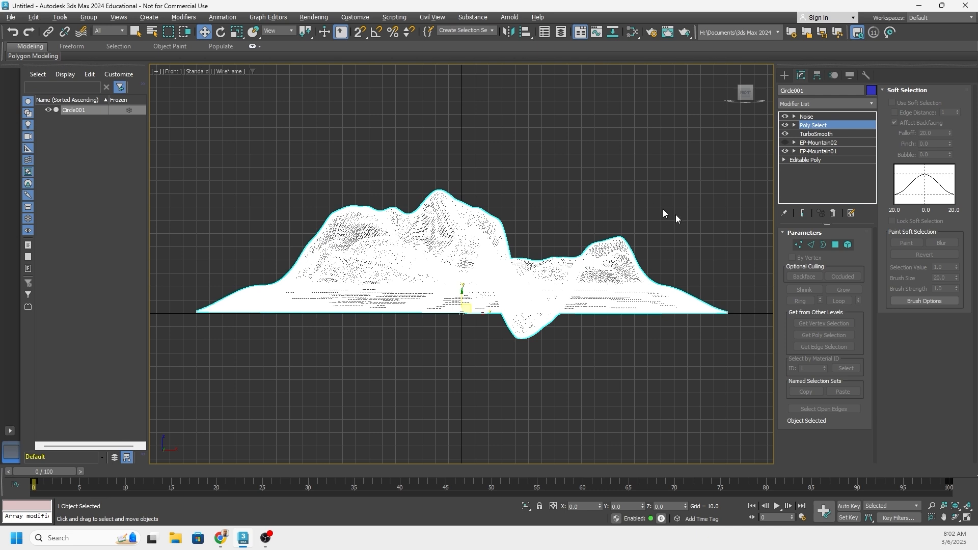
click(799, 245)
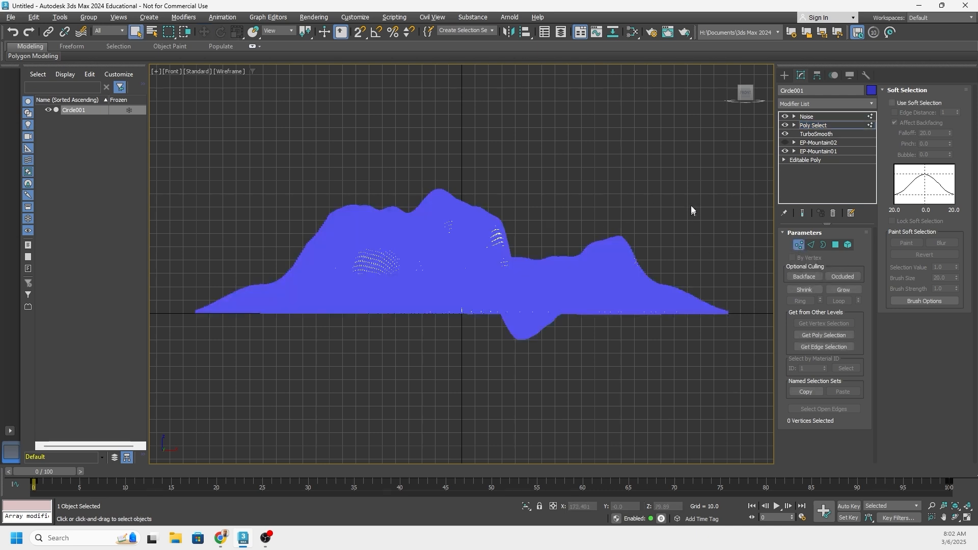
drag(730, 142, 147, 305)
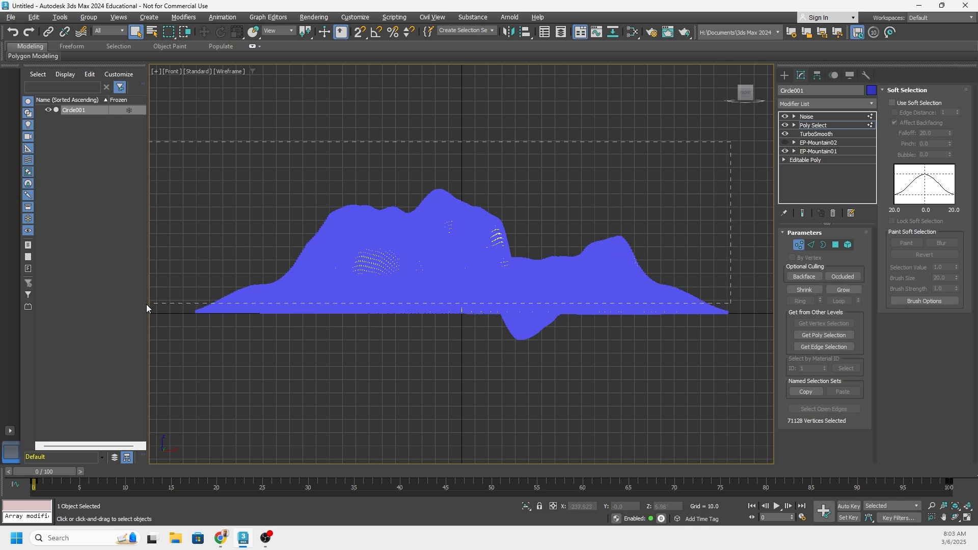
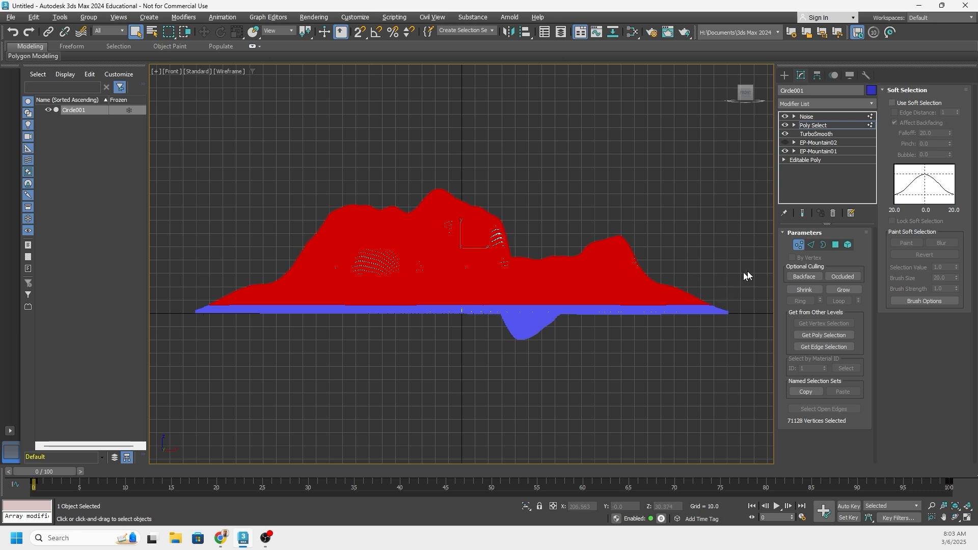
click(892, 103)
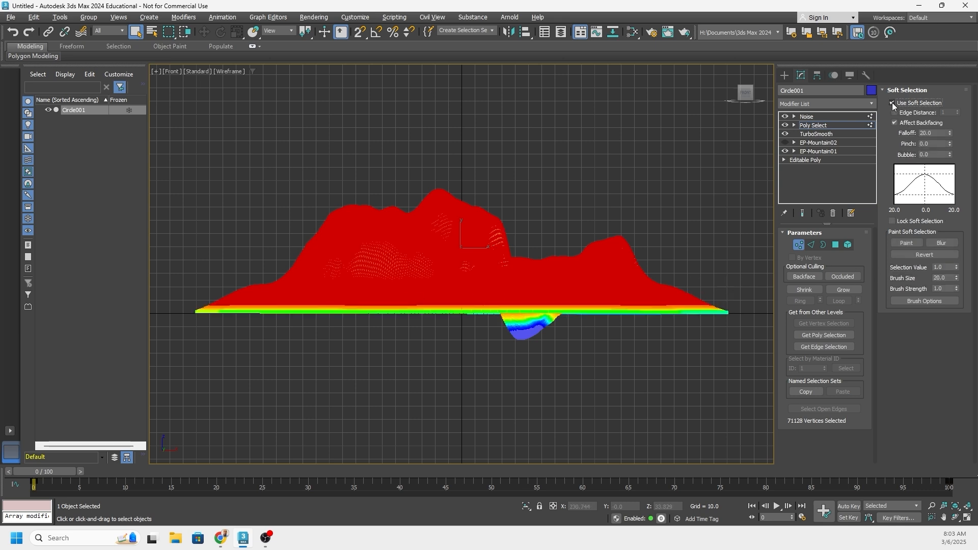
Shrink the vertex selection repeatedly away from the terrain's outer rim, and add the pit vertices below the ground line to it.
drag(571, 371, 598, 405)
click(800, 292)
click(809, 290)
click(808, 290)
click(809, 290)
click(809, 290)
click(809, 289)
click(809, 289)
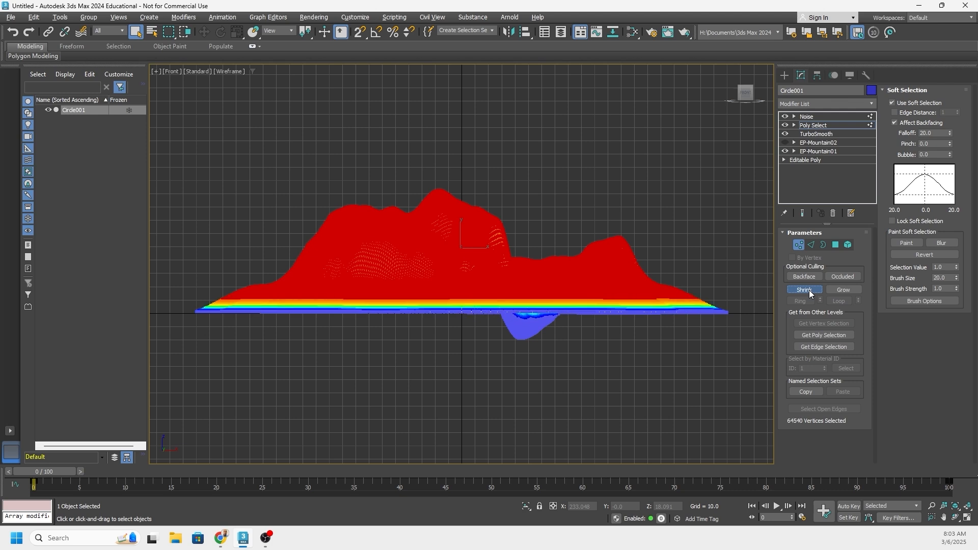
click(809, 289)
click(809, 289)
drag(626, 364, 460, 322)
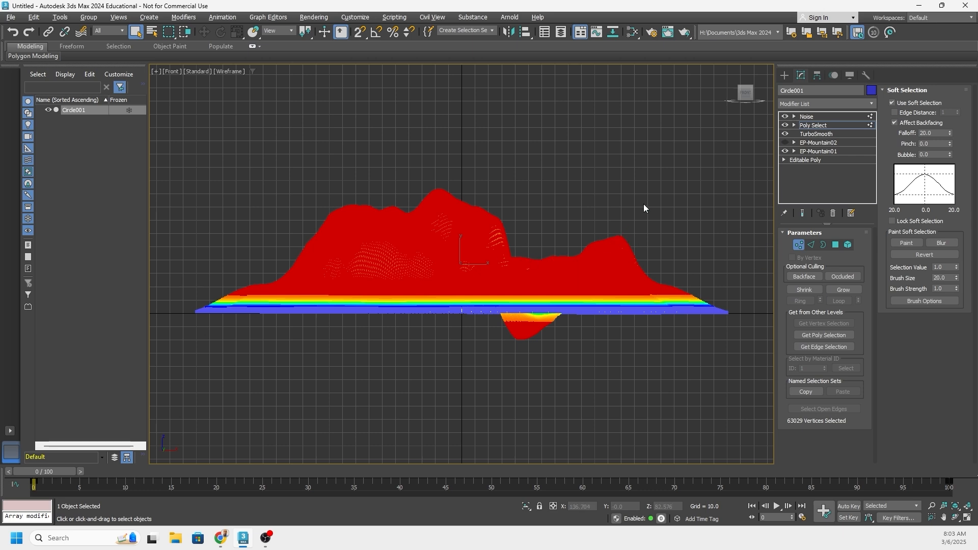
In the Perspective view, turn off edged faces and examine how the Noise modifier fades toward the terrain's outer rim.
key(p)
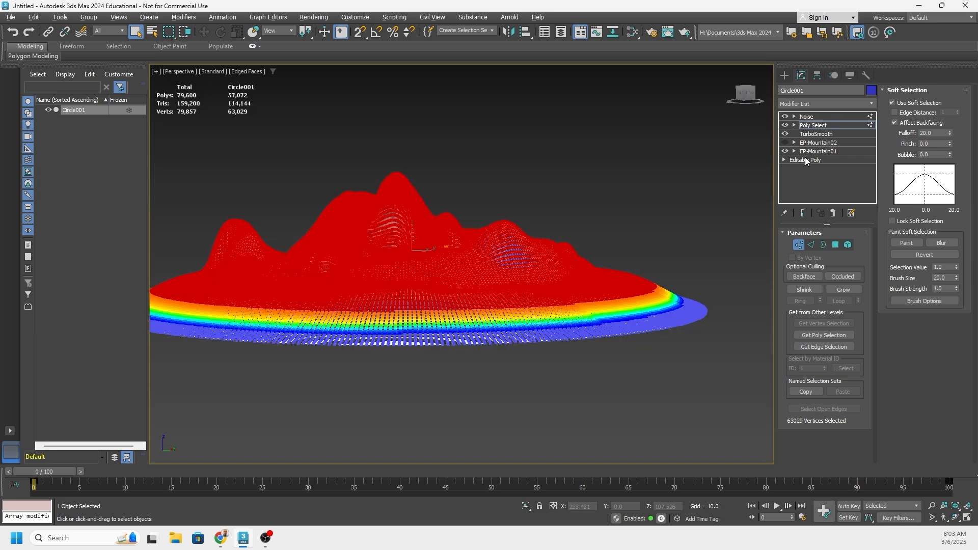
alt+middle_drag(667, 176, 761, 184)
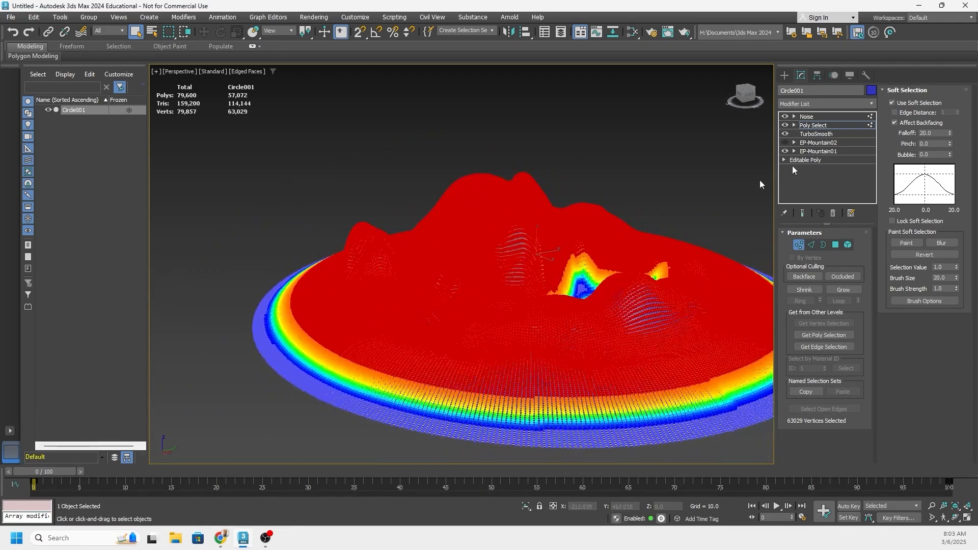
click(818, 119)
alt+middle_drag(553, 268, 510, 250)
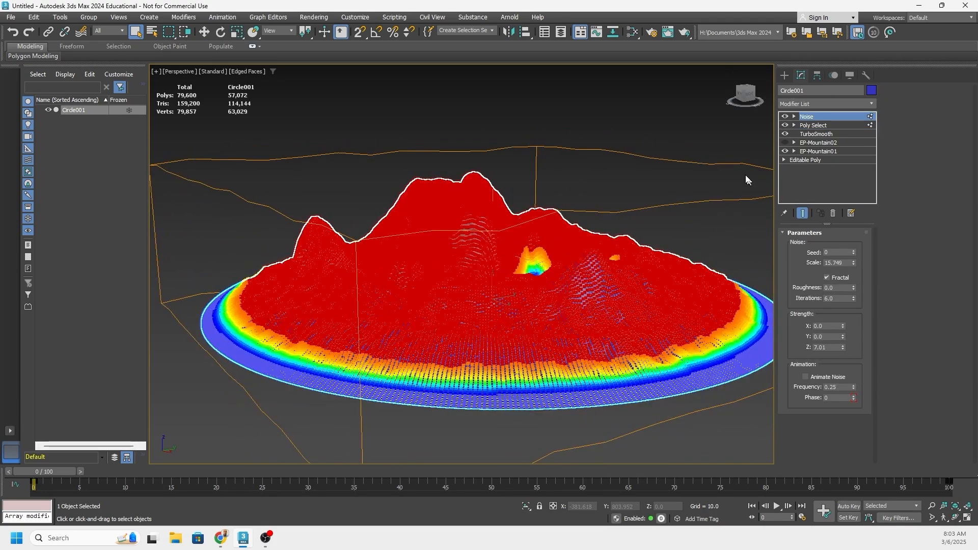
click(493, 181)
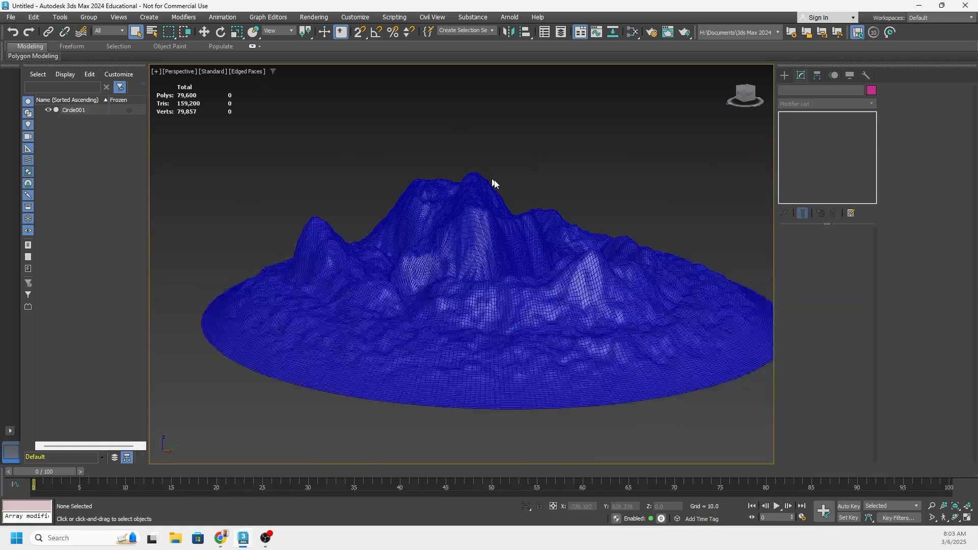
key(F4)
alt+middle_drag(540, 173, 524, 194)
middle_drag(461, 241, 532, 203)
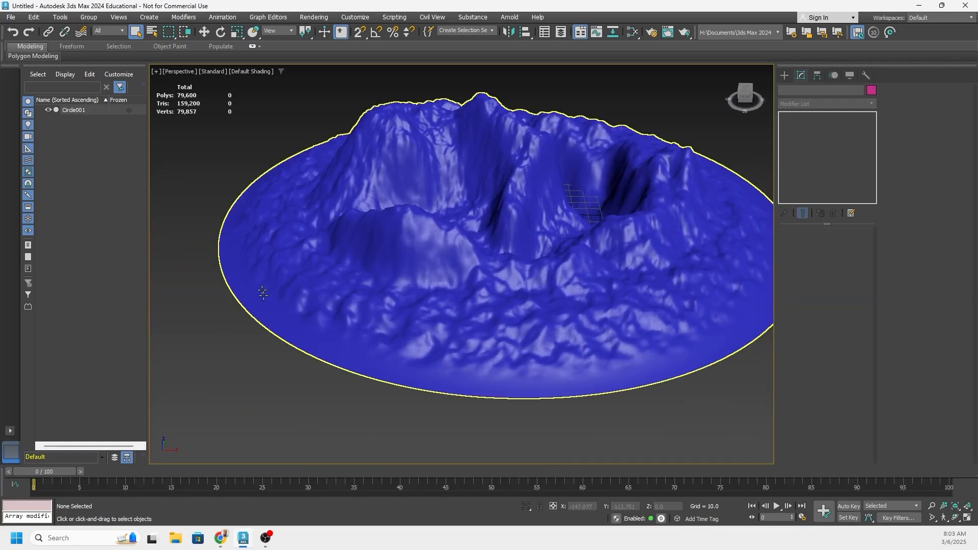
alt+middle_drag(317, 322, 502, 291)
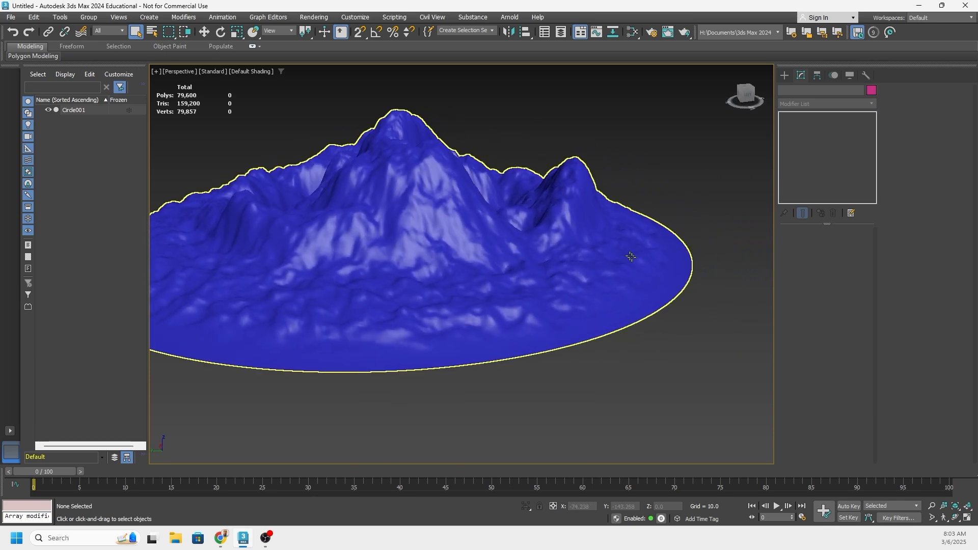
mouse_move(650, 268)
alt+middle_down()
mouse_move(552, 273)
mouse_move(555, 208)
alt+middle_up()
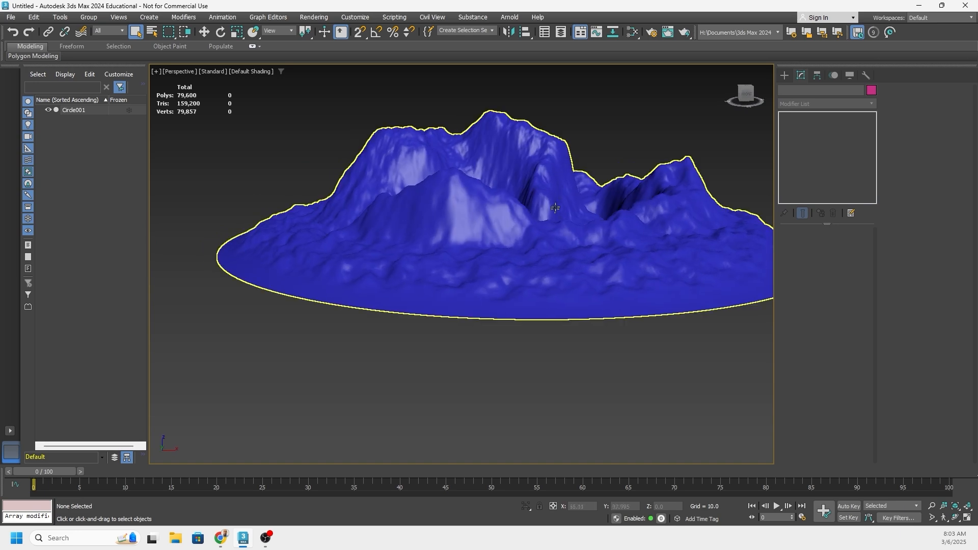
Reselect the terrain's Poly Select modifier and shrink its vertex selection further inward from the rim.
click(550, 174)
click(822, 127)
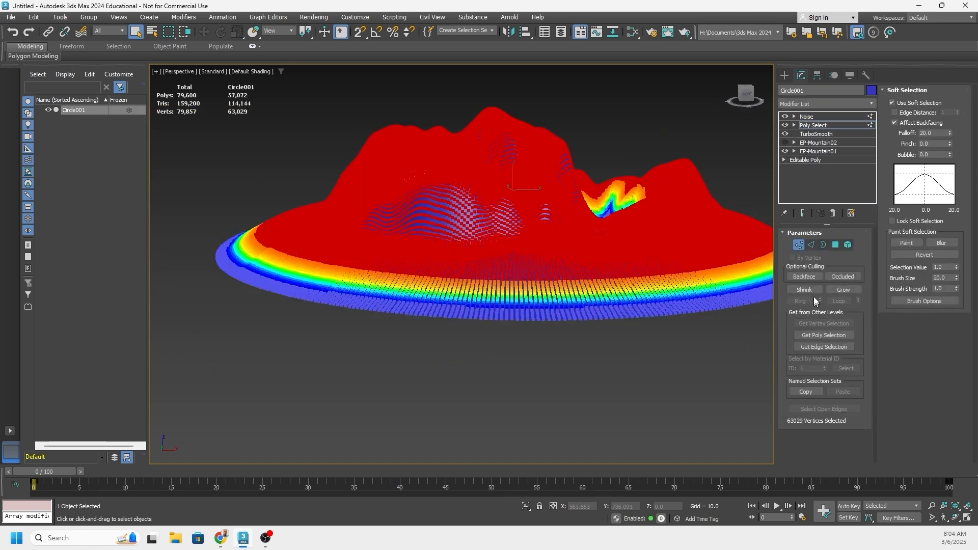
click(812, 291)
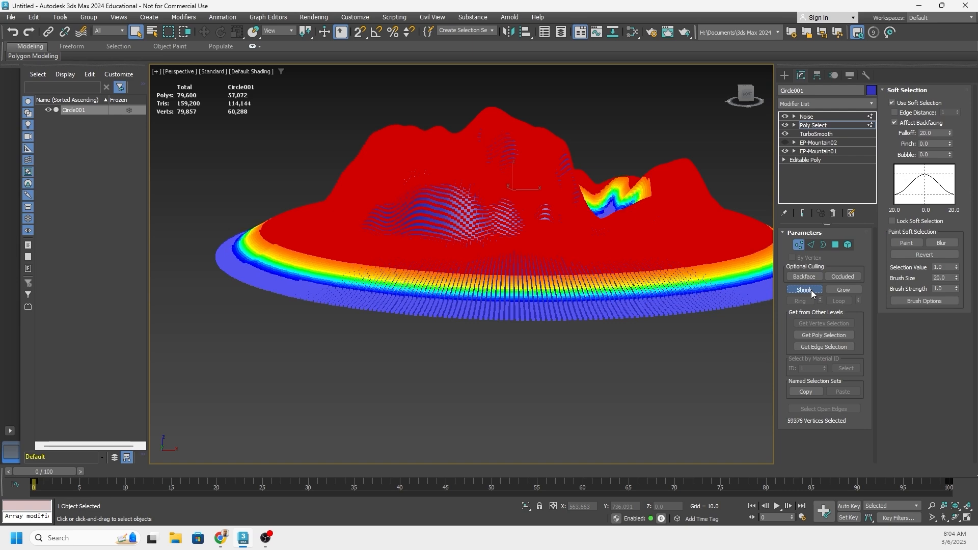
click(810, 290)
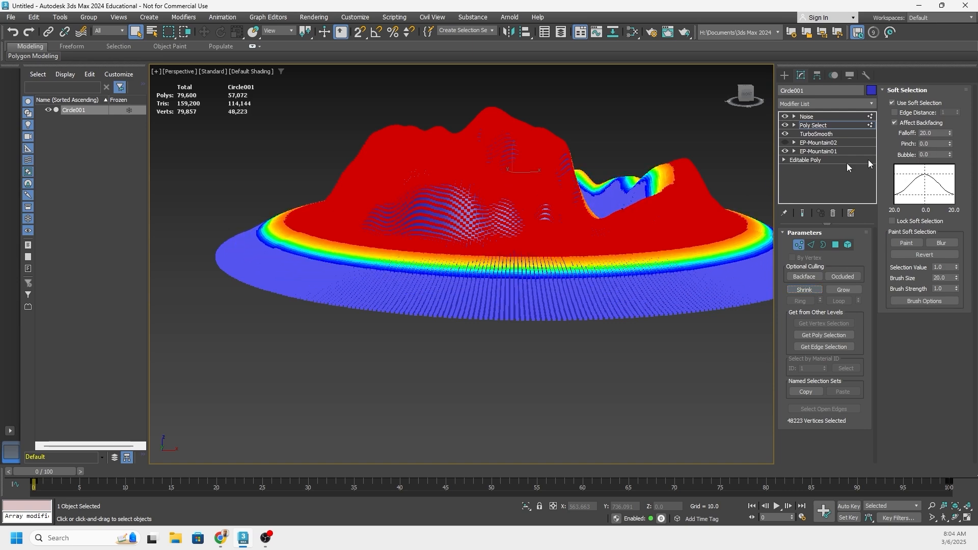
middle_drag(612, 203, 568, 208)
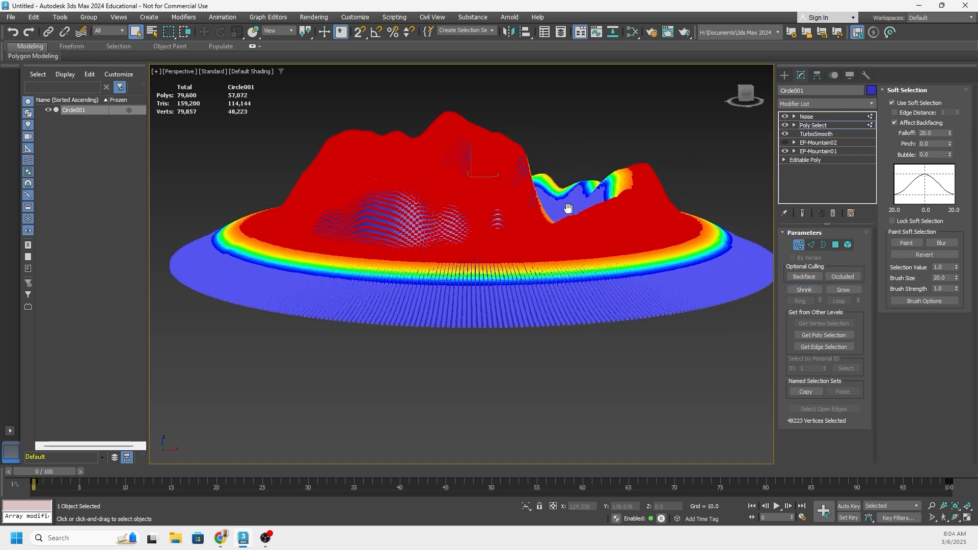
Set the soft selection falloff to 50.6 and add the pit vertices below the ground to the selection again.
click(949, 134)
drag(950, 133, 954, 56)
alt+middle_drag(475, 216, 545, 293)
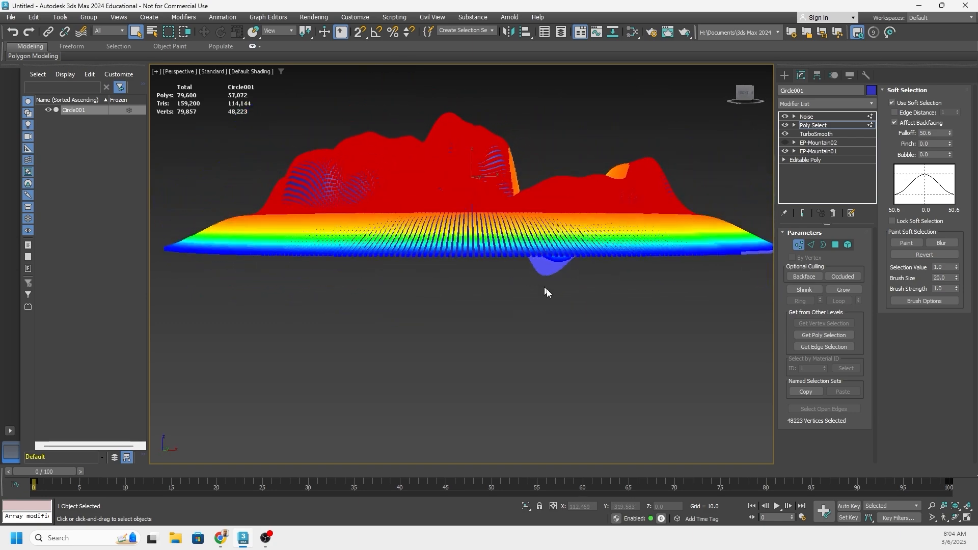
drag(484, 262, 484, 262)
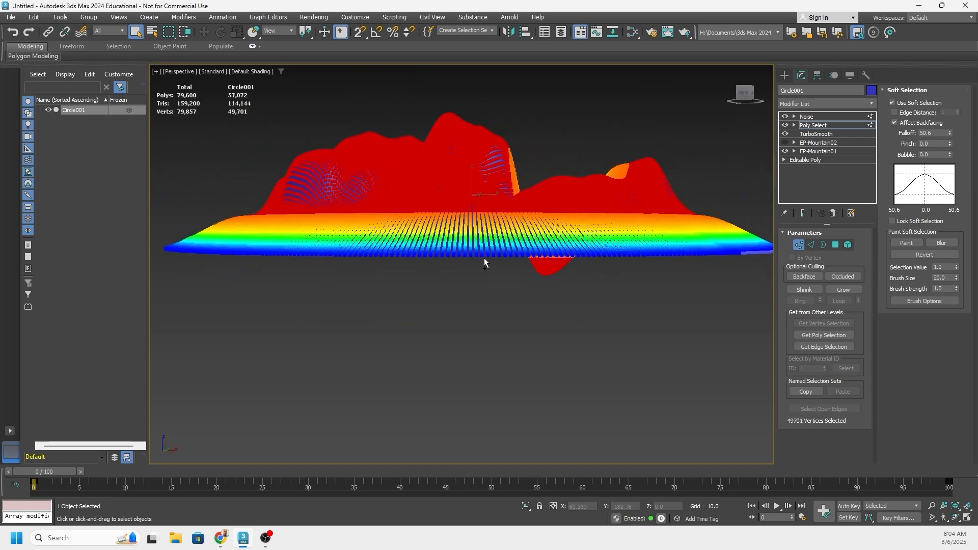
alt+middle_drag(484, 263, 526, 262)
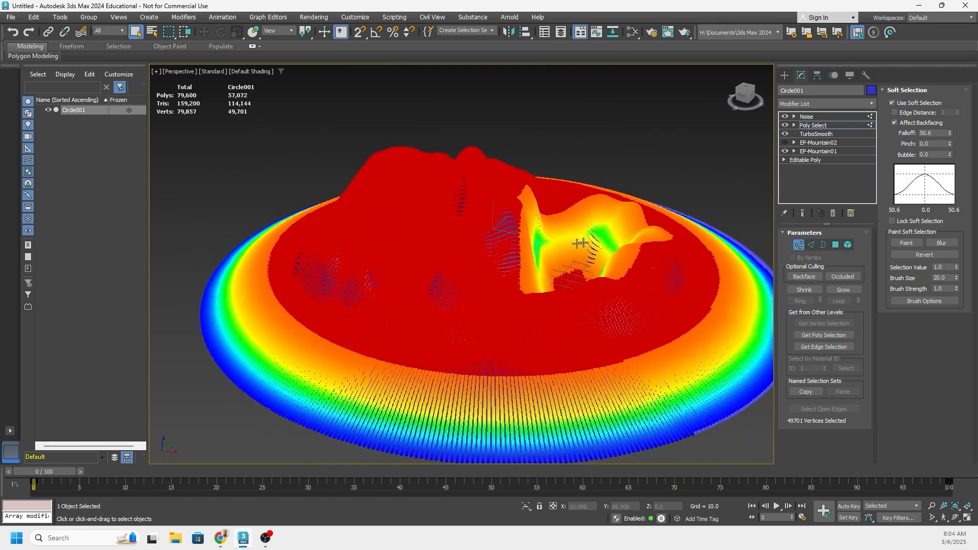
scroll(581, 242, up, 1)
alt+middle_drag(604, 237, 581, 233)
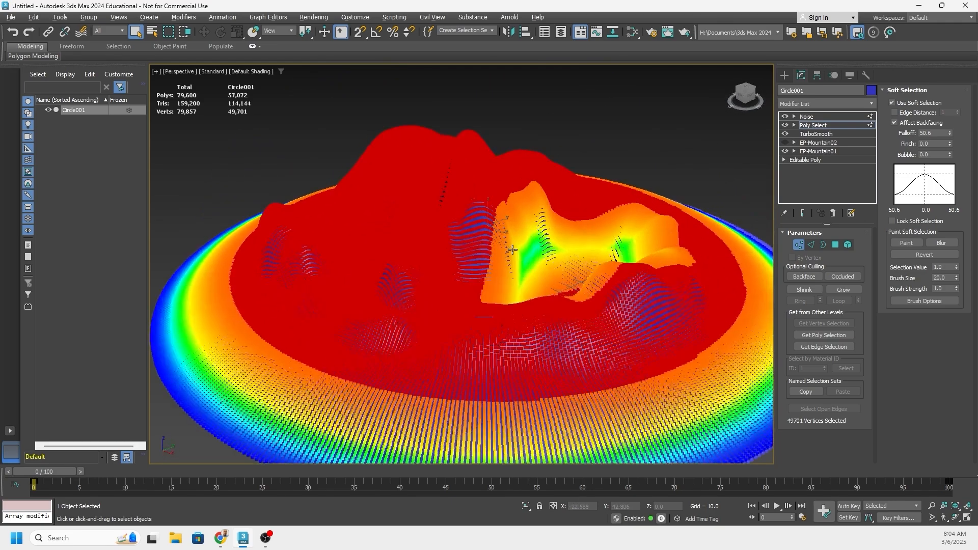
Go to the Noise modifier, deselect the terrain, and examine its shaded surface and flat outer rim from several angles.
click(825, 116)
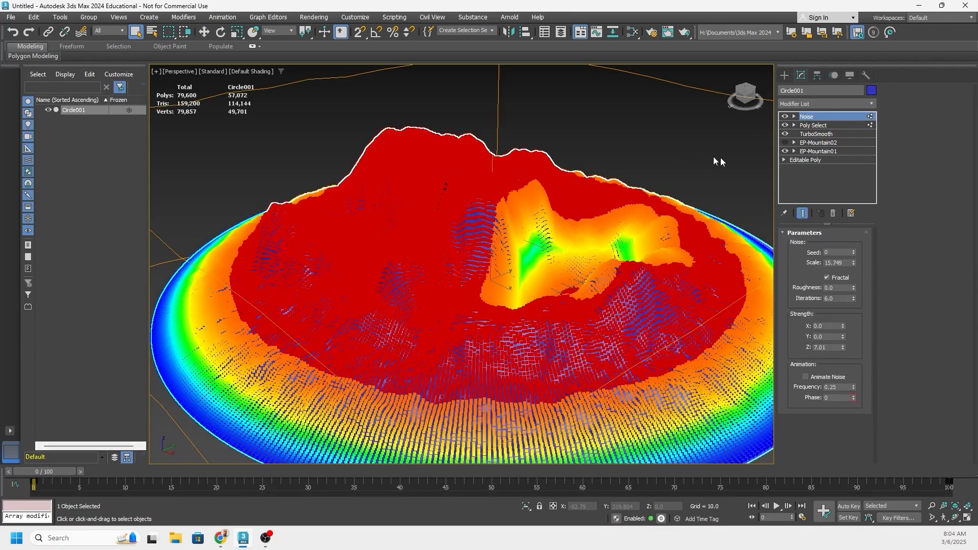
click(683, 155)
middle_drag(509, 185, 451, 188)
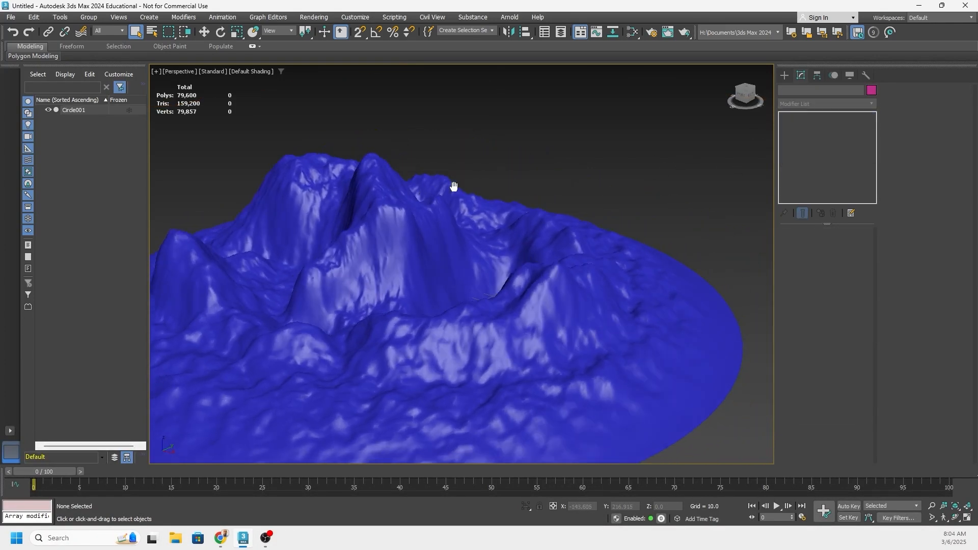
scroll(442, 202, down, 3)
scroll(442, 201, up, 3)
alt+middle_drag(632, 296, 586, 242)
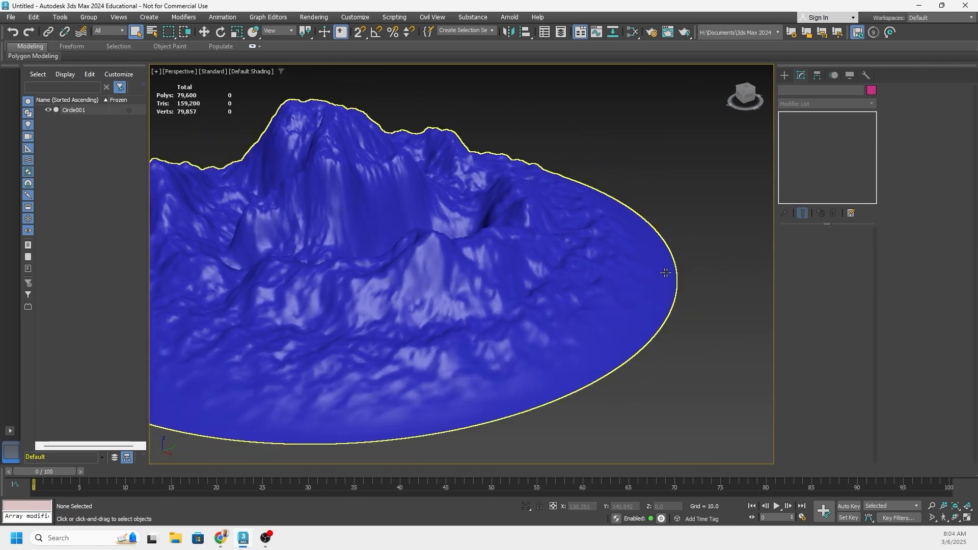
alt+middle_drag(666, 273, 591, 247)
middle_drag(309, 270, 463, 237)
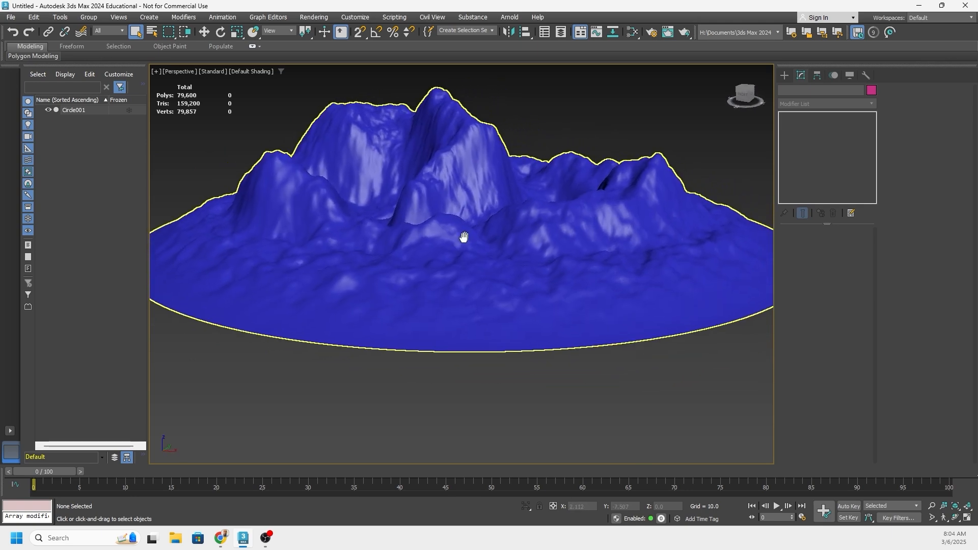
Rename the terrain's Poly Select modifier to Poly Select-M01.
click(463, 238)
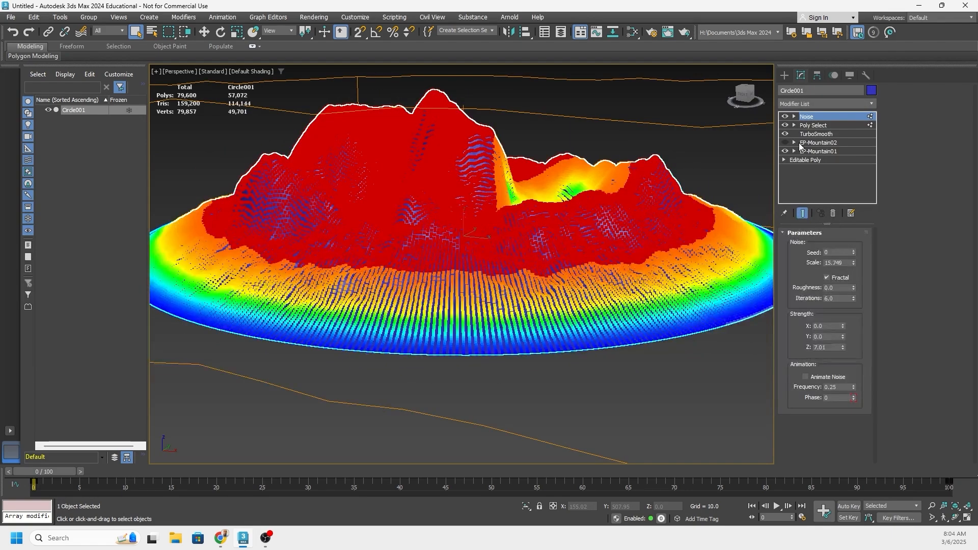
click(813, 125)
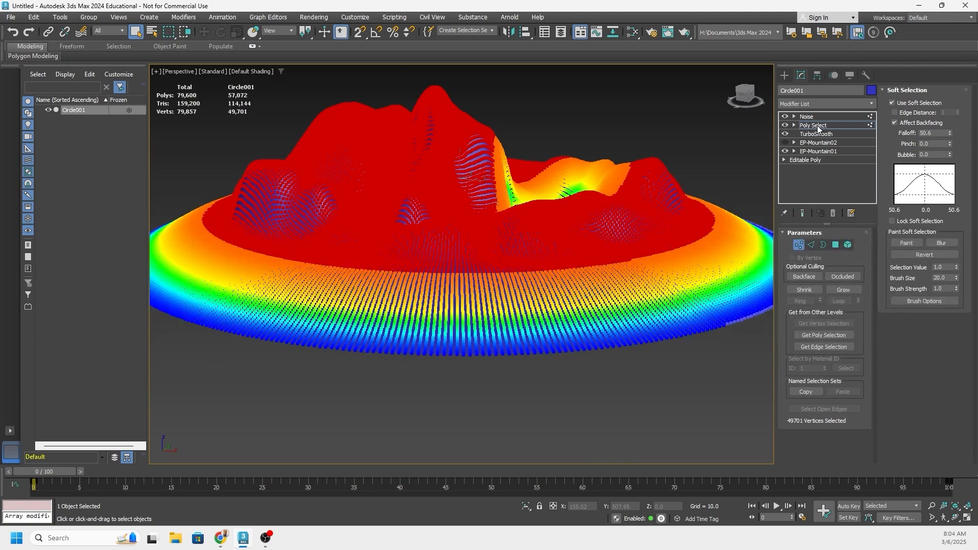
right_click(819, 128)
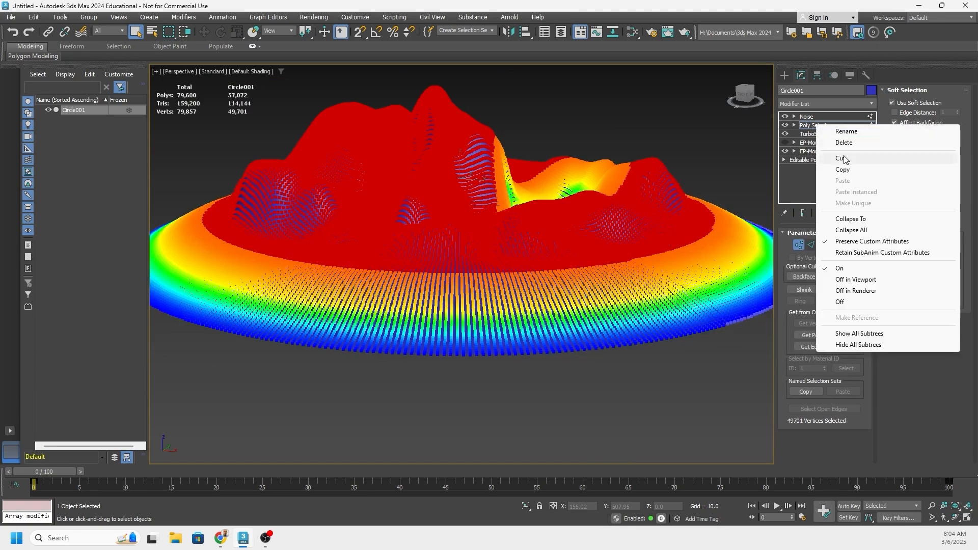
click(845, 132)
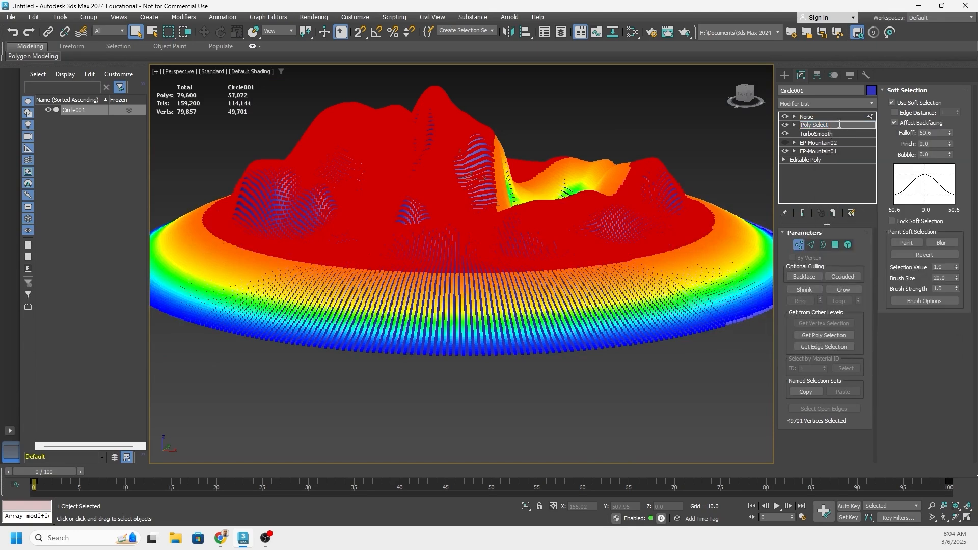
text(-M01)
key(Return)
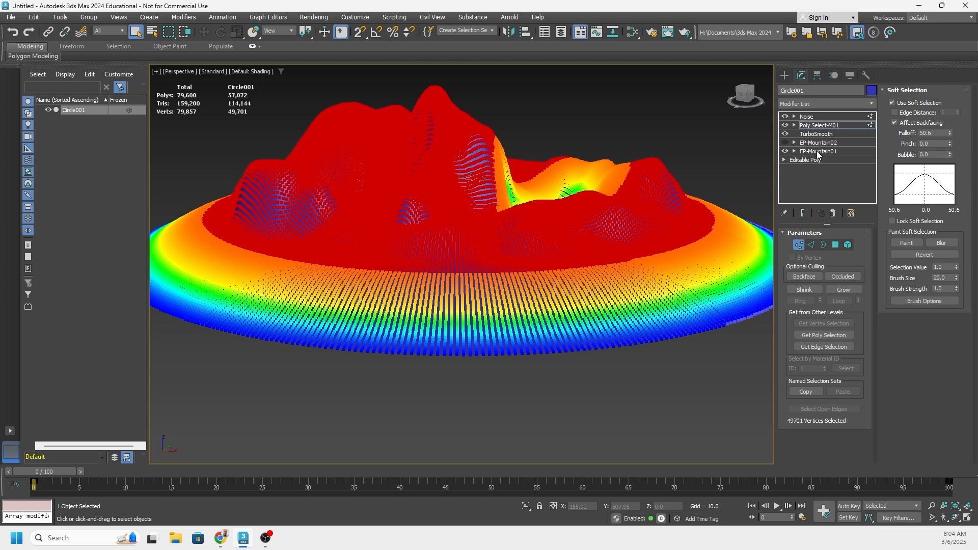
Turn off the EP-Mountain01 and Poly Select-M01 modifiers and turn on EP-Mountain02 to show the second mountain variant.
alt+middle_drag(445, 203, 454, 190)
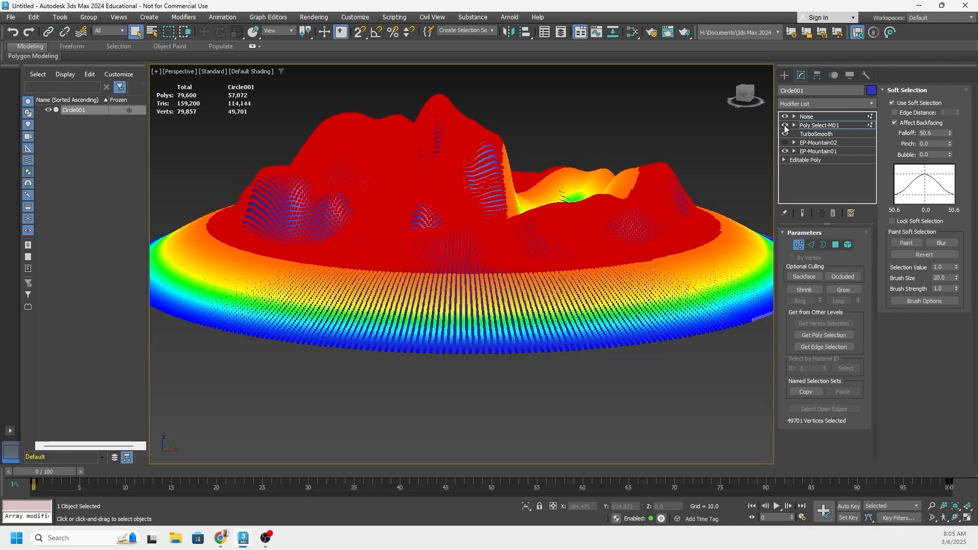
click(785, 152)
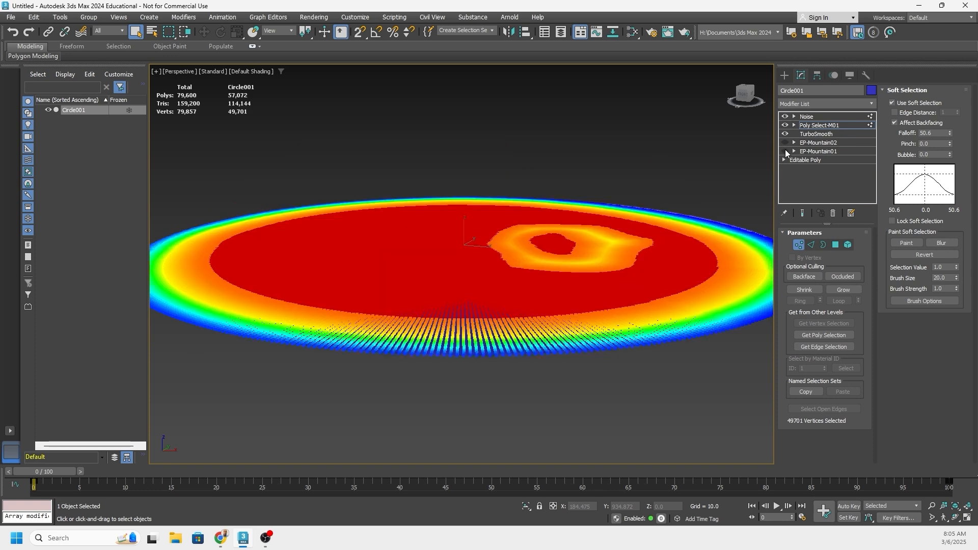
click(785, 125)
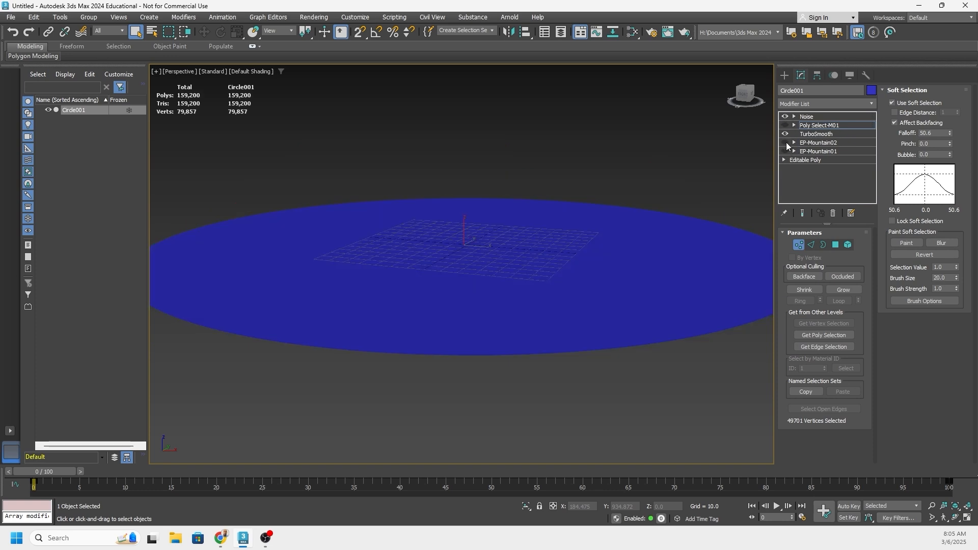
click(785, 143)
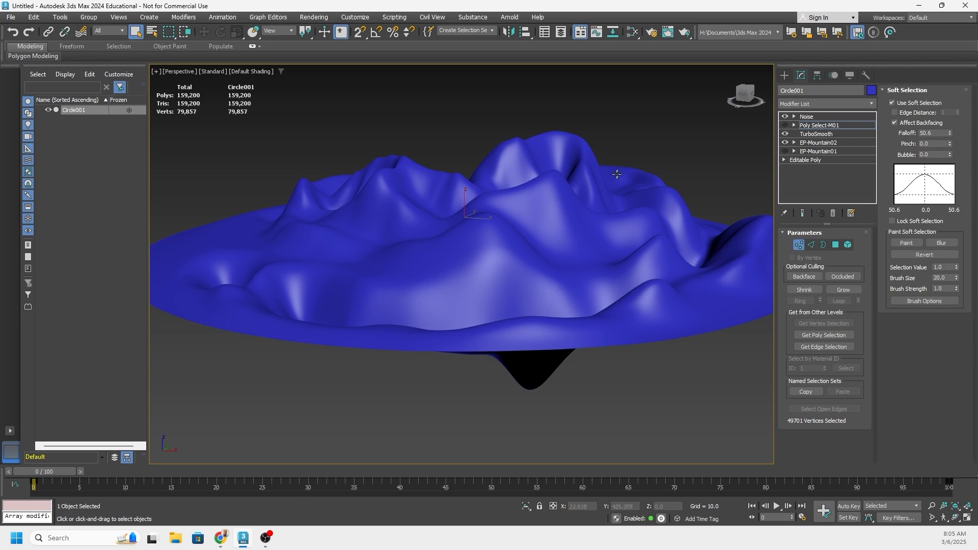
alt+middle_drag(560, 219, 484, 219)
alt+middle_drag(566, 224, 642, 225)
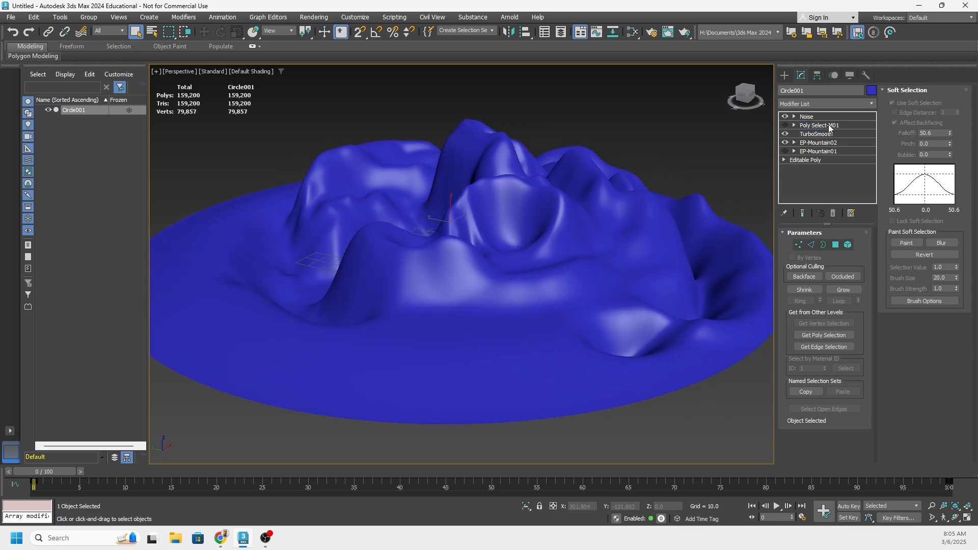
Add a new Poly Select modifier directly above Poly Select-M01 and enter its vertex level.
right_click(830, 125)
click(813, 132)
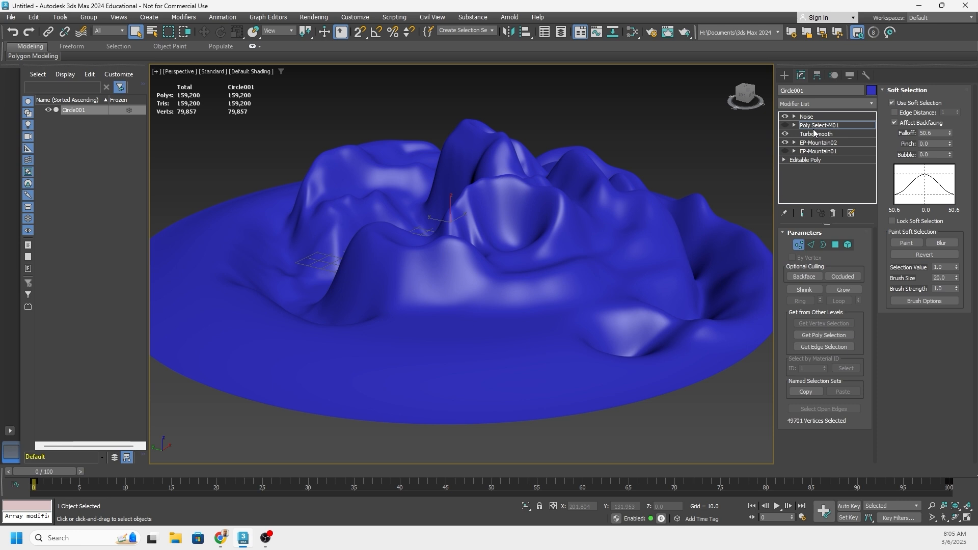
key(x)
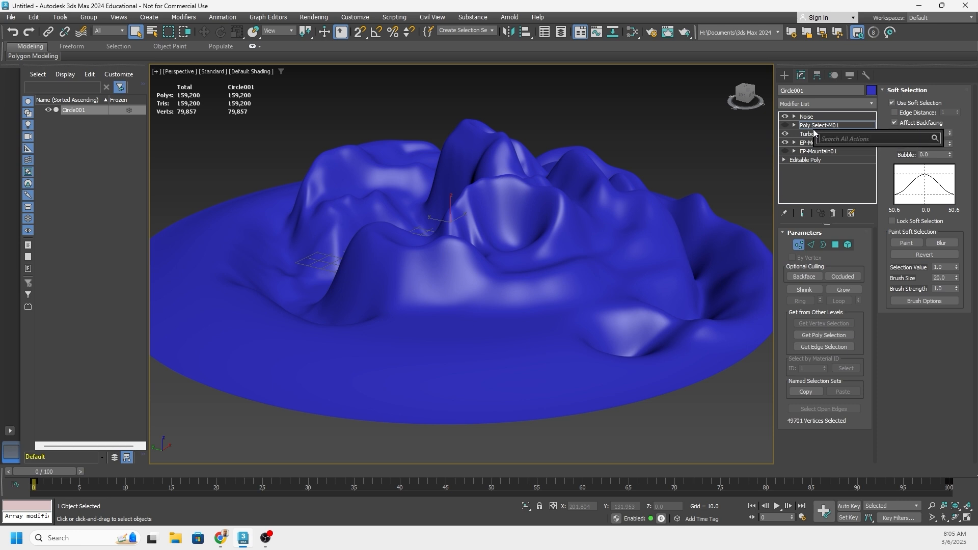
text(poly se)
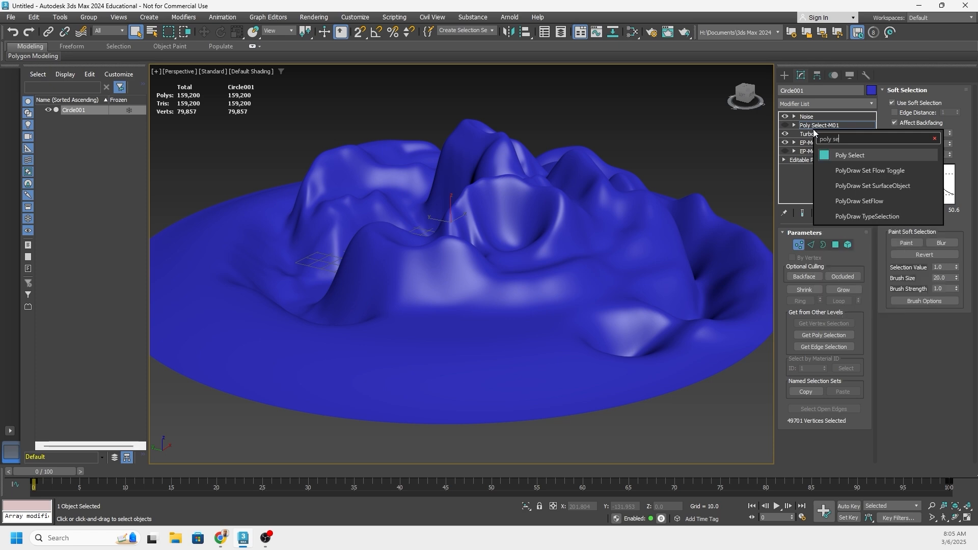
click(848, 158)
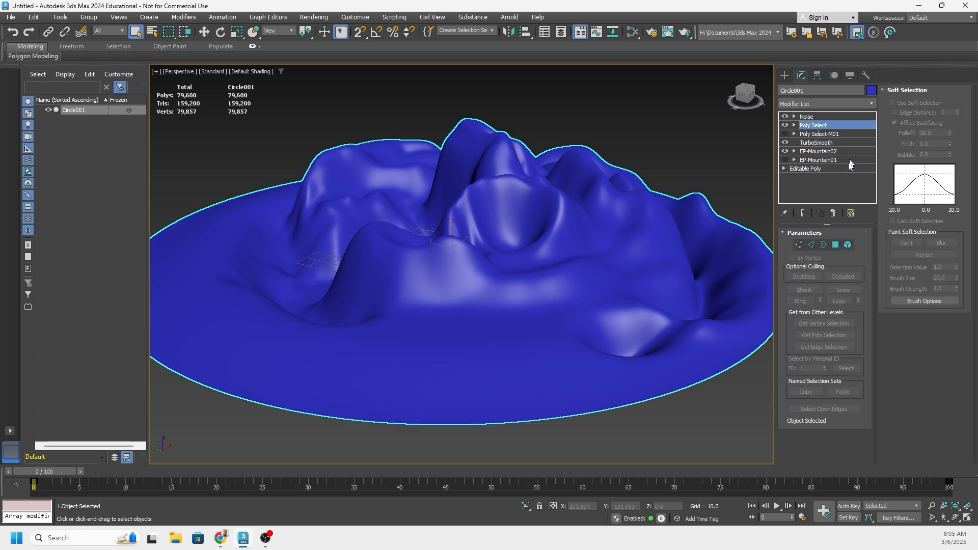
click(798, 245)
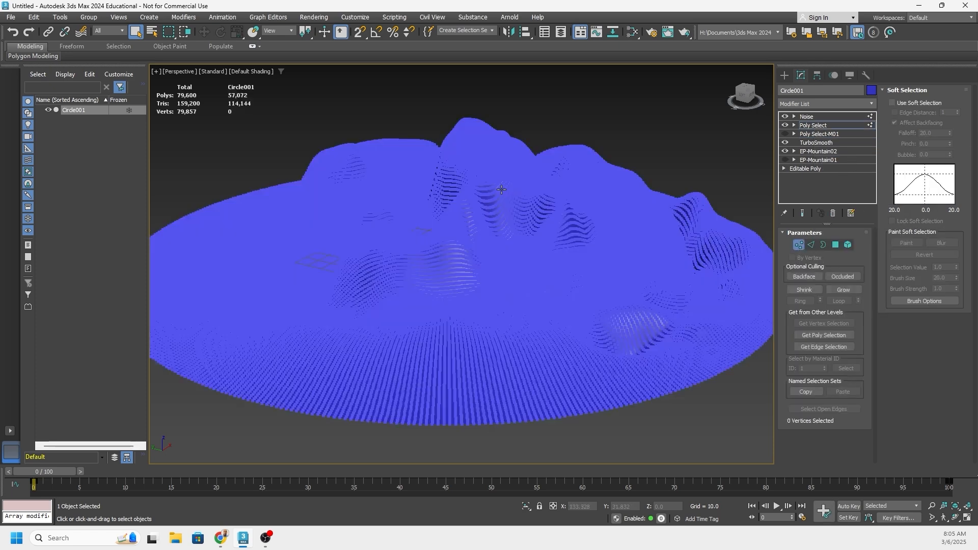
In the Front view, select the peak vertices well above the ground and add the pit vertices below it.
key(f)
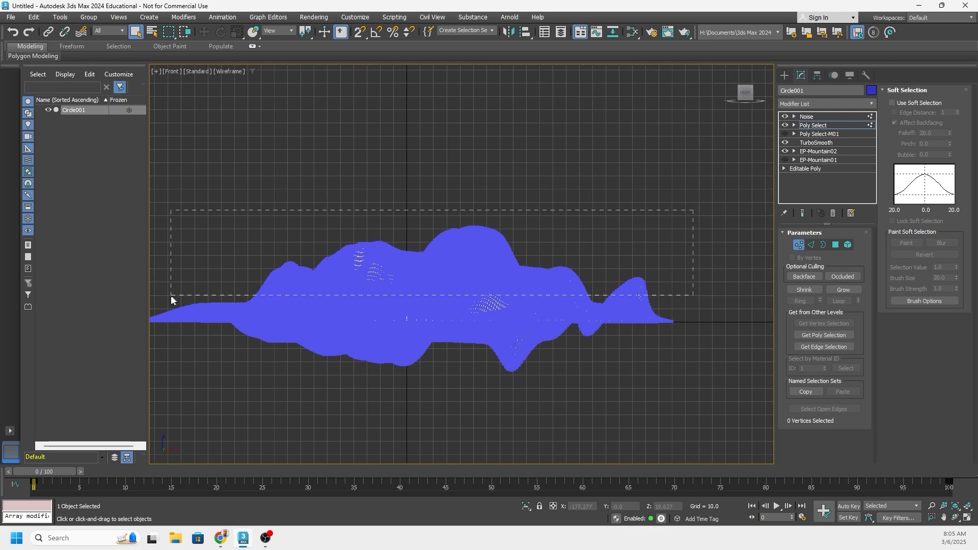
drag(148, 289, 151, 289)
middle_drag(312, 287, 327, 248)
ctrl+drag(627, 315, 717, 305)
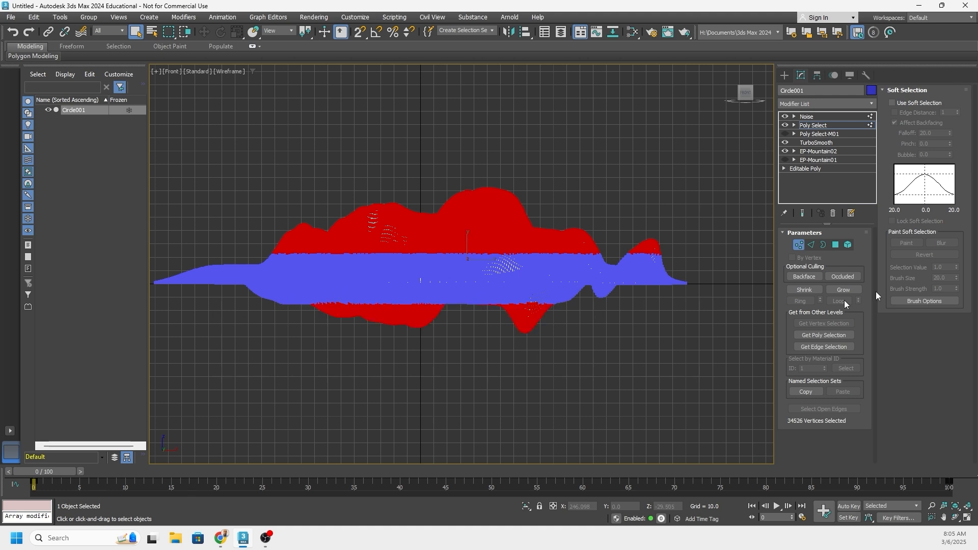
Enable soft selection on the new Poly Select modifier with a falloff of 58.6.
click(892, 103)
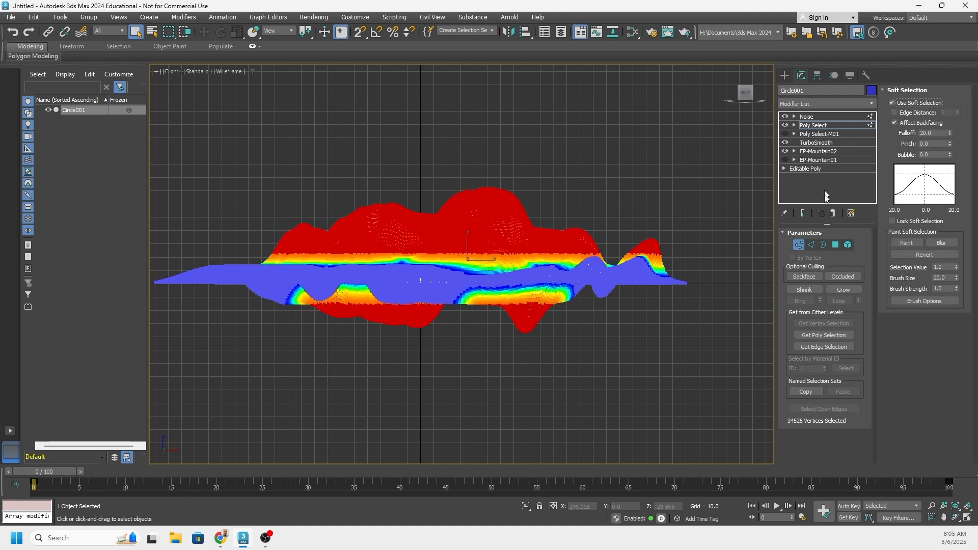
drag(950, 134, 941, 25)
alt+middle_drag(657, 163, 625, 208)
alt+middle_drag(669, 341, 667, 254)
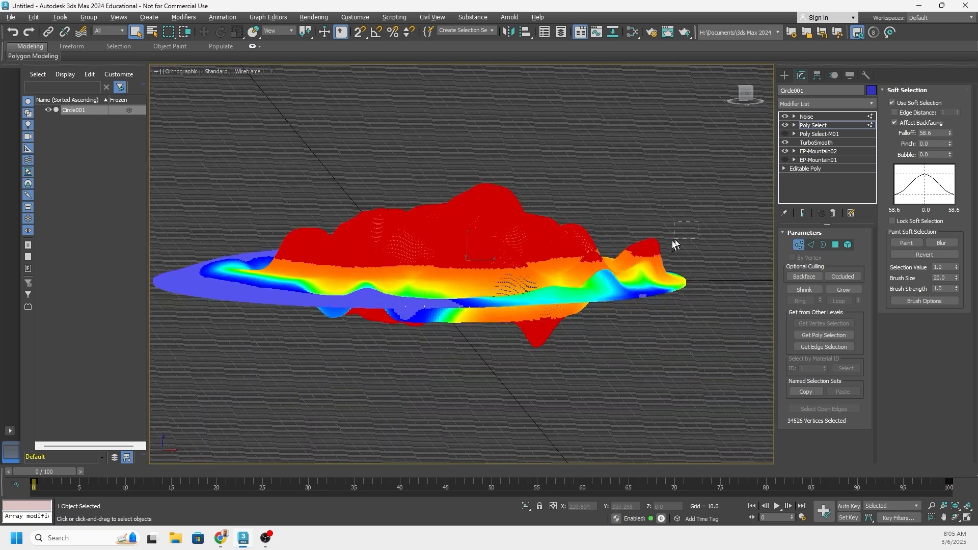
Remove the isolated outer peak and the deep pit near the rim from the vertex selection.
drag(623, 261, 623, 262)
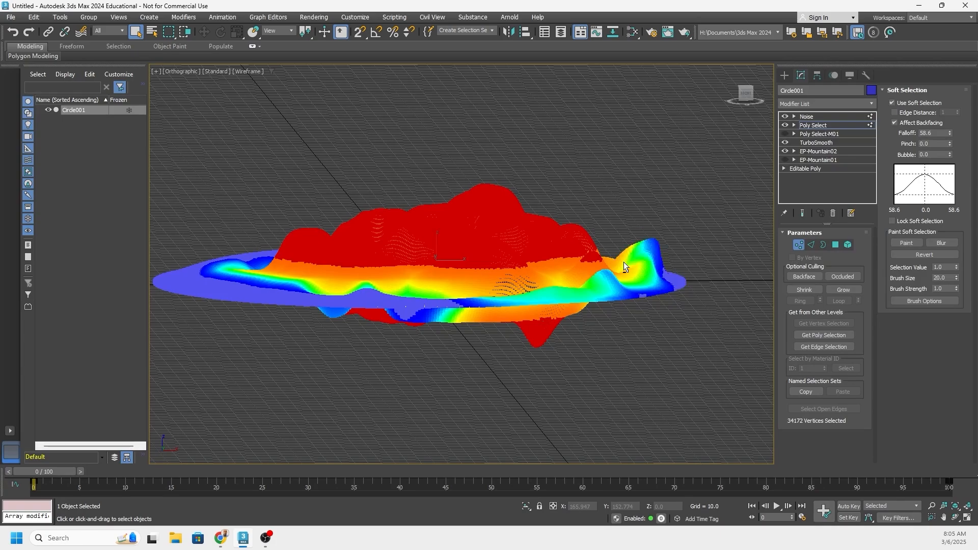
alt+middle_drag(623, 261, 667, 340)
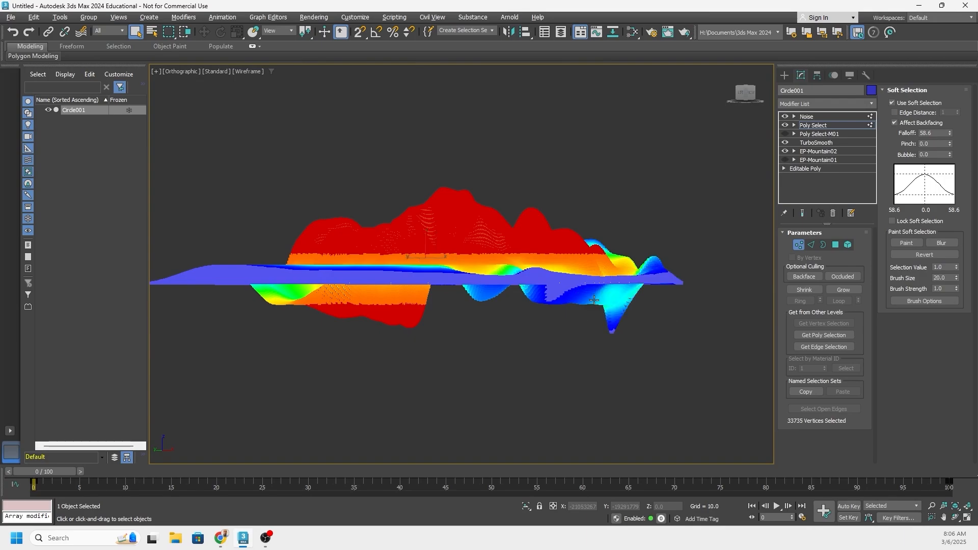
alt+middle_drag(588, 299, 637, 247)
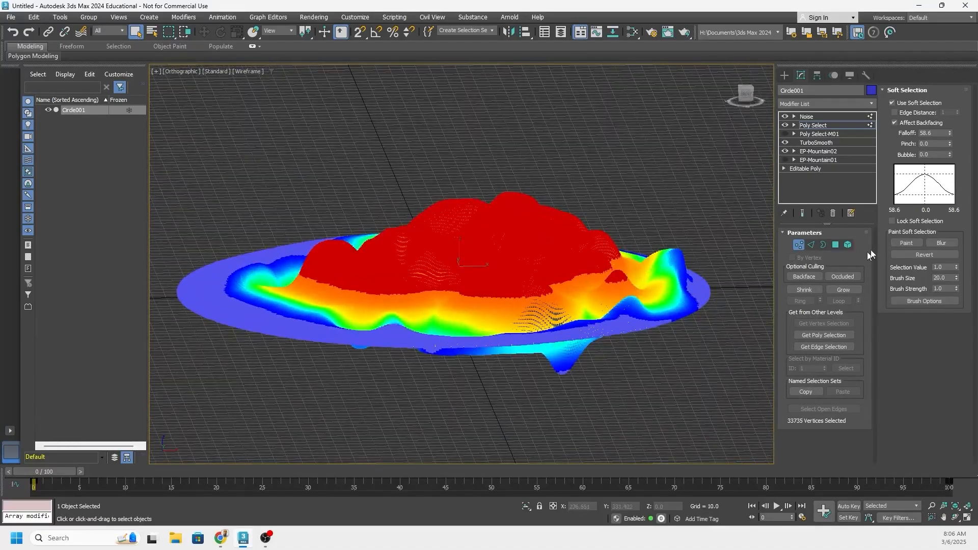
Shrink the vertex selection inward repeatedly and set the soft selection falloff to 76.766.
click(805, 290)
click(803, 289)
click(804, 289)
click(804, 288)
click(803, 289)
click(804, 289)
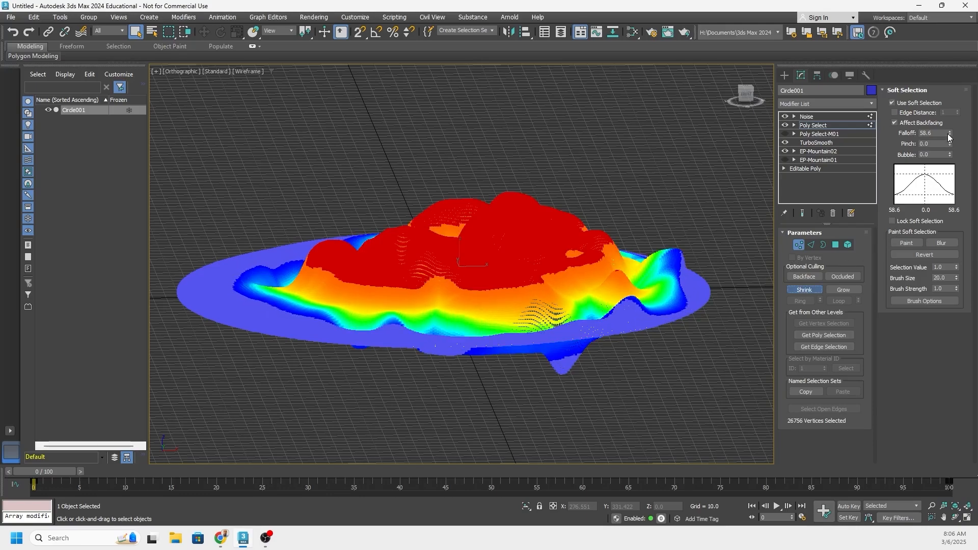
drag(948, 135, 950, 119)
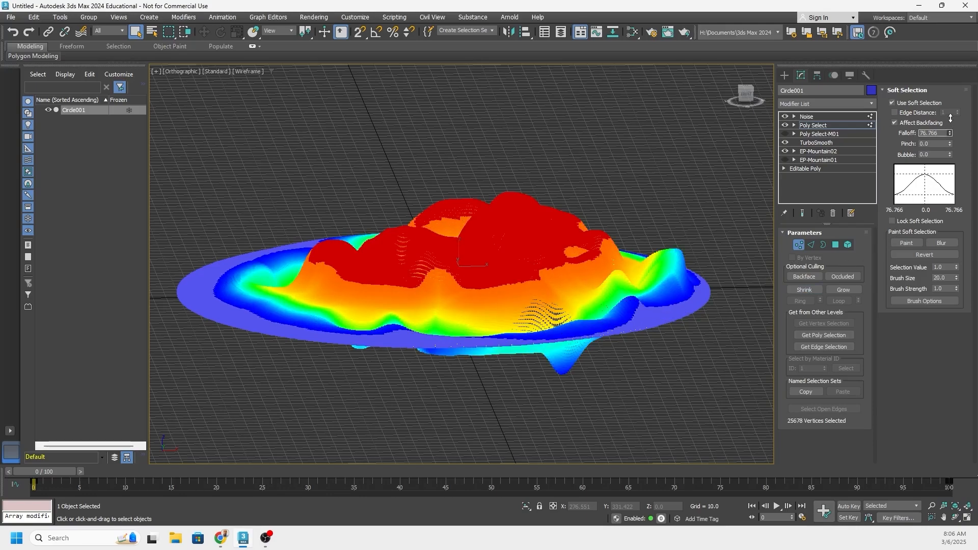
Go to the Noise modifier, deselect the terrain, and switch the viewport from wireframe to default shading.
alt+middle_drag(564, 218, 604, 236)
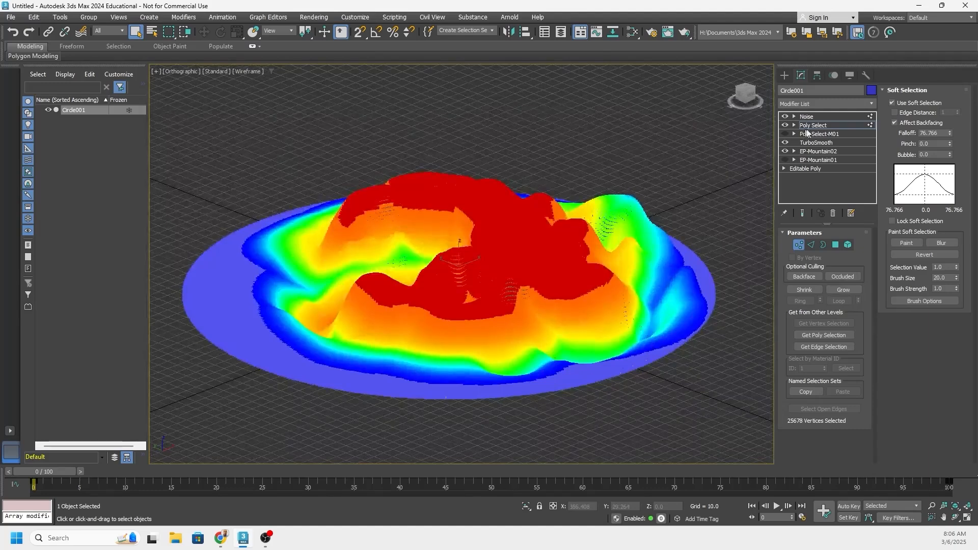
click(808, 117)
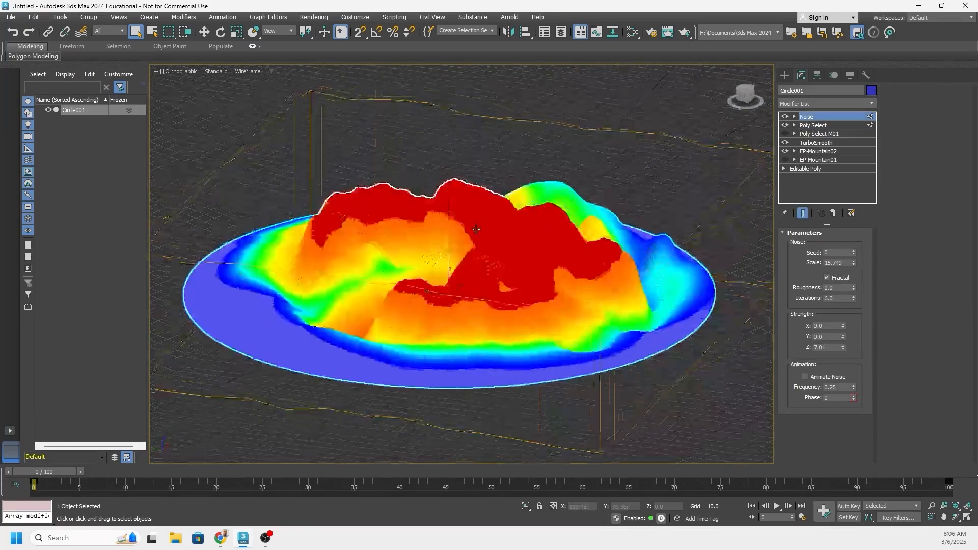
alt+middle_drag(476, 229, 459, 232)
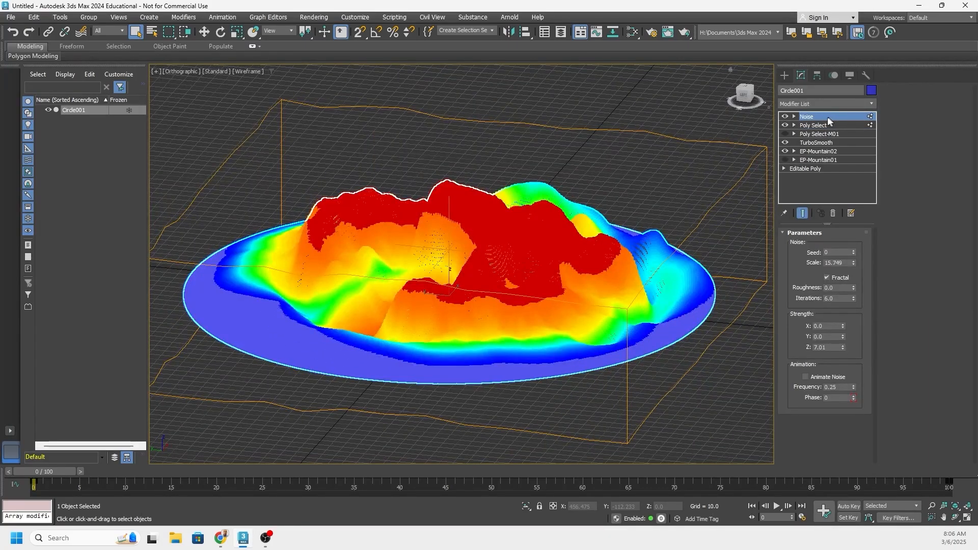
click(526, 162)
key(F3)
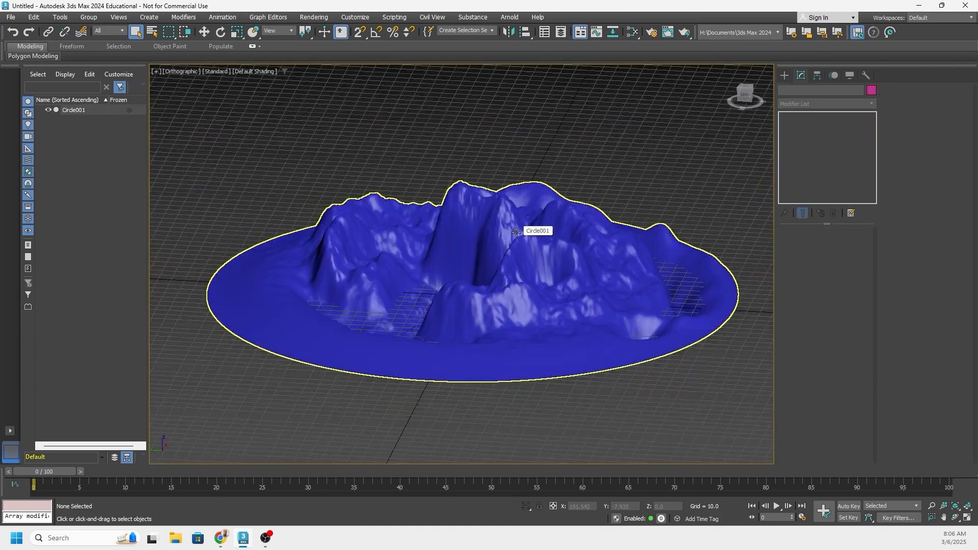
Examine the second mountain's shaded noise detail and flat outer rim up close and in the Perspective view.
scroll(434, 258, up, 2)
alt+middle_drag(434, 257, 504, 281)
alt+middle_drag(285, 300, 493, 282)
scroll(442, 262, down, 3)
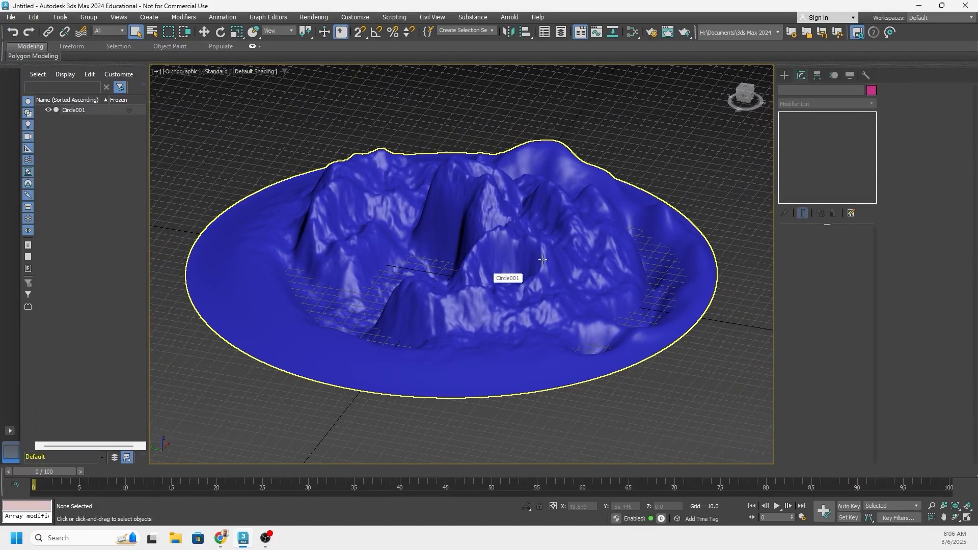
alt+middle_drag(543, 260, 603, 216)
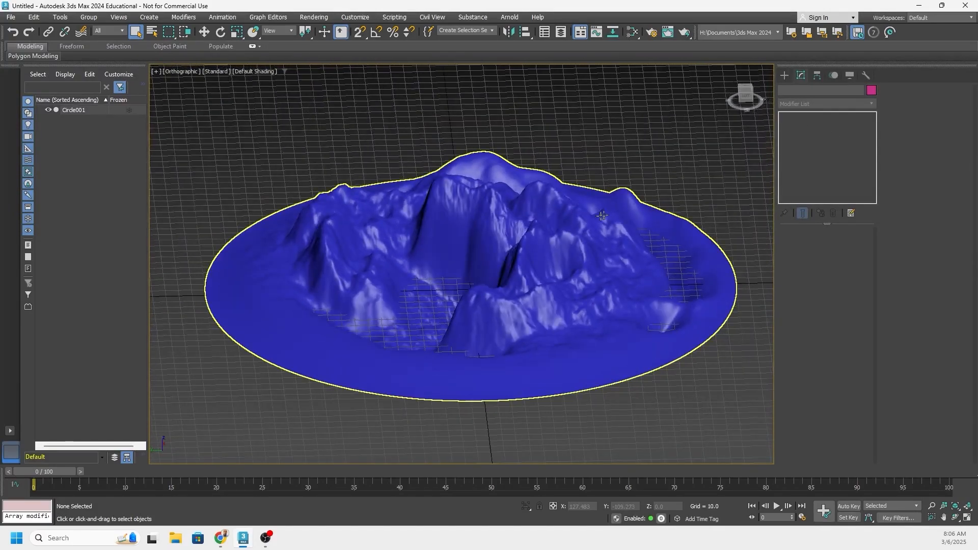
click(508, 228)
click(613, 172)
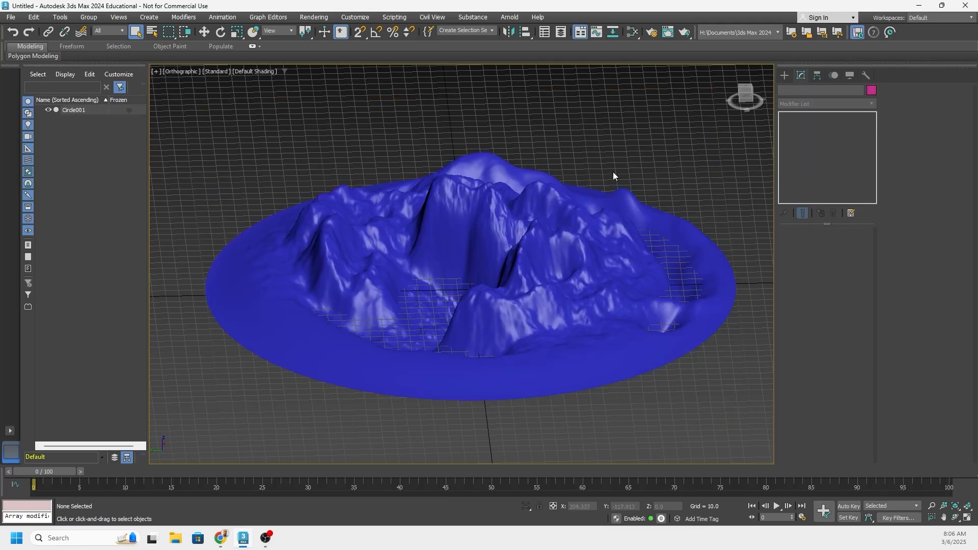
key(p)
key(z)
alt+middle_drag(563, 196, 522, 234)
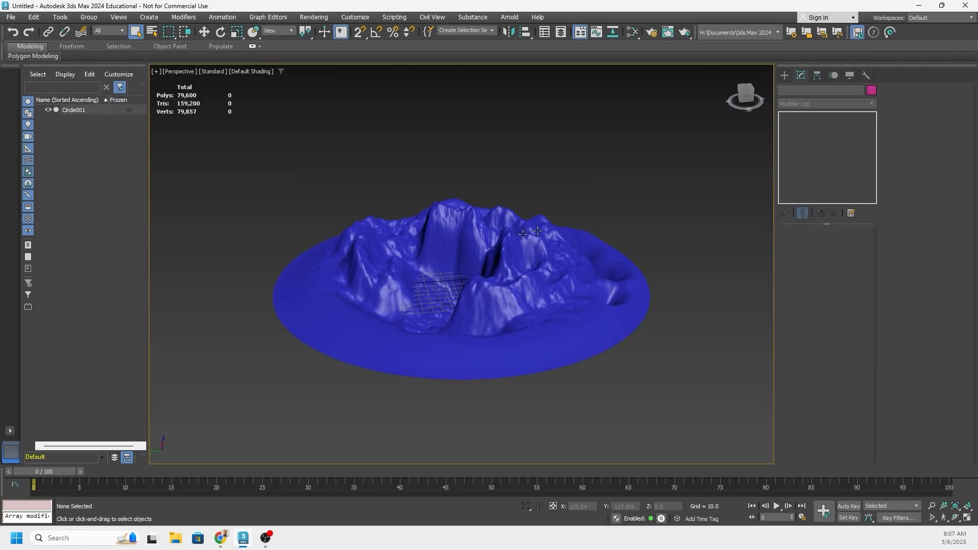
alt+middle_drag(470, 270, 415, 215)
scroll(496, 257, up, 4)
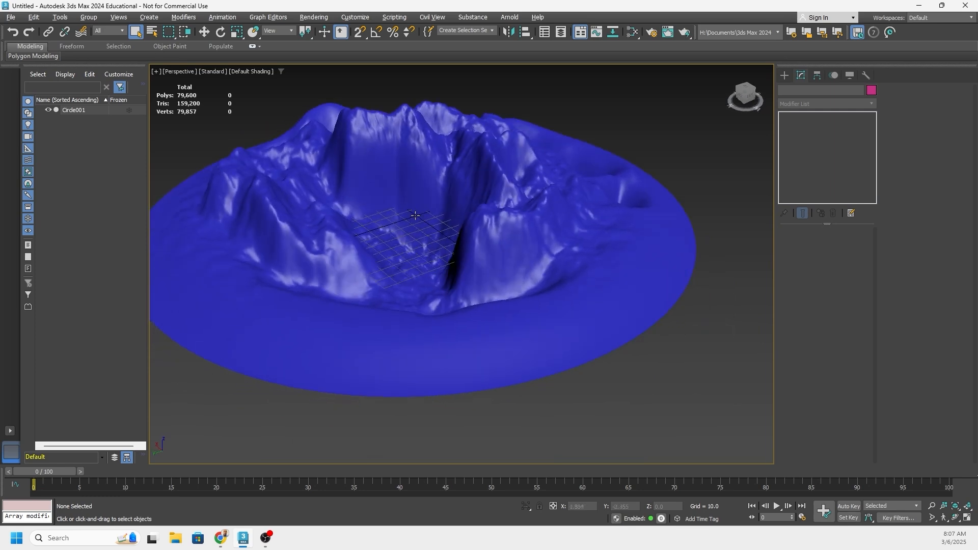
Select the terrain again and rename its new Poly Select modifier to Poly Select-M02.
click(415, 215)
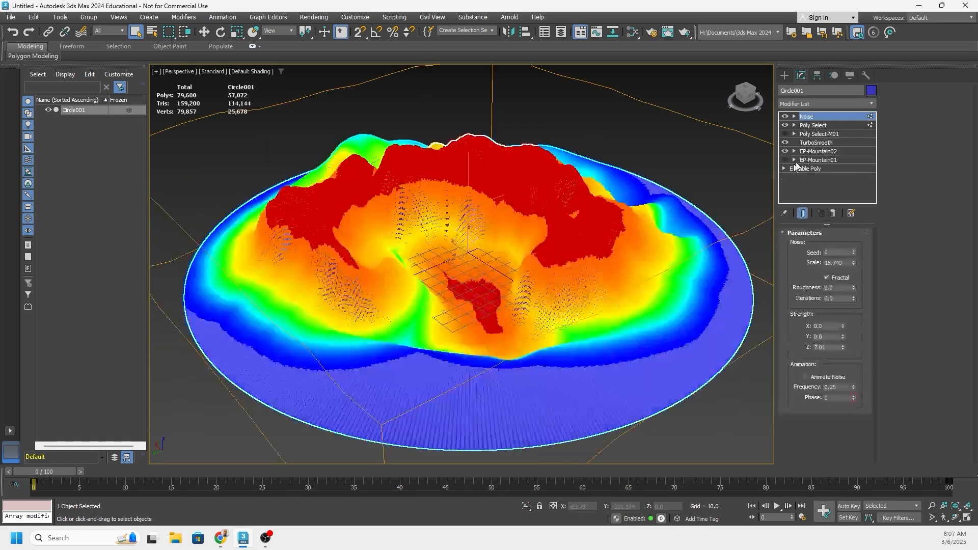
click(825, 125)
right_click(822, 126)
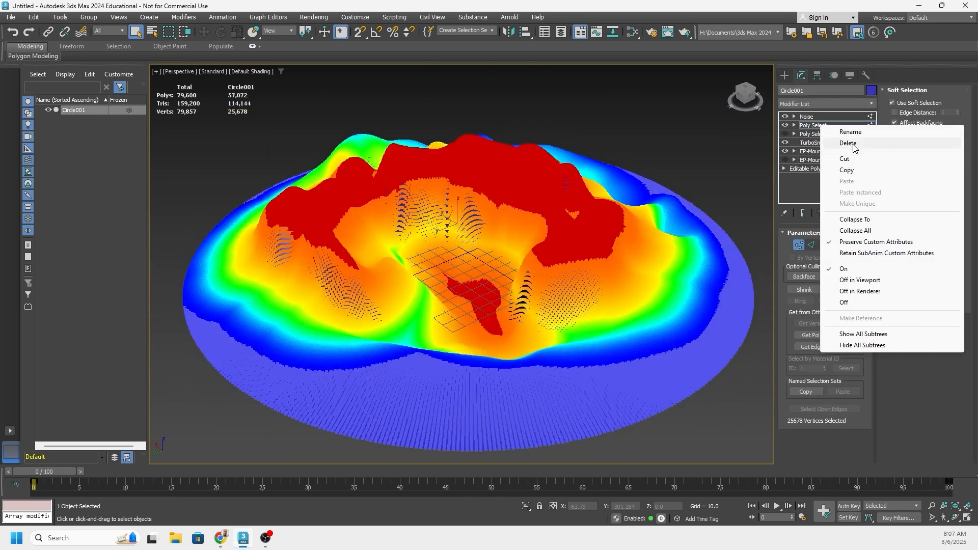
key(Escape)
click(827, 126)
click(836, 125)
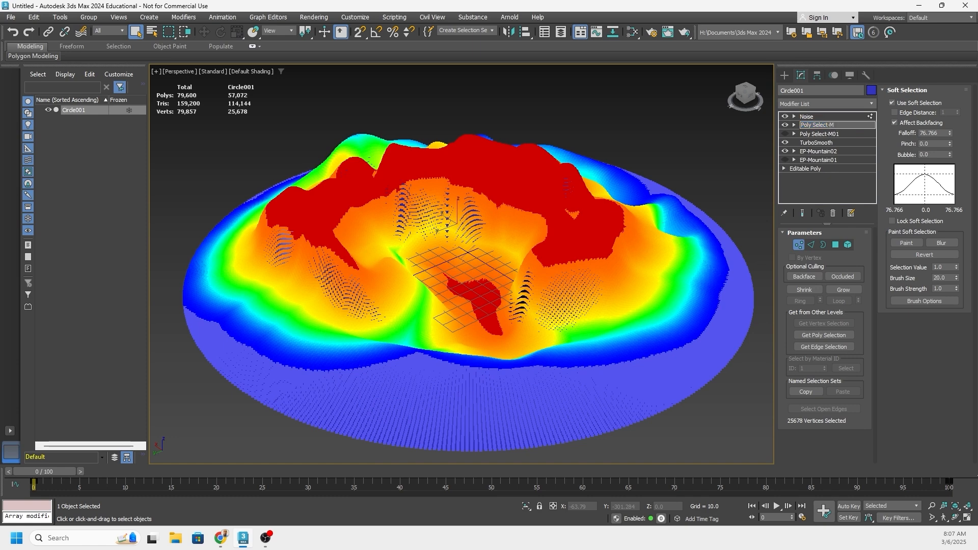
Return to the Noise modifier and inspect the second mountain's soft-selected terrain from several angles.
click(821, 117)
mouse_move(427, 174)
middle_down()
mouse_move(444, 184)
mouse_move(429, 167)
middle_up()
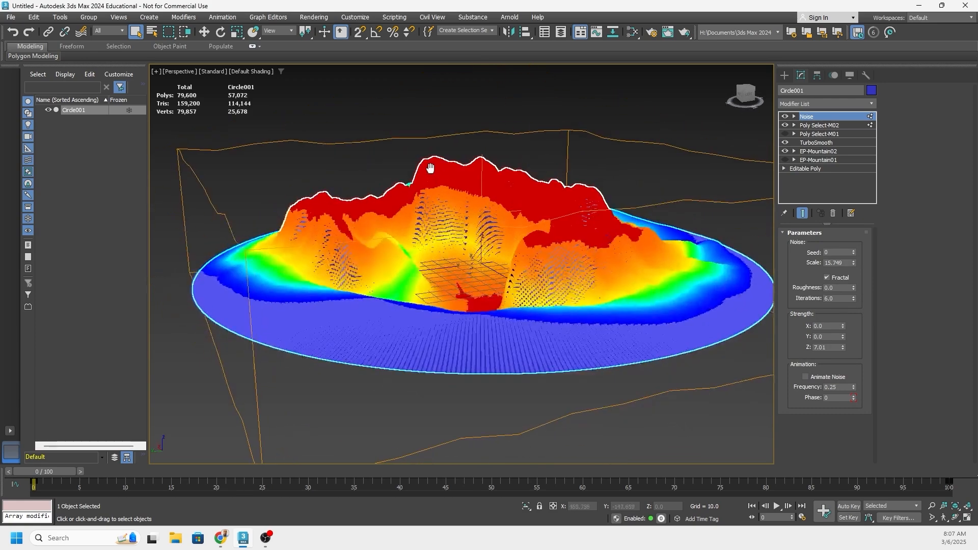
middle_drag(475, 194, 489, 236)
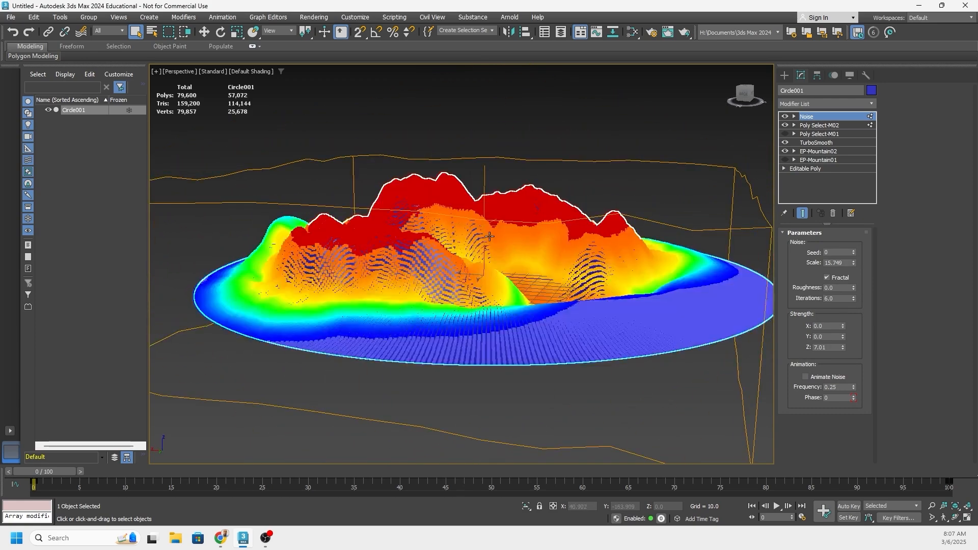
mouse_move(420, 232)
alt+middle_down()
mouse_move(465, 218)
mouse_move(443, 239)
mouse_move(453, 250)
alt+middle_up()
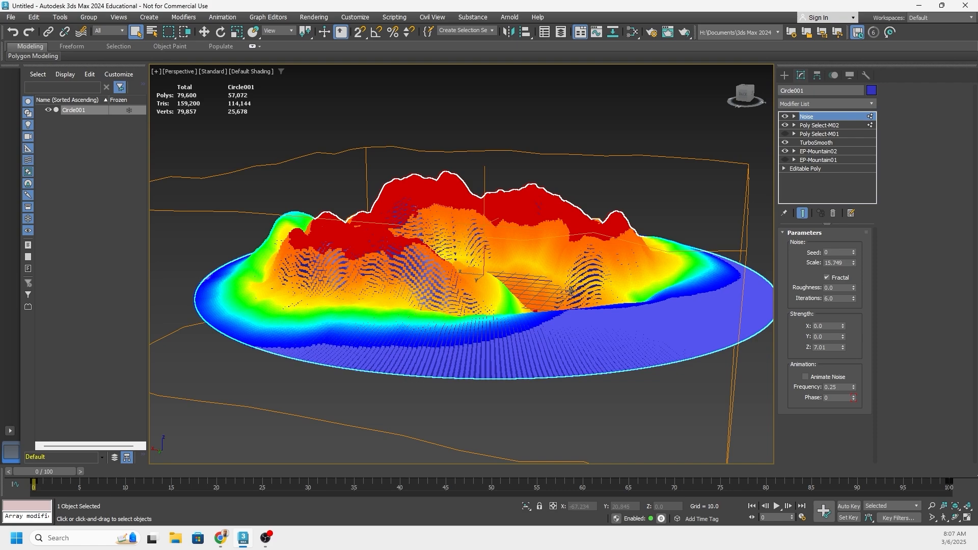
alt+middle_drag(571, 291, 565, 264)
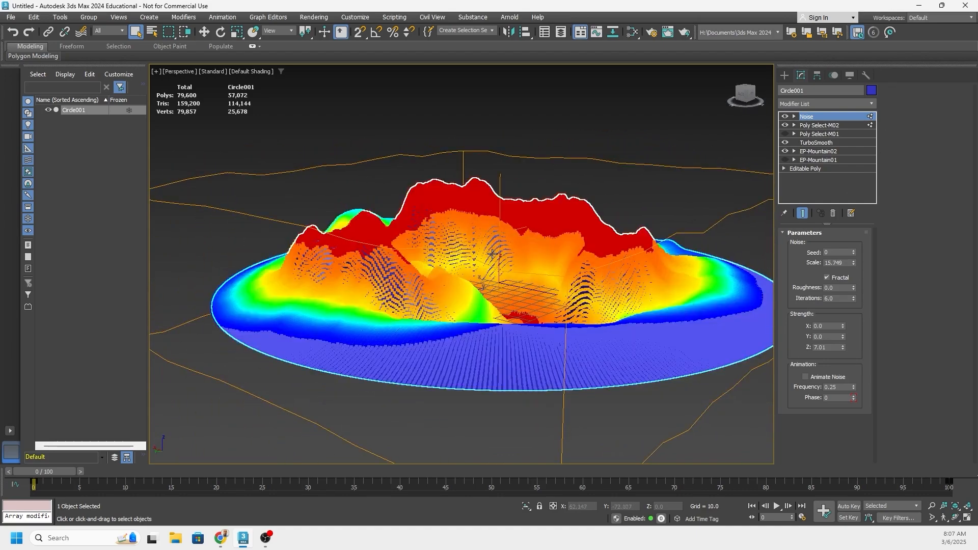
Add a Morpher modifier above the Noise modifier on the terrain.
alt+middle_drag(492, 253, 507, 245)
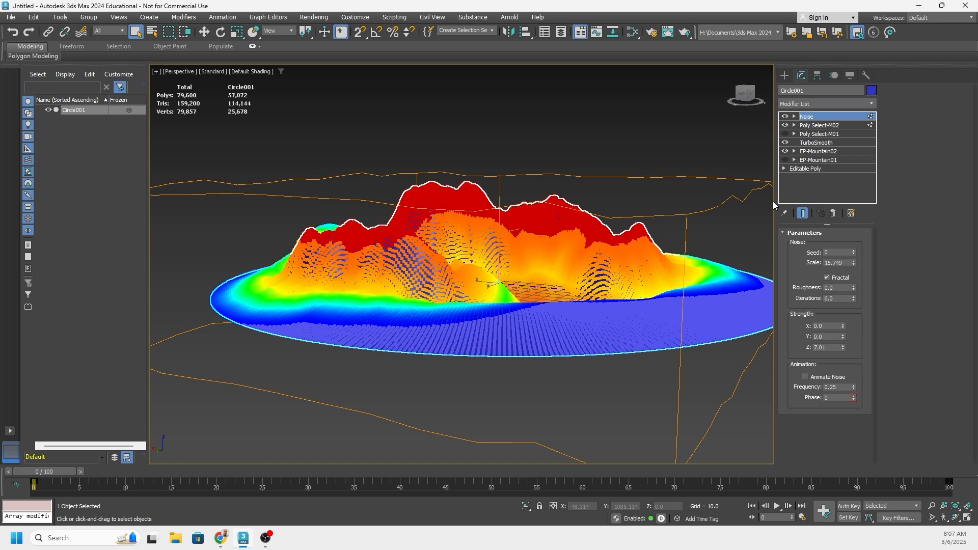
middle_drag(485, 297, 435, 301)
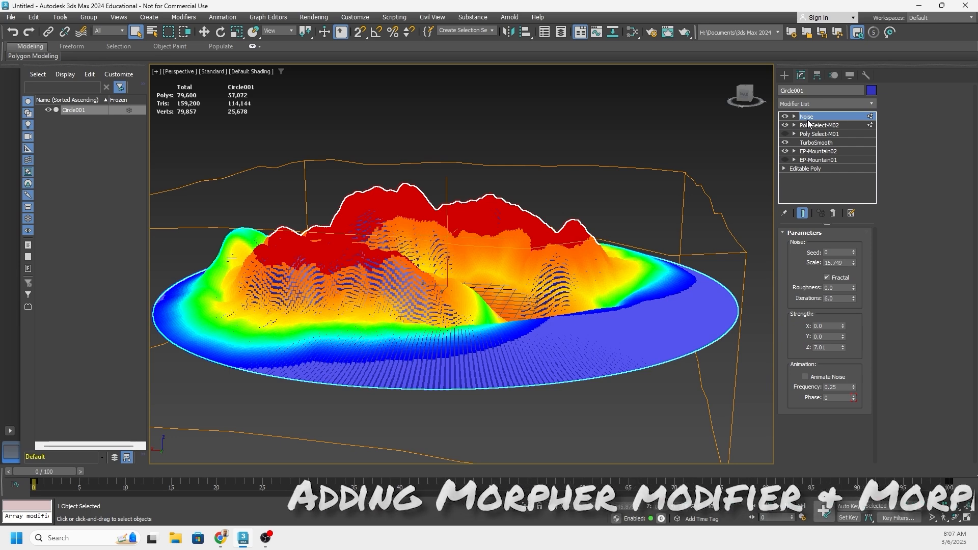
text(x)
text(morp)
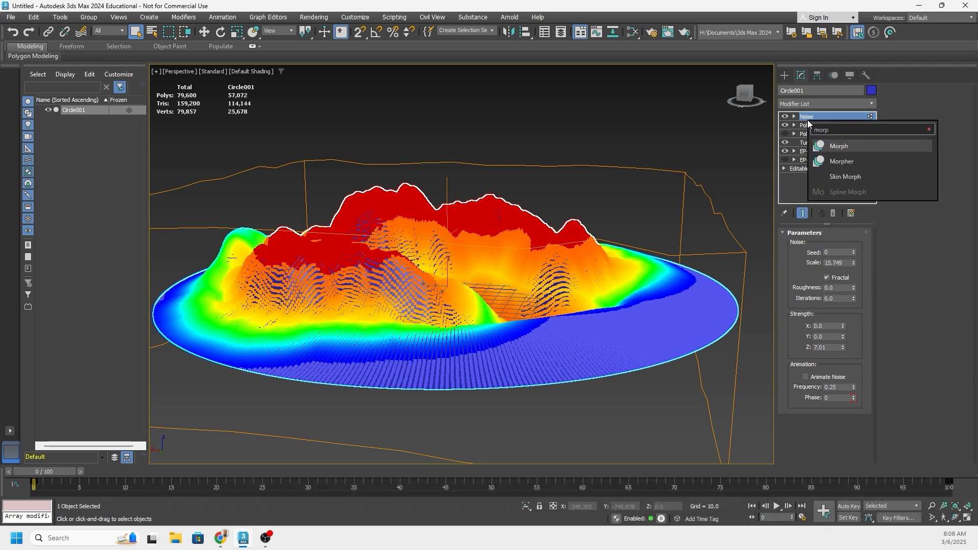
click(842, 163)
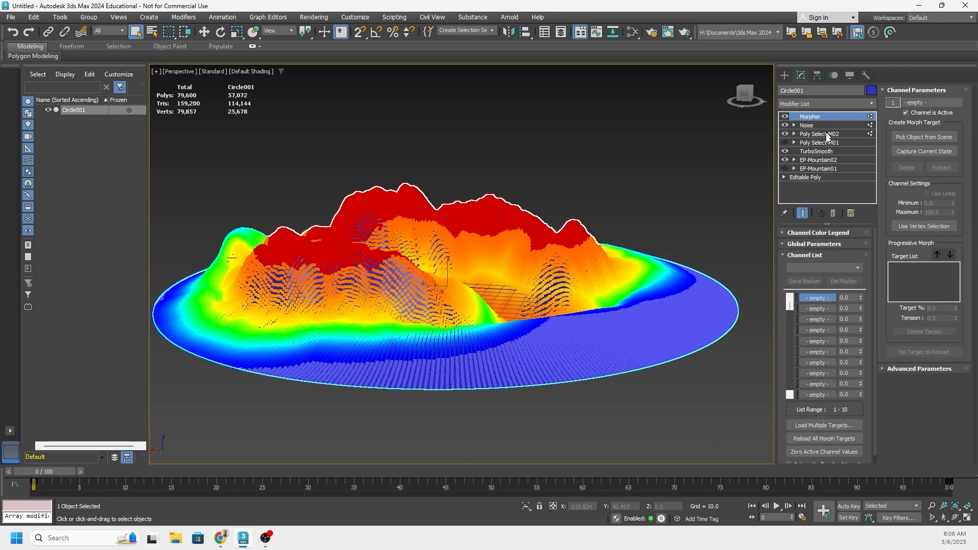
Look up the Morph type among the Compound Objects, and return to the terrain's Morpher settings.
click(785, 75)
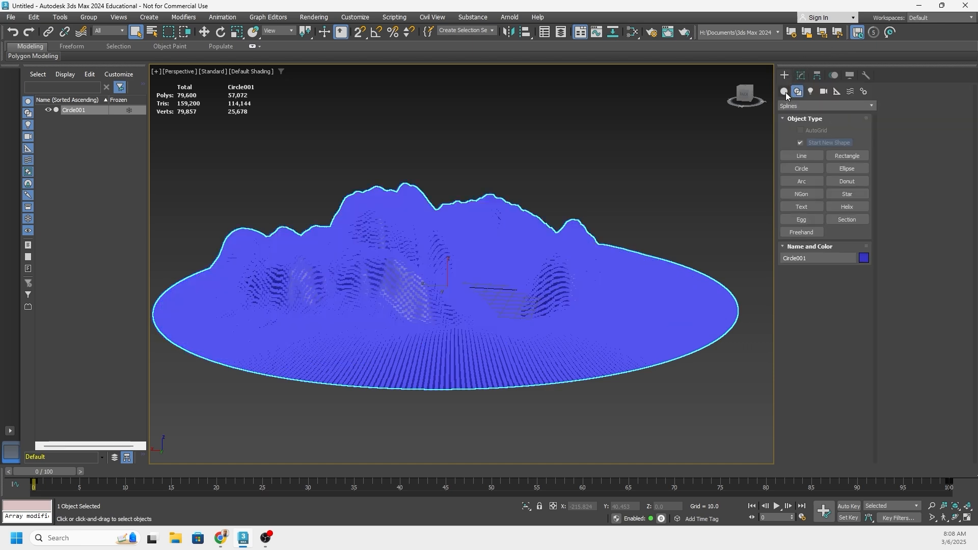
click(786, 93)
click(801, 104)
click(807, 135)
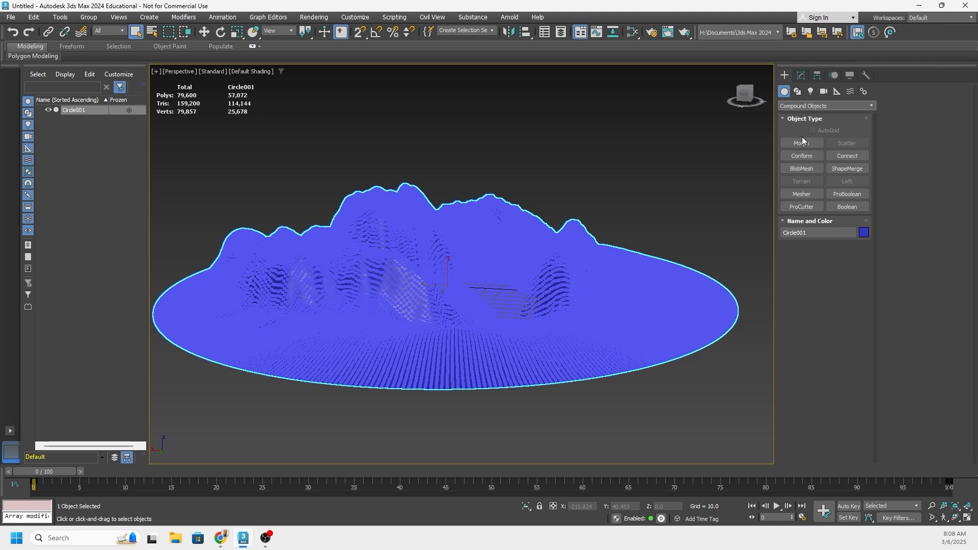
click(803, 74)
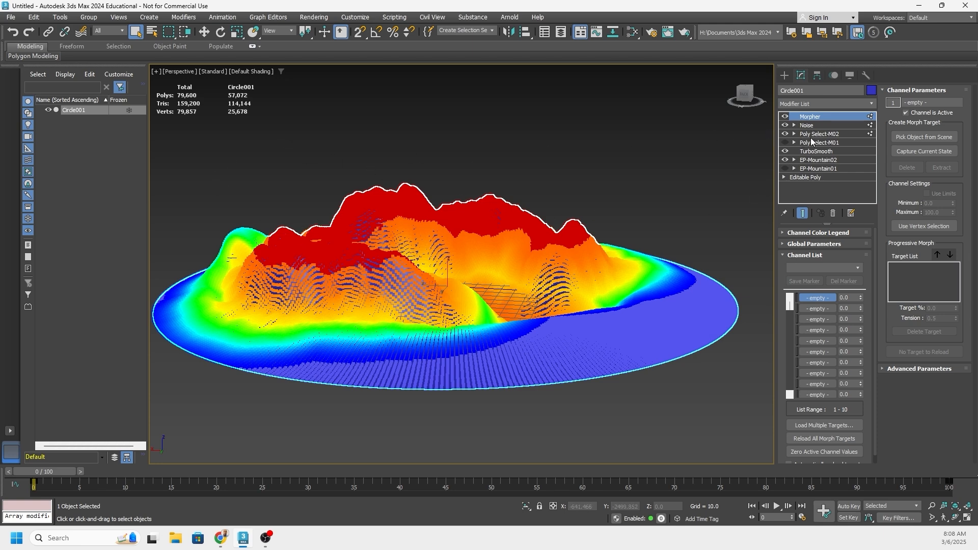
Switch the stack from the second to the first mountain: disable Poly Select-M02 and EP-Mountain02, enable EP-Mountain01 and Poly Select-M01.
click(785, 133)
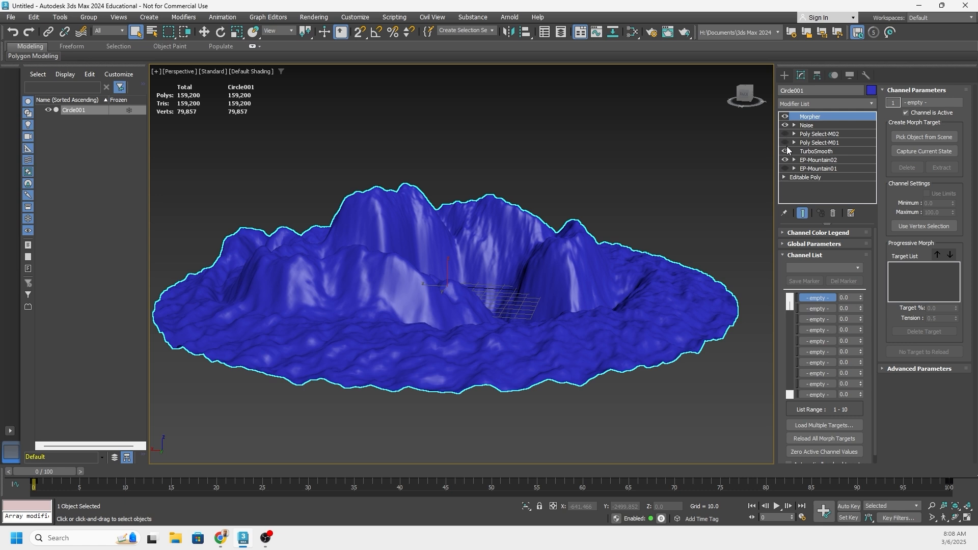
click(785, 160)
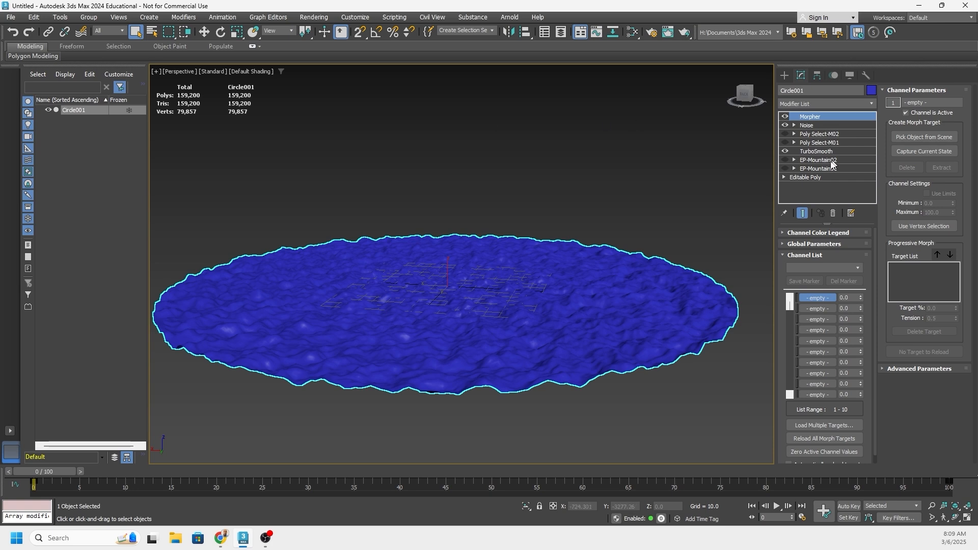
click(785, 168)
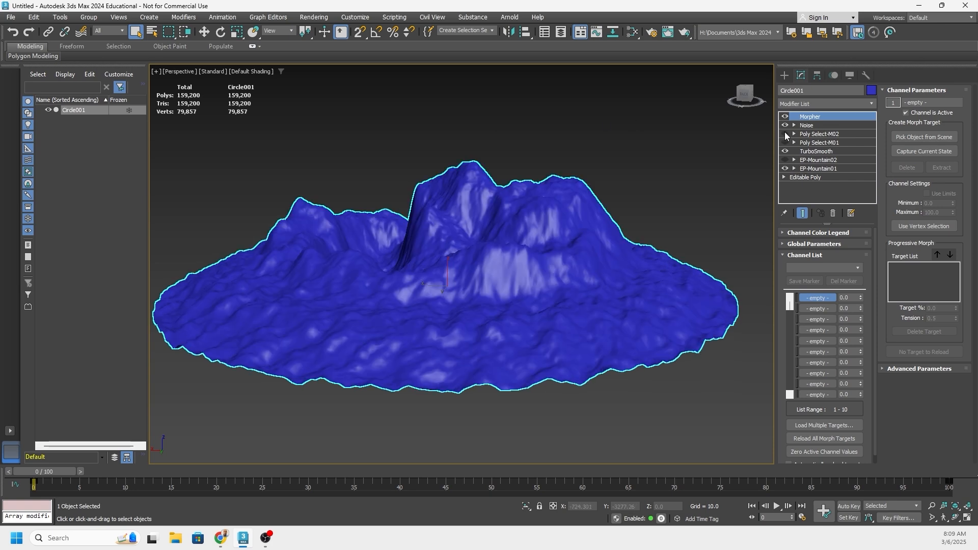
click(785, 143)
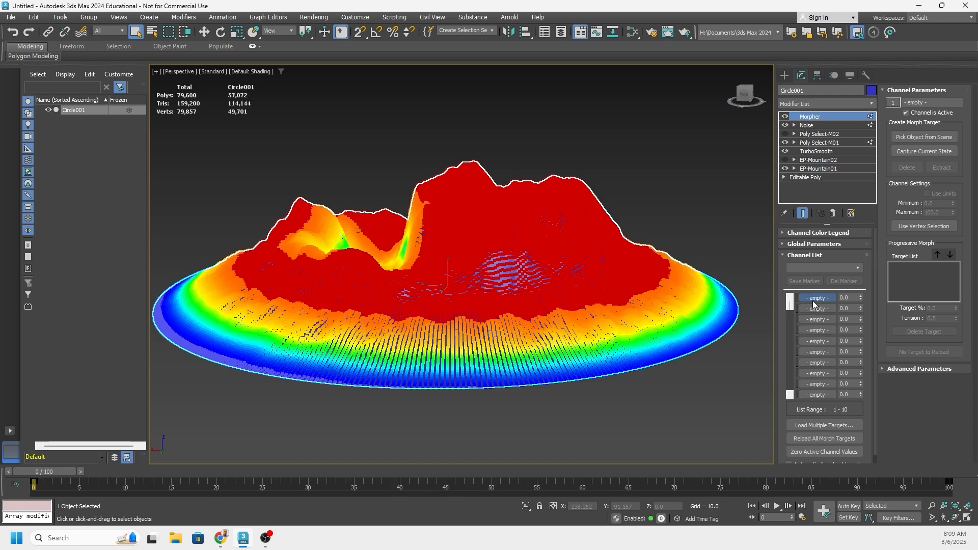
Disable Noise, Poly Select-M01 and EP-Mountain01 to flatten the terrain, and display it without the grid and with edged faces.
click(785, 126)
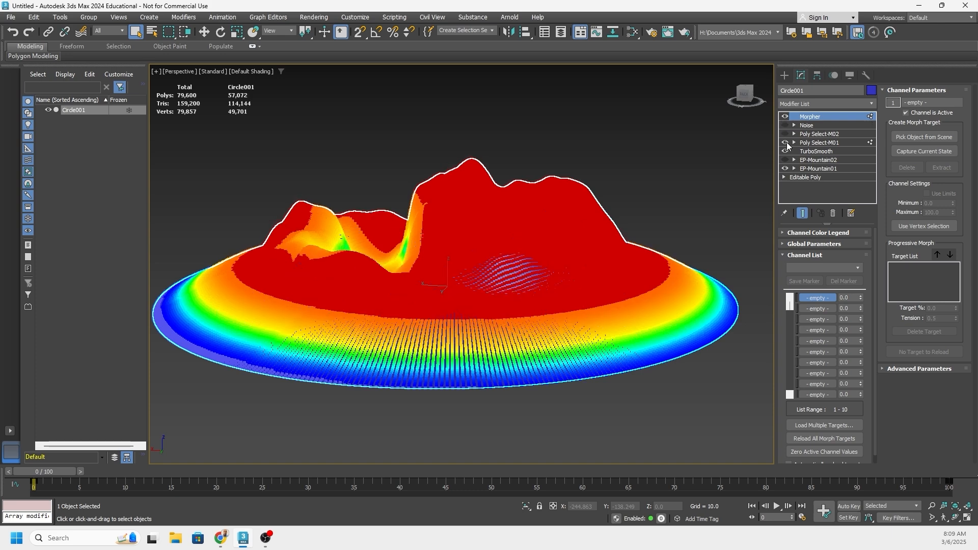
click(786, 144)
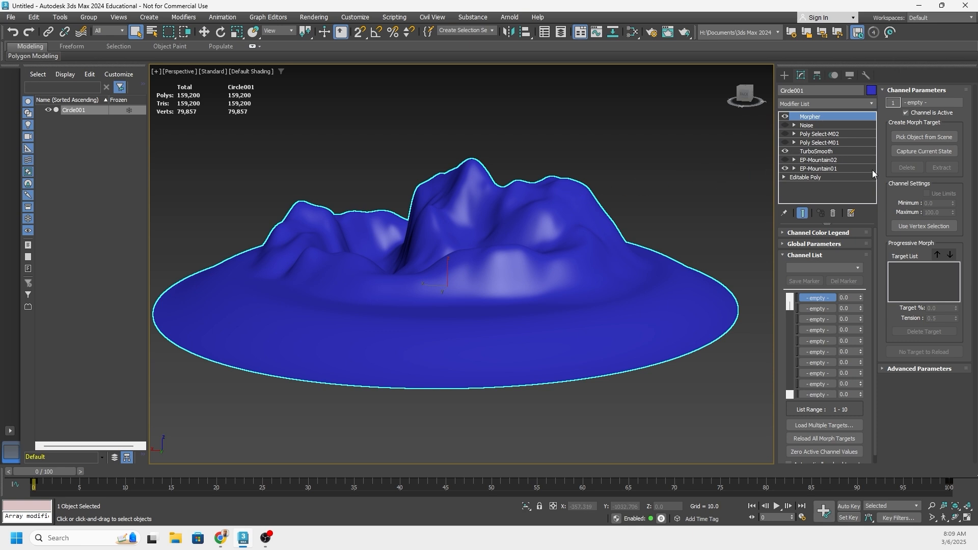
click(784, 169)
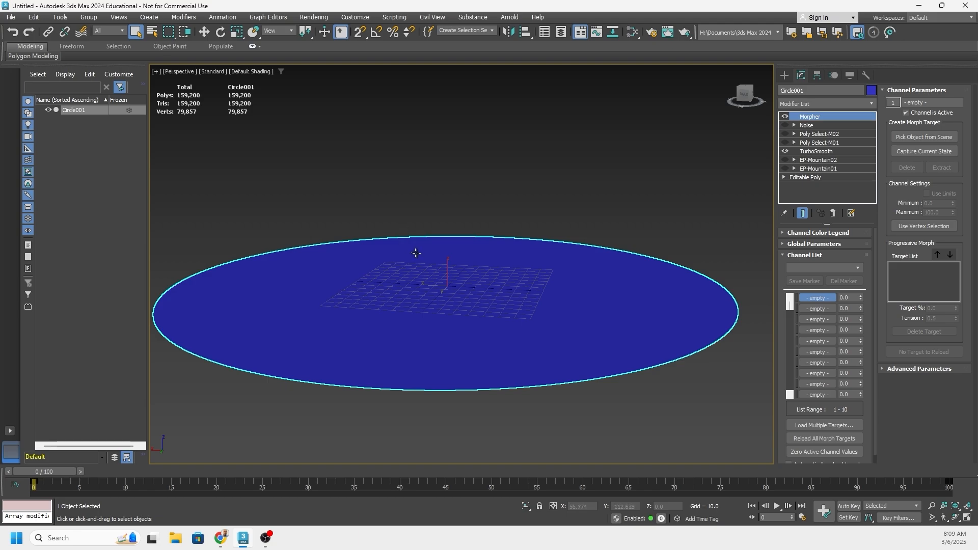
key(g)
mouse_move(459, 274)
alt+middle_down()
mouse_move(480, 274)
mouse_move(460, 289)
mouse_move(395, 262)
alt+middle_up()
key(F4)
alt+middle_drag(464, 239, 370, 216)
Capture the flat terrain's current state in the first Morpher channel and name it Flat.
click(834, 299)
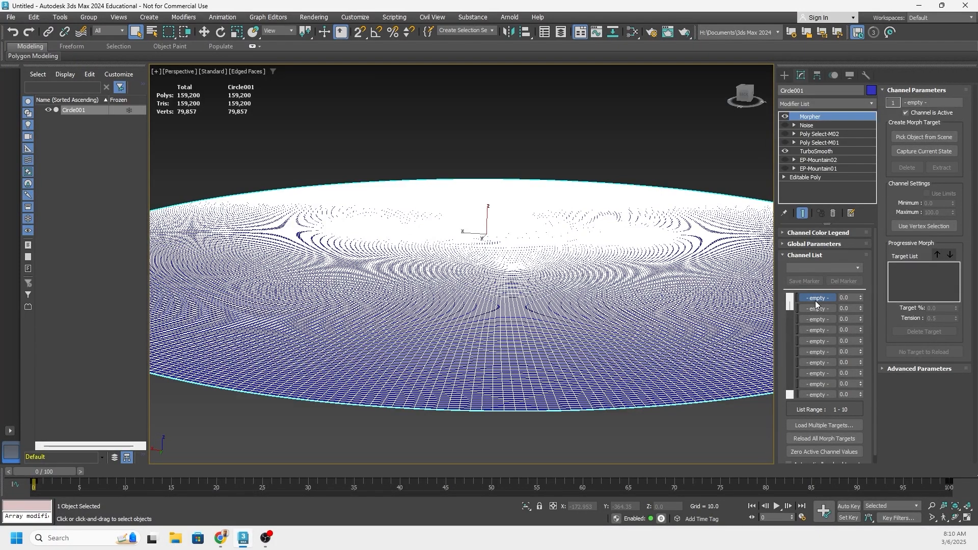
click(819, 341)
click(817, 373)
click(821, 299)
click(920, 151)
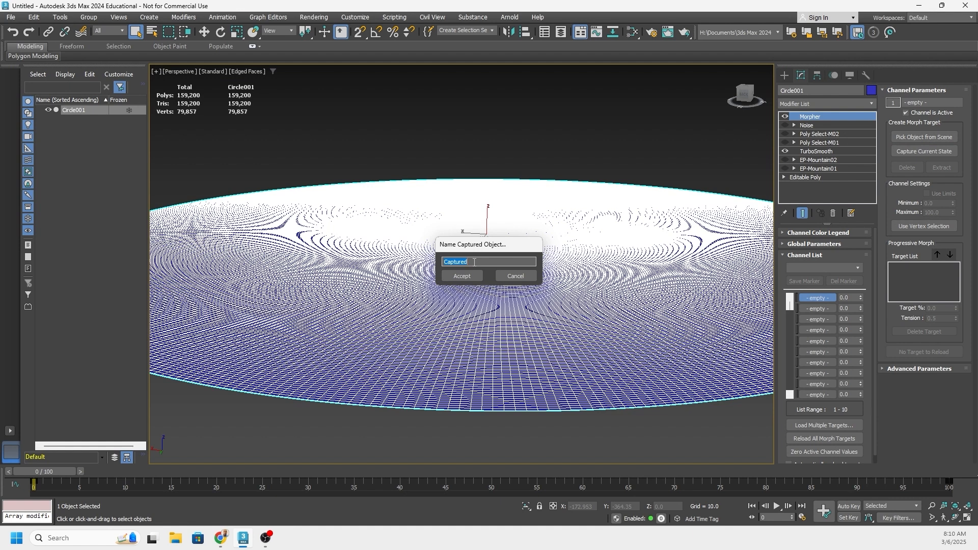
text(Flat)
click(460, 276)
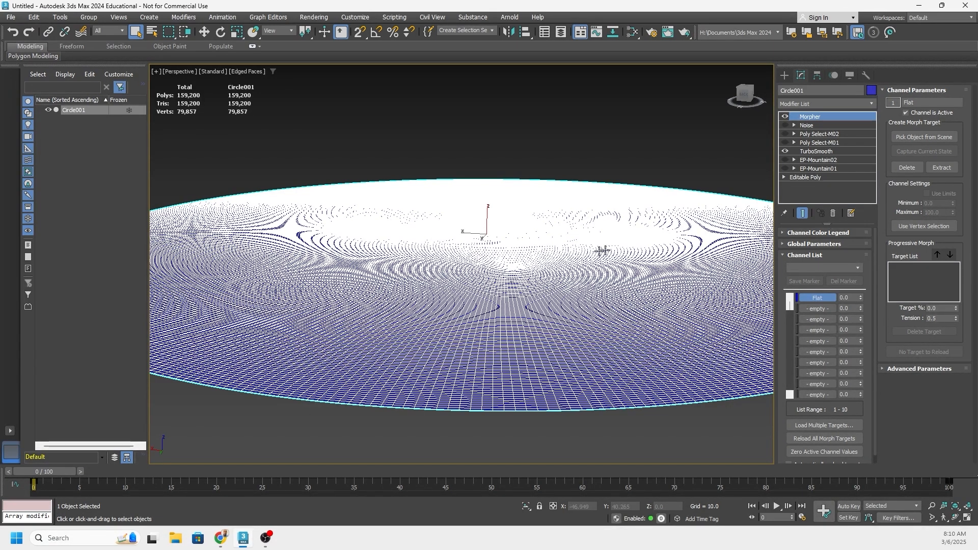
Choose the second Morpher channel and re-enable EP-Mountain01, Poly Select-M01 and Noise for the first mountain.
click(815, 309)
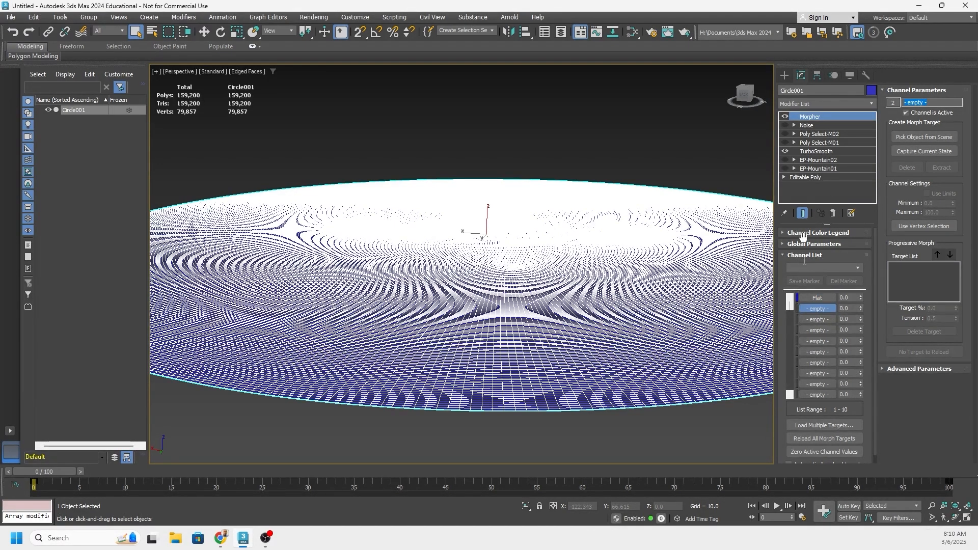
click(785, 168)
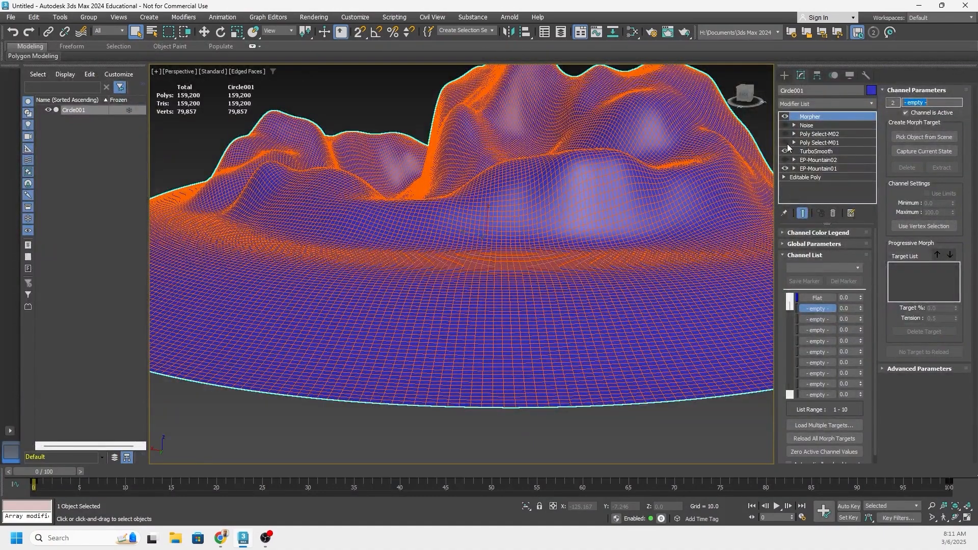
click(786, 143)
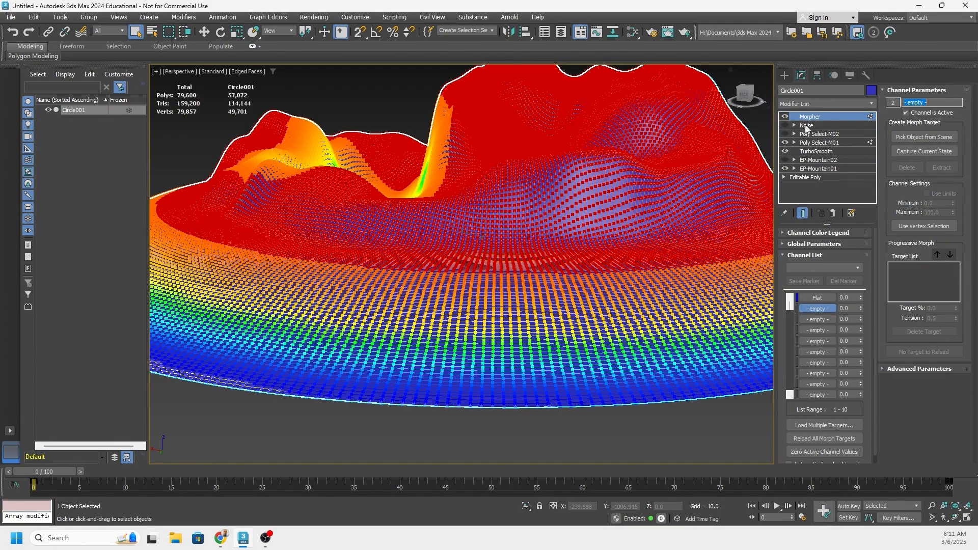
click(786, 125)
scroll(508, 196, down, 4)
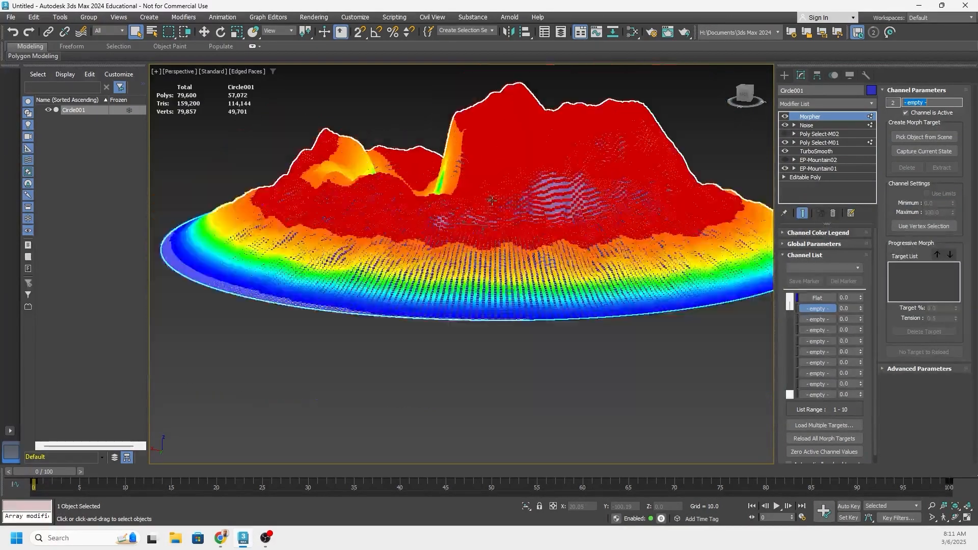
scroll(508, 196, up, 8)
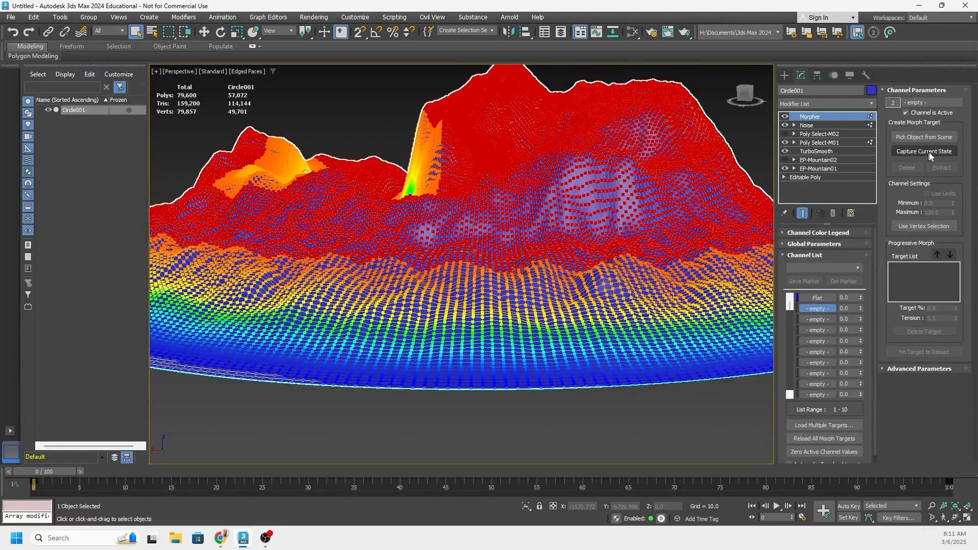
Capture the first mountain's current state in the second Morpher channel and name it M01.
click(931, 151)
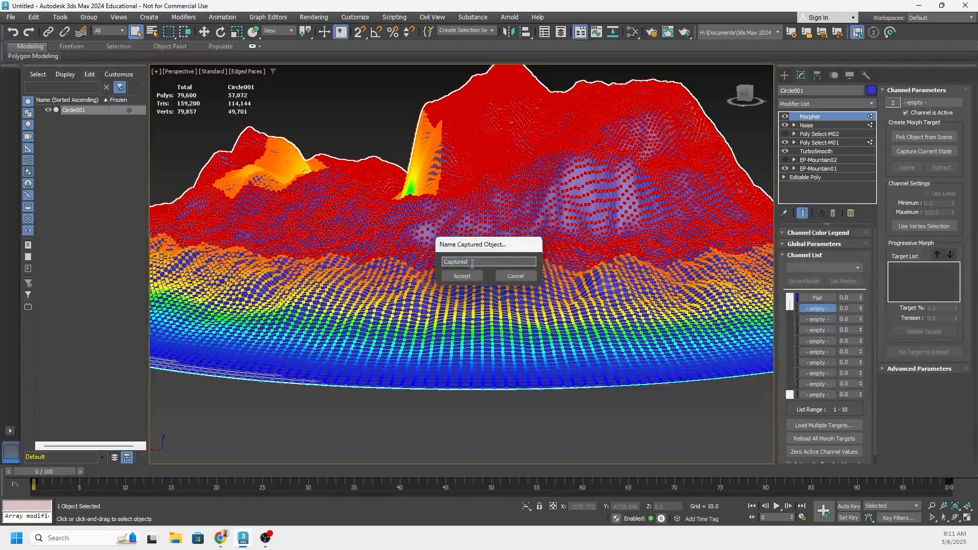
text(M01)
click(470, 274)
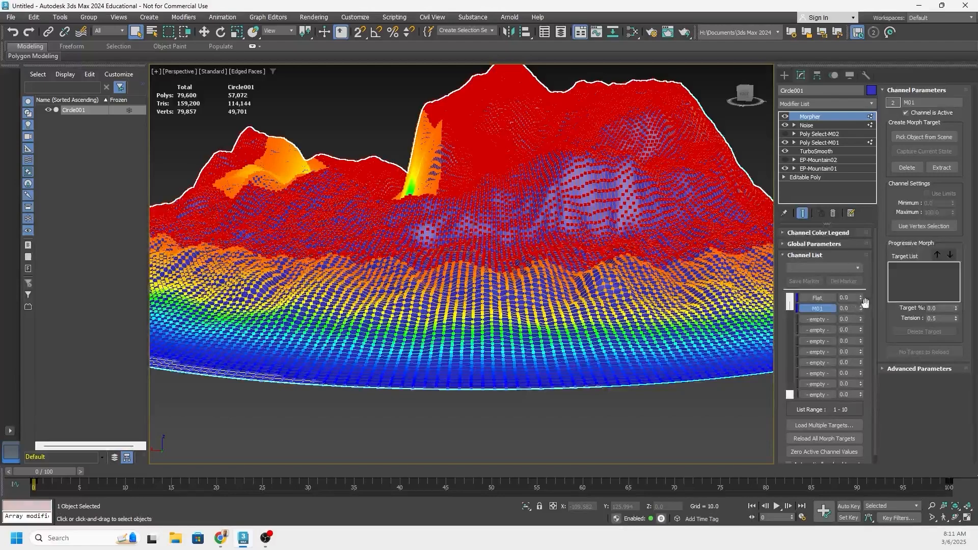
Test the Flat morph by raising its channel to 95, and set it back to 0.
drag(861, 298, 870, 249)
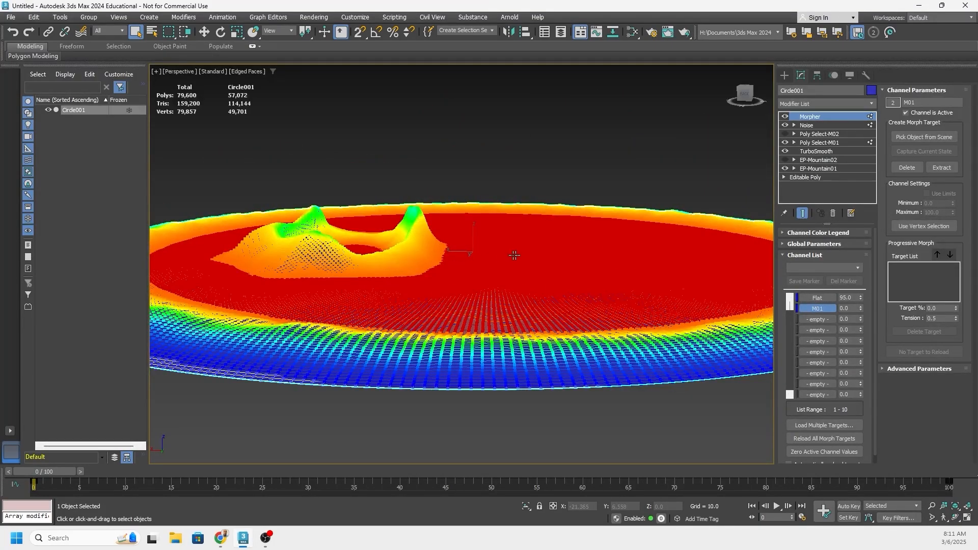
drag(861, 298, 867, 369)
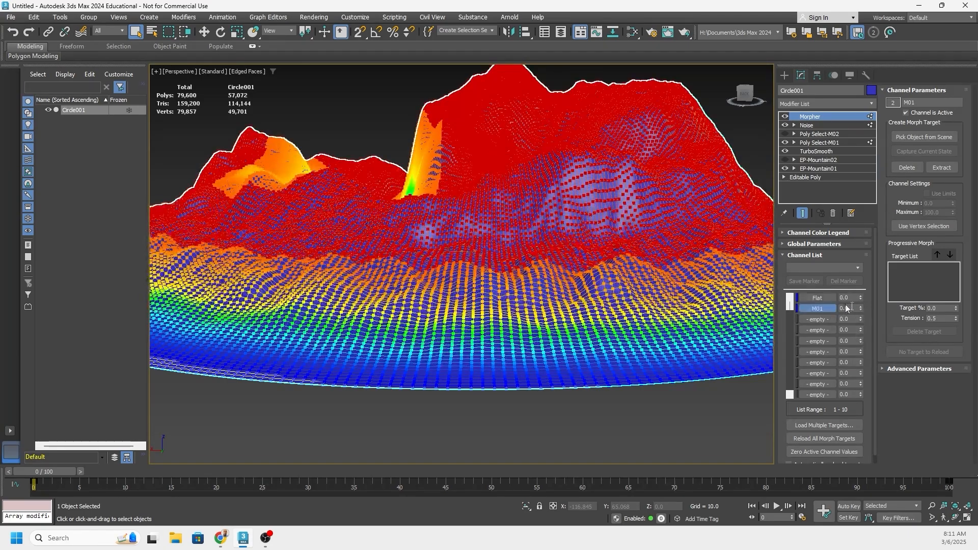
mouse_move(861, 299)
mouse_down()
mouse_move(861, 268)
mouse_move(863, 303)
mouse_up()
Choose the third Morpher channel, disable EP-Mountain01 and Poly Select-M01, enable EP-Mountain02 and Poly Select-M02, and check the unselected terrain.
click(817, 319)
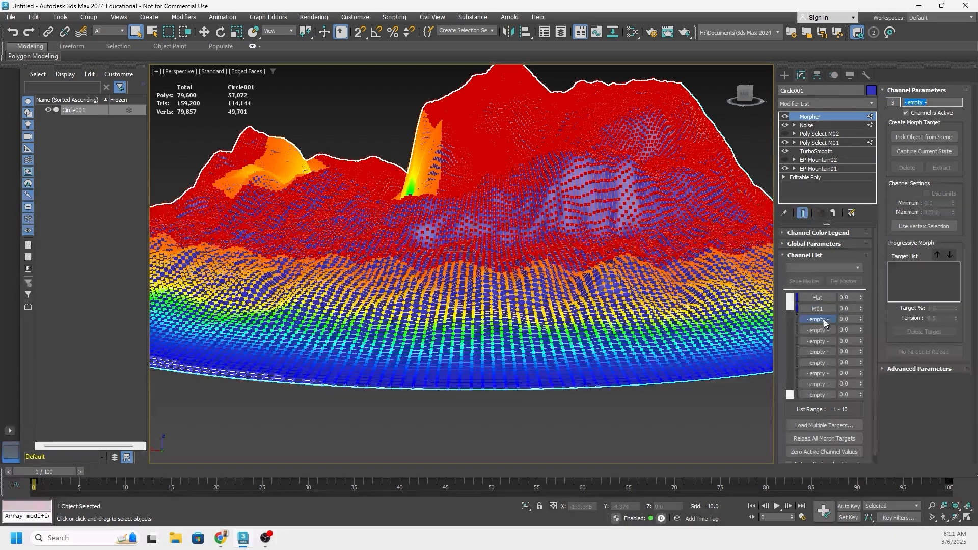
click(785, 168)
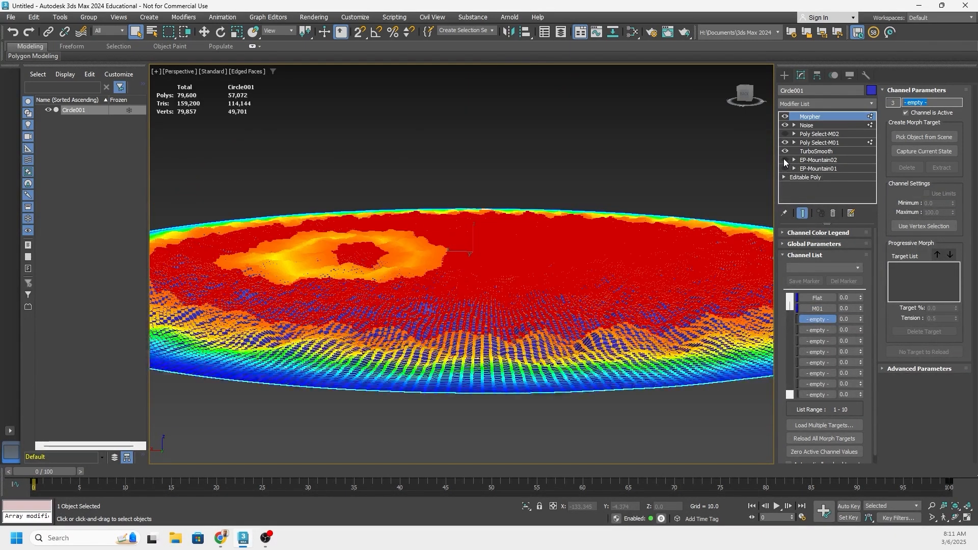
click(785, 160)
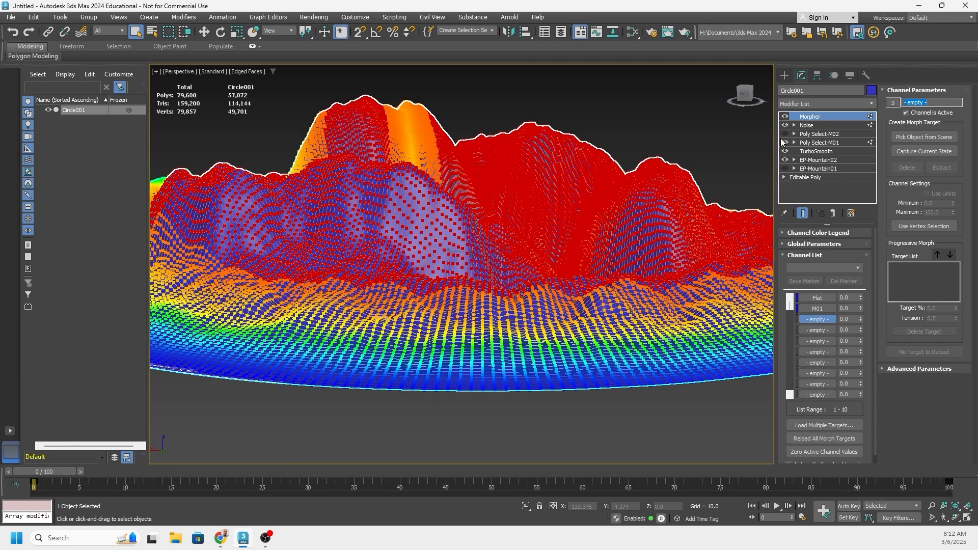
click(785, 142)
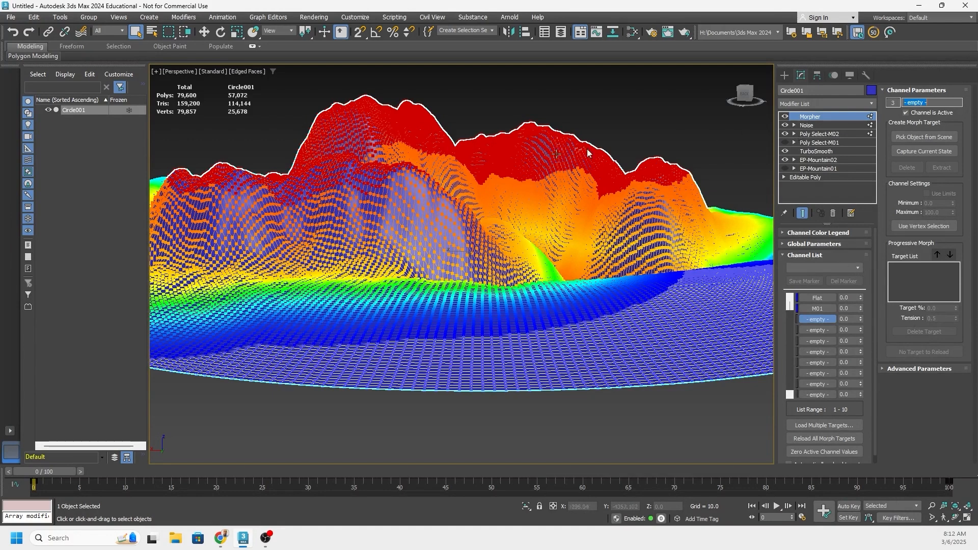
click(605, 118)
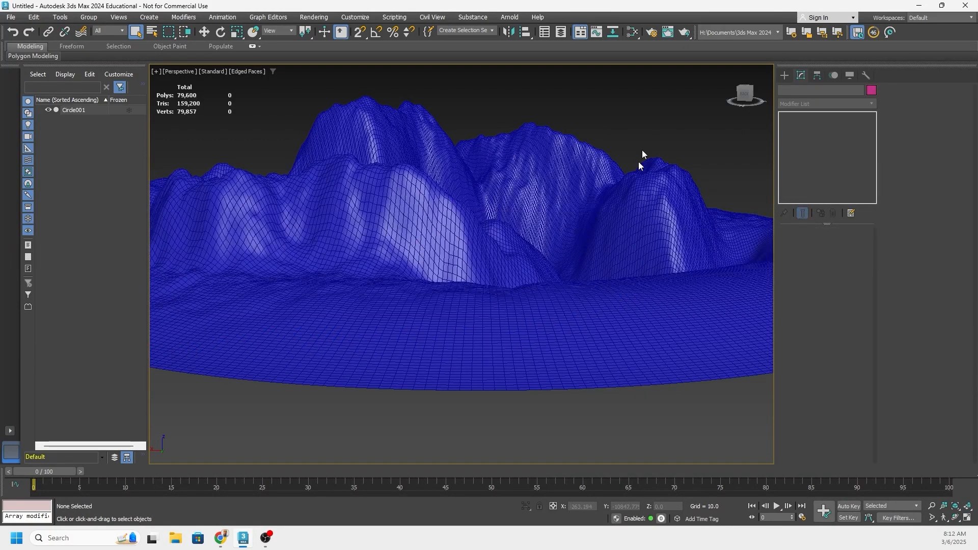
click(641, 219)
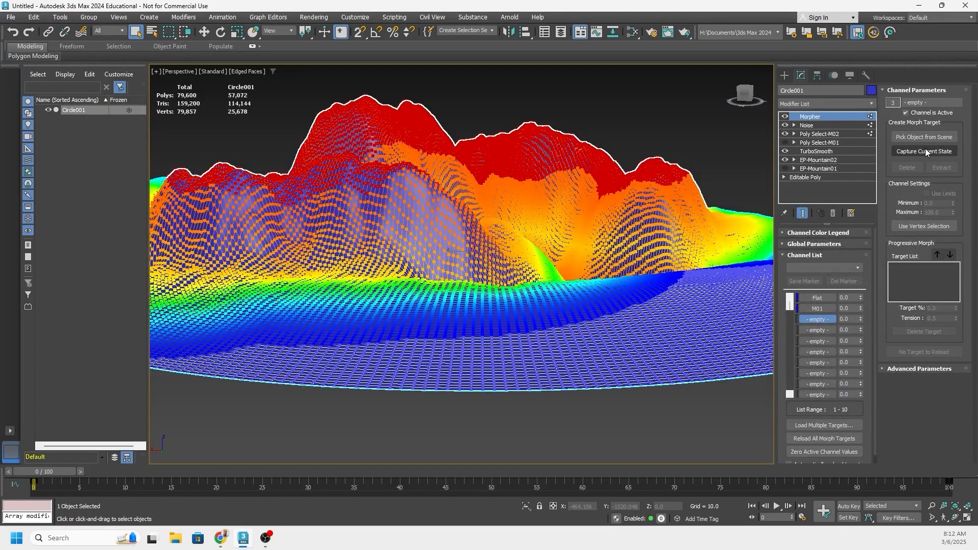
Capture the second mountain's current state in the third Morpher channel and name it M02.
click(906, 151)
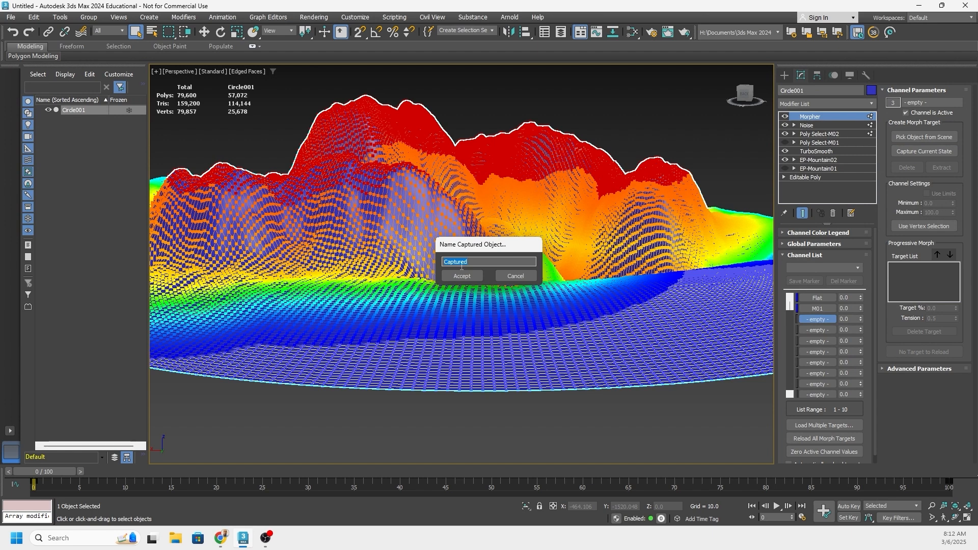
text(M02)
click(462, 275)
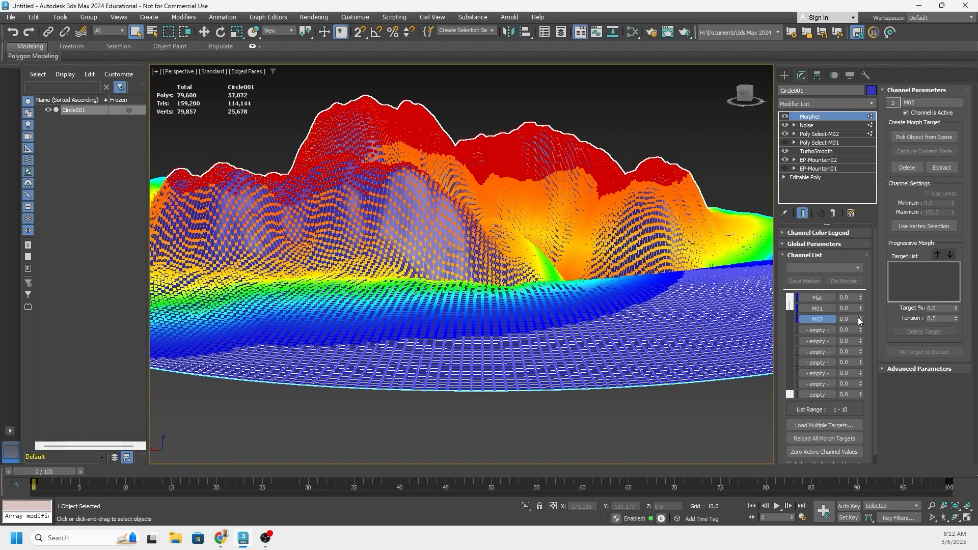
Test the M01 and Flat morphs by raising each channel to 100, and set both channels back to 0.
drag(861, 310, 879, 226)
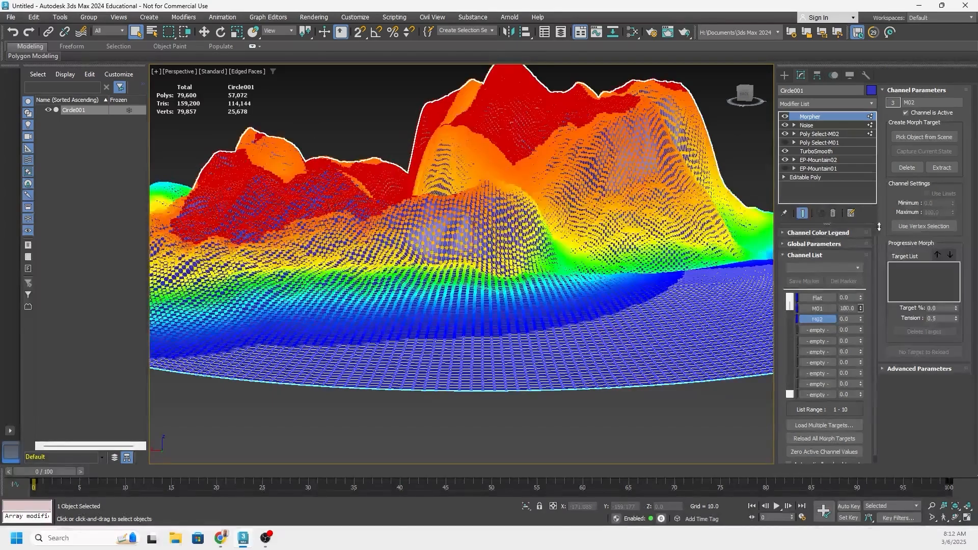
drag(862, 307, 858, 336)
drag(861, 299, 863, 226)
scroll(584, 235, down, 3)
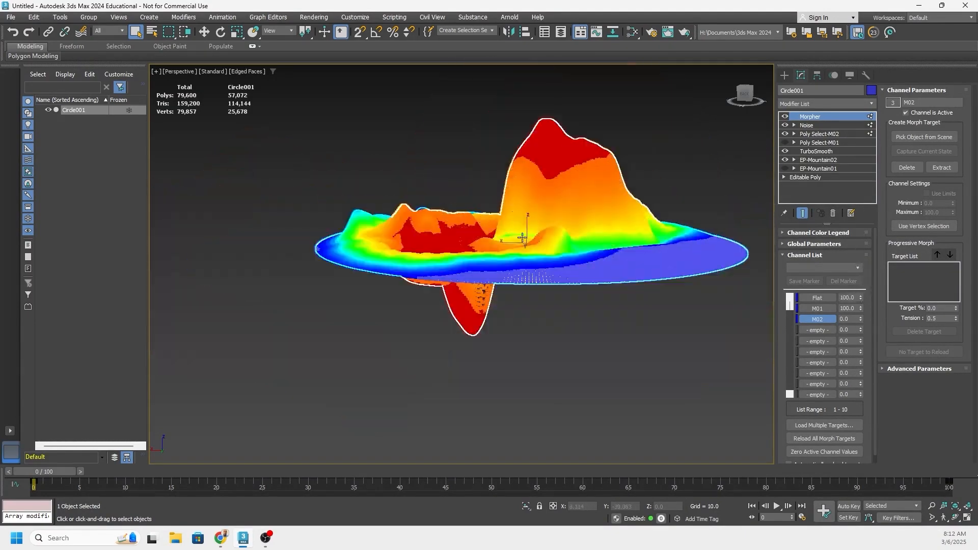
alt+middle_drag(523, 236, 559, 242)
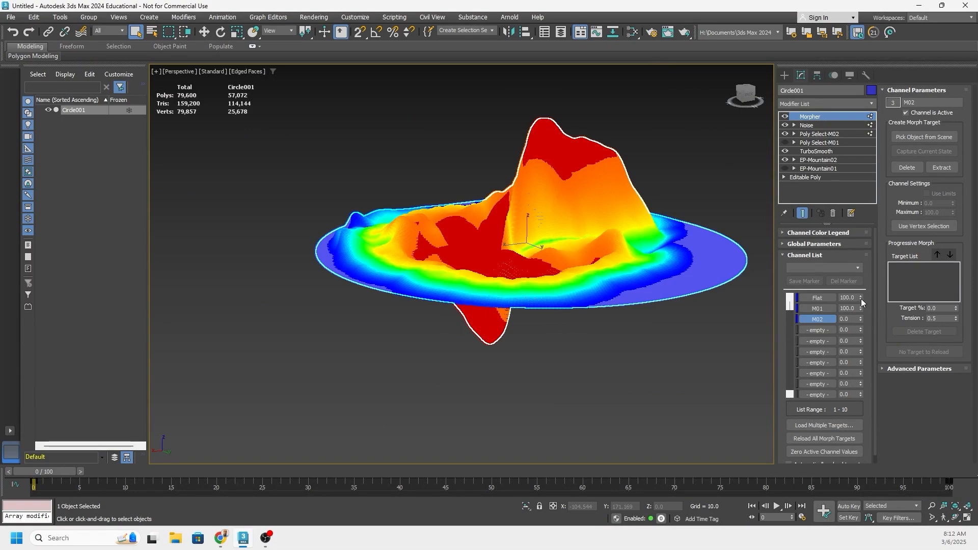
drag(861, 299, 866, 358)
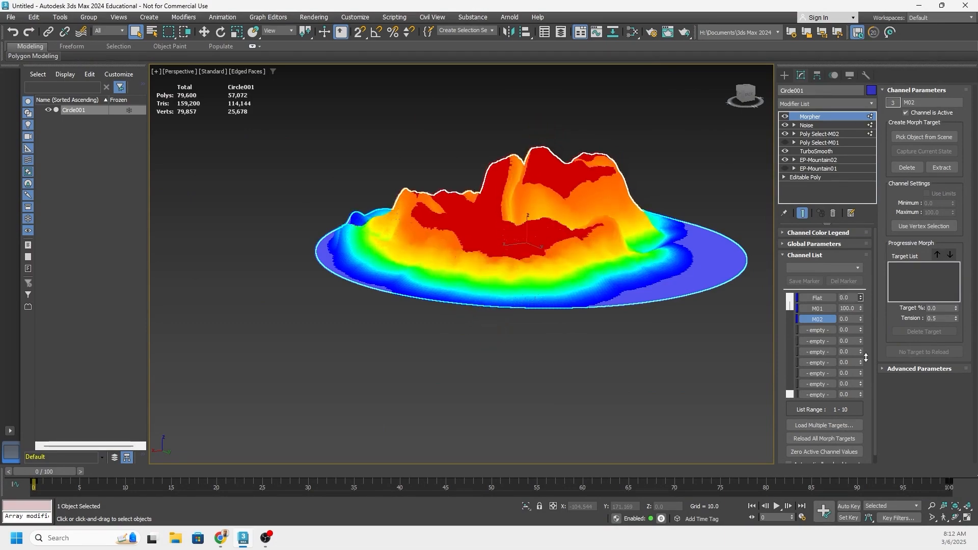
right_click(860, 310)
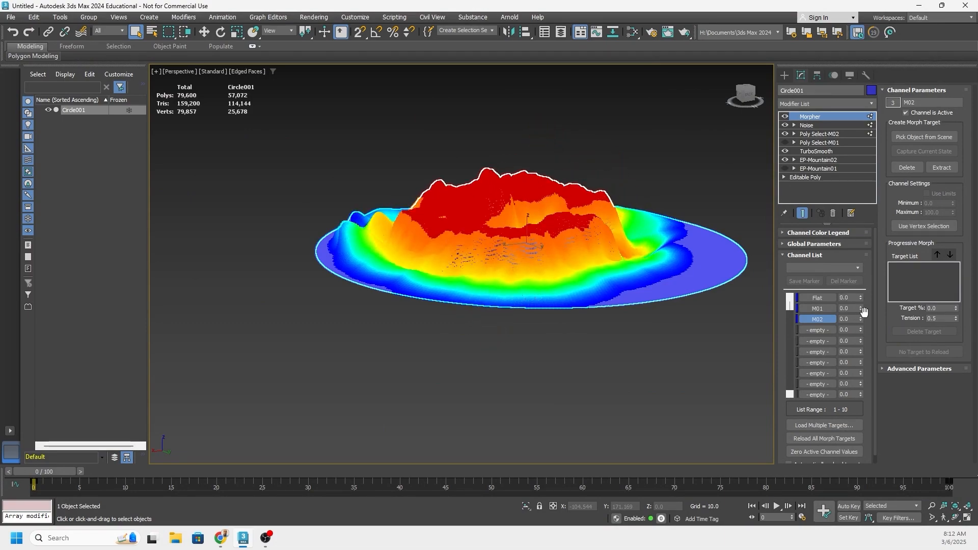
Examine the second mountain's terrain from several angles with all morph channels at 0.
alt+middle_drag(530, 239, 603, 194)
scroll(595, 237, up, 6)
scroll(596, 237, down, 4)
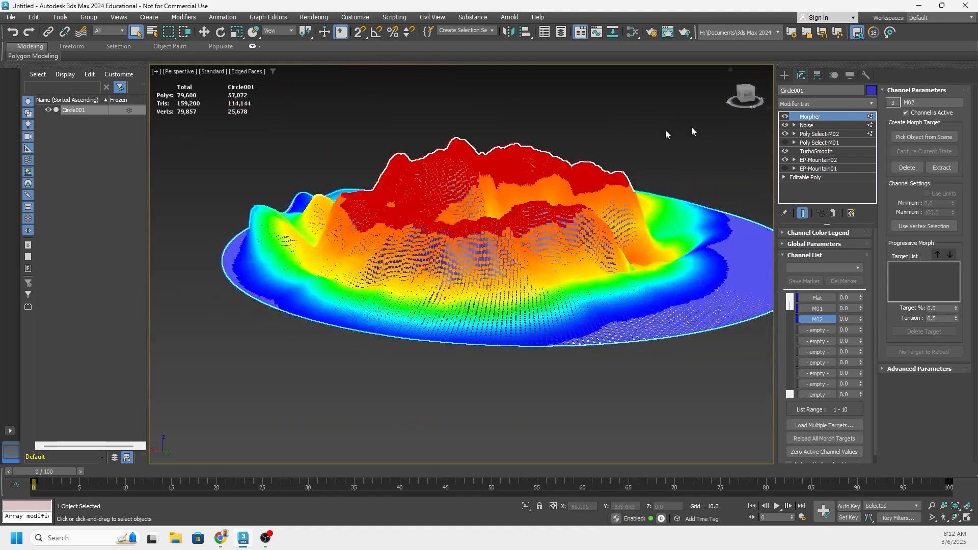
alt+middle_drag(665, 131, 696, 160)
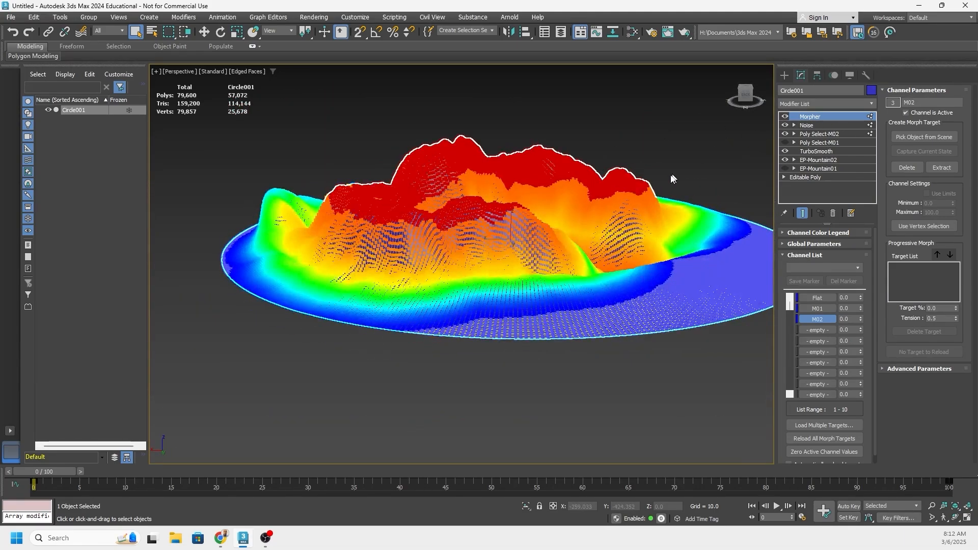
alt+middle_drag(487, 208, 446, 211)
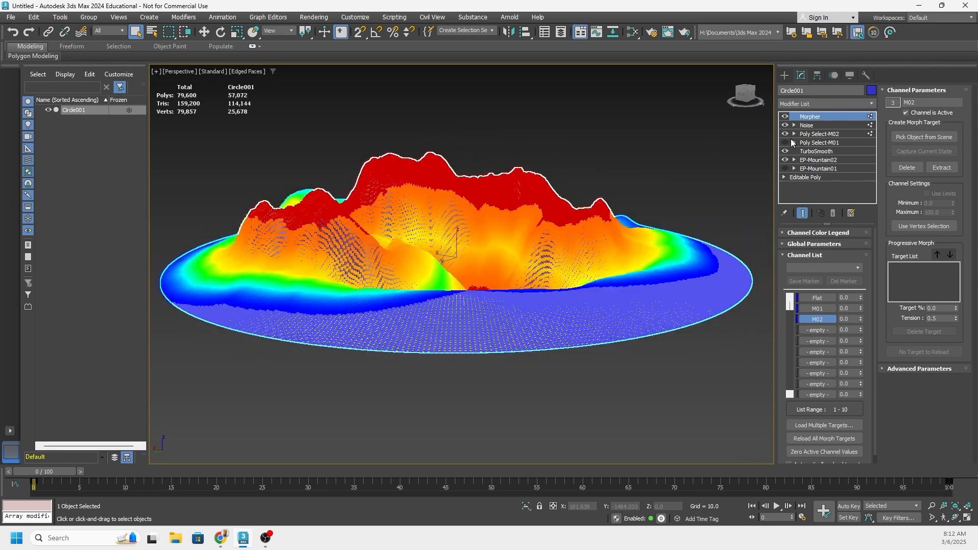
alt+middle_drag(438, 156, 491, 163)
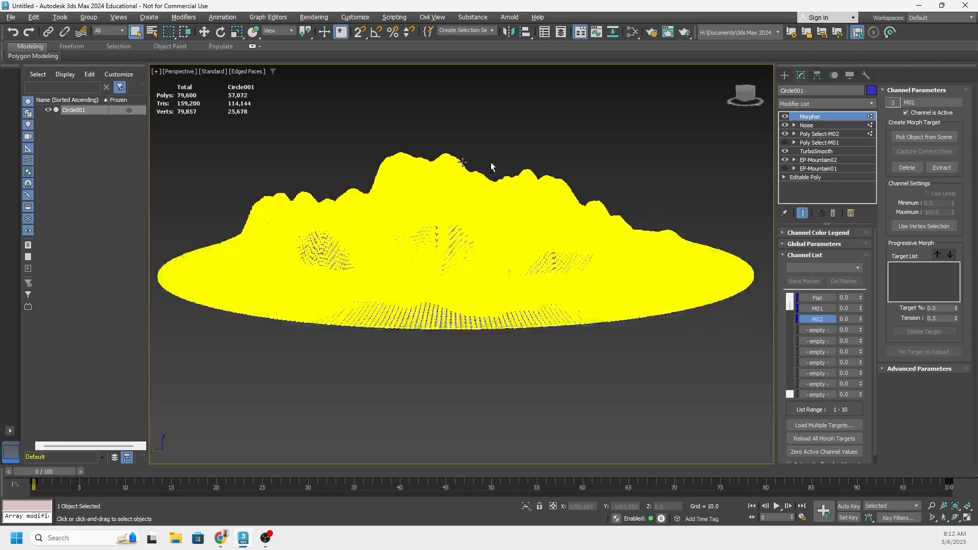
alt+middle_drag(446, 191, 522, 200)
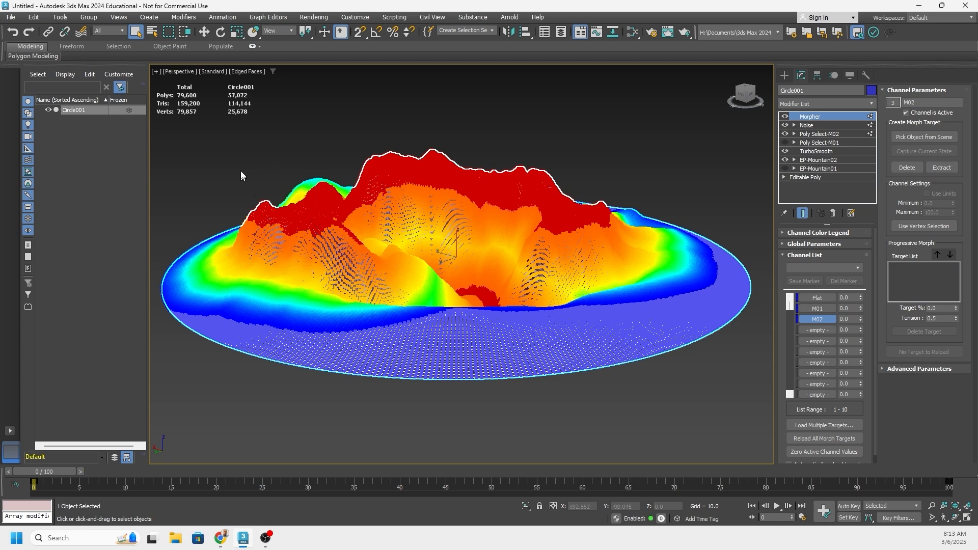
click(814, 125)
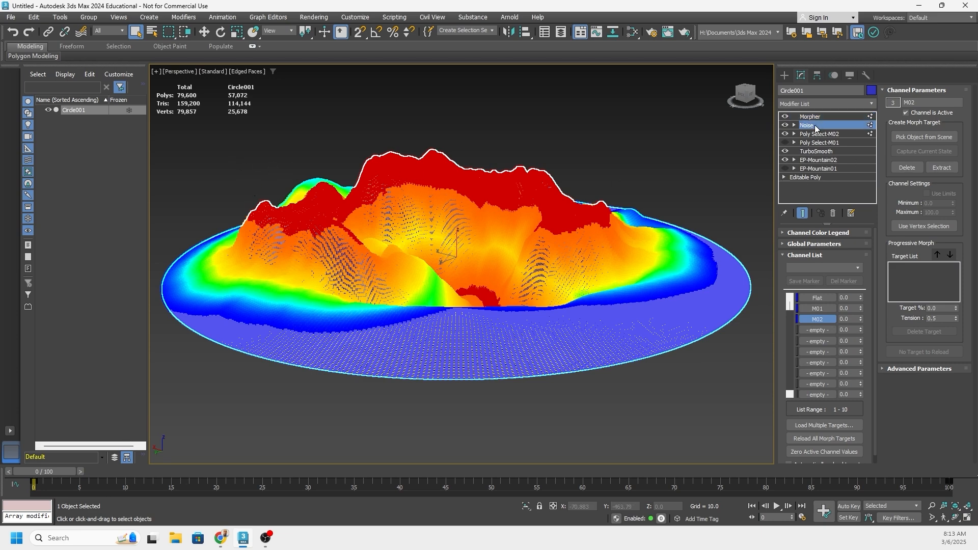
shift+click(817, 177)
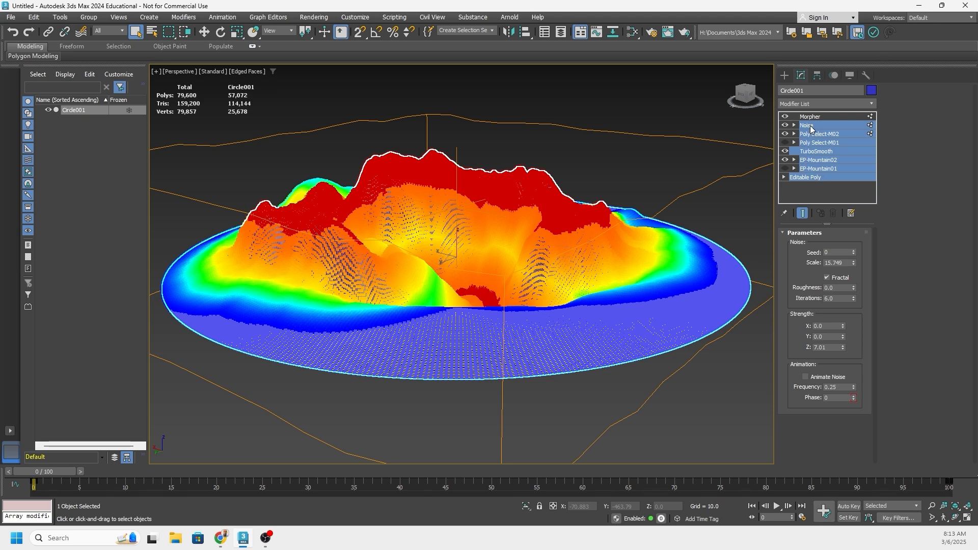
right_click(811, 126)
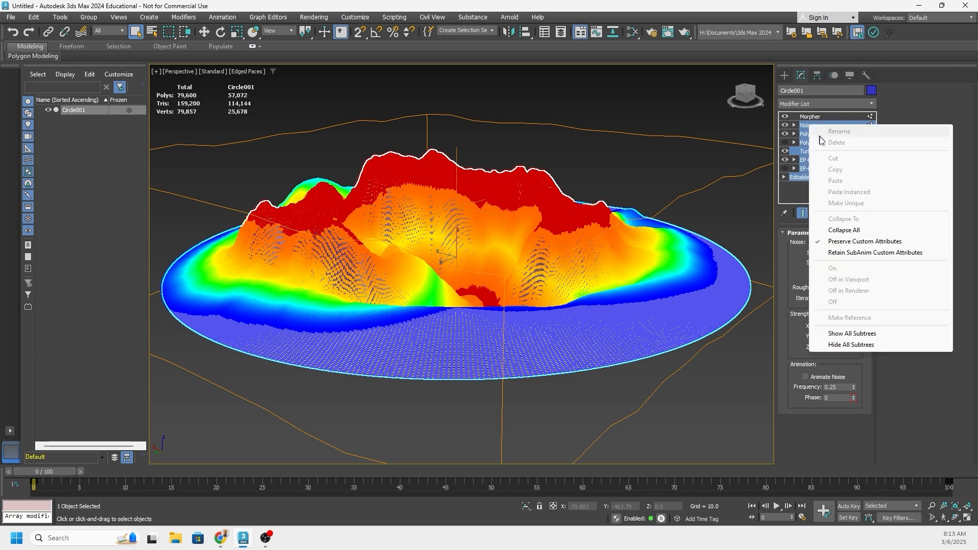
click(803, 129)
click(817, 124)
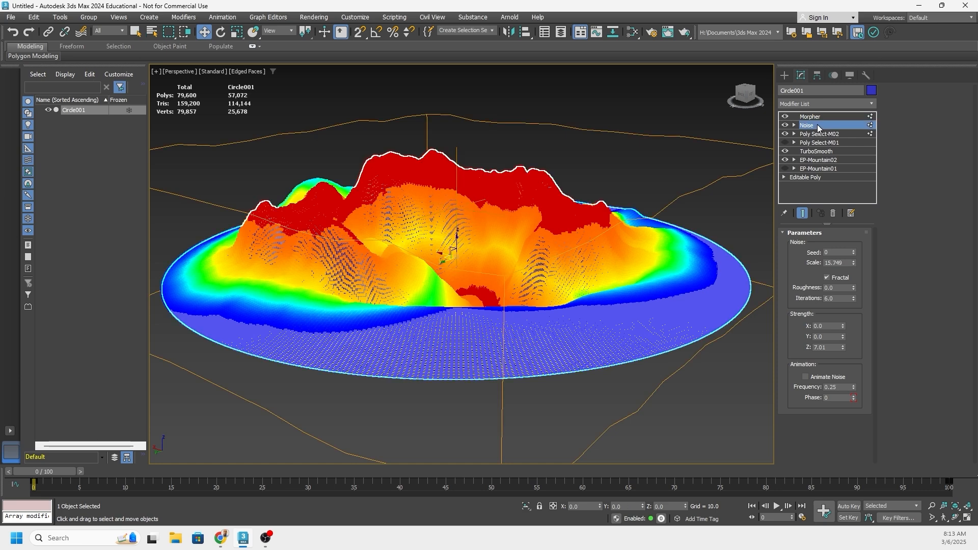
click(817, 124)
click(819, 134)
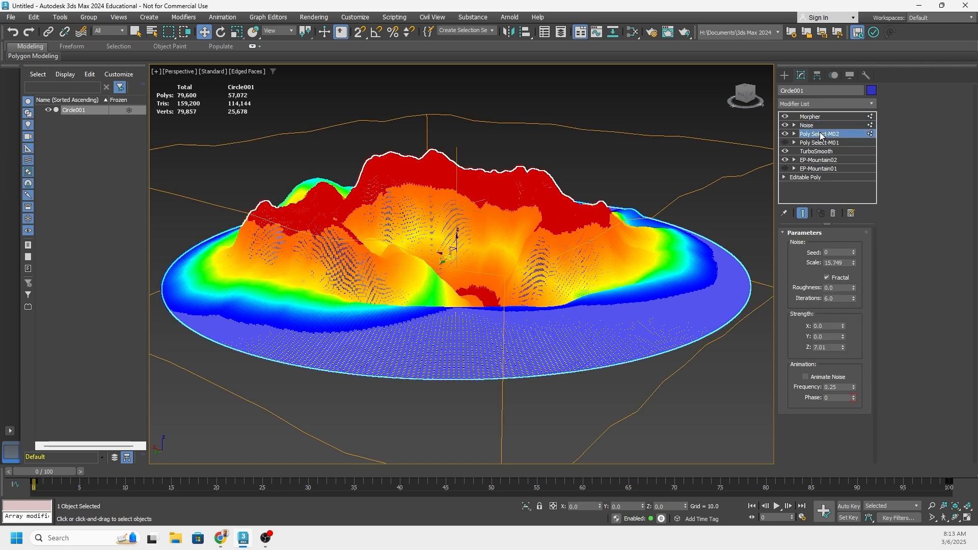
click(815, 128)
right_click(805, 124)
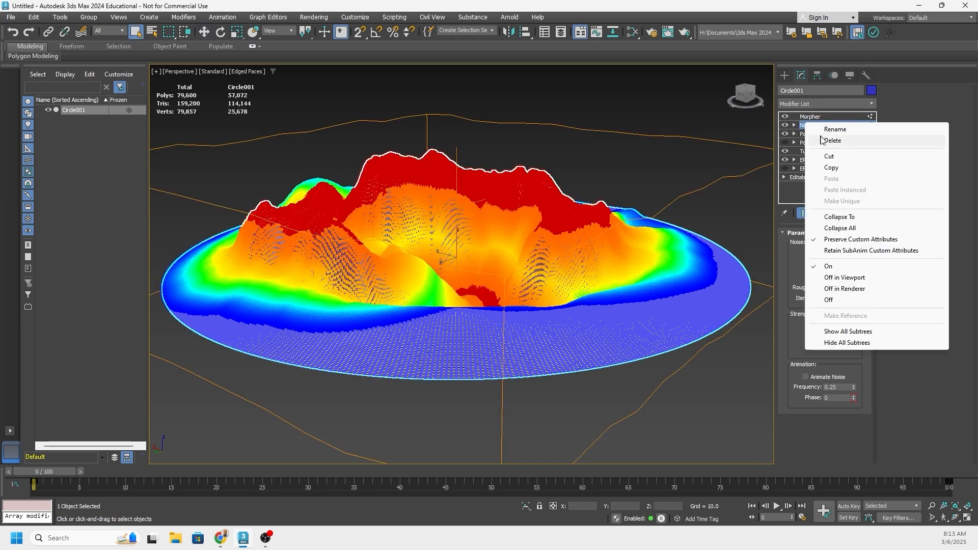
click(799, 125)
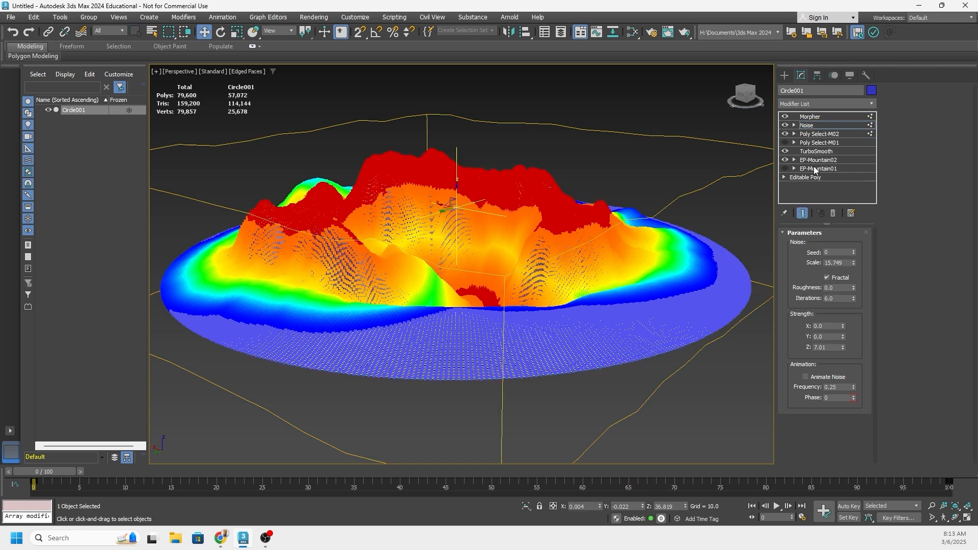
click(818, 135)
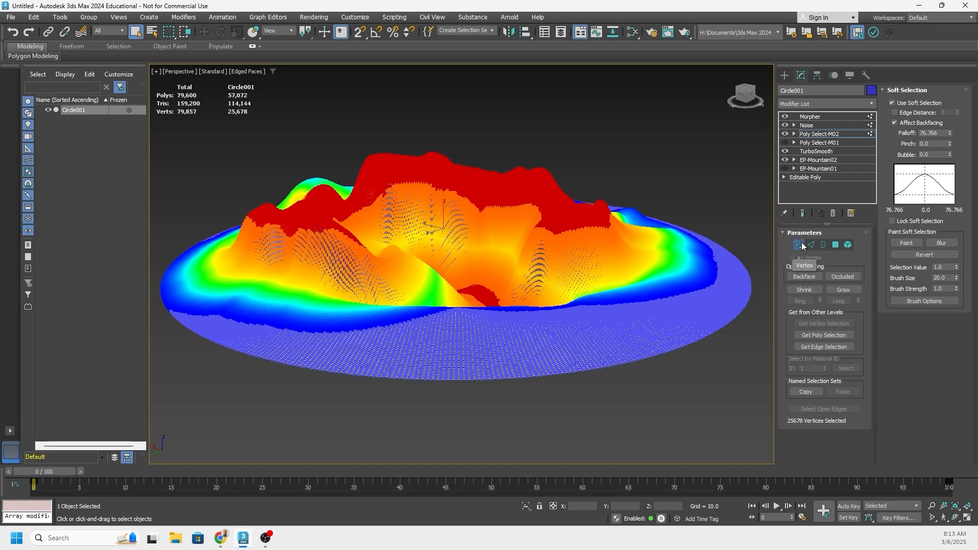
click(816, 125)
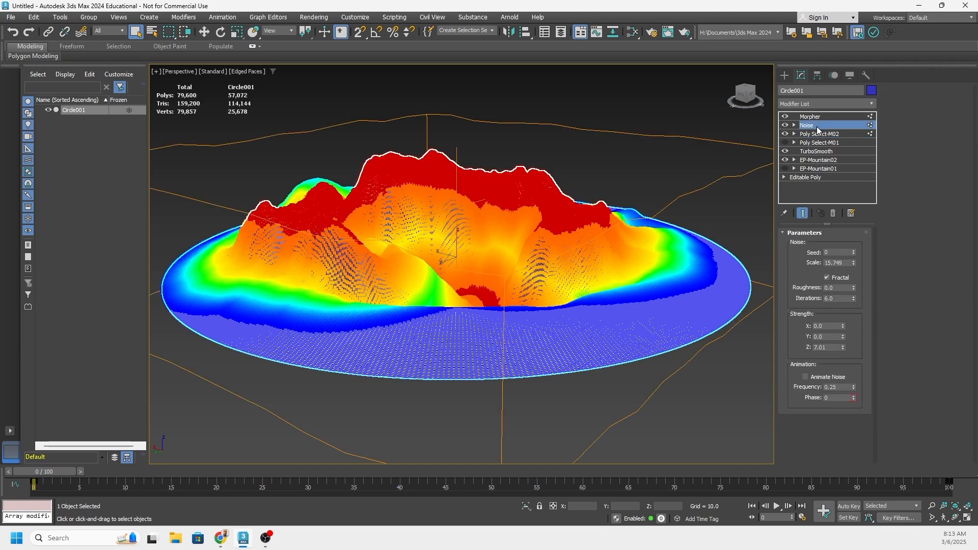
right_click(805, 127)
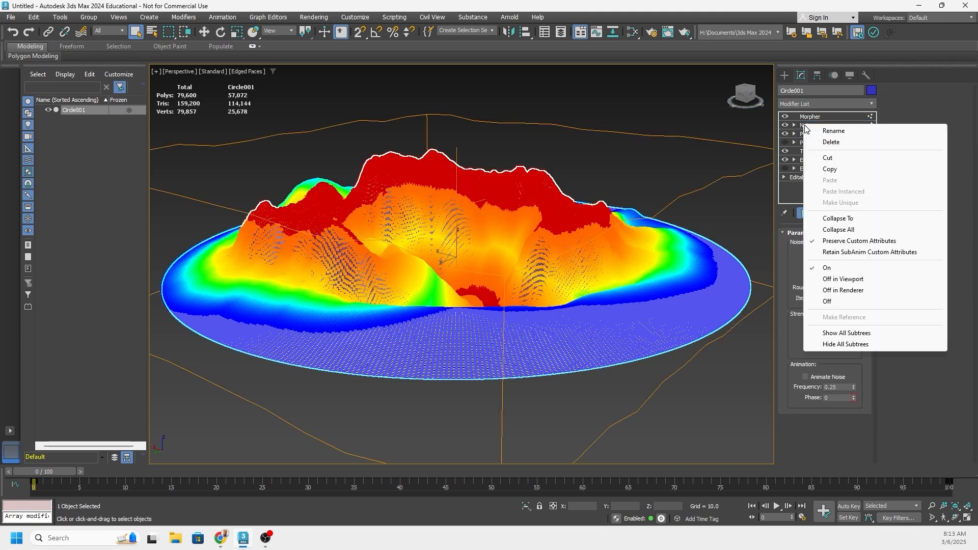
click(838, 219)
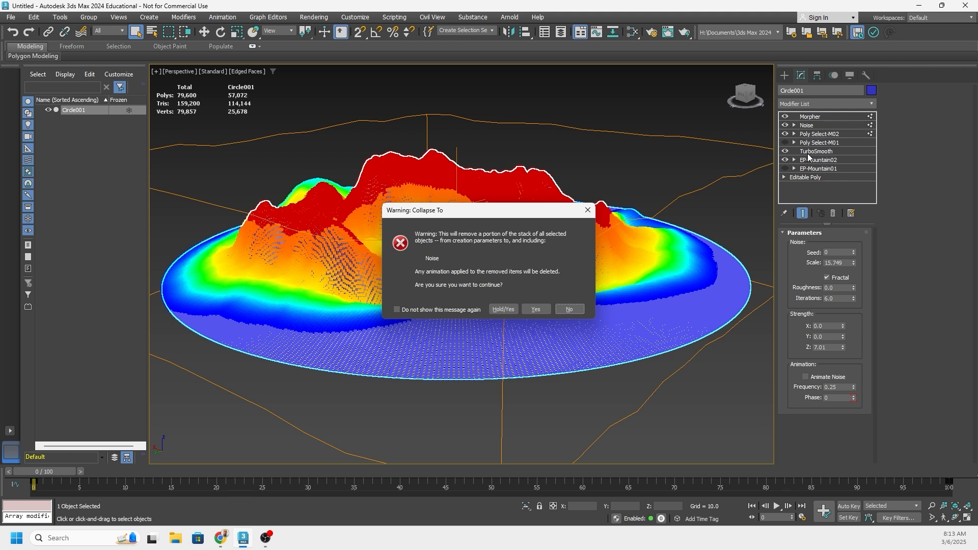
click(587, 210)
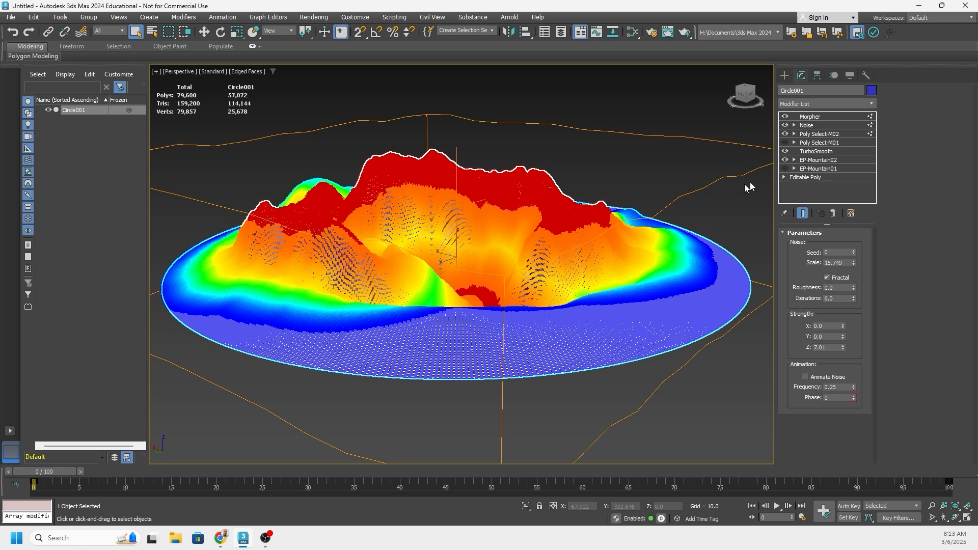
Disable the Noise, Poly Select-M02 and EP-Mountain02 modifiers to flatten the terrain beneath the Morpher.
click(785, 126)
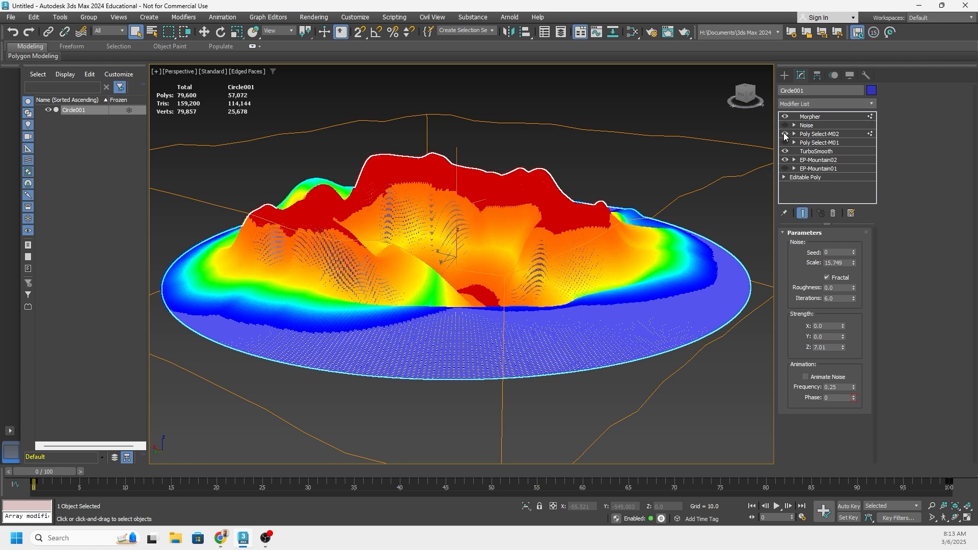
click(785, 134)
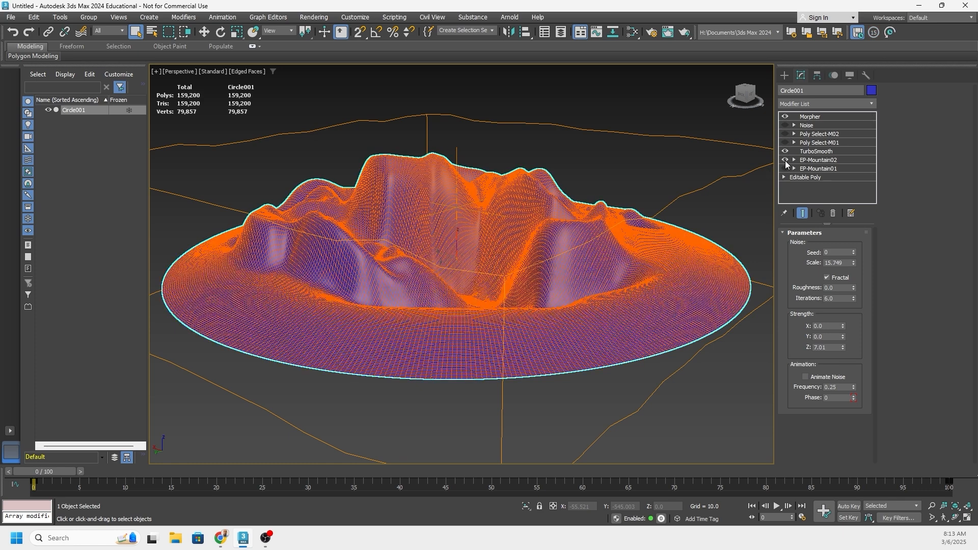
click(785, 160)
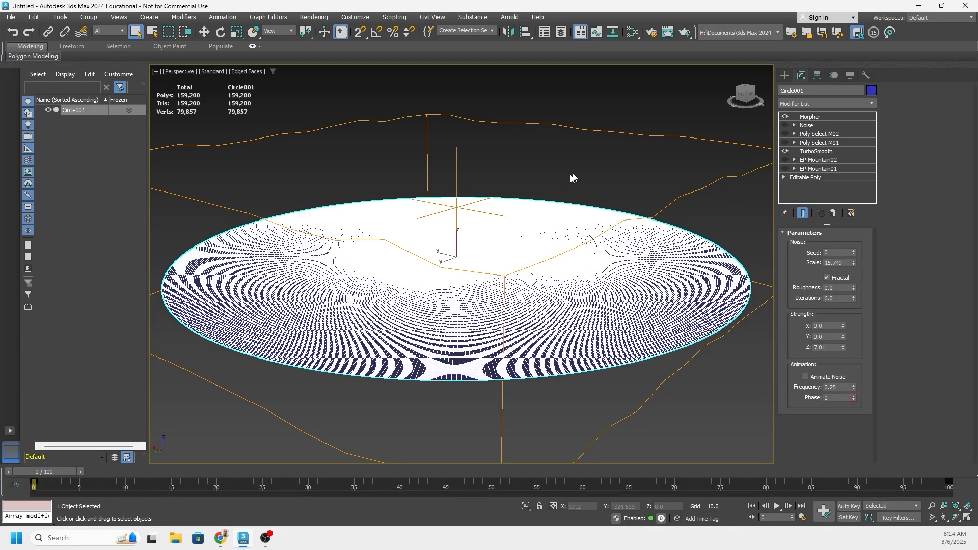
Collapse the modifier stack from the base up to Noise, keeping the Morpher above it.
right_click(810, 126)
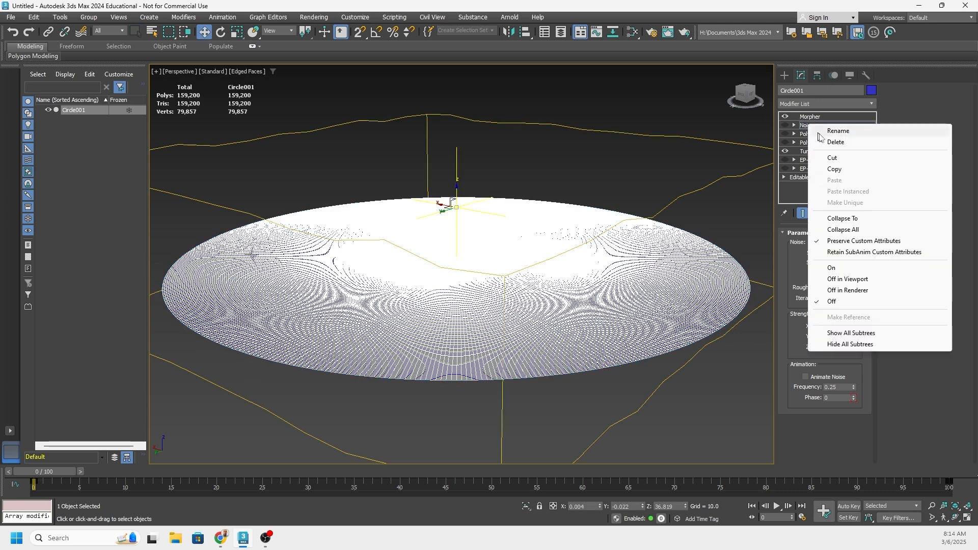
click(843, 219)
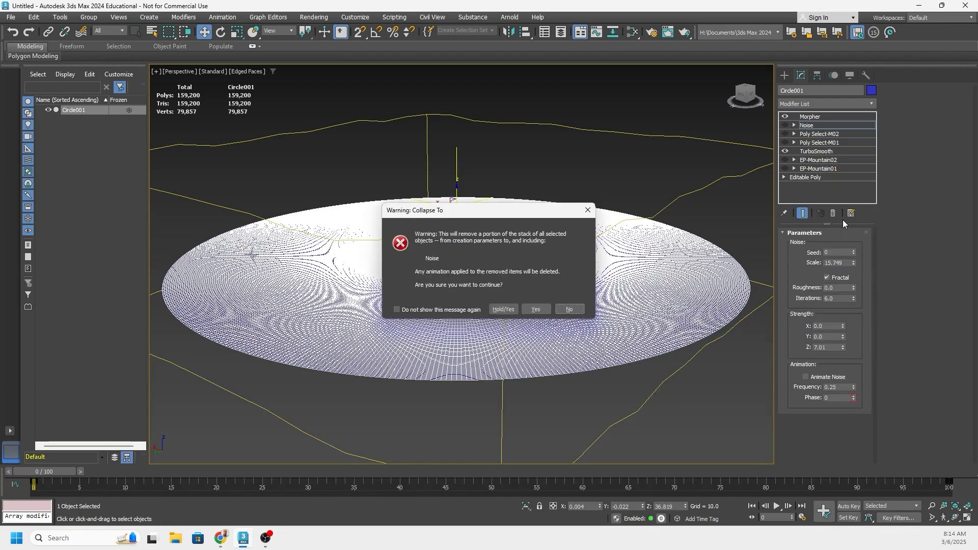
click(535, 309)
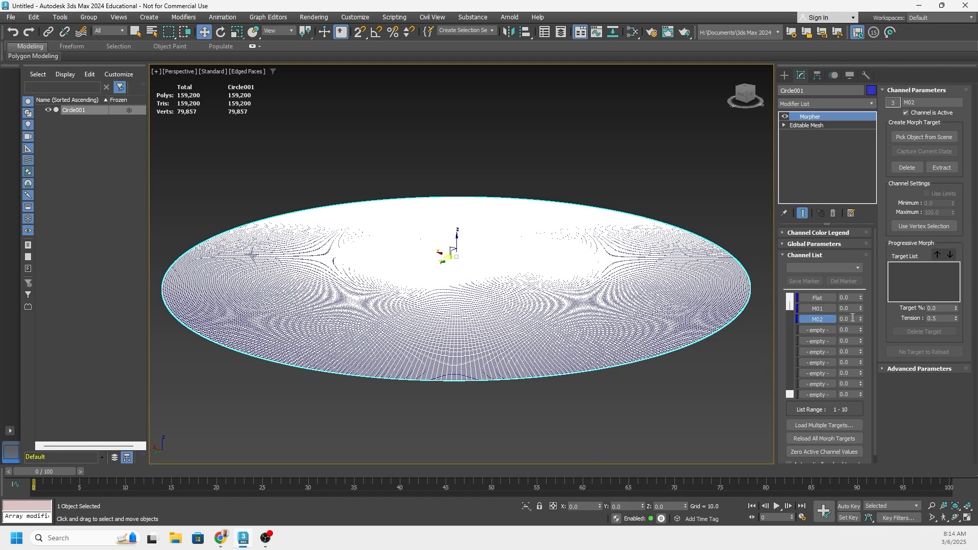
Raise the M01 and M02 morph channels to 100 and inspect the combined mountains from several angles.
drag(861, 309, 874, 245)
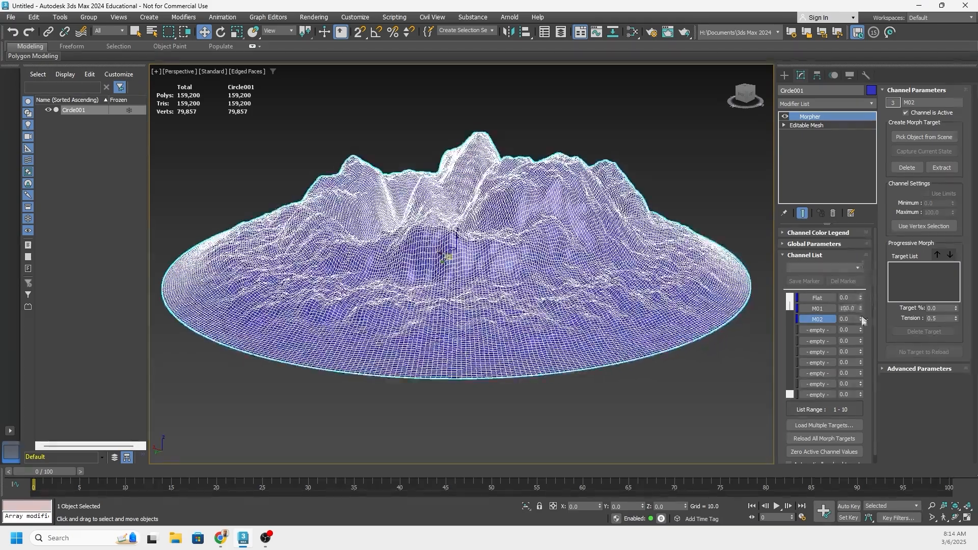
drag(862, 319, 858, 219)
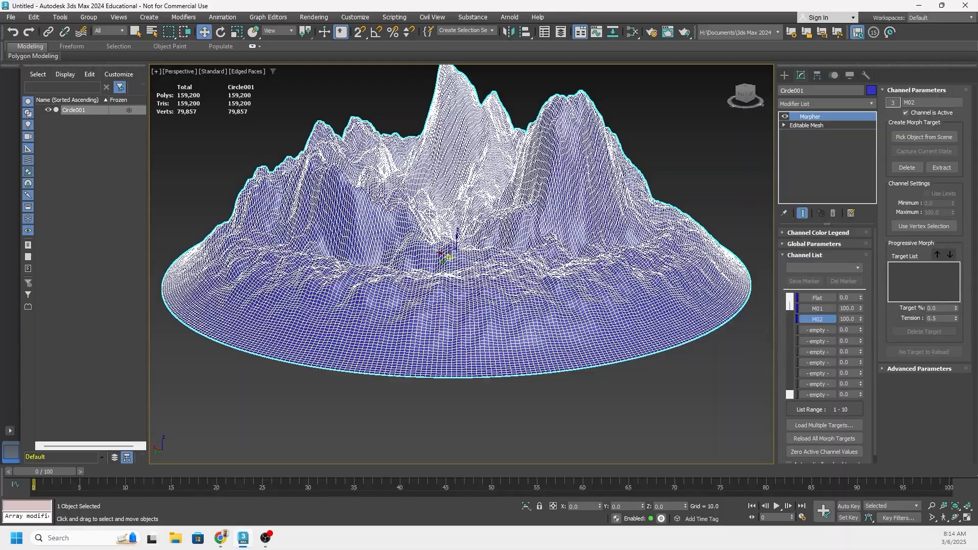
alt+middle_drag(614, 288, 622, 257)
alt+middle_drag(441, 259, 484, 257)
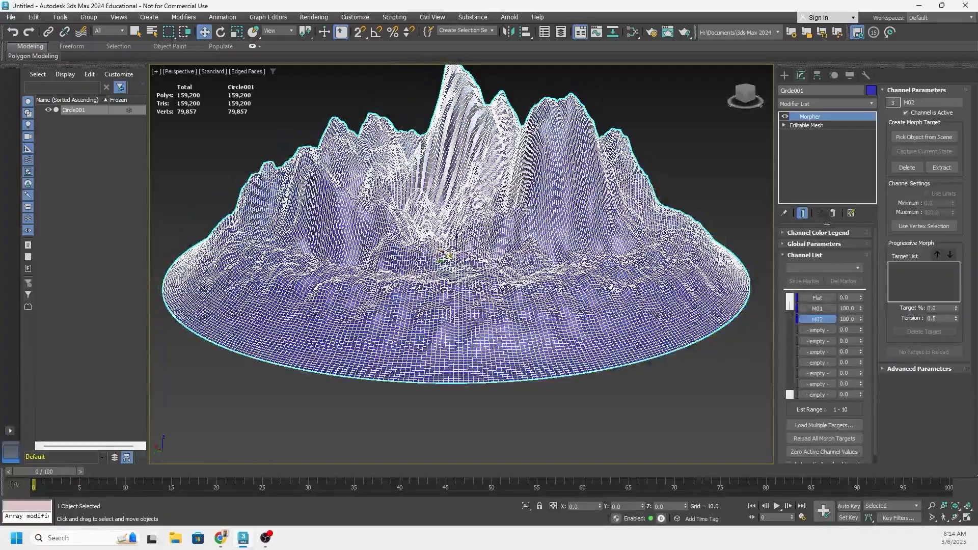
alt+middle_drag(526, 209, 749, 253)
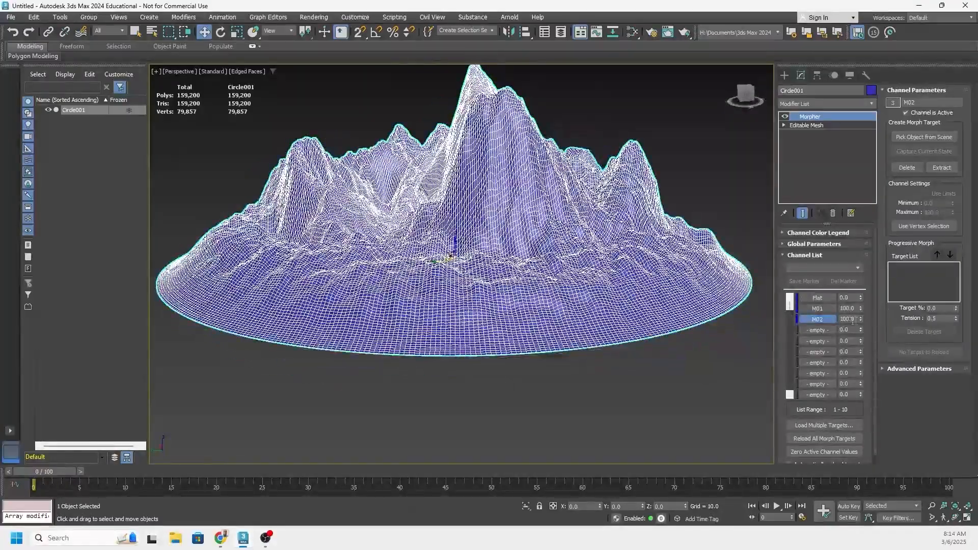
Try a weaker blend with M02 at 25 and a reduced M01, and return both channels to 0.
drag(860, 320, 867, 353)
drag(860, 308, 865, 336)
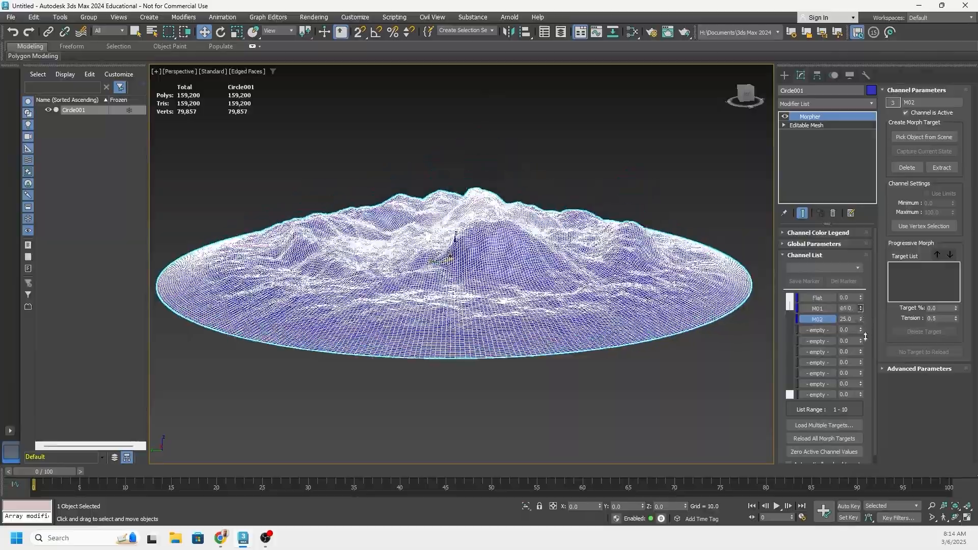
alt+middle_drag(449, 256, 485, 275)
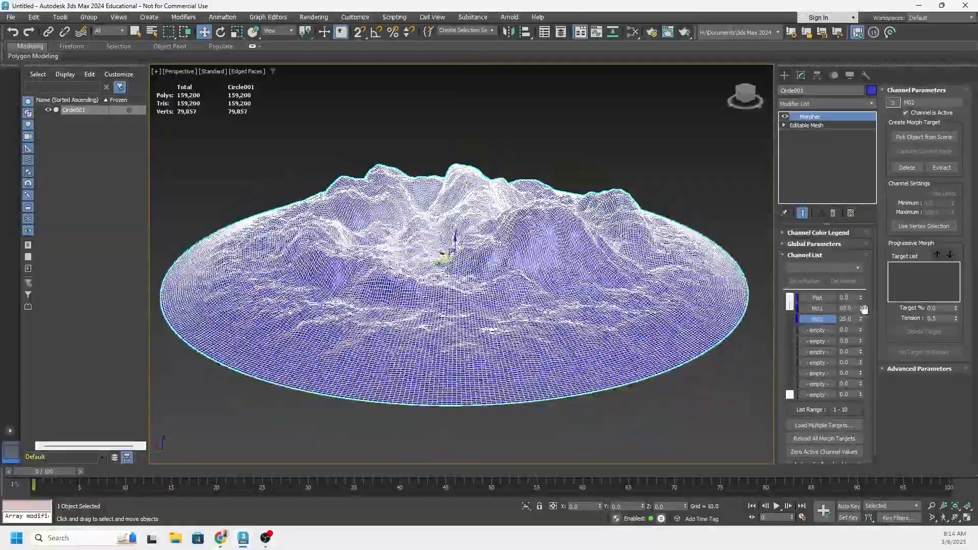
drag(860, 309, 863, 334)
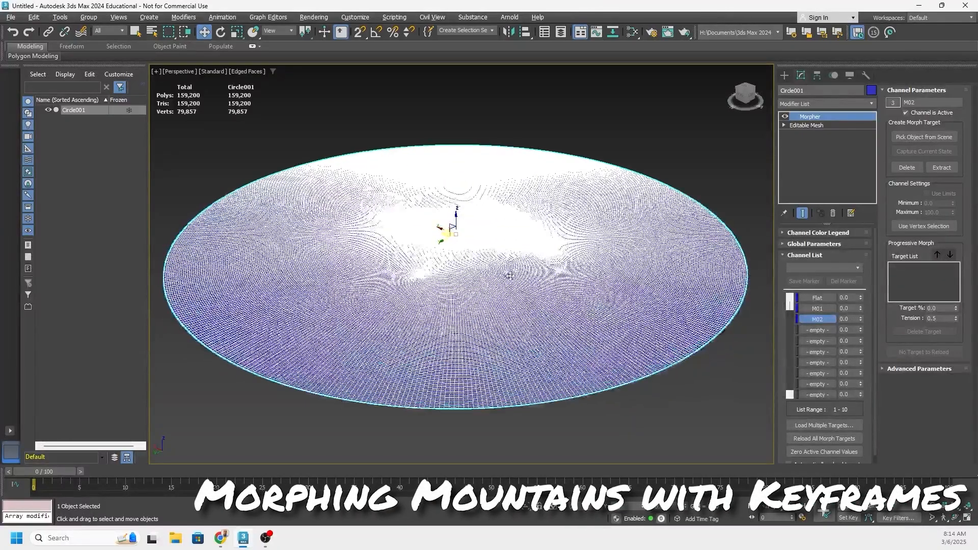
Enable Auto Key and set the M01 morph channel to 100 at frame 15.
click(849, 507)
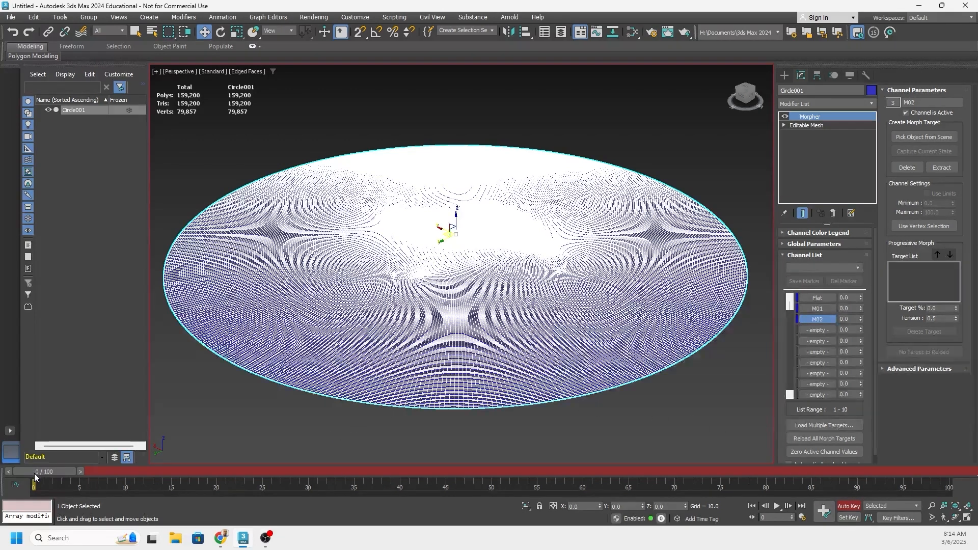
drag(38, 473, 170, 490)
key(w)
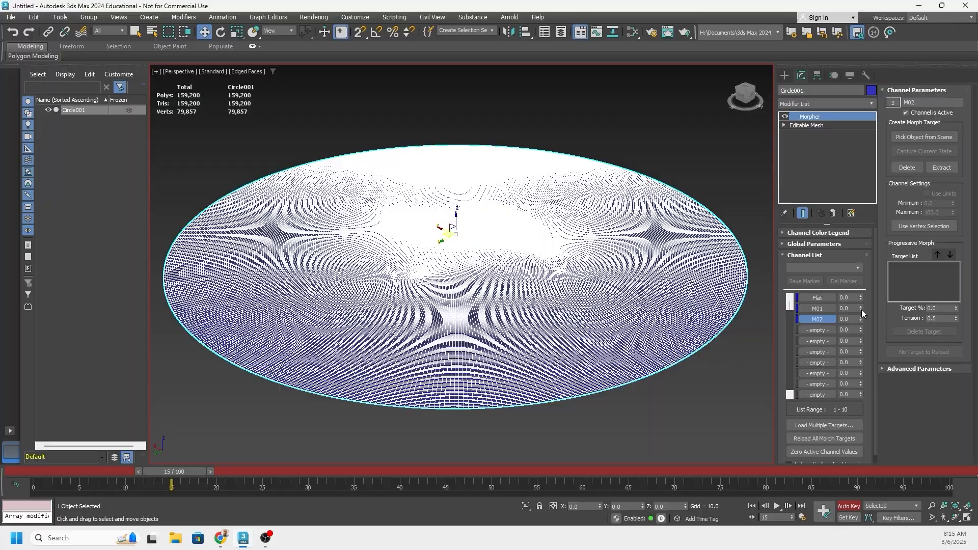
drag(861, 310, 864, 286)
mouse_move(869, 264)
mouse_down()
mouse_move(870, 248)
mouse_move(872, 283)
mouse_move(870, 249)
mouse_up()
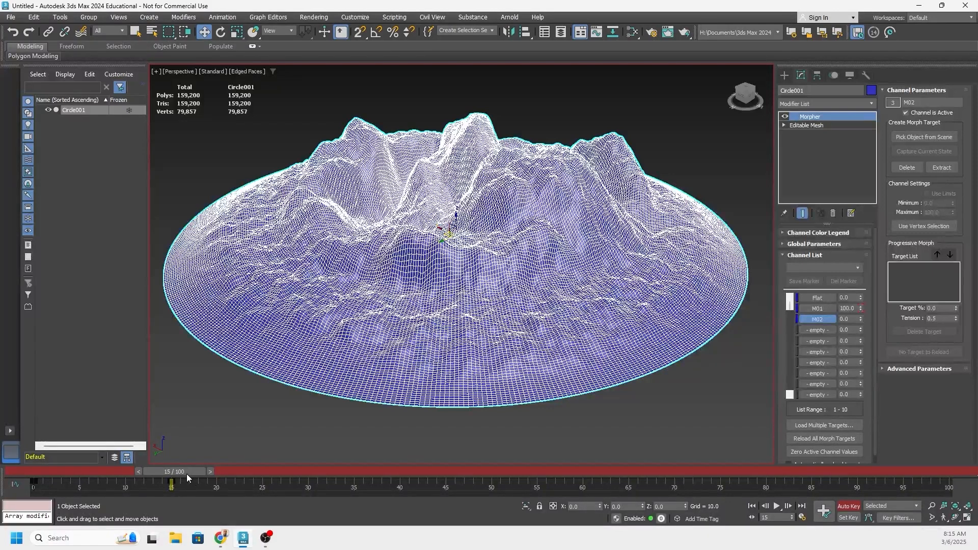
Shift both morph keys 15 frames later, to frames 15 and 30, and go to frame 30.
drag(187, 474, 12, 486)
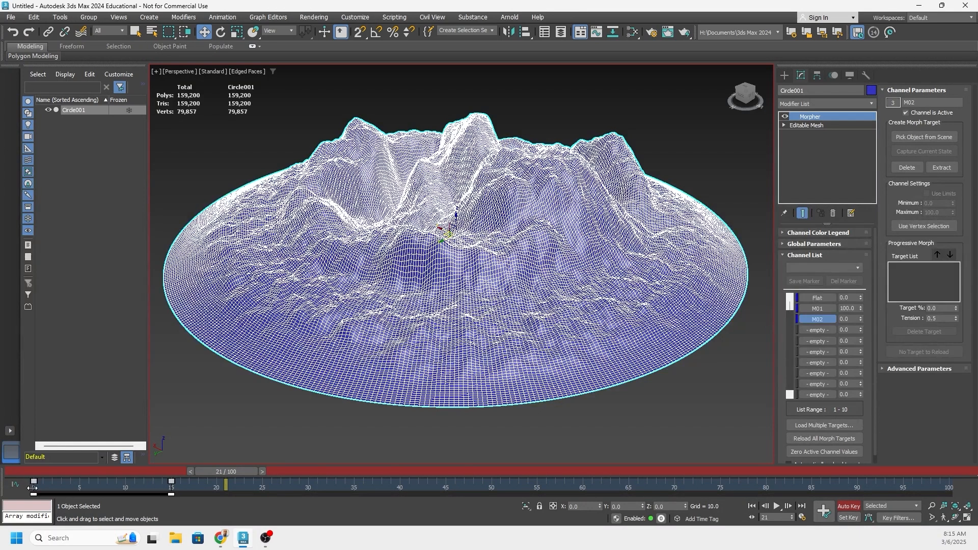
drag(32, 483, 172, 480)
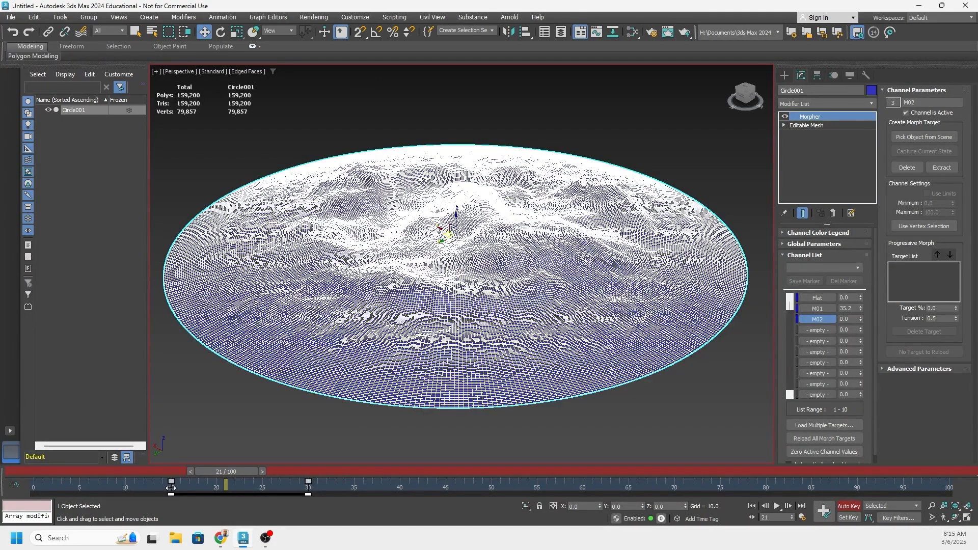
drag(229, 473, 318, 459)
key(w)
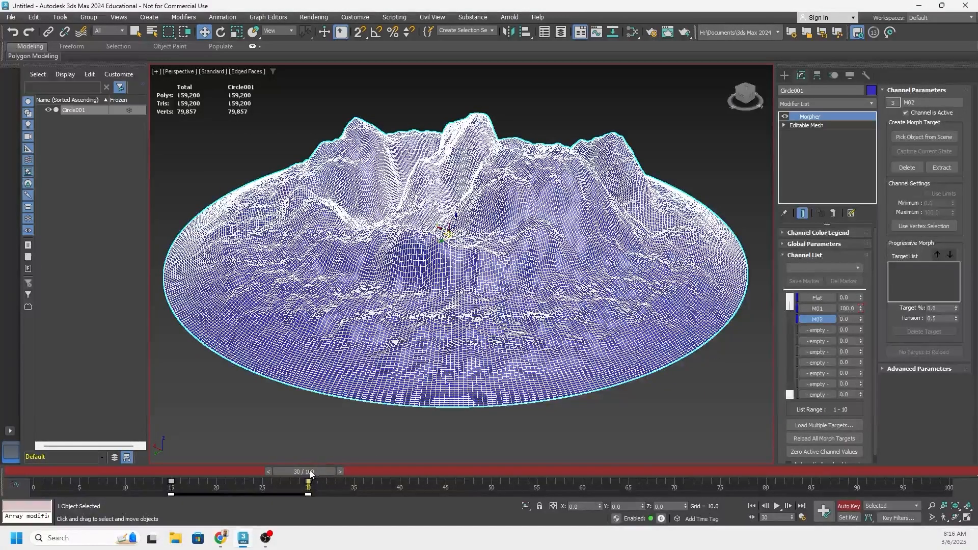
Copy the frame 30 key to frame 40 to hold the M01 mountain shape.
drag(308, 470, 406, 469)
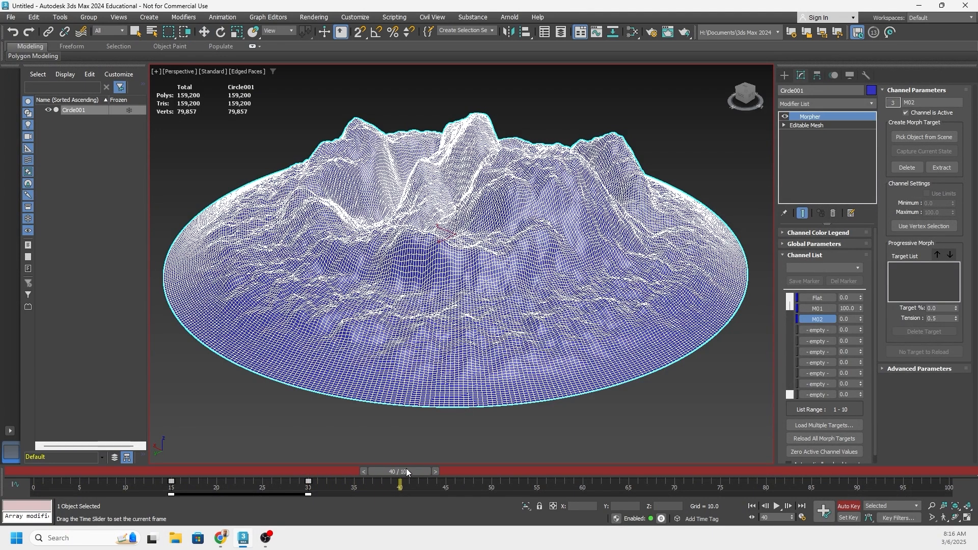
key(w)
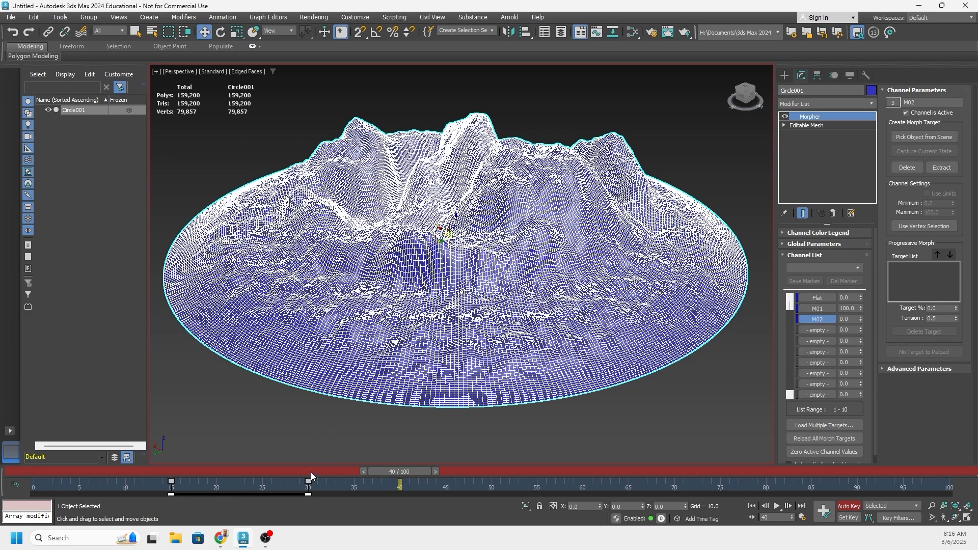
shift+drag(308, 482, 361, 486)
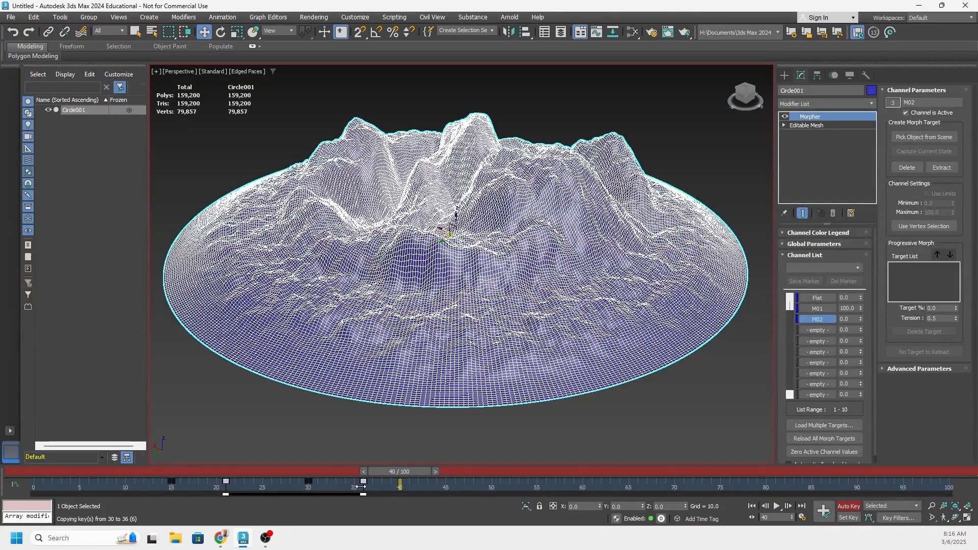
drag(253, 489, 215, 478)
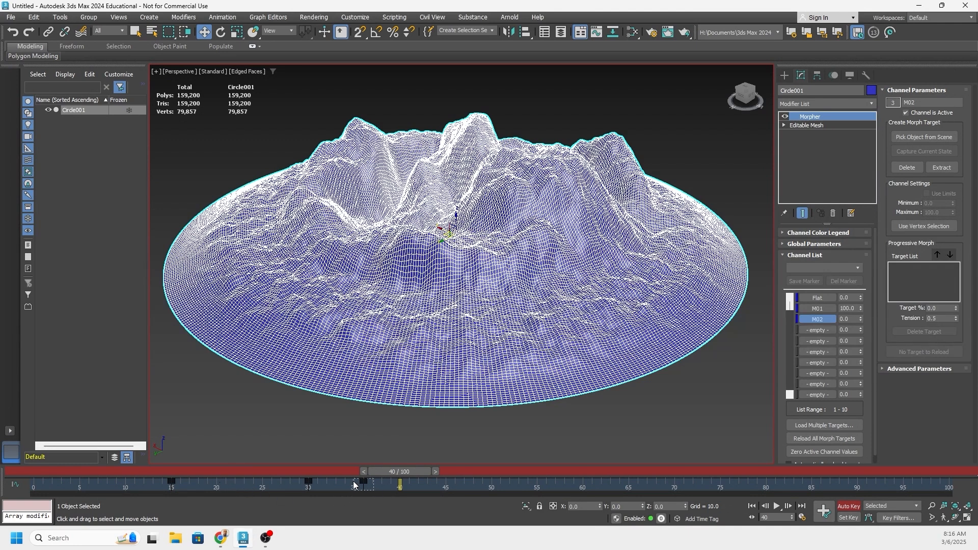
drag(363, 482, 399, 483)
At frame 70, set the M02 morph channel to 100.
drag(417, 467, 671, 472)
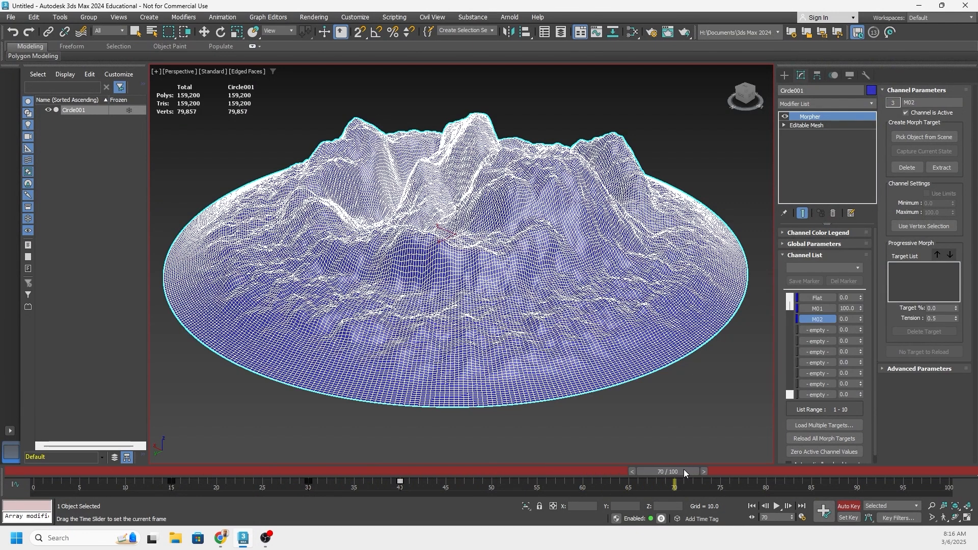
key(w)
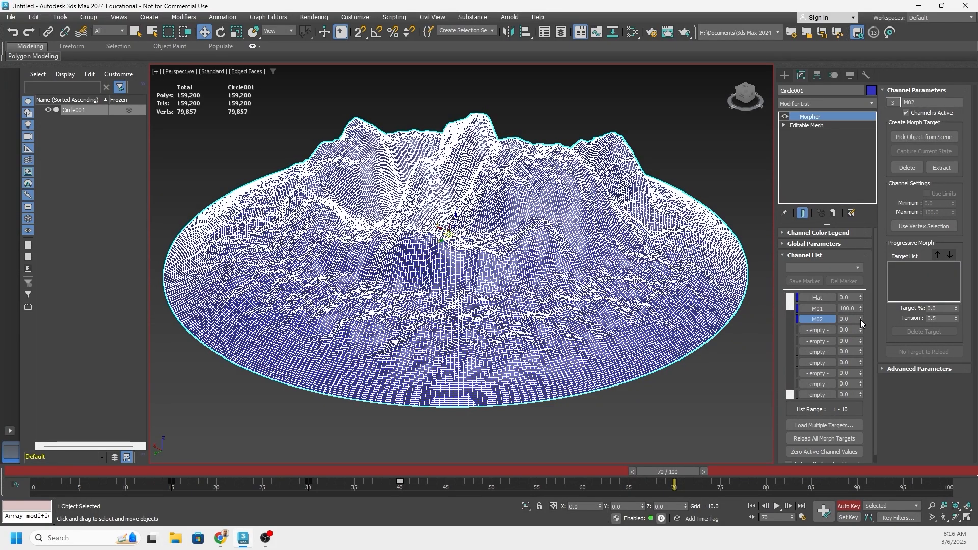
drag(860, 319, 863, 260)
middle_drag(567, 246, 498, 247)
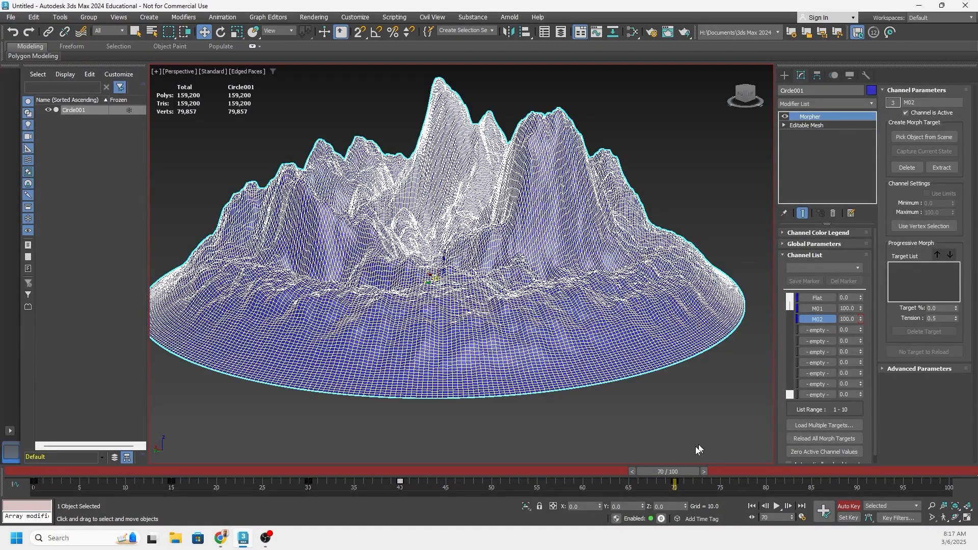
Go back to frame 40 and set the M02 morph channel to 0.
drag(671, 472, 399, 468)
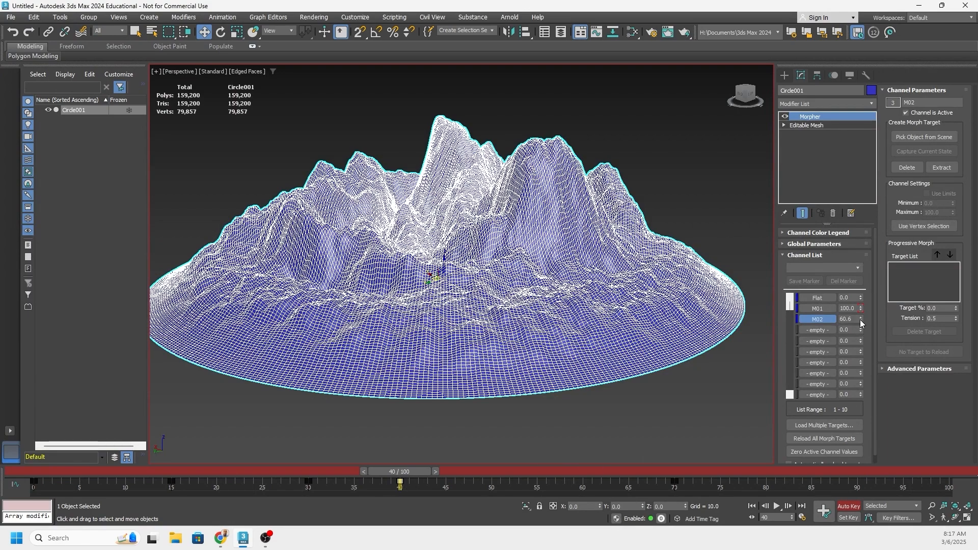
drag(860, 320, 856, 330)
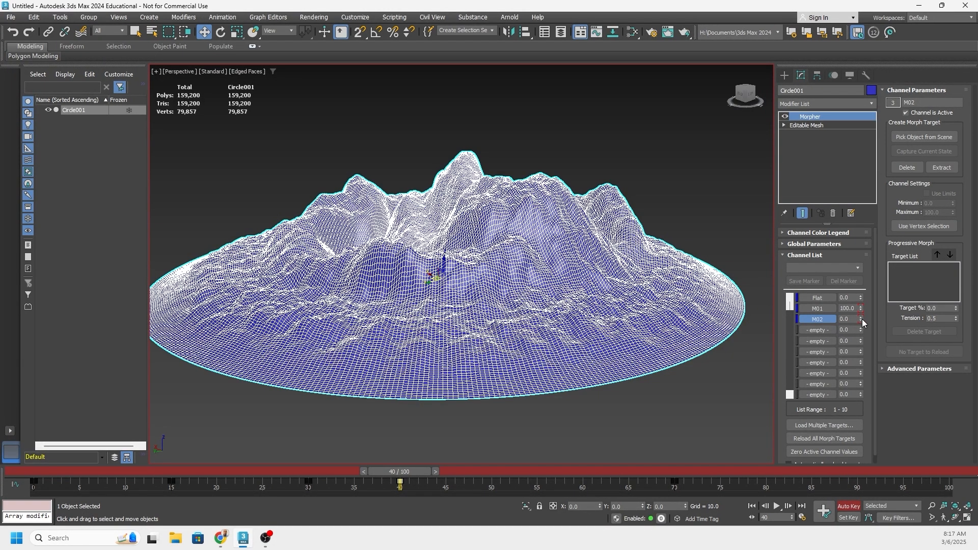
right_click(861, 319)
Copy the frame 70 key to frame 80 to hold the combined mountain shape.
drag(410, 473, 767, 474)
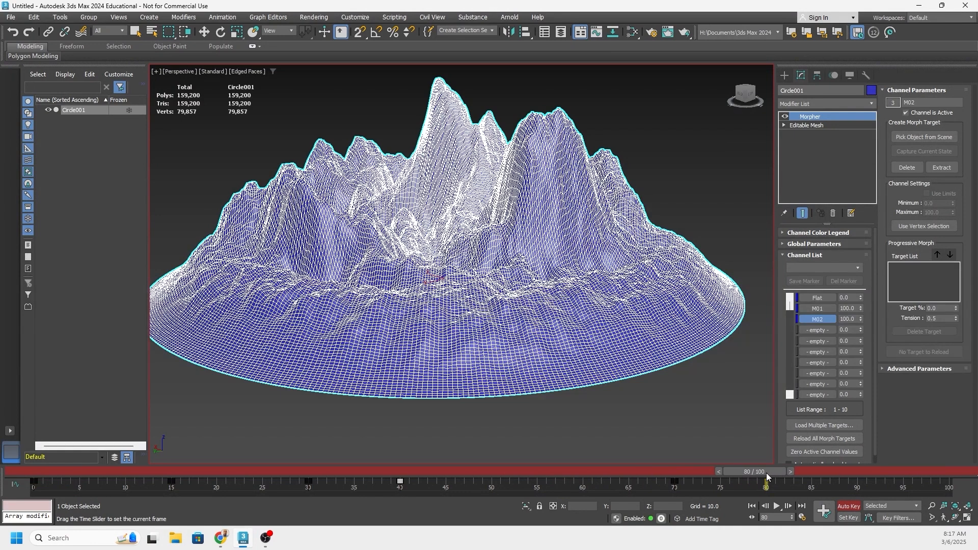
key(w)
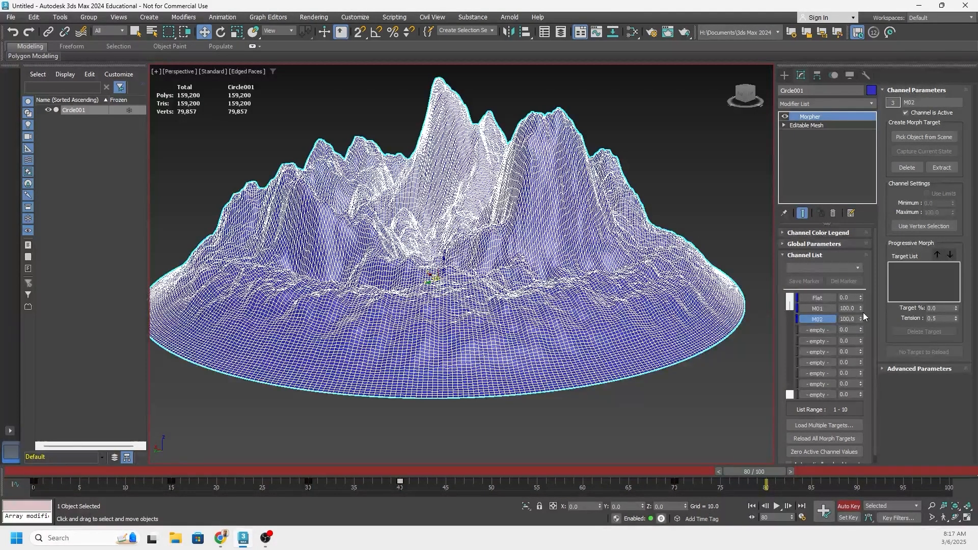
click(674, 483)
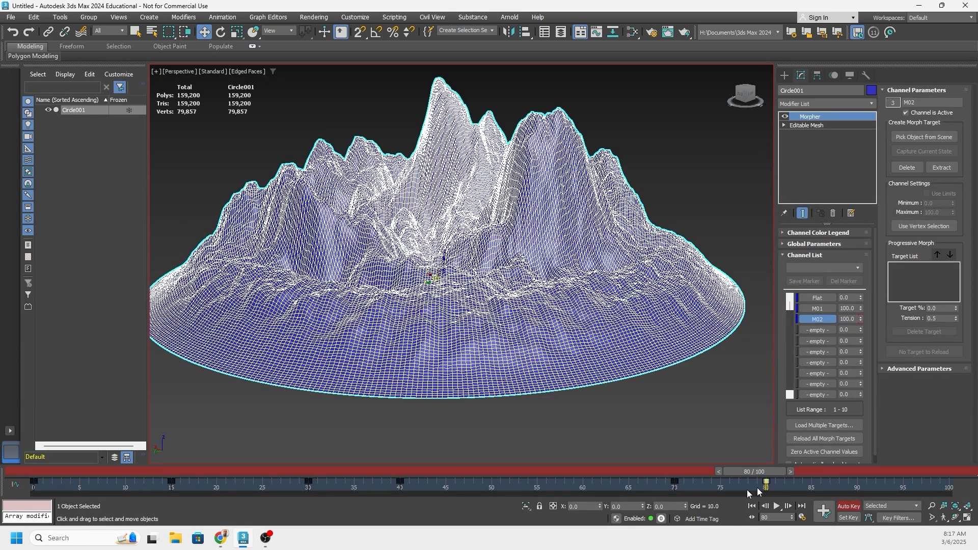
drag(687, 484, 653, 475)
mouse_move(764, 475)
mouse_down()
mouse_move(667, 472)
mouse_move(772, 473)
mouse_up()
key(w)
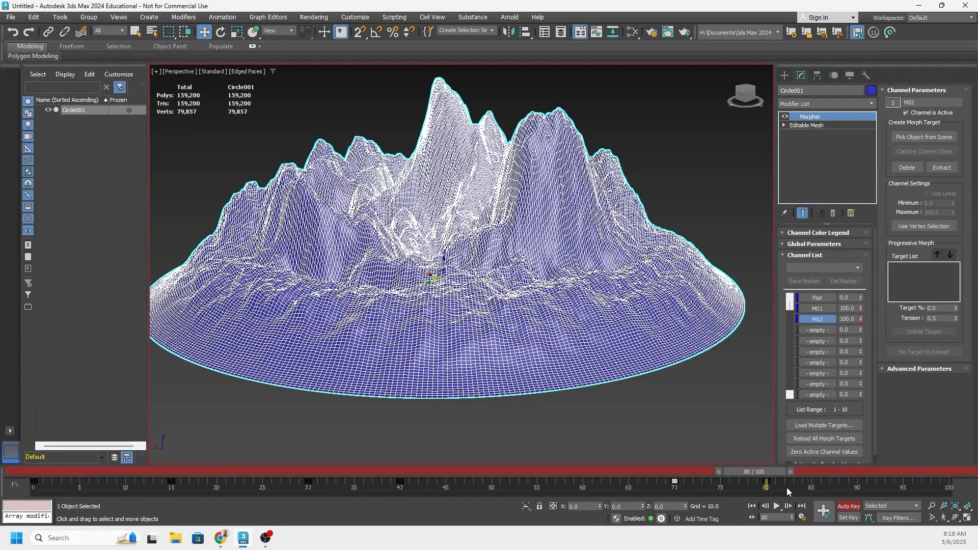
At frame 95, set the M01 morph channel to 0.
drag(769, 470, 897, 474)
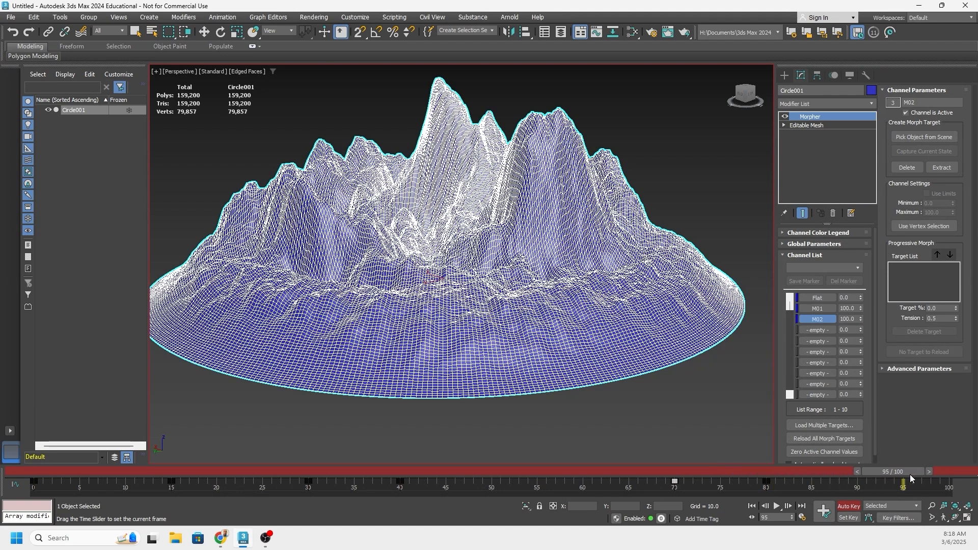
key(w)
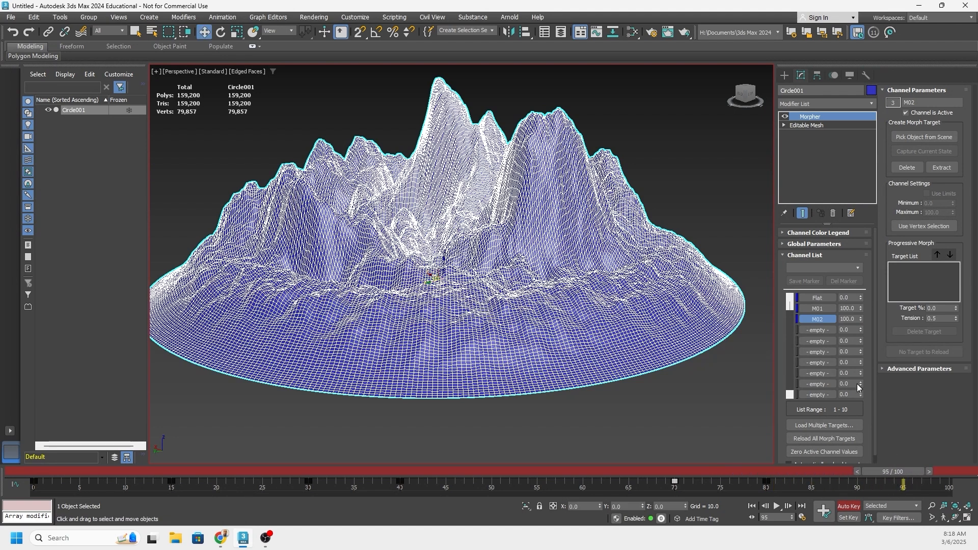
drag(861, 308, 872, 375)
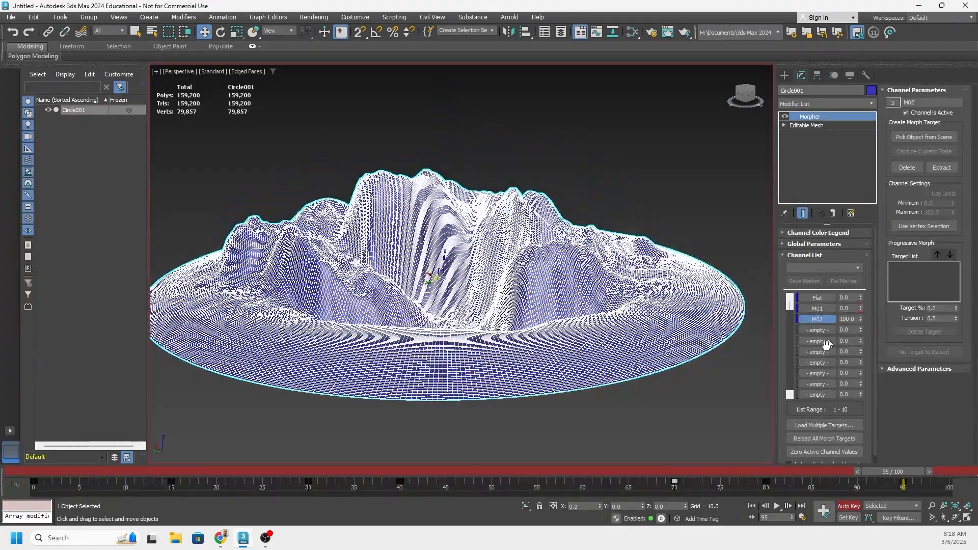
Scrub through the morph so far, and set the M02 channel to 0 at frame 100.
drag(899, 474, 461, 471)
drag(481, 513, 949, 488)
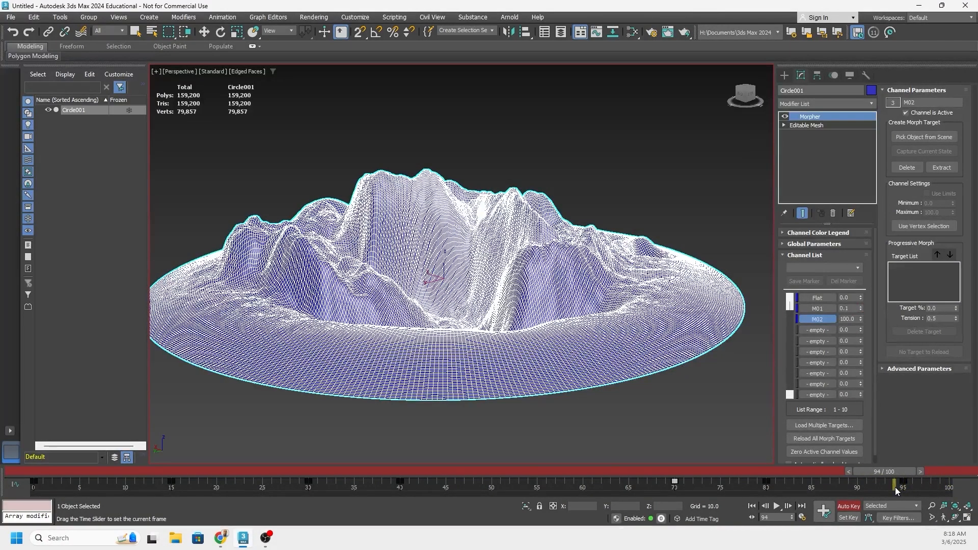
drag(903, 489, 944, 490)
key(w)
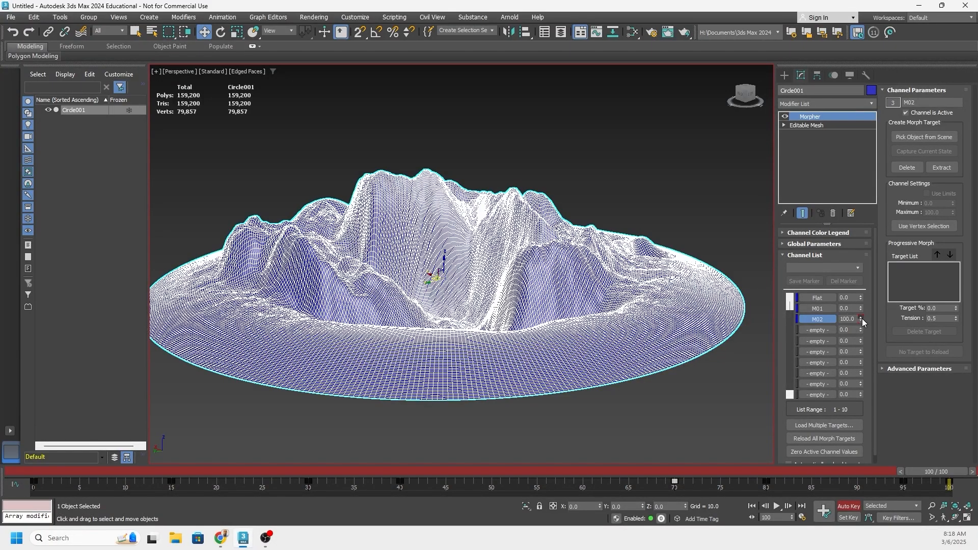
drag(862, 319, 873, 376)
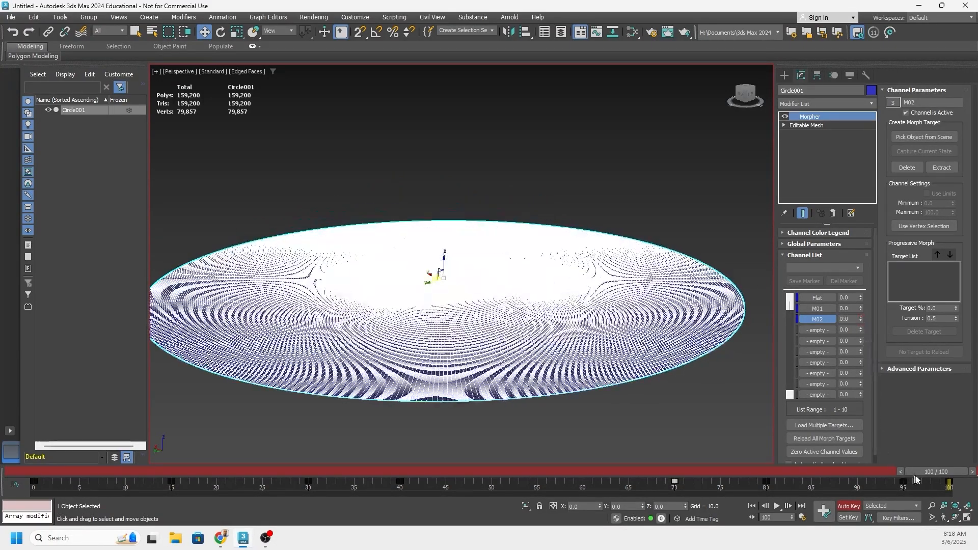
Return to frame 0, turn off Auto Key and play the morph animation briefly.
drag(949, 472, 34, 488)
key(w)
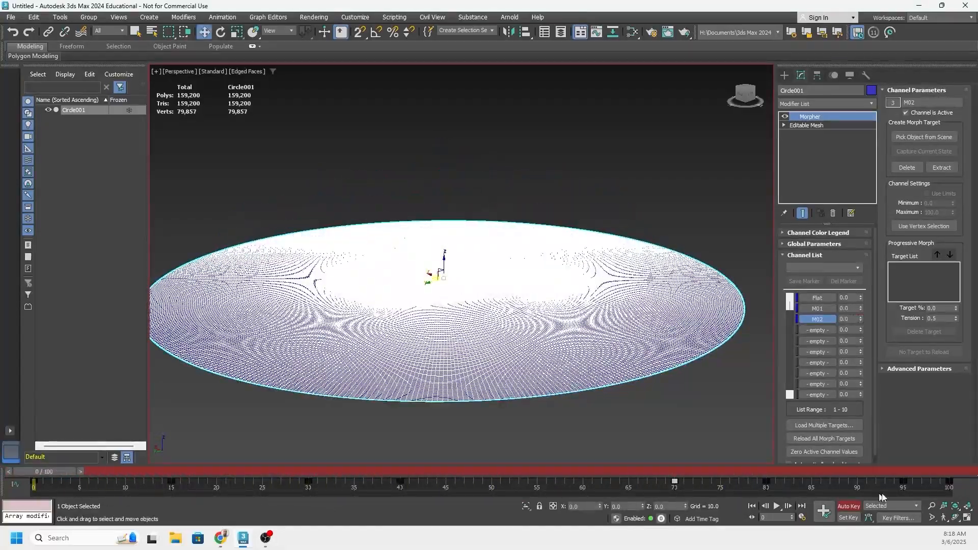
click(848, 506)
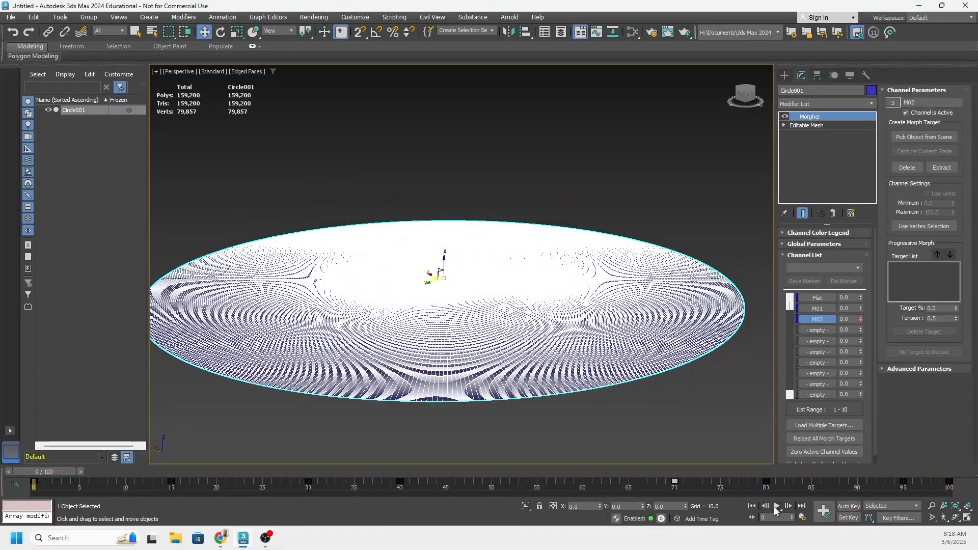
click(776, 506)
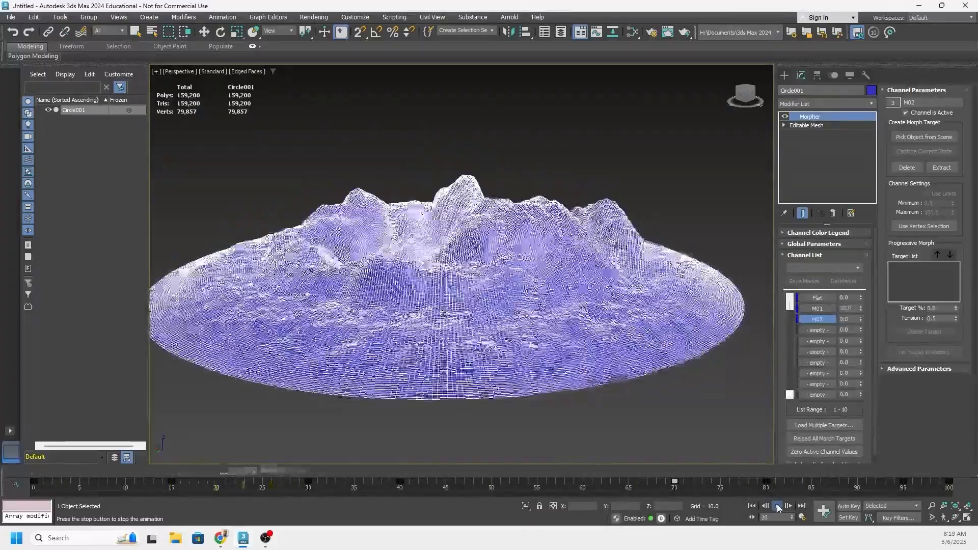
click(777, 508)
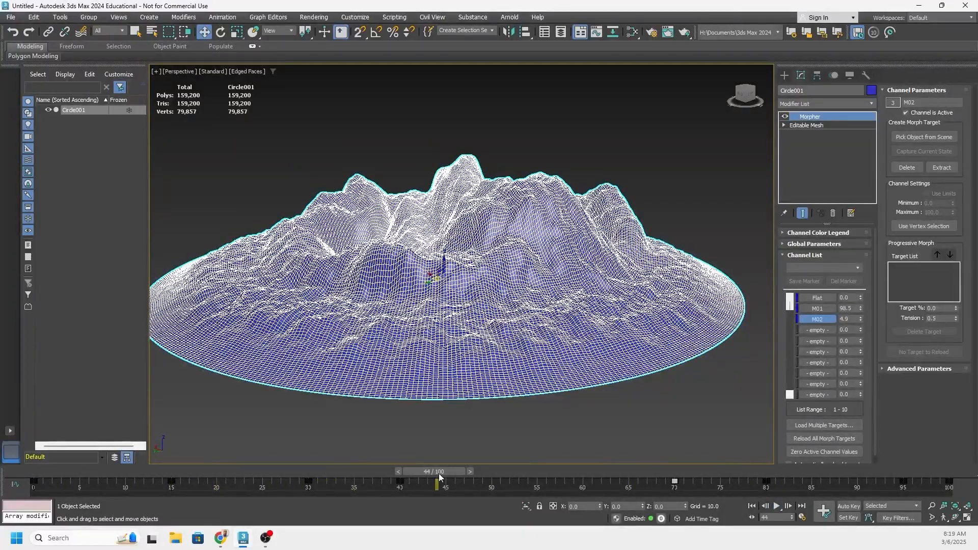
Move the keys at frames 70, 80 and 95 to frames 57, 67 and 82, and return to frame 0.
drag(440, 478, 391, 477)
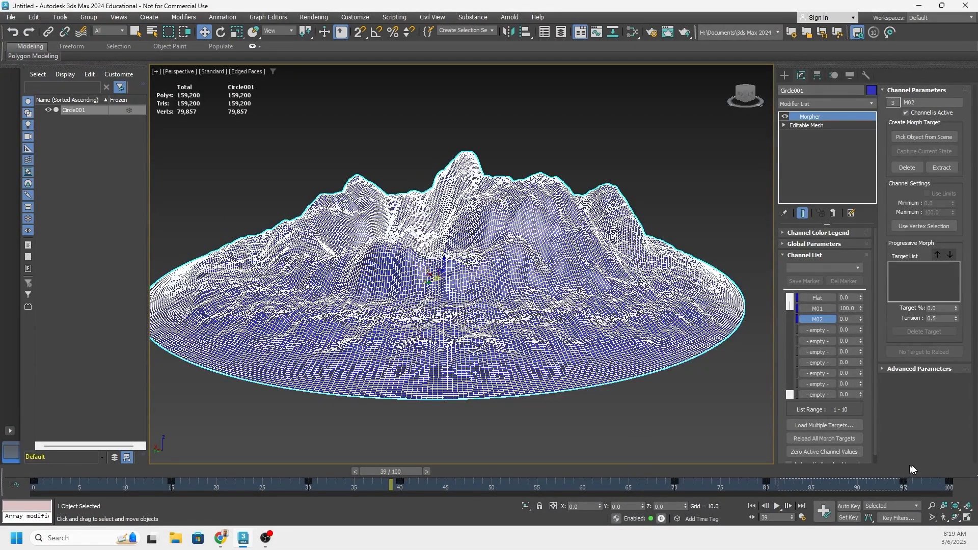
drag(937, 485, 555, 480)
drag(393, 474, 34, 448)
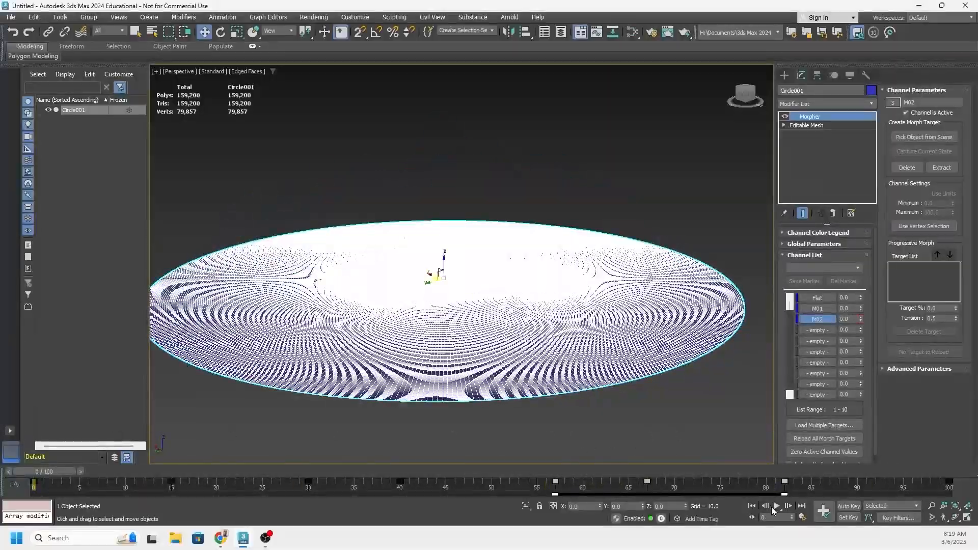
Play back the retimed animation, inspect the terrain at frame 71, and deselect it.
click(775, 506)
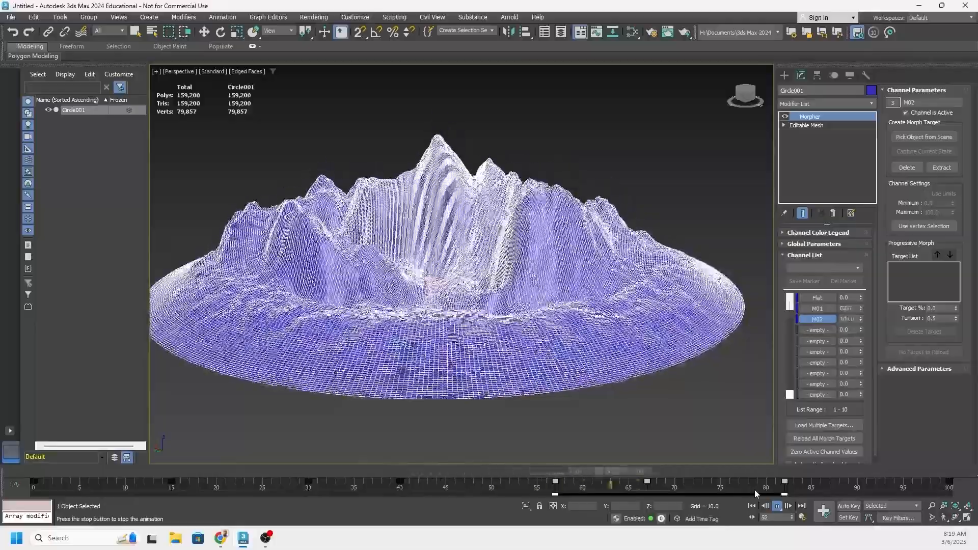
click(778, 506)
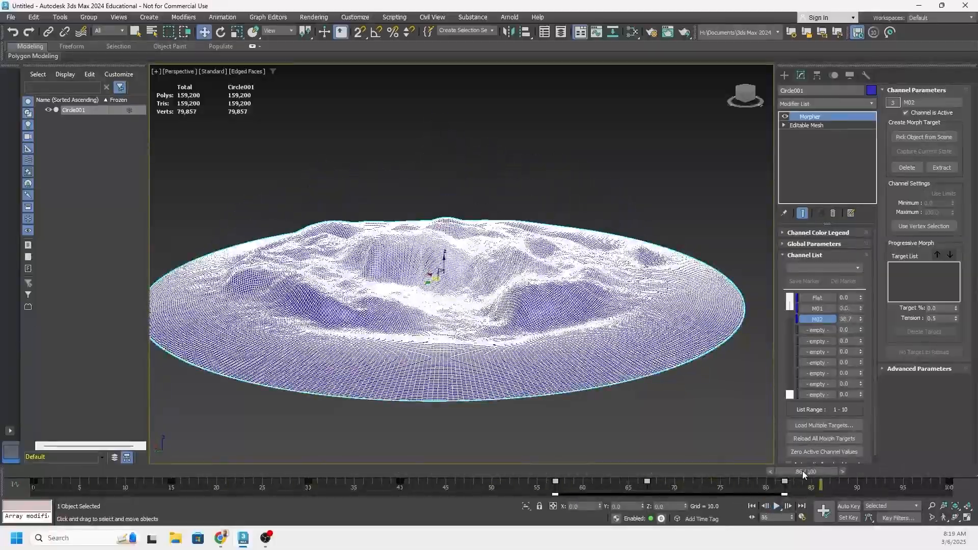
drag(802, 471, 694, 518)
scroll(404, 340, down, 4)
alt+middle_drag(404, 340, 430, 297)
scroll(413, 353, up, 4)
scroll(431, 331, down, 3)
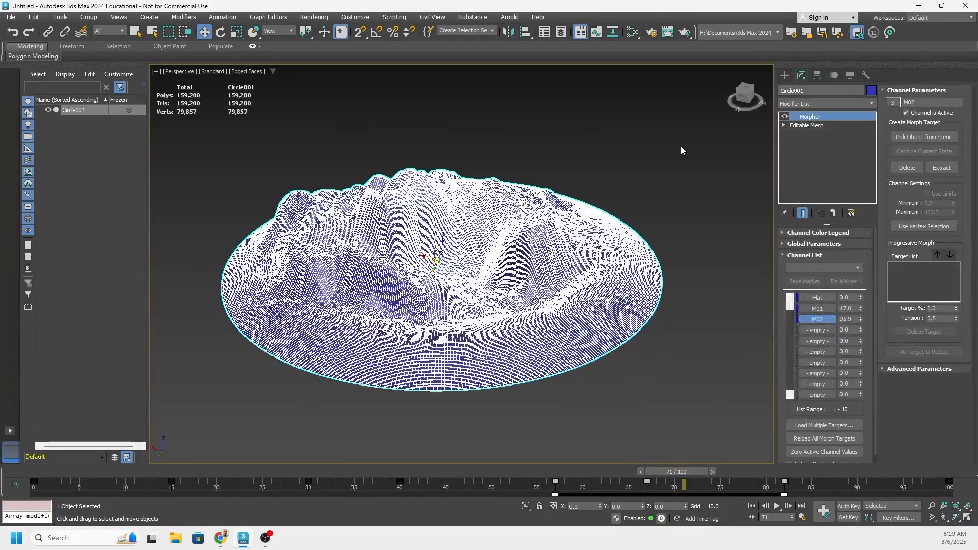
click(610, 199)
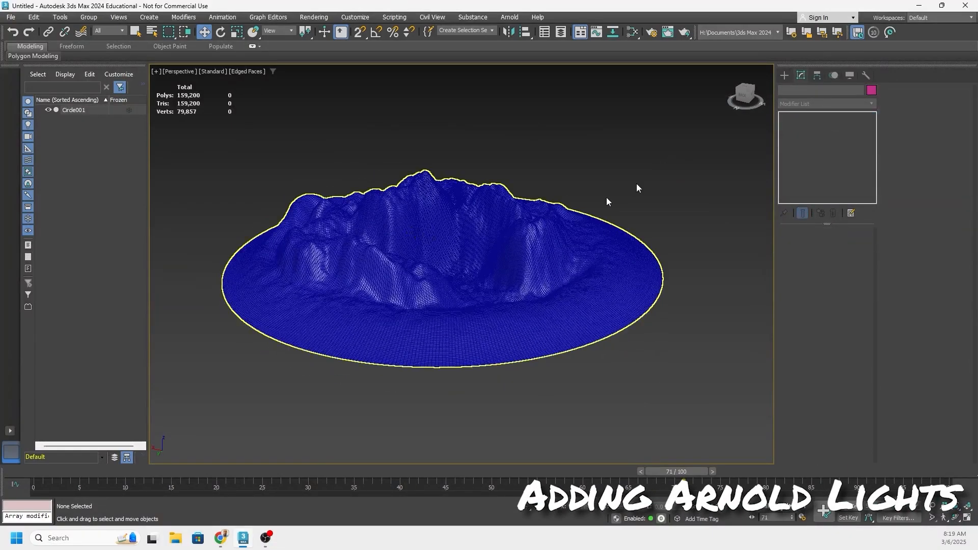
Create an Arnold light just outside the terrain's edge.
click(786, 75)
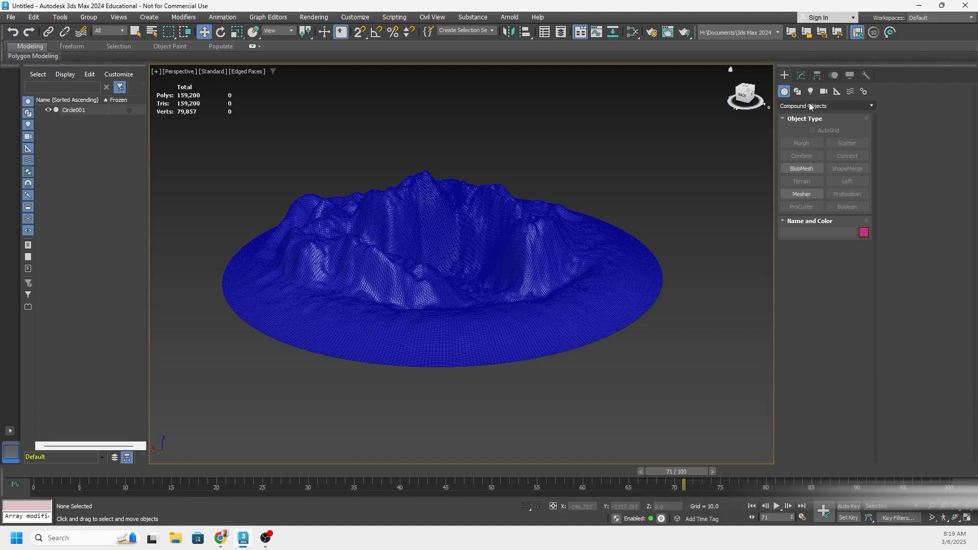
click(810, 92)
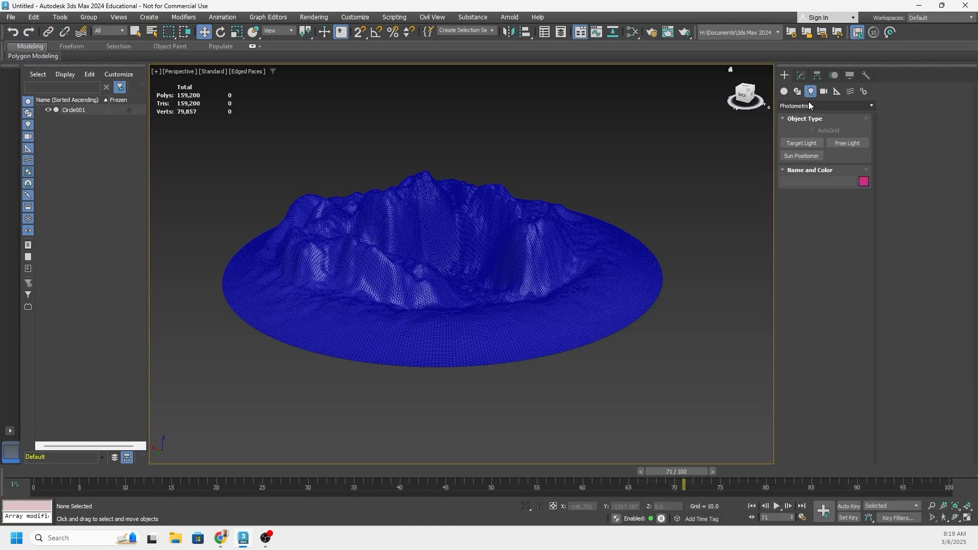
click(809, 105)
click(803, 133)
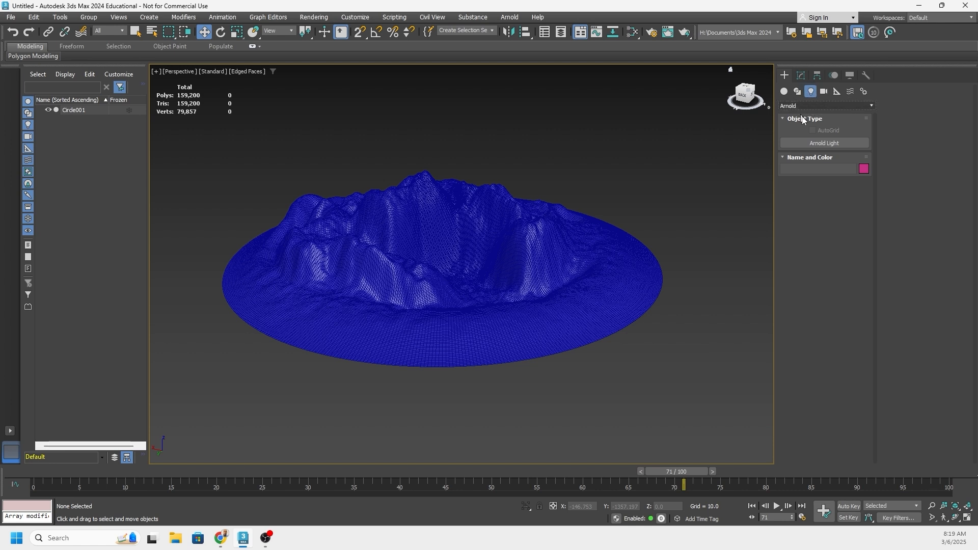
click(828, 142)
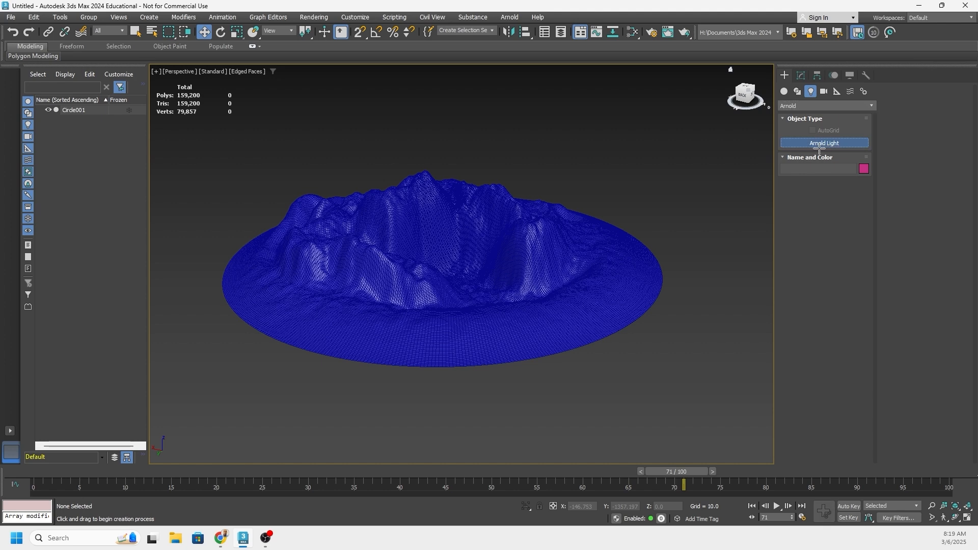
click(674, 269)
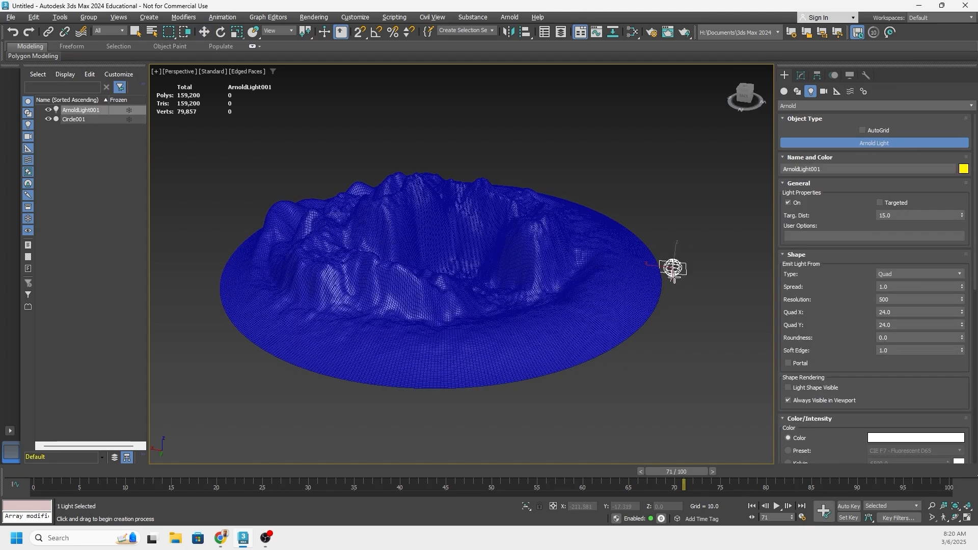
alt+middle_drag(688, 301, 696, 269)
right_click(693, 269)
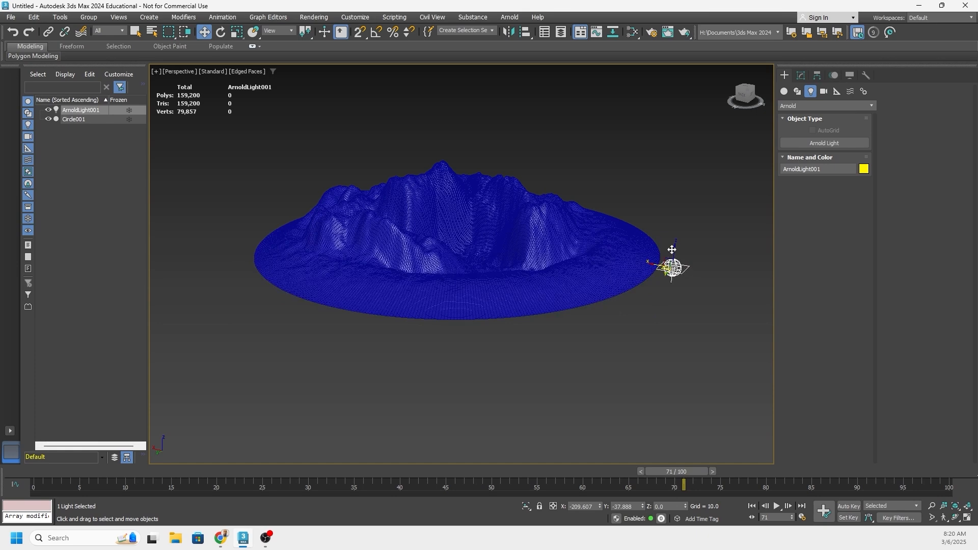
Raise the Arnold light to a height of about 92 and make it a targeted light.
click(800, 75)
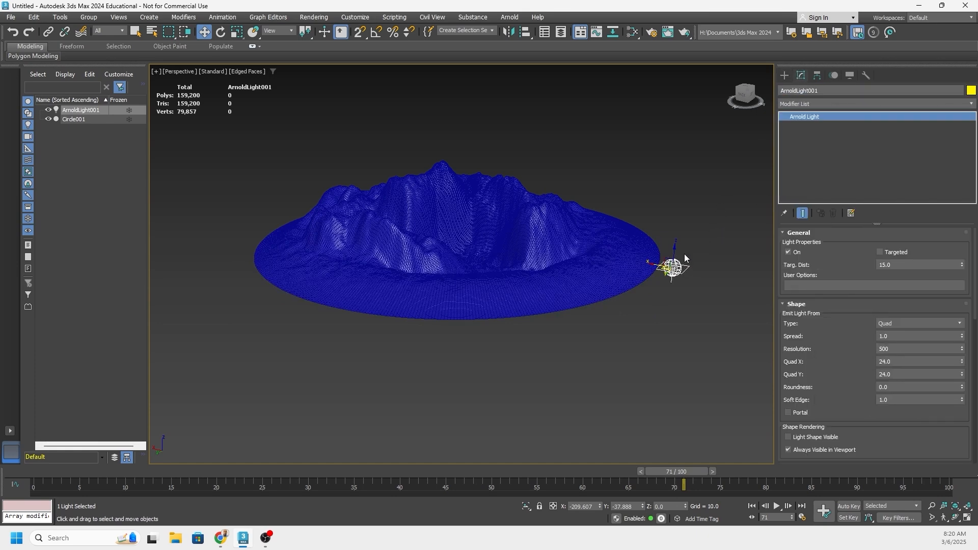
drag(676, 249, 680, 134)
alt+middle_drag(677, 179, 697, 213)
click(880, 253)
Select the Arnold light's target and reset its X, Y and Z position to 0.
click(681, 170)
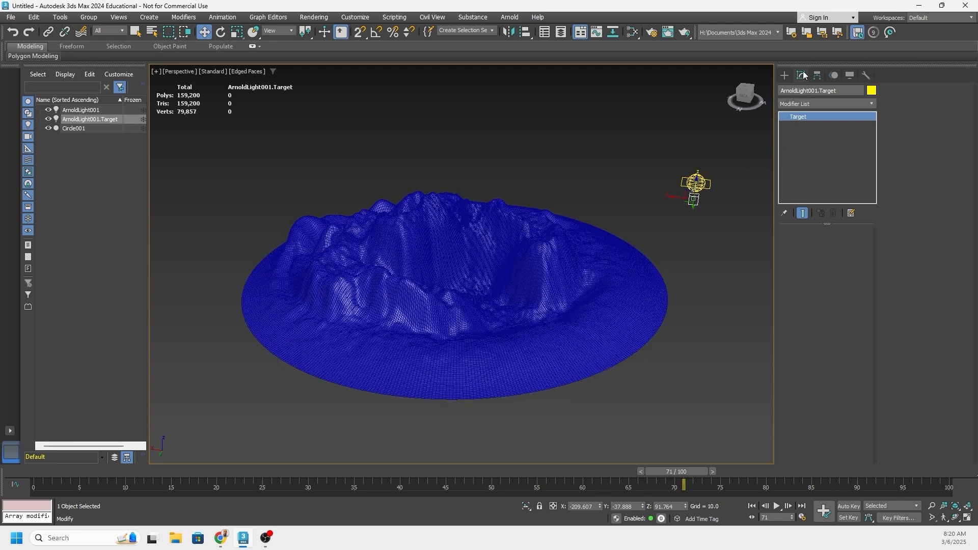
click(707, 211)
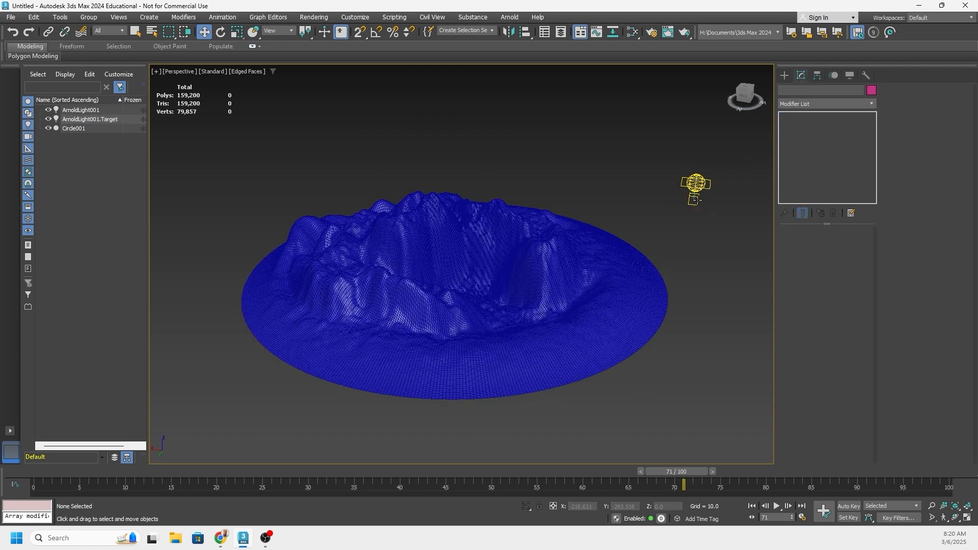
click(699, 202)
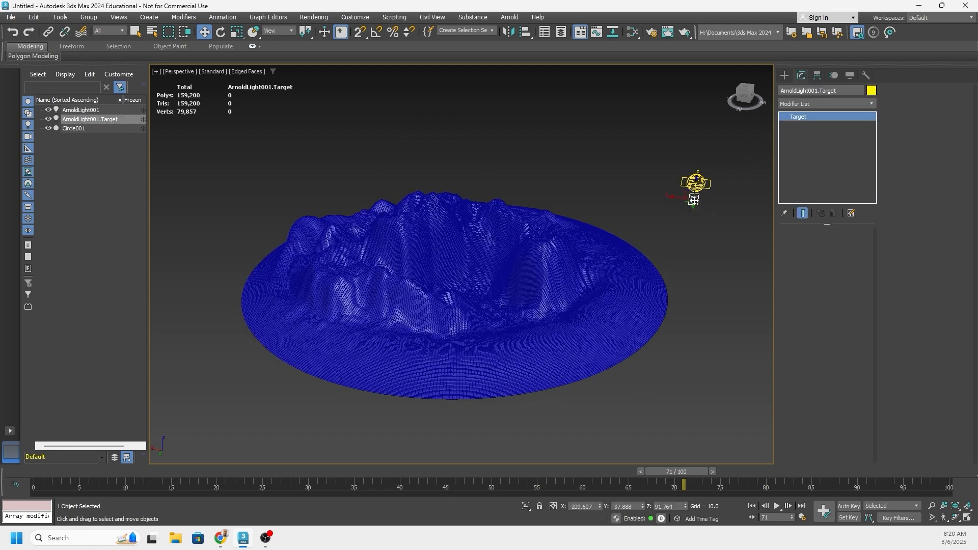
right_click(600, 505)
right_click(642, 506)
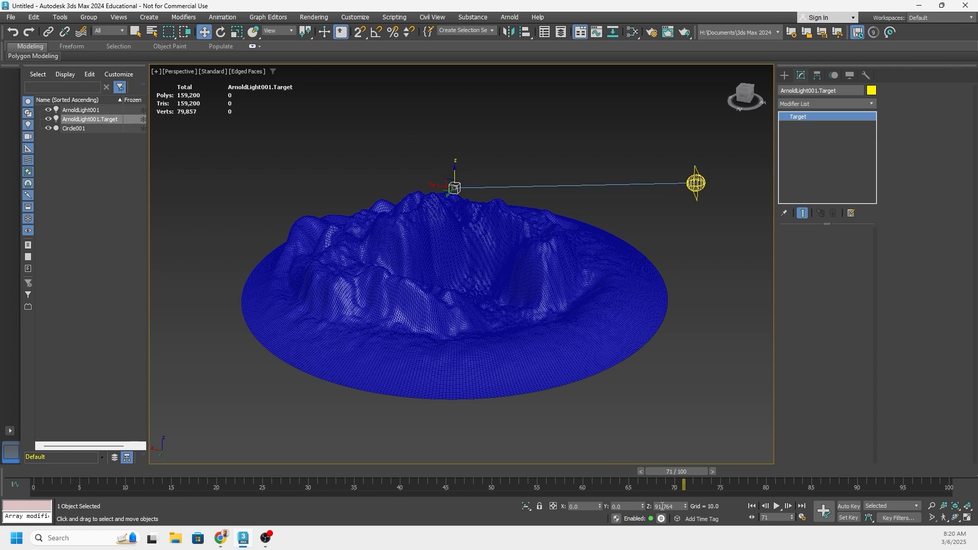
right_click(684, 505)
alt+middle_drag(517, 286, 539, 308)
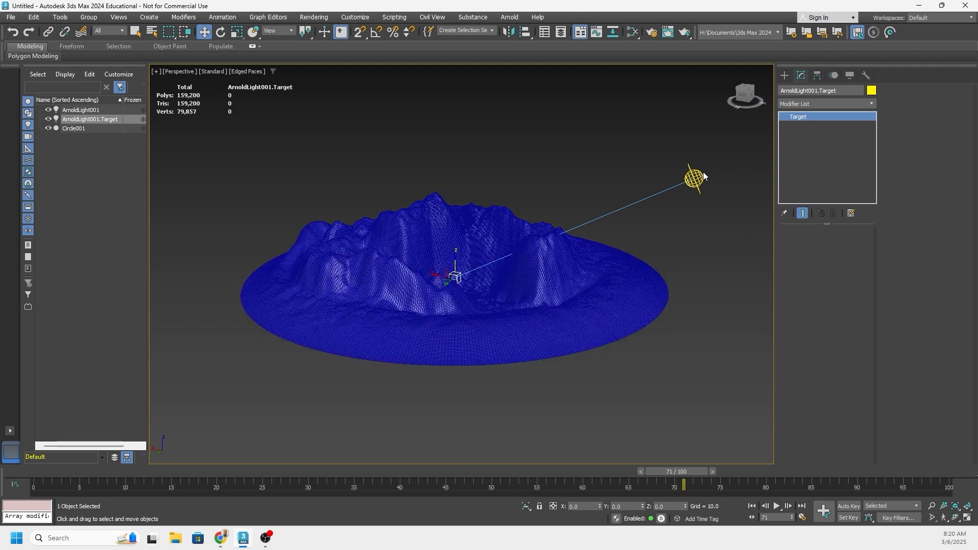
Reposition the Arnold light to about X -220 and Z 107, and change its shape type to Distant.
click(702, 176)
alt+middle_drag(691, 197, 681, 206)
drag(677, 178, 688, 200)
alt+middle_drag(688, 201, 669, 209)
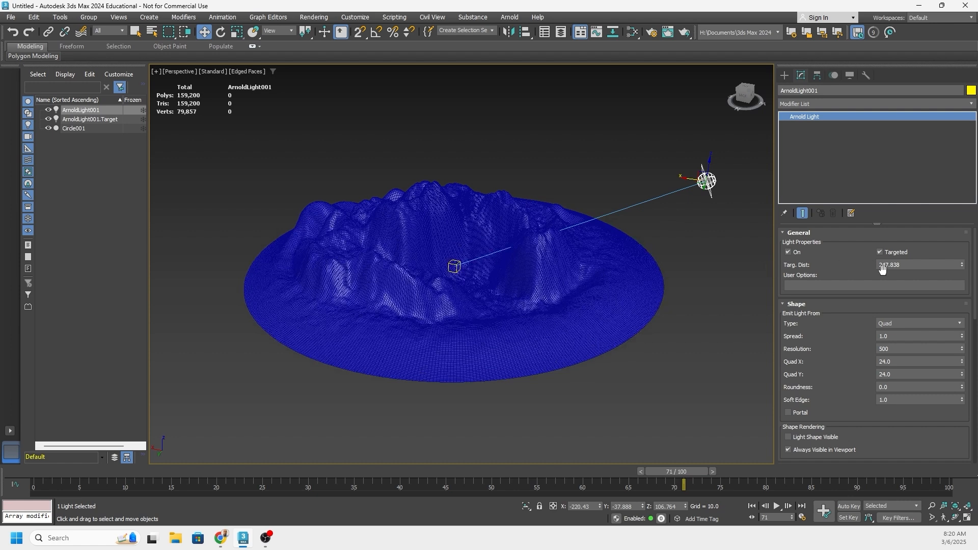
click(898, 324)
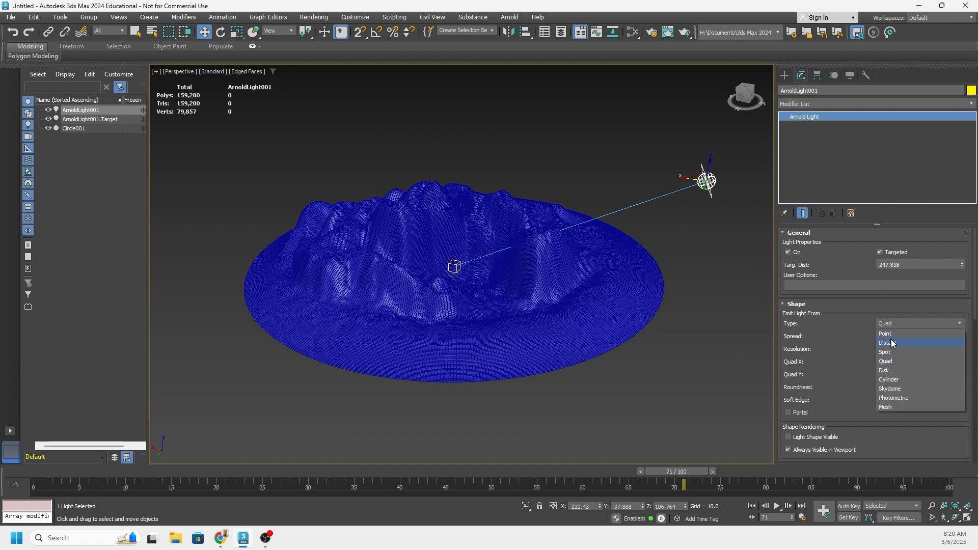
click(890, 342)
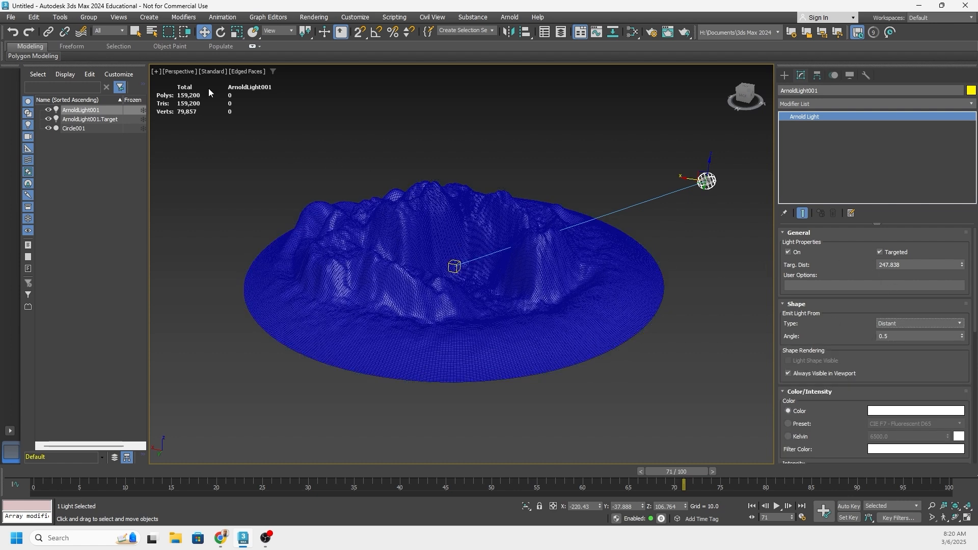
Set the perspective viewport to High Quality and turn off the edged faces display.
click(209, 71)
click(220, 94)
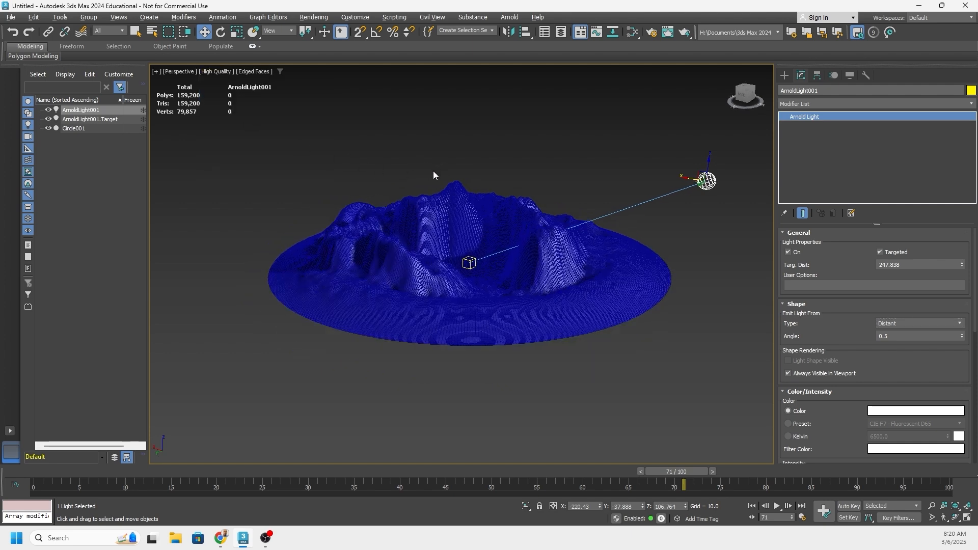
key(F4)
Examine how the distant light shades the terrain, and review its color and intensity settings.
scroll(470, 192, up, 5)
scroll(471, 192, down, 6)
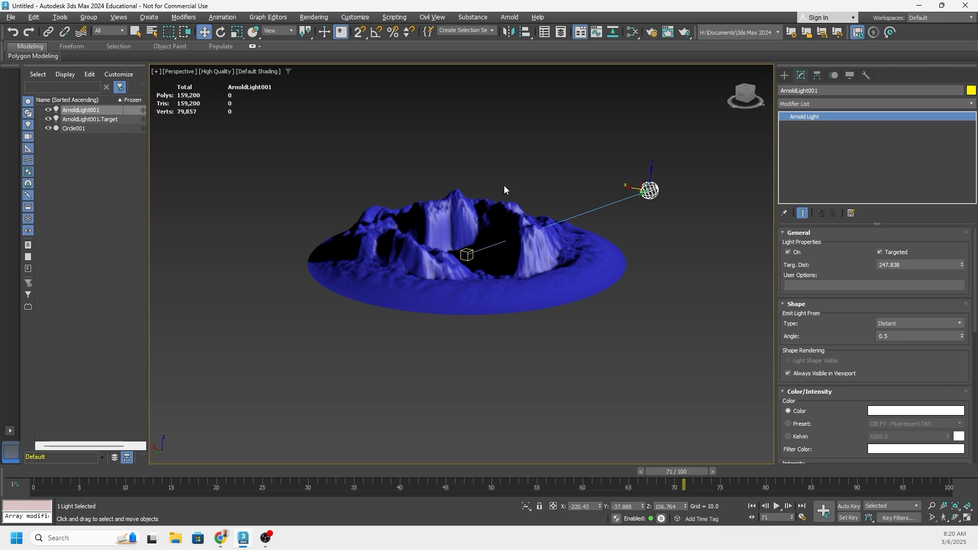
middle_drag(503, 185, 481, 195)
alt+middle_drag(480, 195, 505, 201)
scroll(452, 203, up, 4)
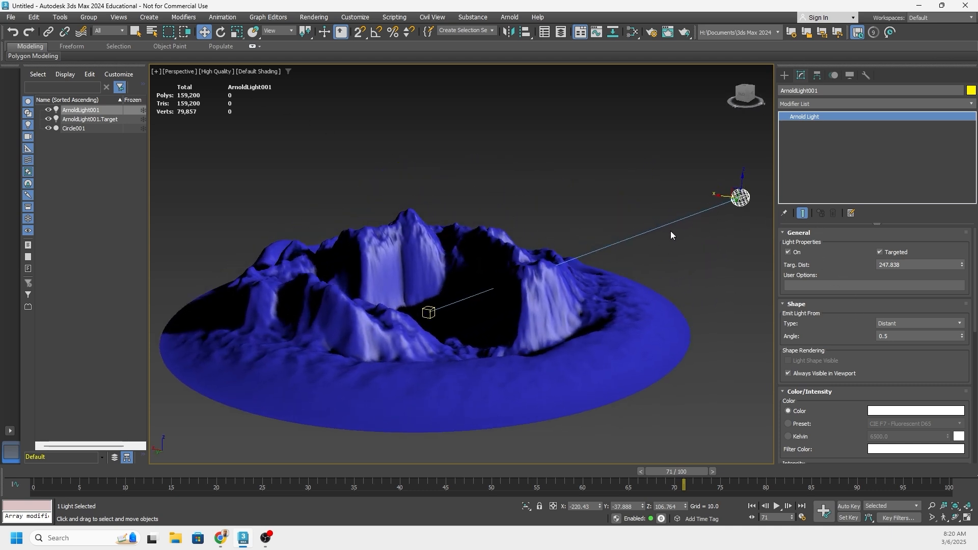
scroll(367, 277, down, 5)
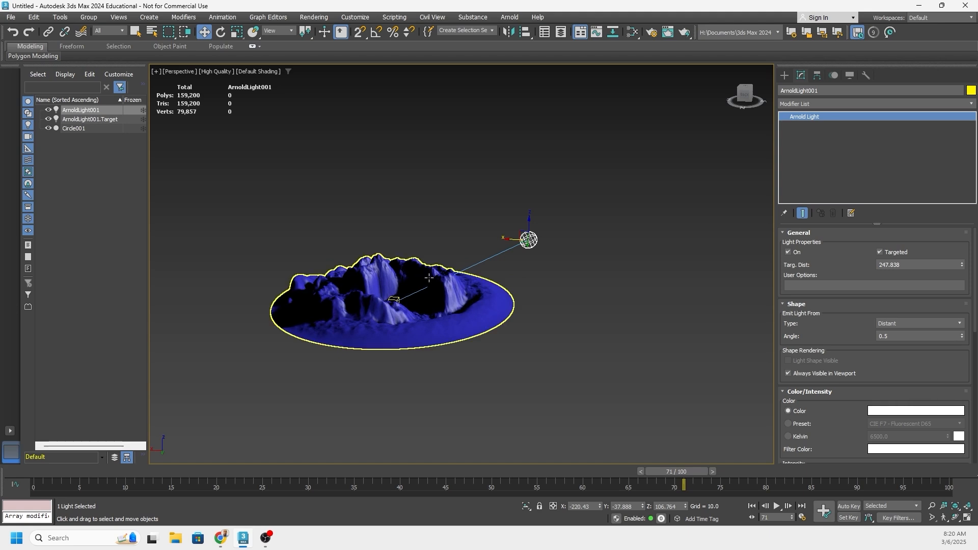
mouse_move(429, 278)
alt+middle_down()
mouse_move(452, 273)
mouse_move(411, 277)
alt+middle_up()
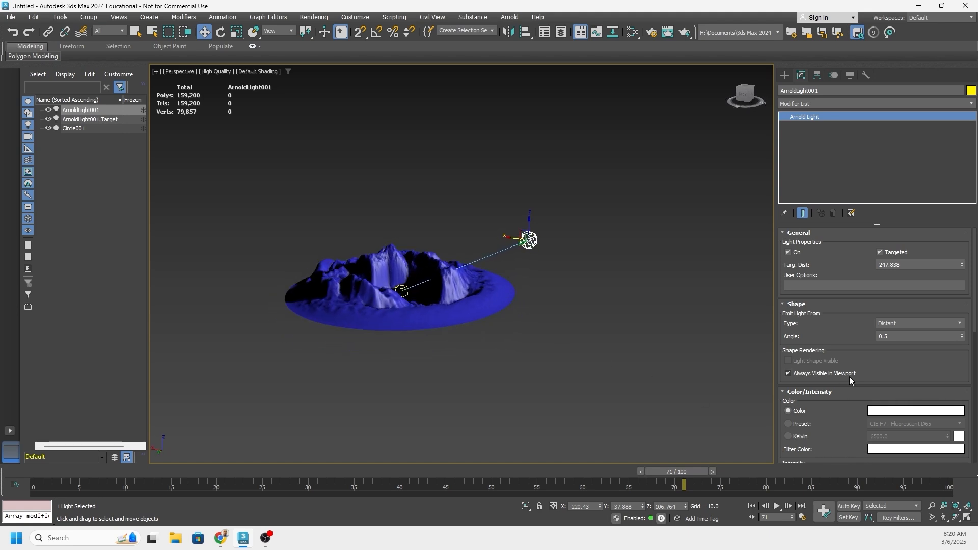
scroll(848, 377, down, 3)
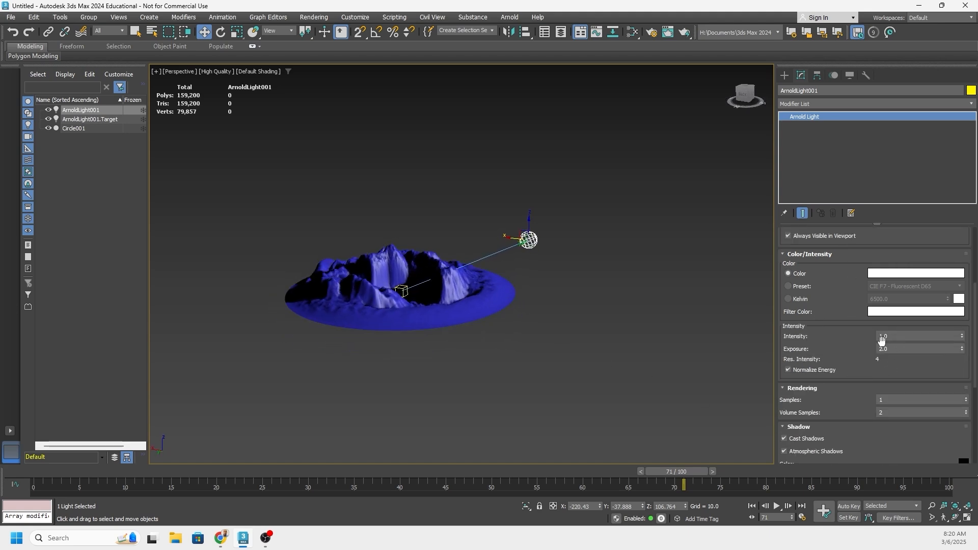
scroll(515, 264, up, 5)
Frame the lit terrain and render a test of frame 71, closing the render window after viewing it.
middle_drag(515, 264, 574, 260)
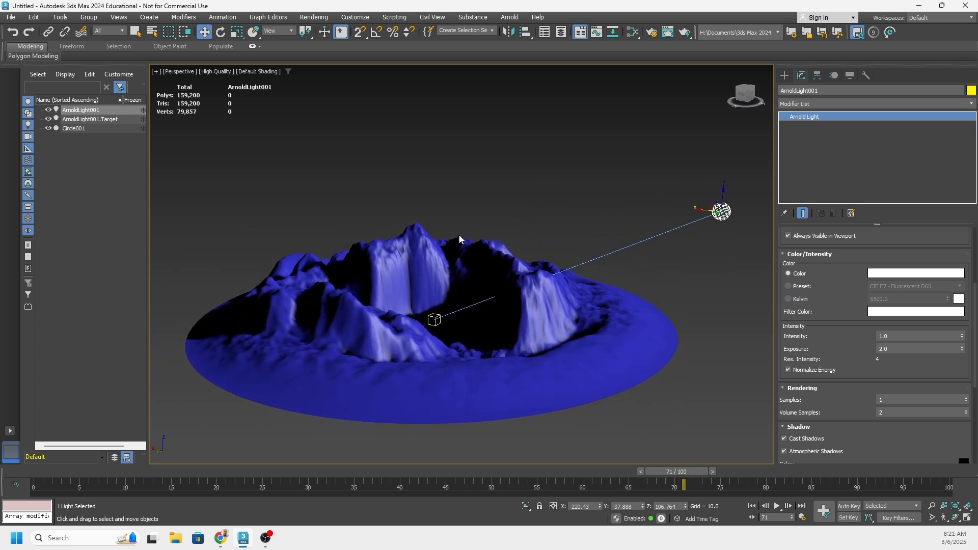
middle_drag(458, 234, 480, 218)
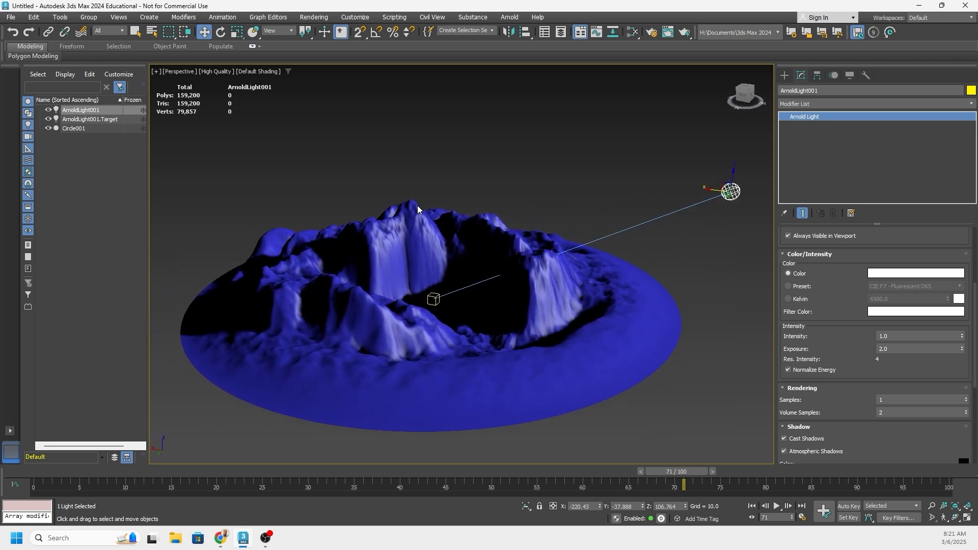
middle_drag(417, 206, 432, 181)
key(shift+q)
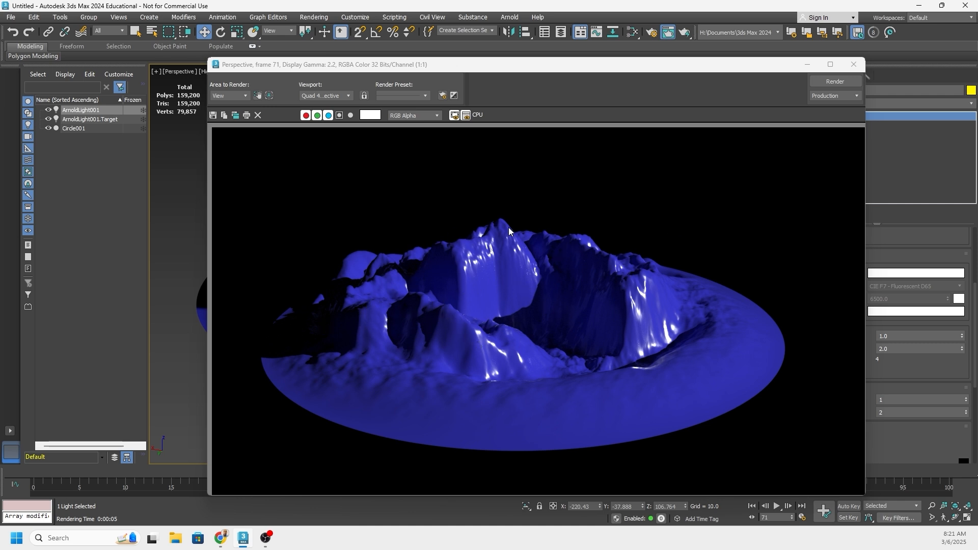
click(854, 66)
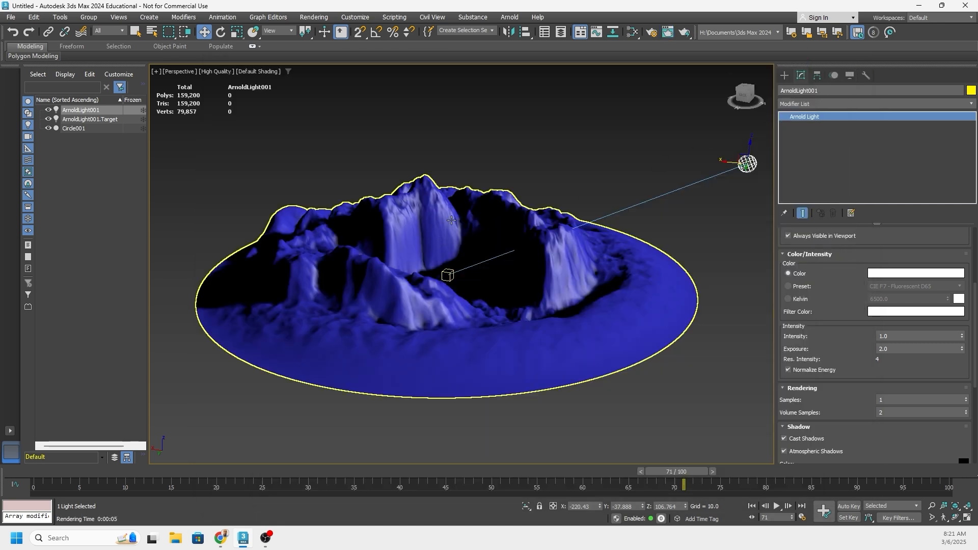
Create a second Arnold light beside the terrain and show its parameters for editing.
alt+middle_drag(452, 220, 517, 225)
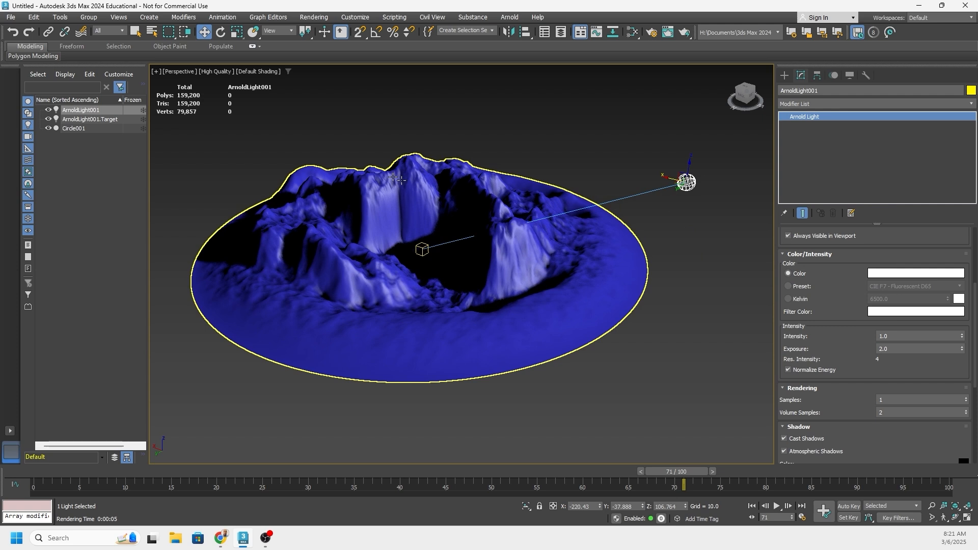
click(784, 76)
click(823, 142)
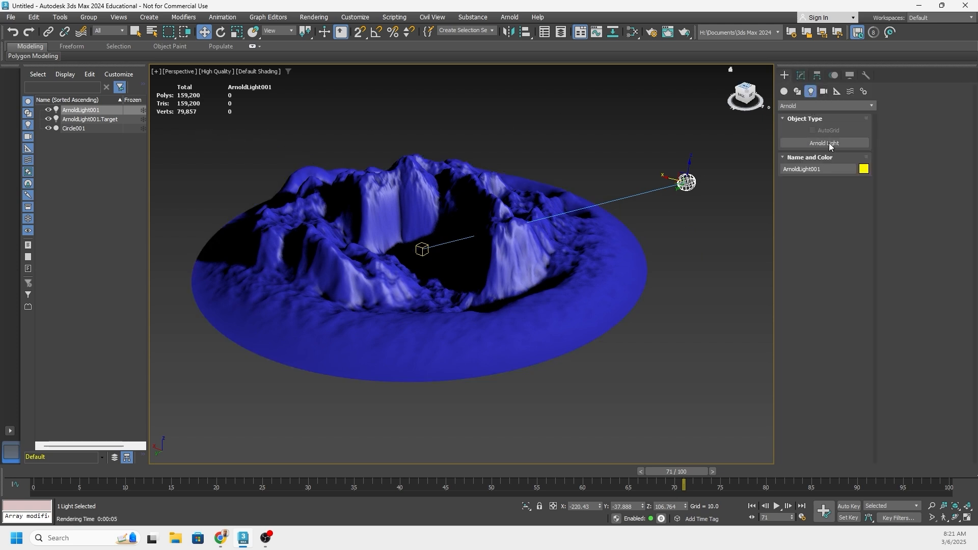
drag(641, 339, 662, 332)
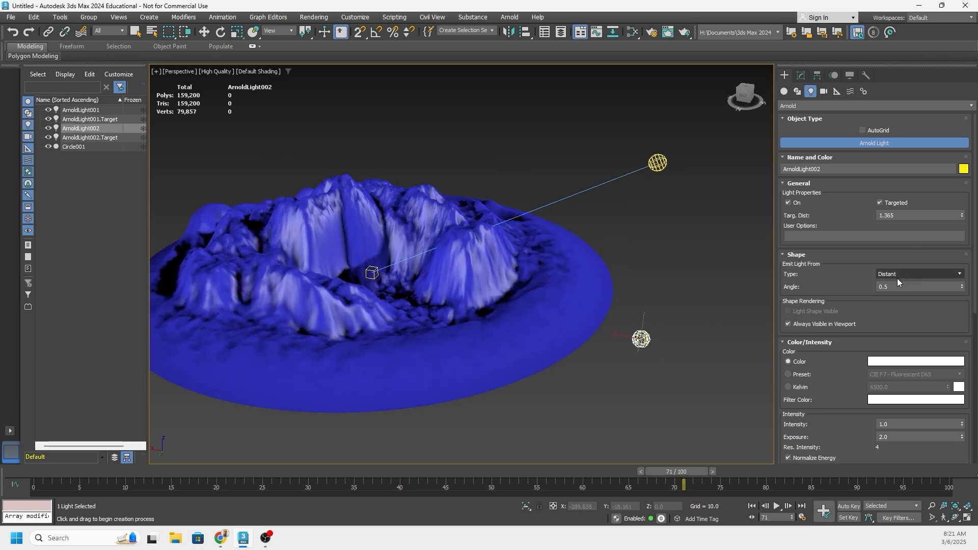
click(801, 77)
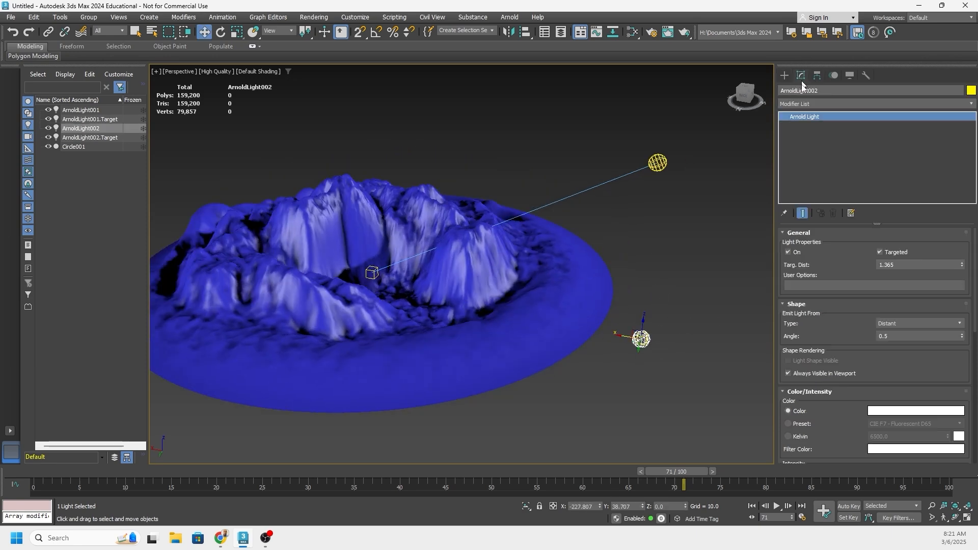
Change the second Arnold light's type to Skydome and raise it slightly above the ground level.
click(897, 323)
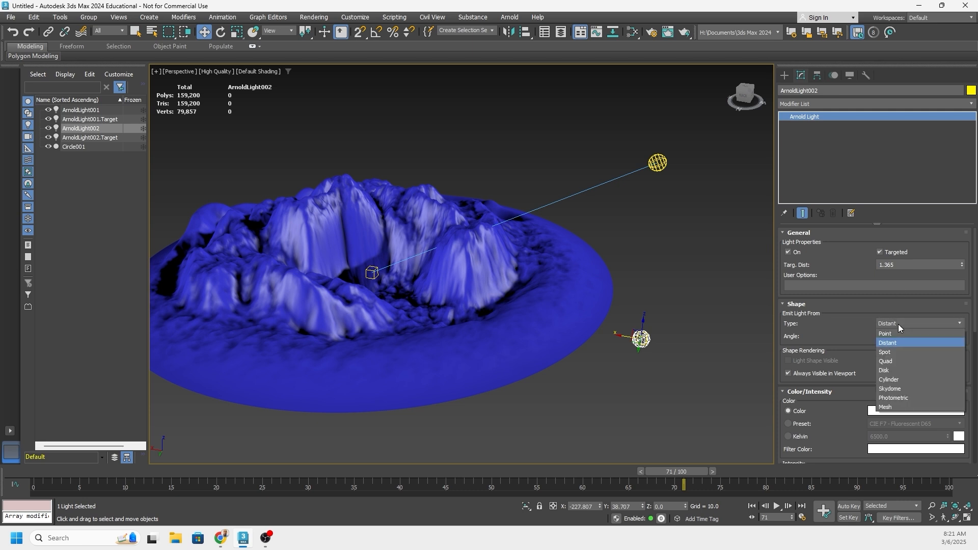
click(896, 388)
middle_drag(565, 275, 629, 273)
mouse_move(703, 316)
mouse_down()
mouse_move(705, 292)
mouse_move(704, 301)
mouse_up()
Render frame 71 with both lights, close the render, and look over the terrain from other angles.
alt+middle_drag(683, 298, 626, 310)
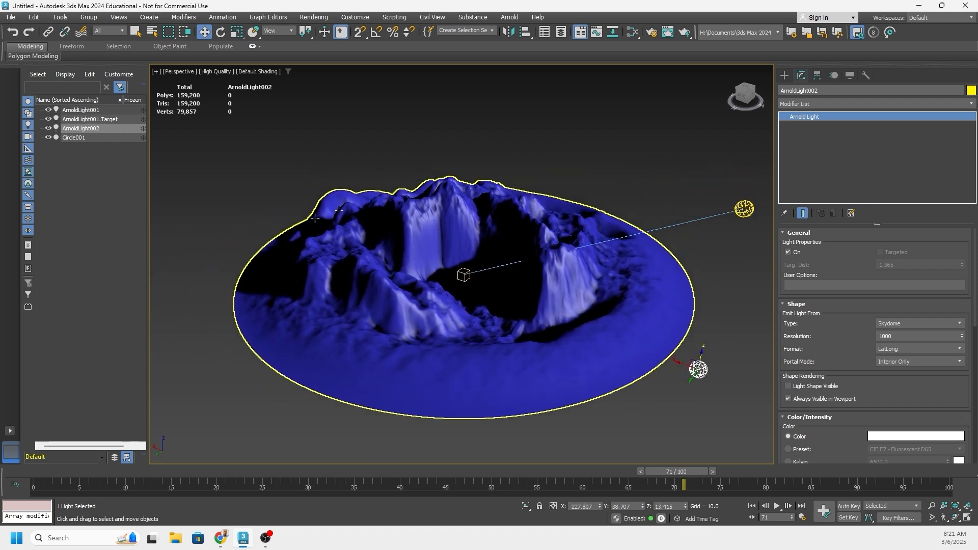
alt+middle_drag(510, 270, 508, 264)
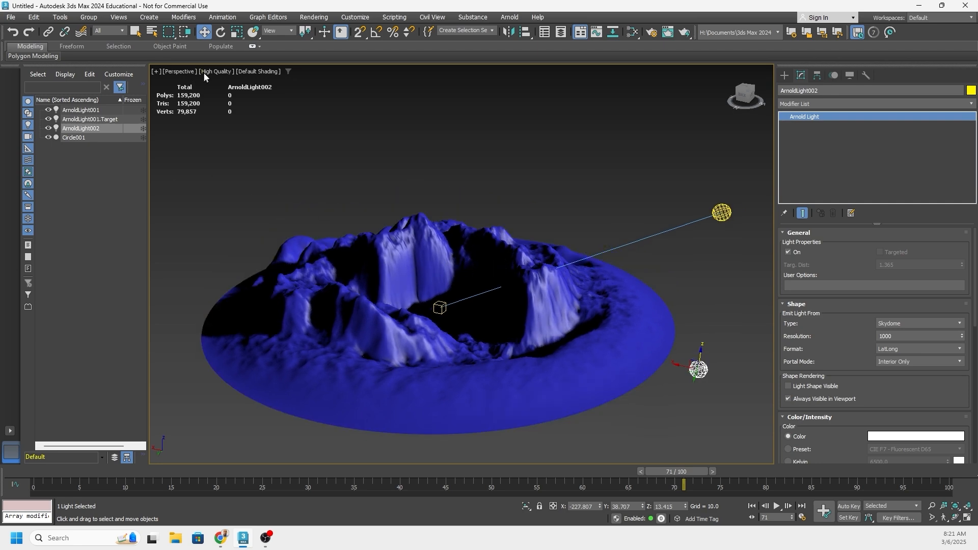
key(shift+q)
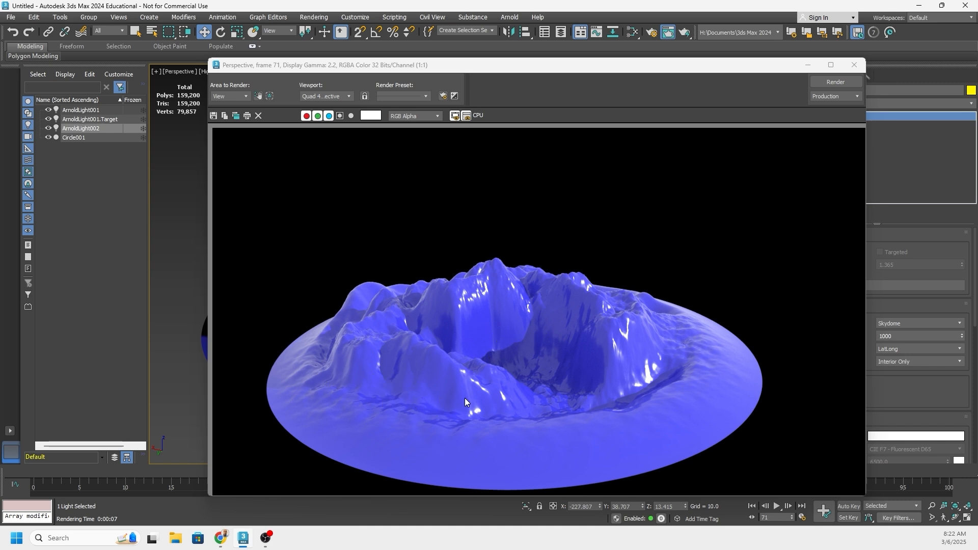
click(854, 64)
alt+middle_drag(472, 242, 513, 237)
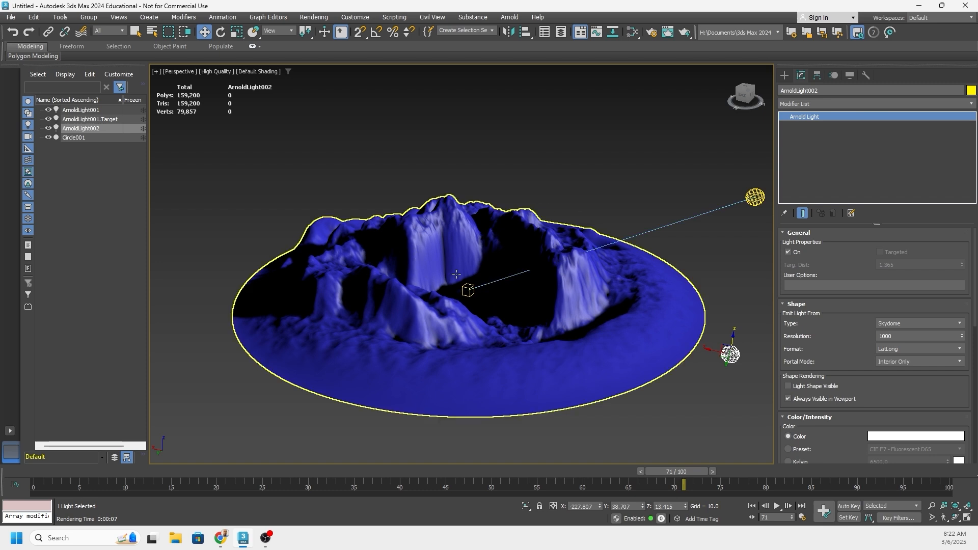
mouse_move(427, 265)
alt+middle_down()
mouse_move(408, 273)
mouse_move(437, 264)
mouse_move(396, 256)
mouse_move(428, 283)
alt+middle_up()
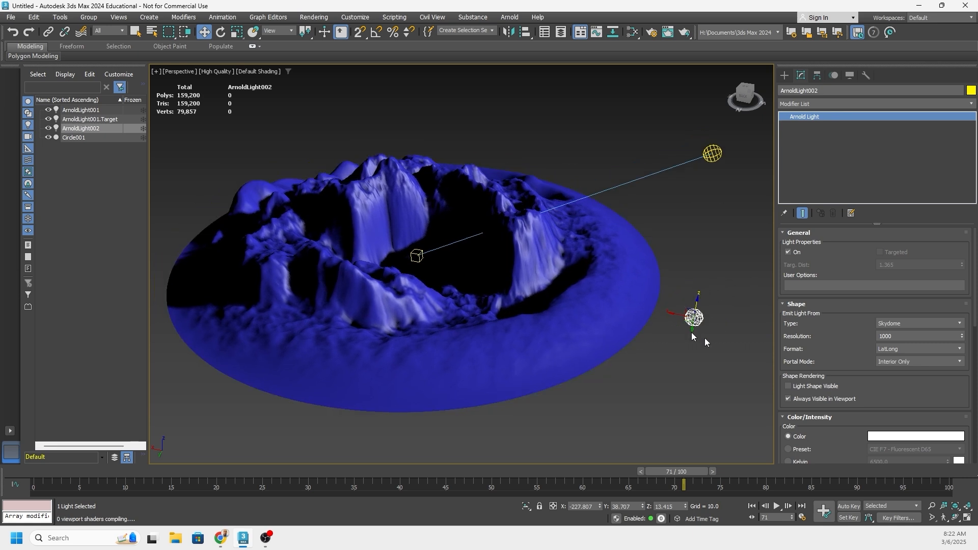
scroll(866, 427, down, 1)
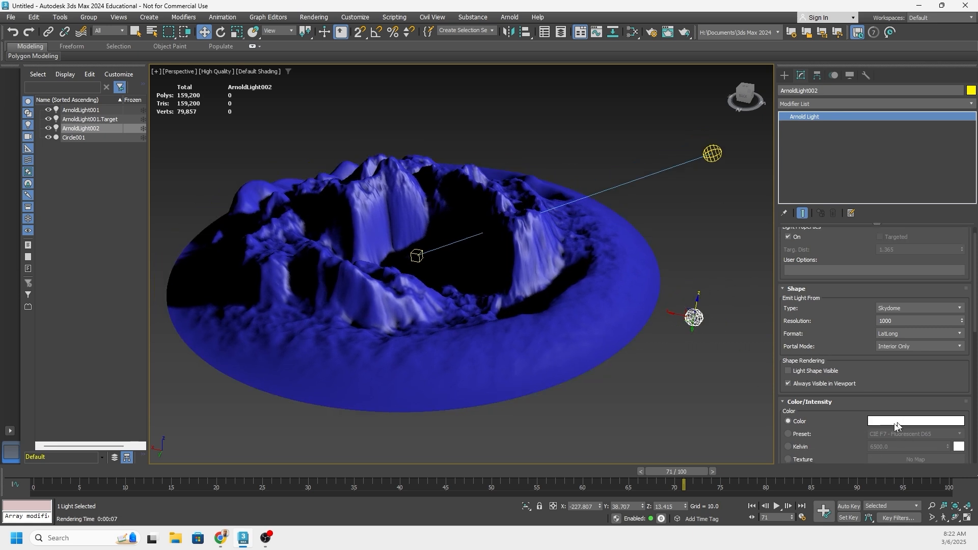
middle_drag(485, 242, 511, 234)
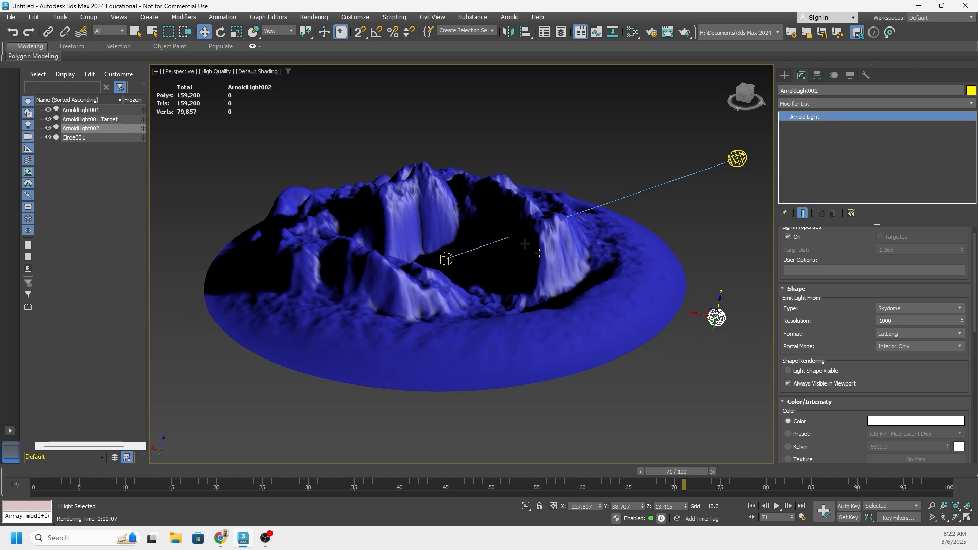
alt+middle_drag(558, 262, 491, 260)
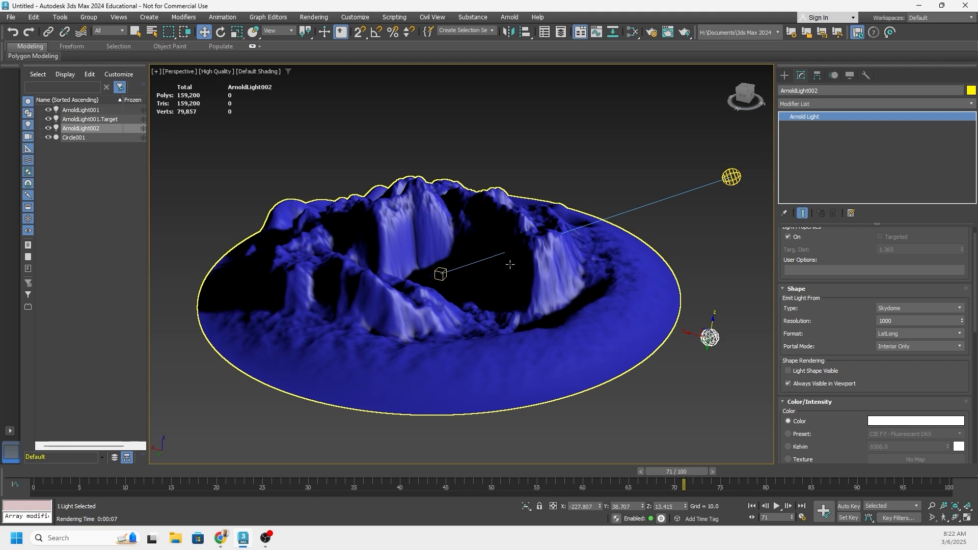
middle_drag(474, 259, 476, 240)
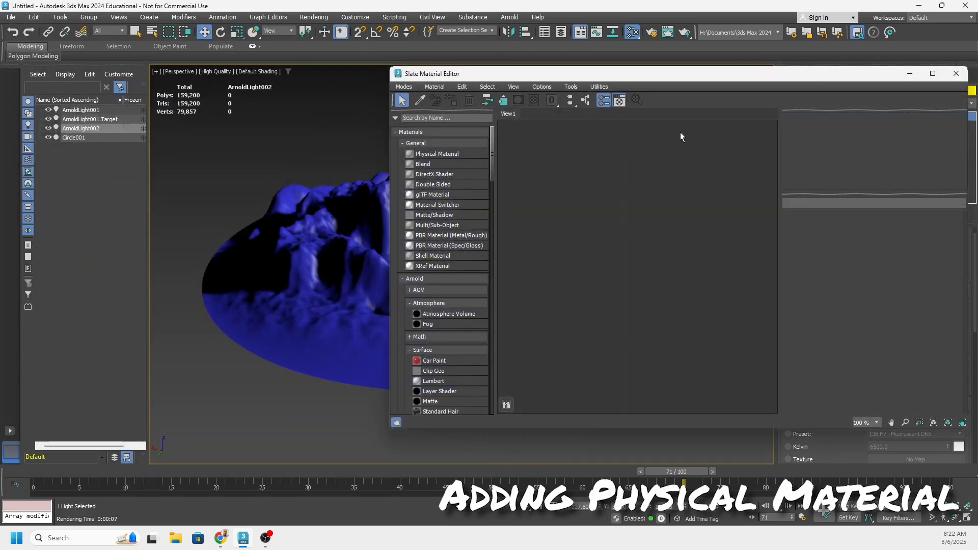
Assign a new Physical Material to the terrain and set its reflection weight to 0.01.
drag(441, 153, 606, 155)
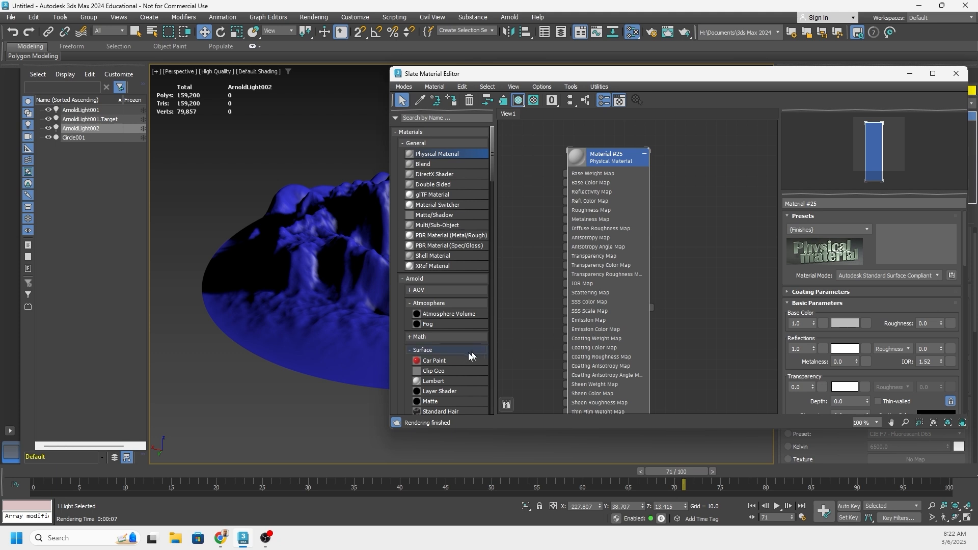
drag(651, 307, 328, 346)
drag(329, 229, 329, 229)
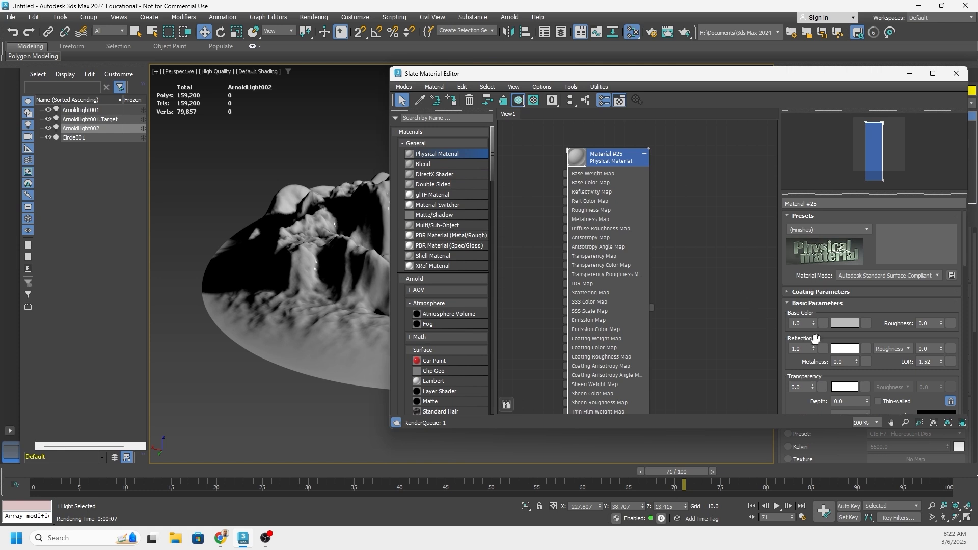
drag(814, 349, 815, 422)
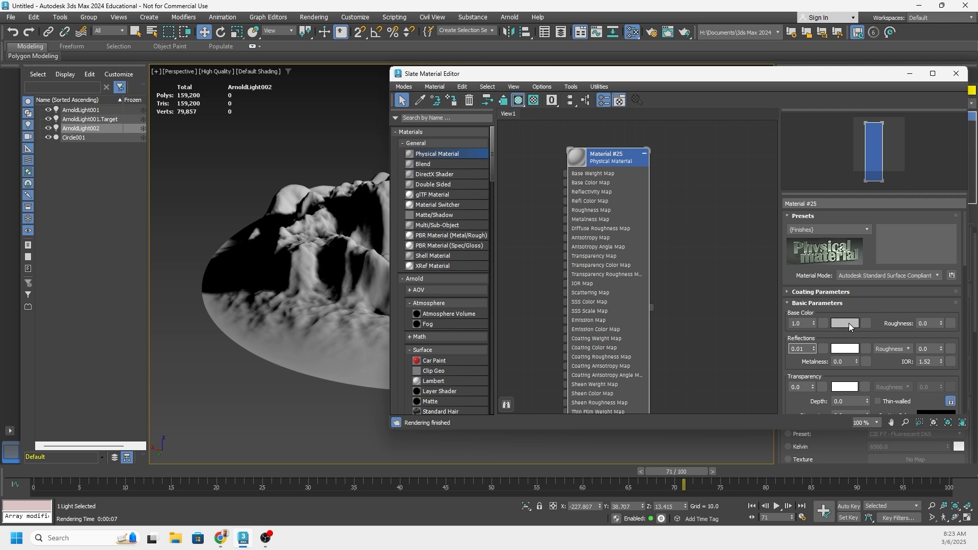
drag(711, 75, 0, 82)
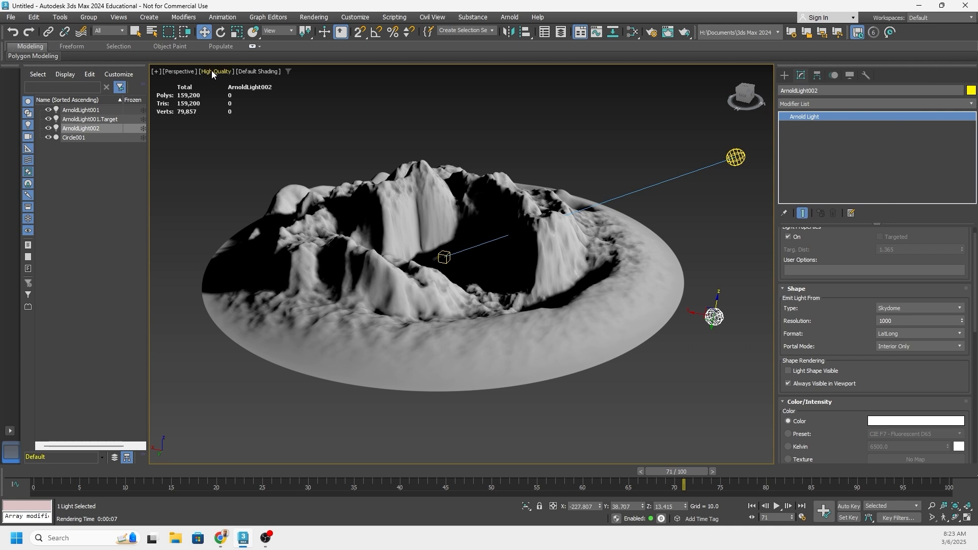
Render frame 71 of the terrain with the new material from a slightly higher view, and close the render after viewing.
mouse_move(493, 212)
middle_down()
mouse_move(472, 222)
mouse_move(490, 221)
middle_up()
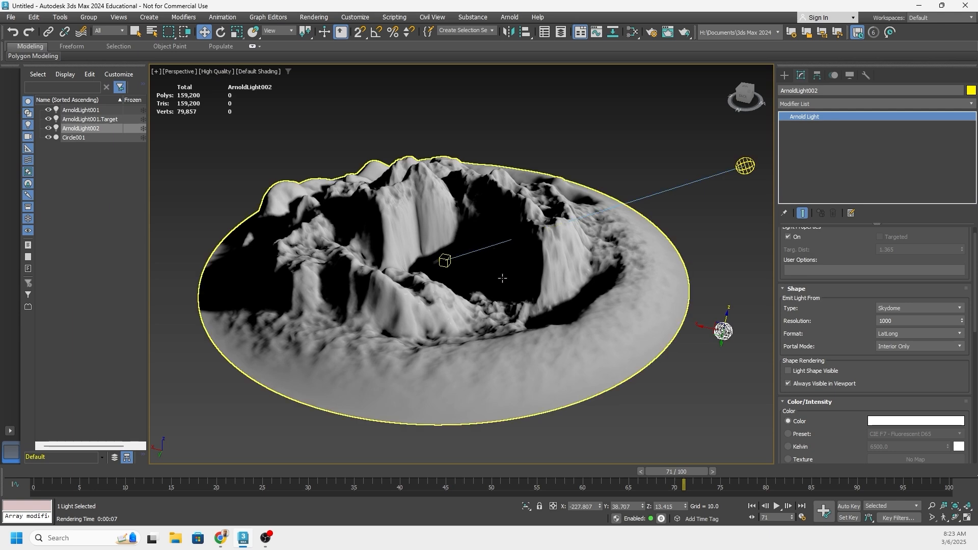
key(shift+q)
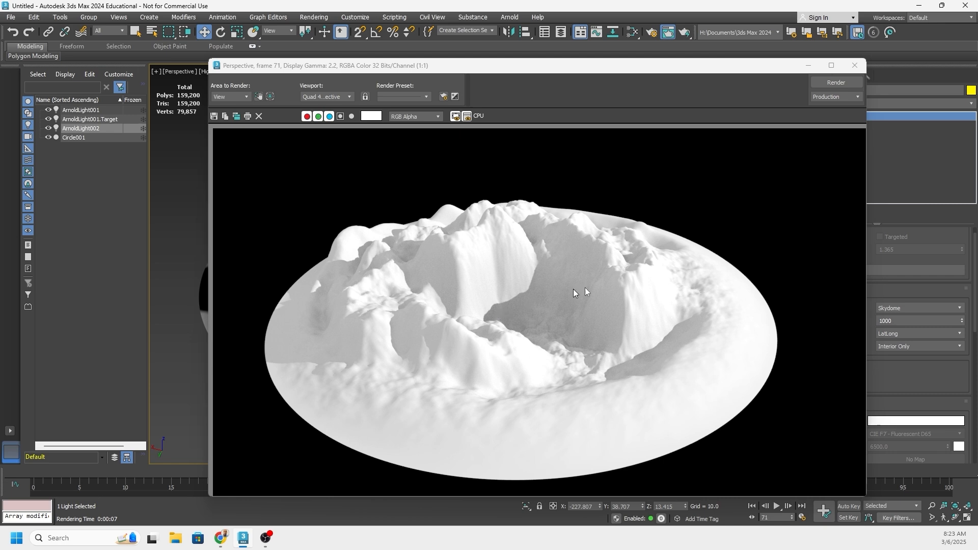
click(858, 65)
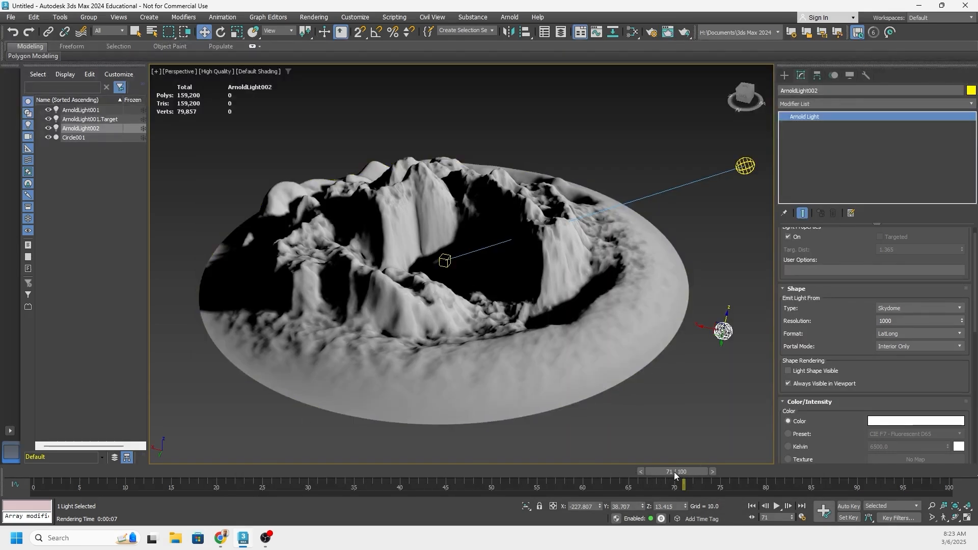
Go to frame 19, render the early stage of the morph, and close the render after viewing.
drag(674, 472, 213, 471)
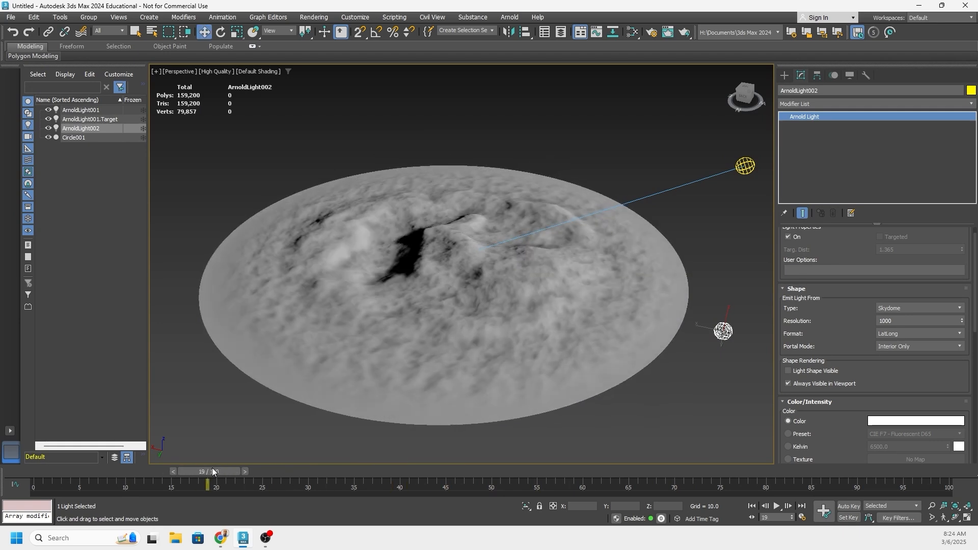
key(shift+q)
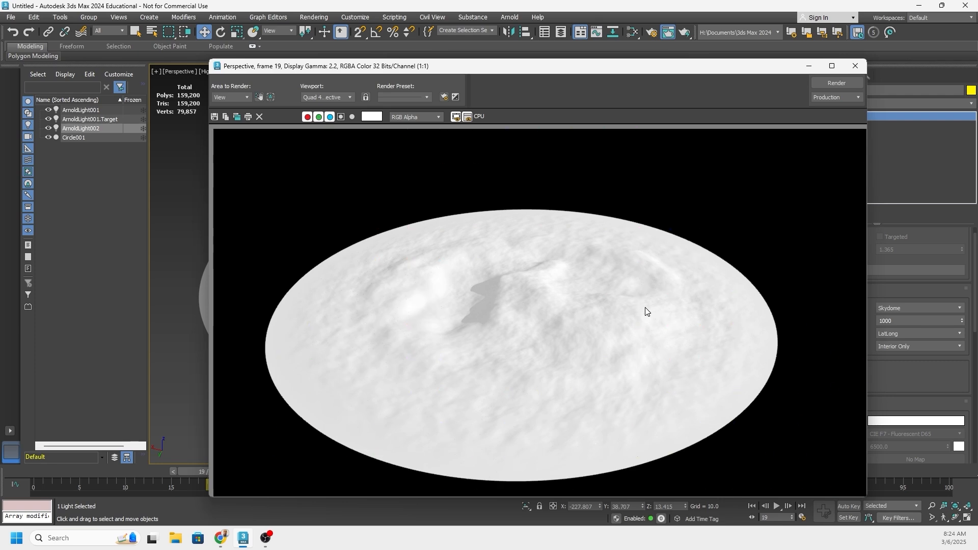
click(856, 66)
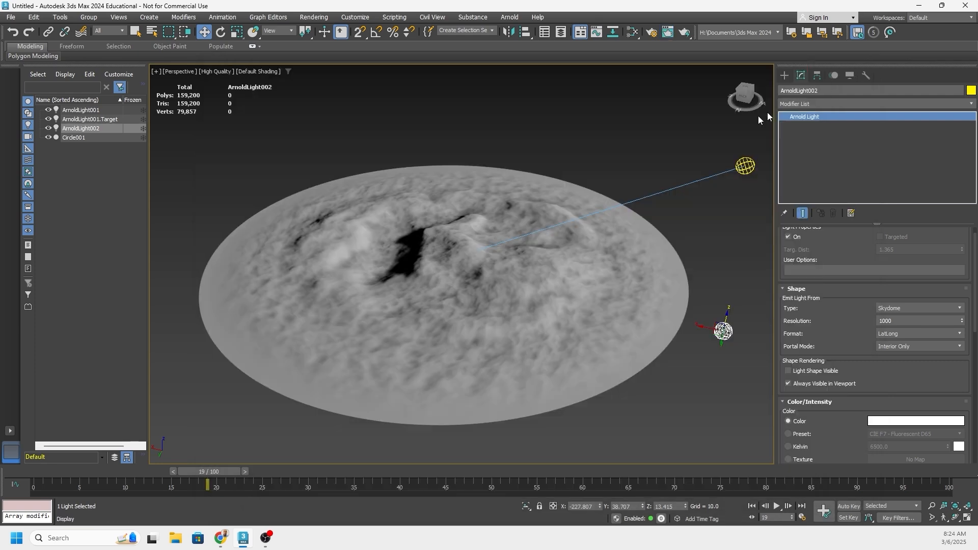
Return the animation to frame 0 and set the render time output to Active Time Segment, 0 to 100.
middle_drag(438, 260, 438, 254)
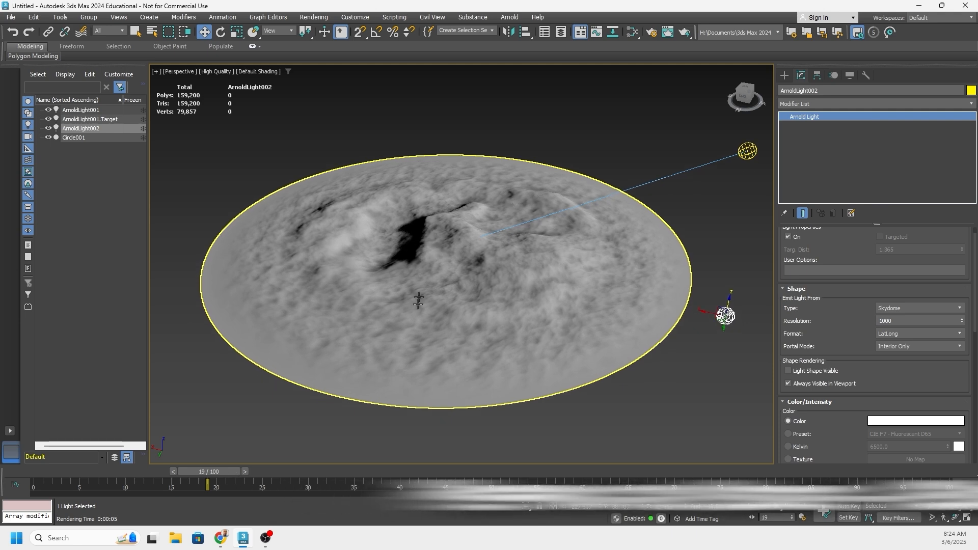
mouse_move(206, 472)
mouse_down()
mouse_move(219, 476)
mouse_move(56, 477)
mouse_move(601, 499)
mouse_move(510, 489)
mouse_move(766, 479)
mouse_move(43, 484)
mouse_up()
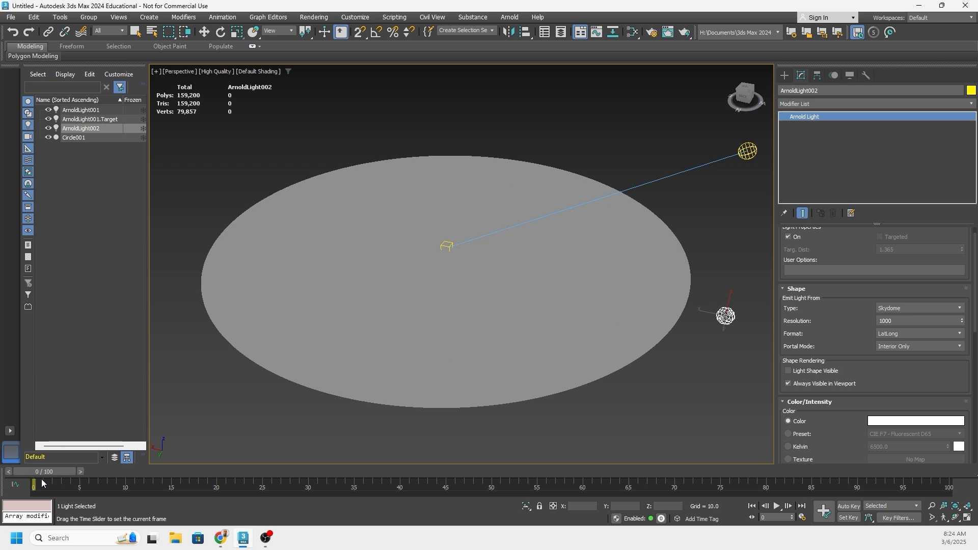
key(w)
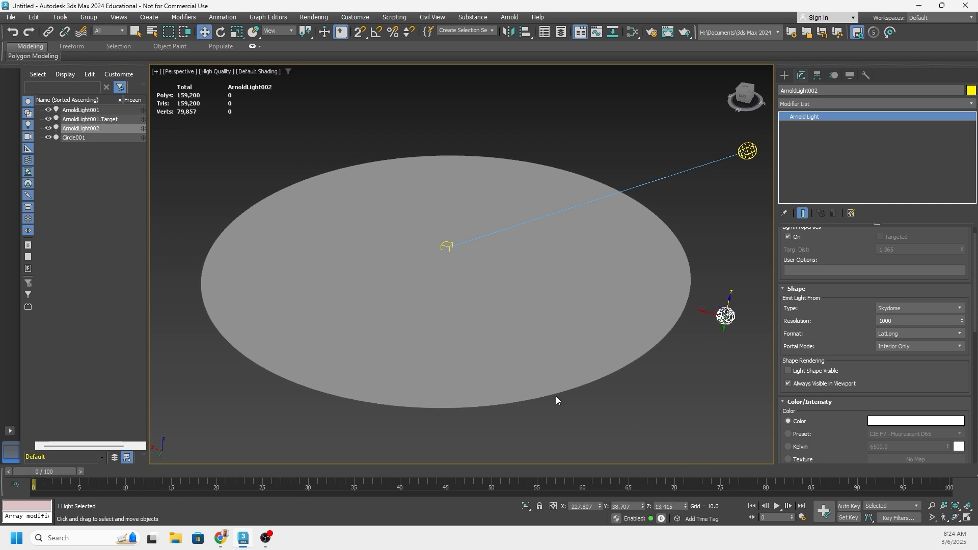
key(F10)
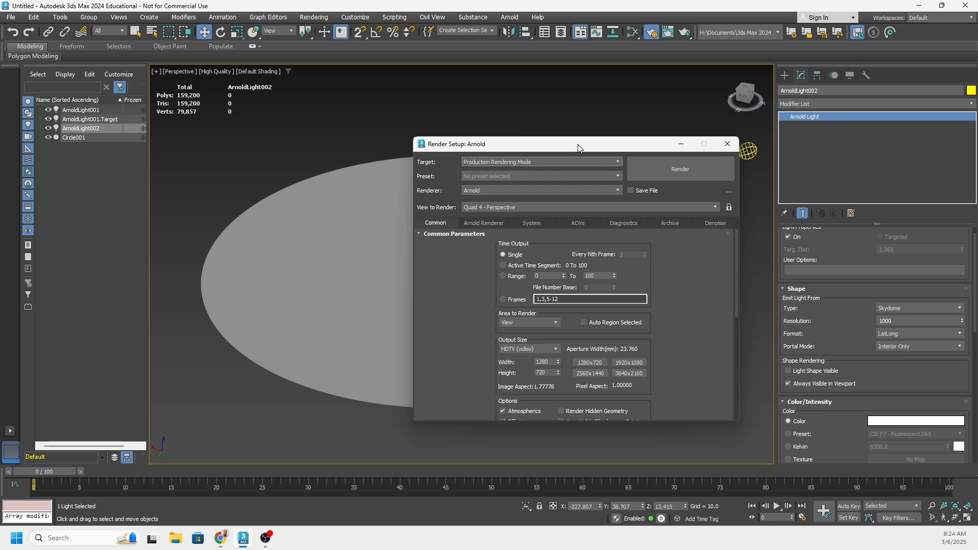
drag(577, 145, 451, 94)
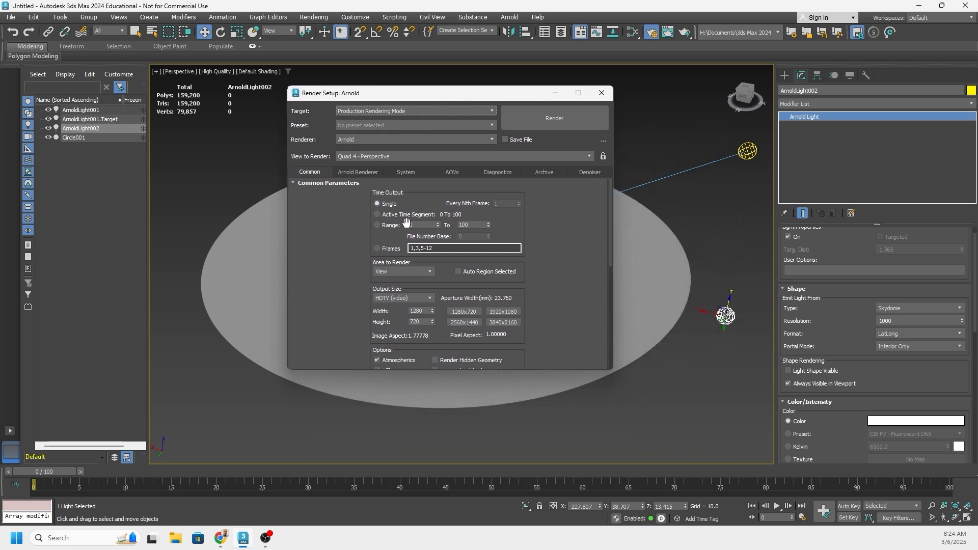
click(377, 214)
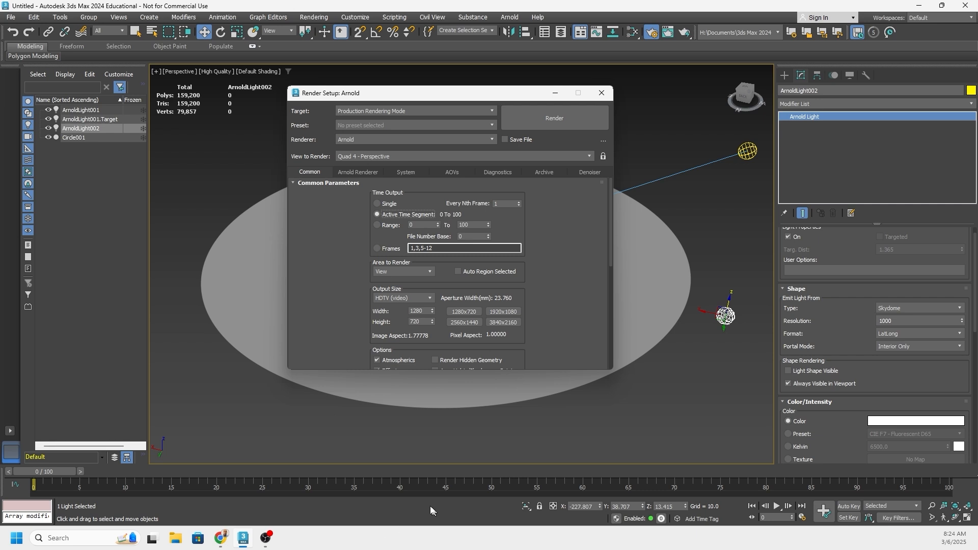
Begin choosing the render output file and open the MorphingMountain folder inside renderoutput as its location.
scroll(464, 298, down, 2)
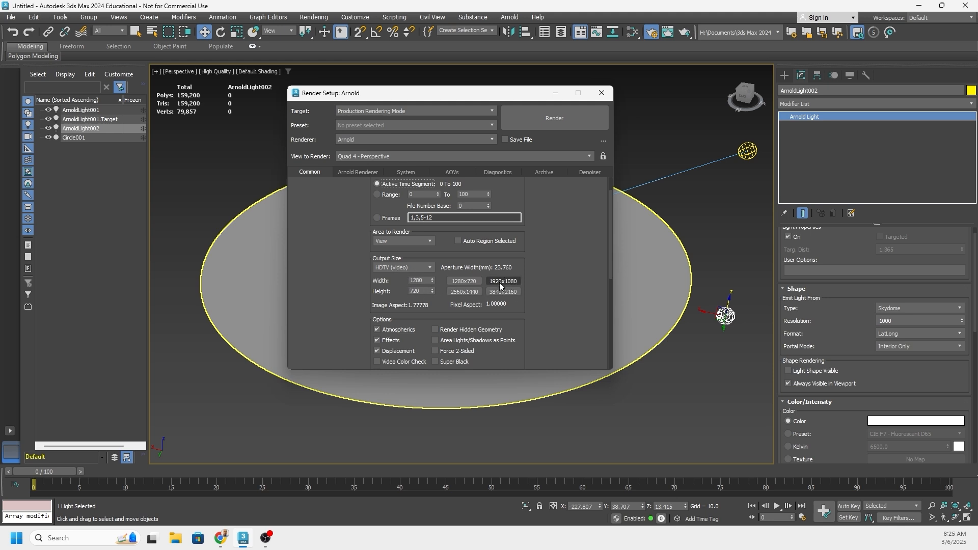
scroll(461, 288, down, 1)
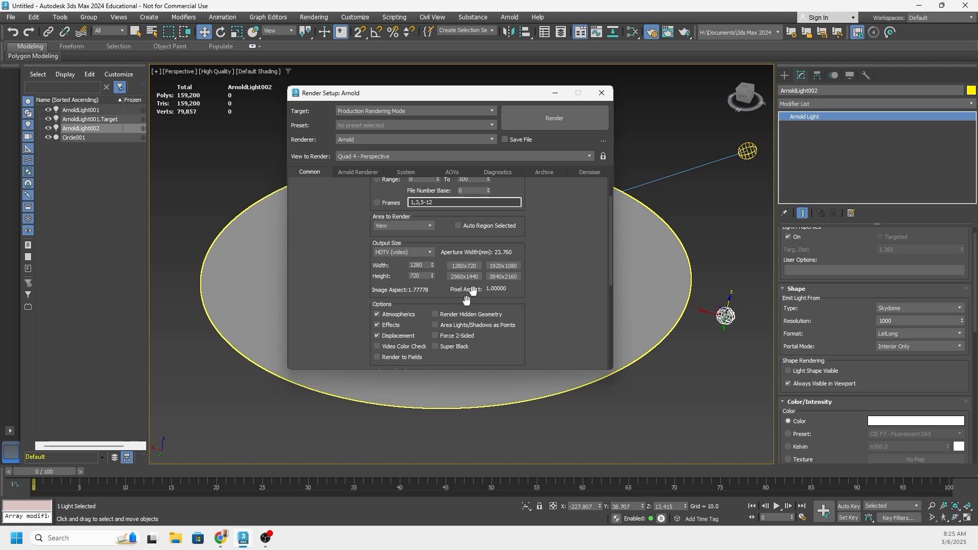
scroll(466, 291, down, 8)
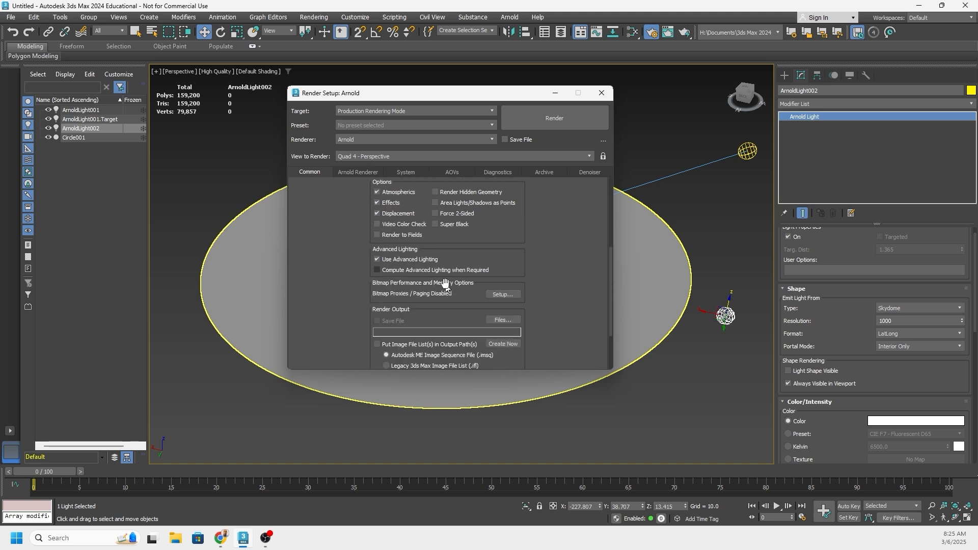
scroll(445, 283, down, 5)
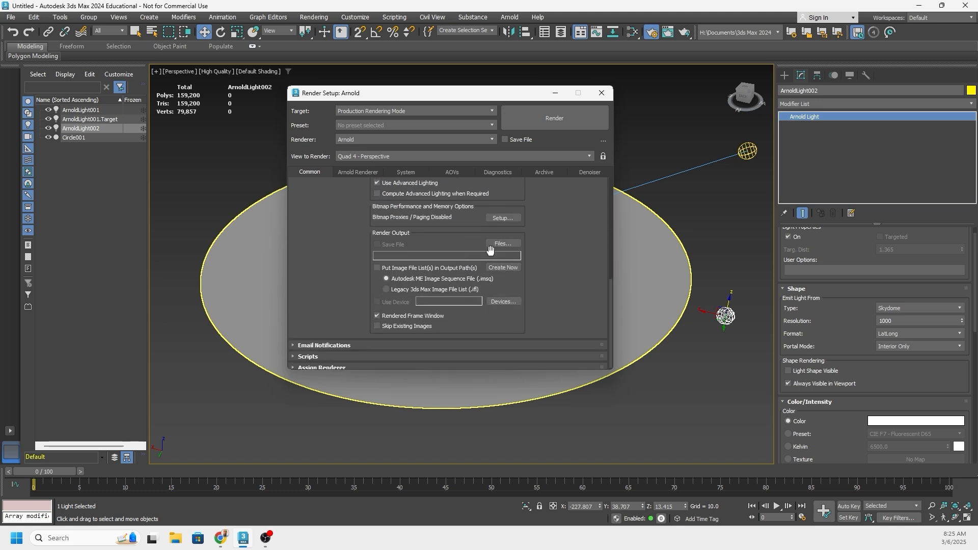
click(500, 244)
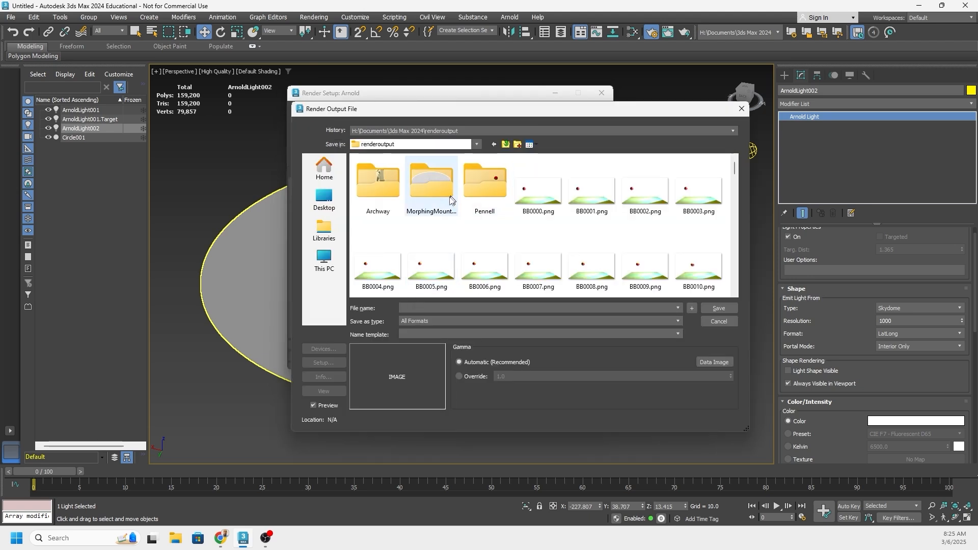
click(433, 191)
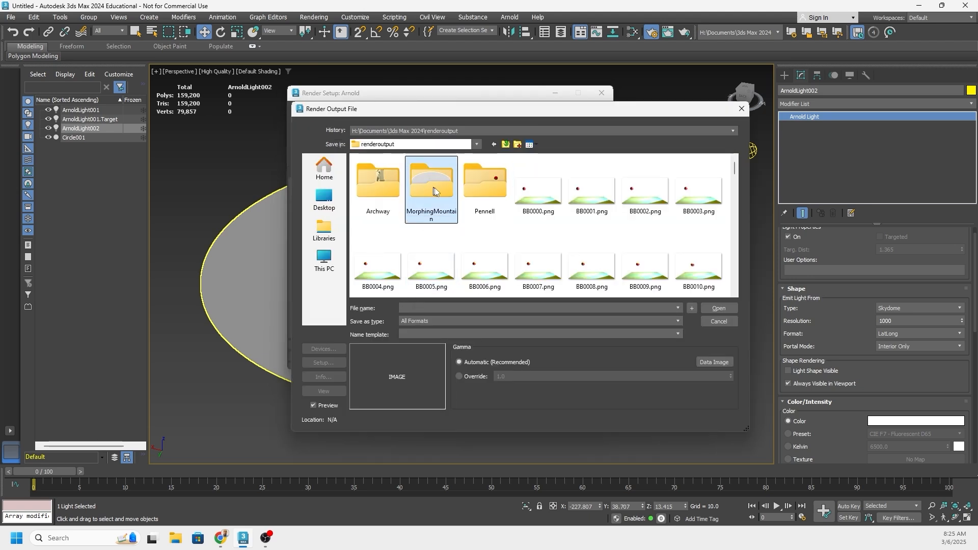
double_click(433, 192)
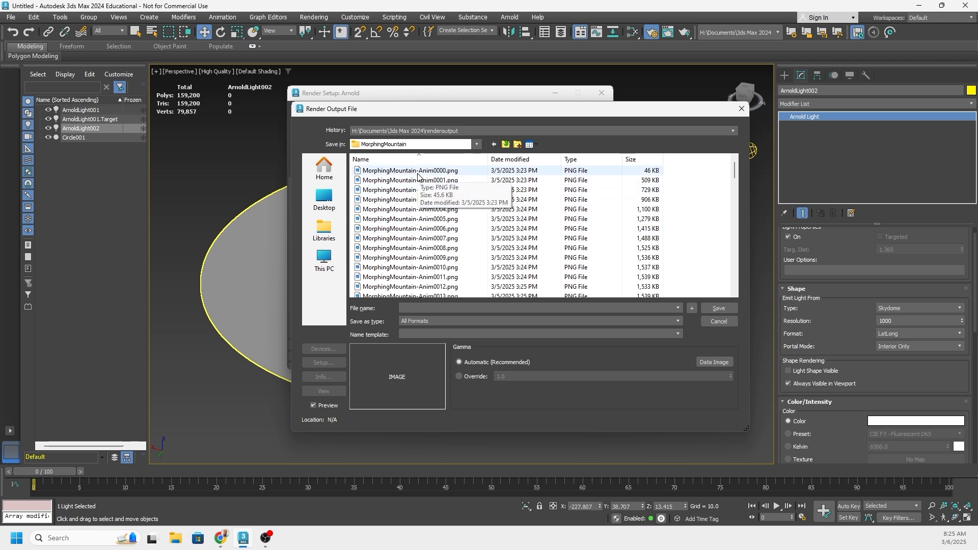
Name the render output file MorphingMountain-Anim2_, based on the name of the existing first frame in the folder.
click(422, 173)
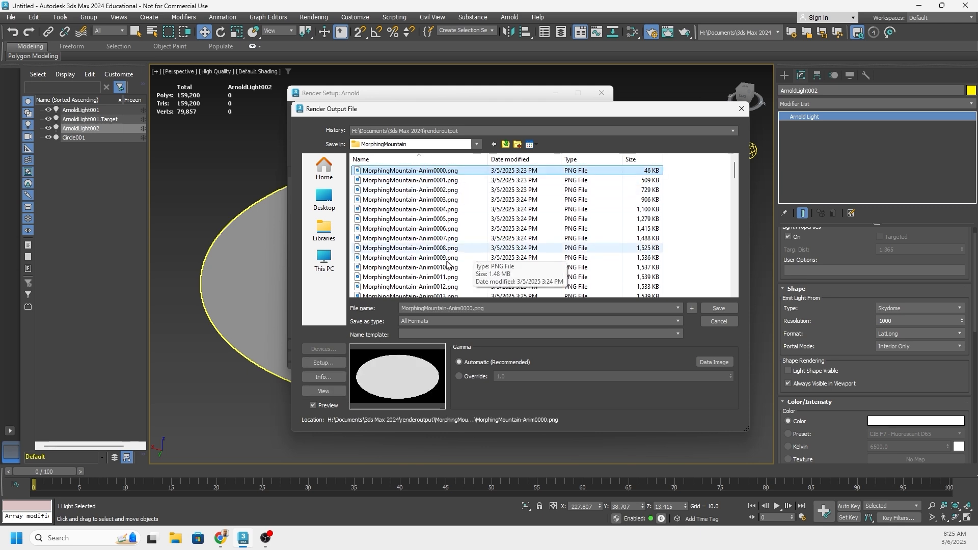
scroll(443, 258, down, 2)
scroll(443, 258, down, 1)
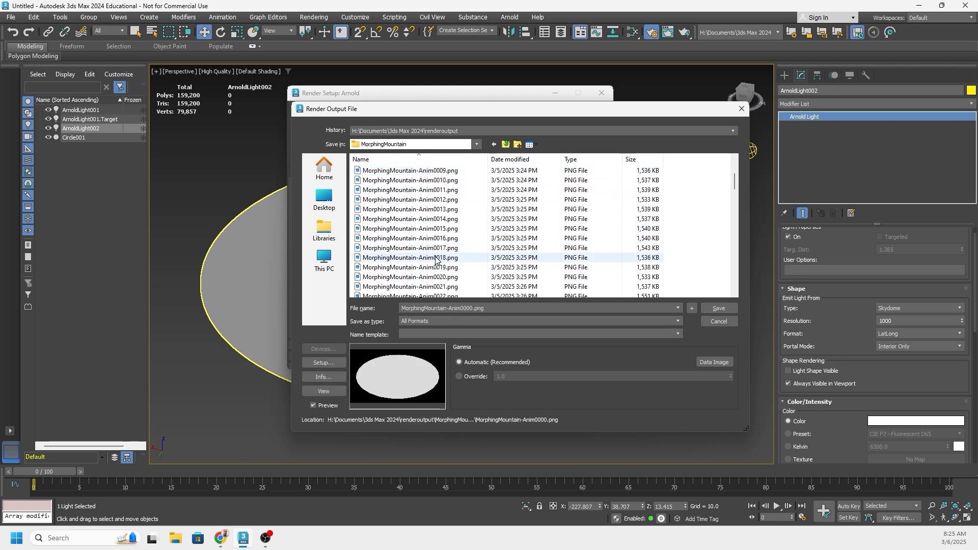
double_click(460, 309)
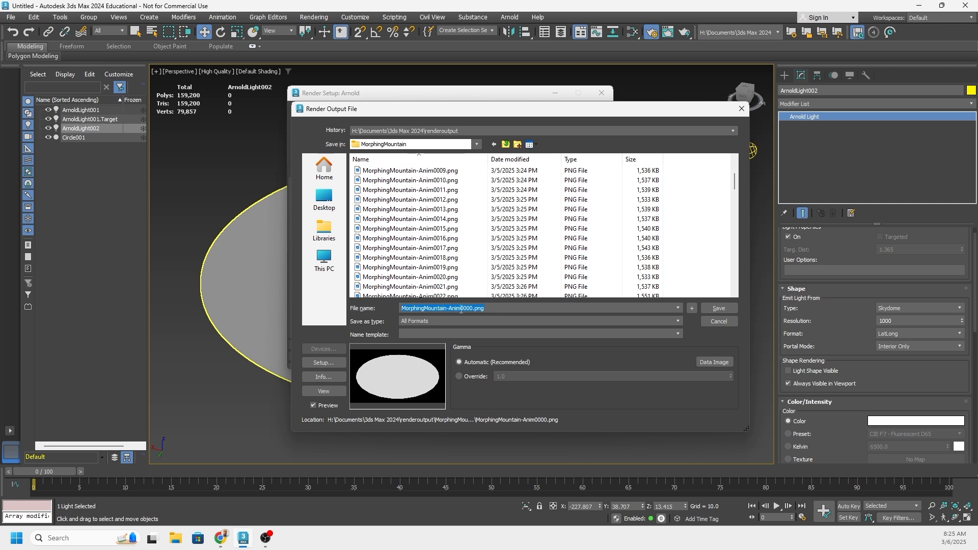
key(BackSpace)
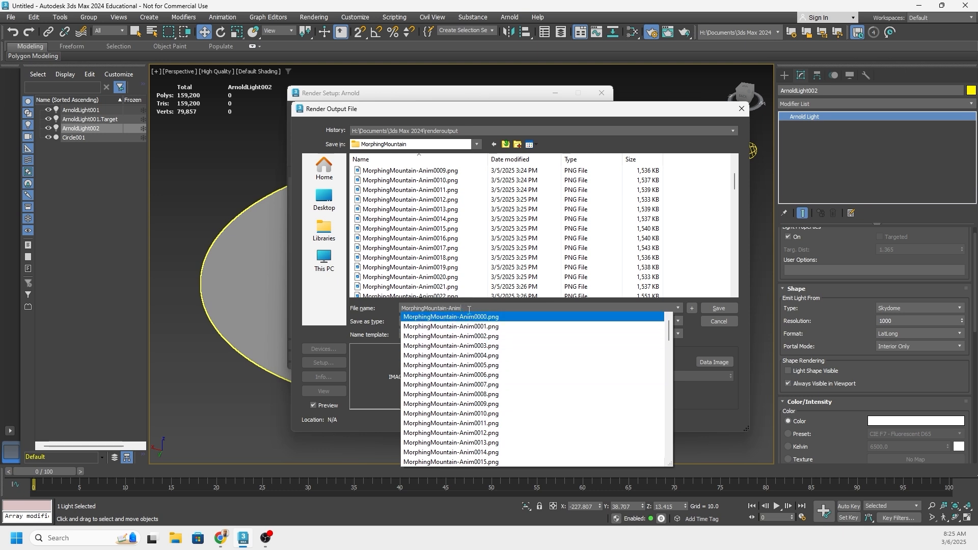
text(2_)
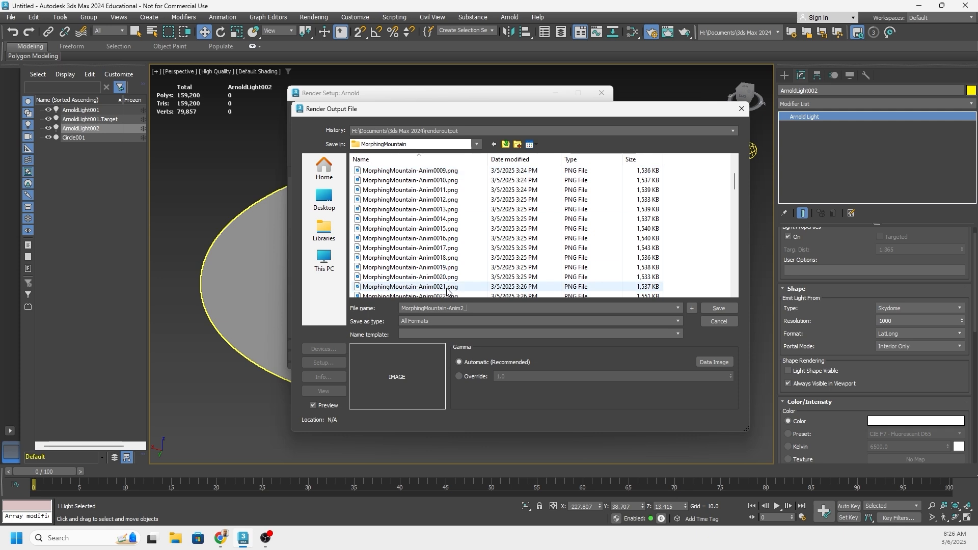
Save the render output as a PNG Image File with RGB 48 bit and alpha channel, and close the render setup.
click(429, 319)
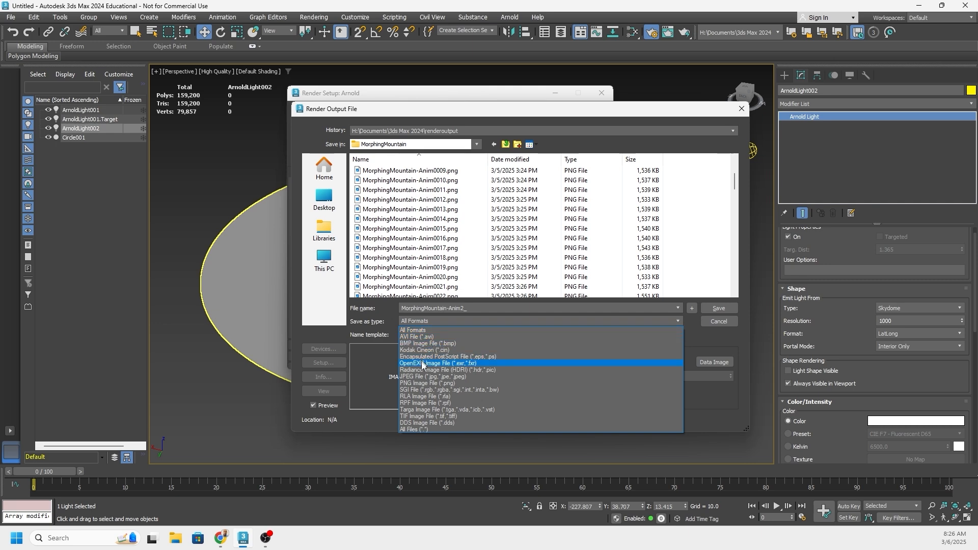
click(421, 384)
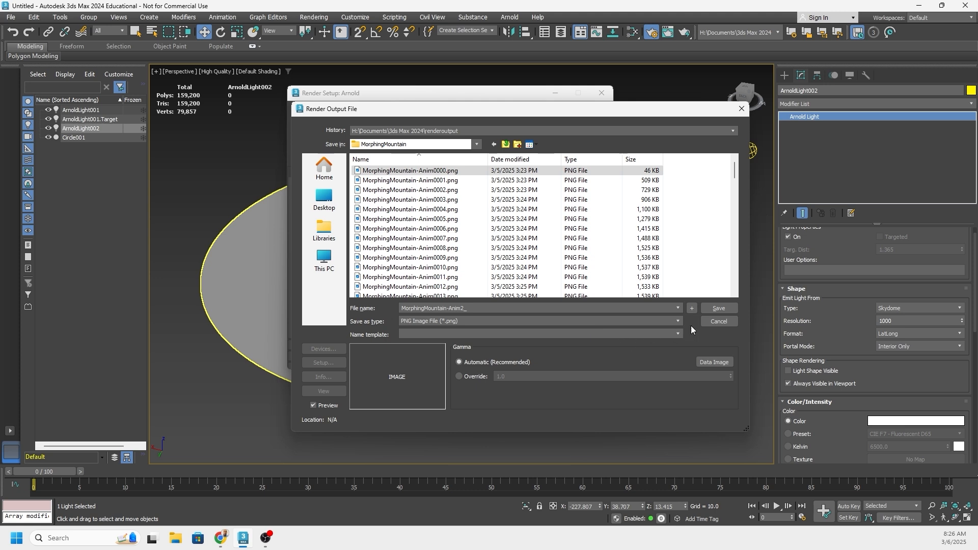
click(708, 307)
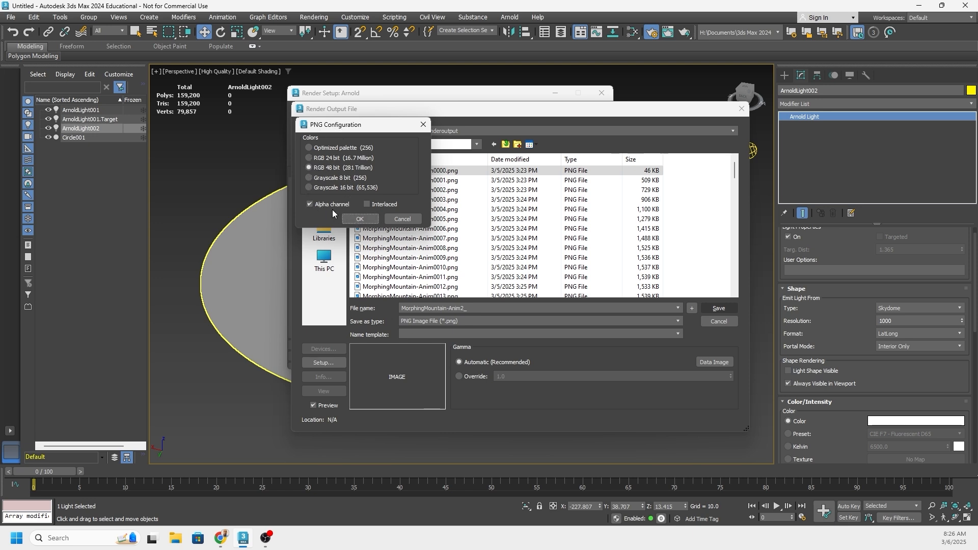
click(361, 219)
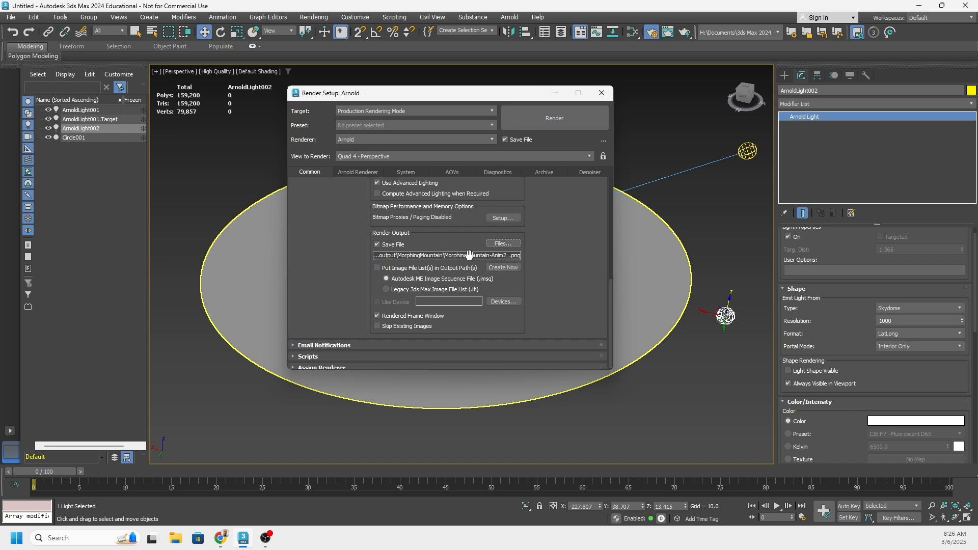
drag(480, 94, 492, 152)
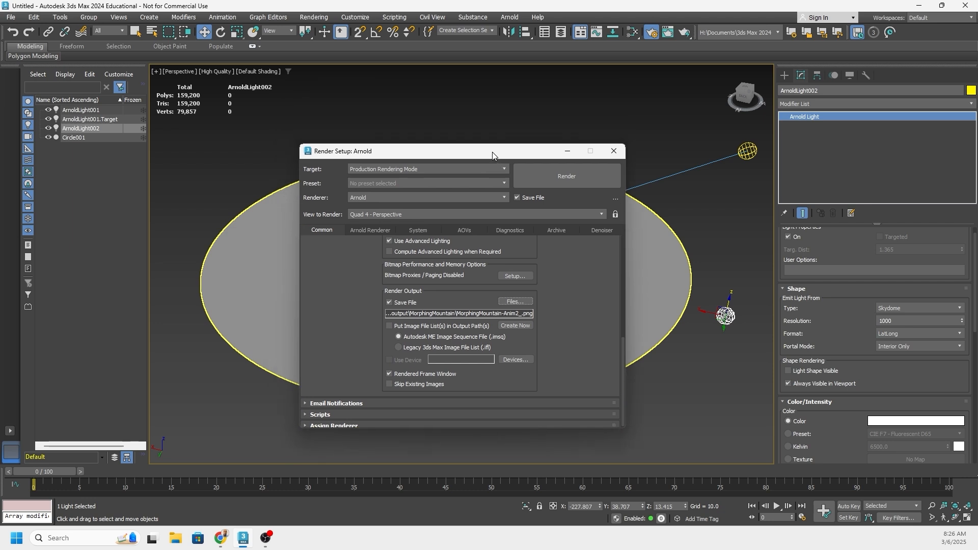
click(614, 150)
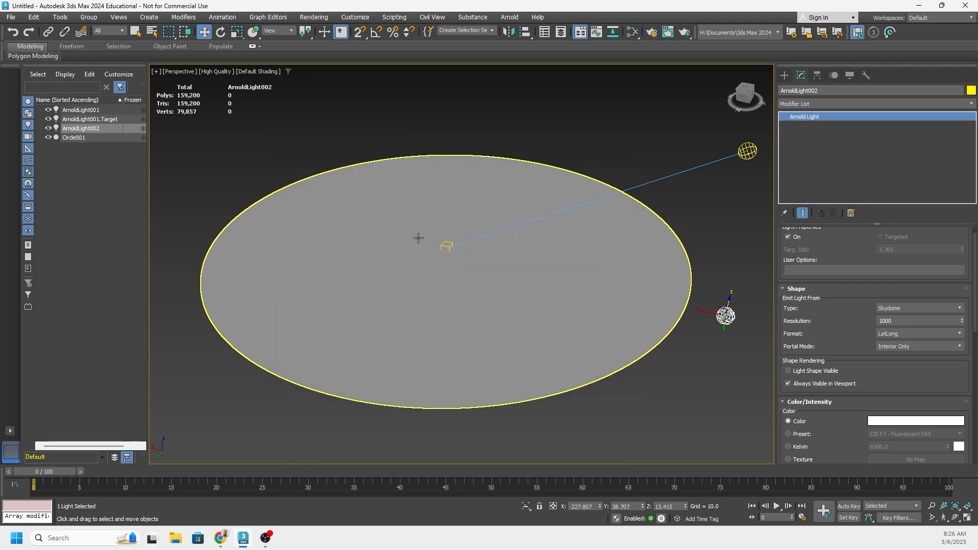
Show safe frames in the Perspective viewport to see the render boundaries.
key(shift+f)
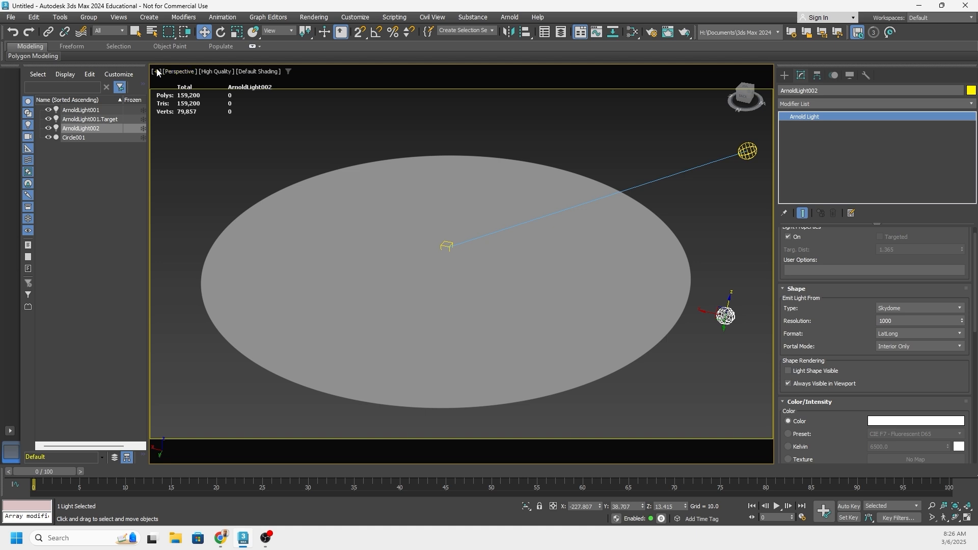
click(185, 74)
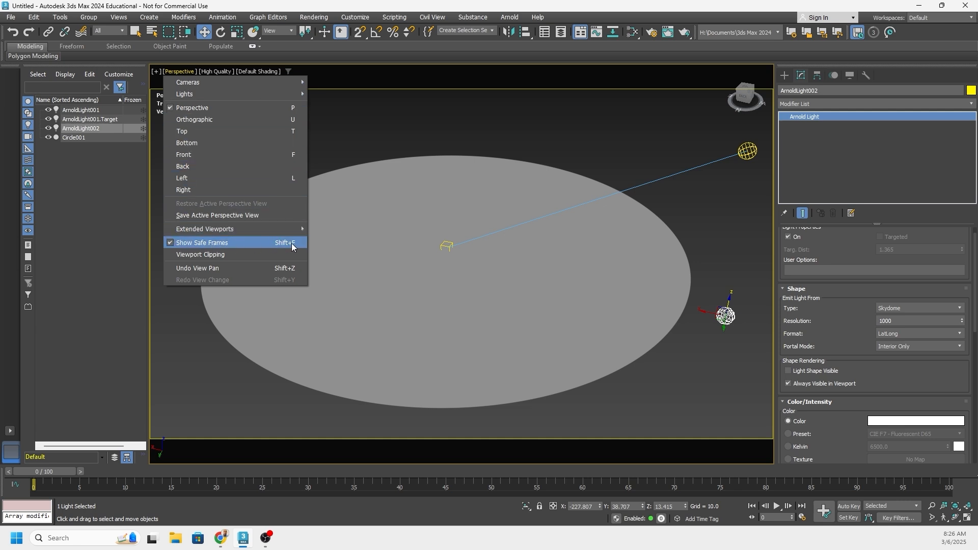
click(453, 138)
key(7)
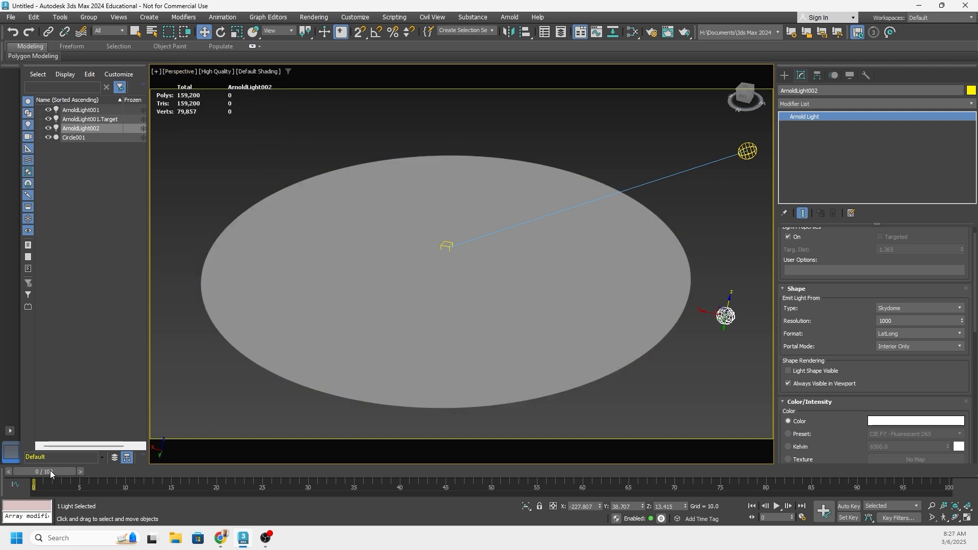
Go to frame 53 and reframe the Perspective view so the whole mountain fits inside the safe frame.
drag(50, 473, 518, 428)
key(w)
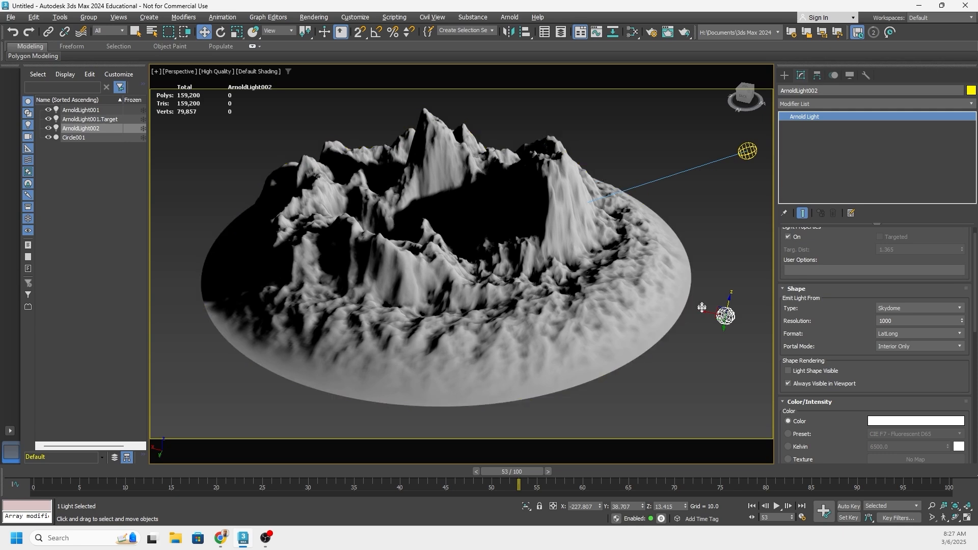
mouse_move(515, 272)
alt+middle_down()
mouse_move(433, 267)
mouse_move(442, 278)
mouse_move(519, 262)
alt+middle_up()
scroll(519, 264, up, 5)
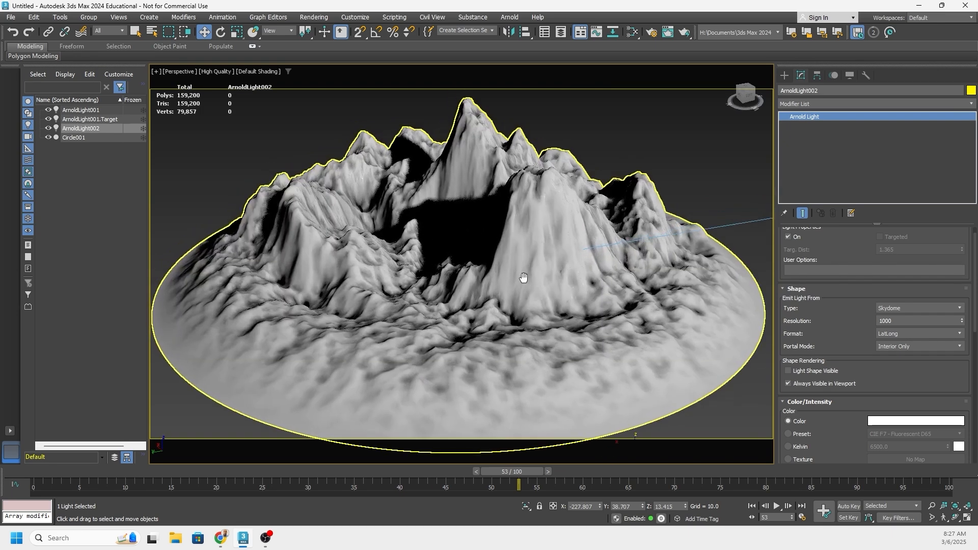
scroll(523, 270, down, 3)
scroll(523, 270, up, 3)
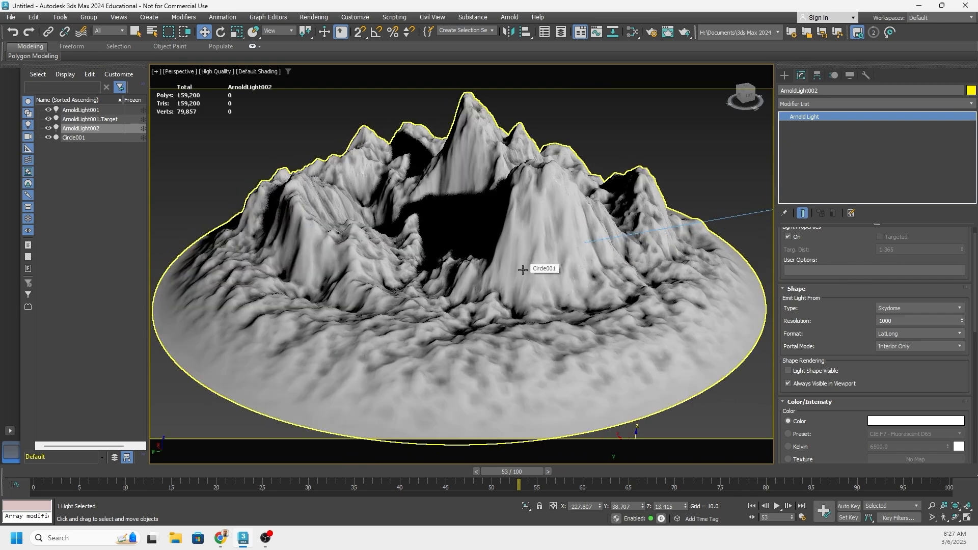
scroll(523, 270, down, 2)
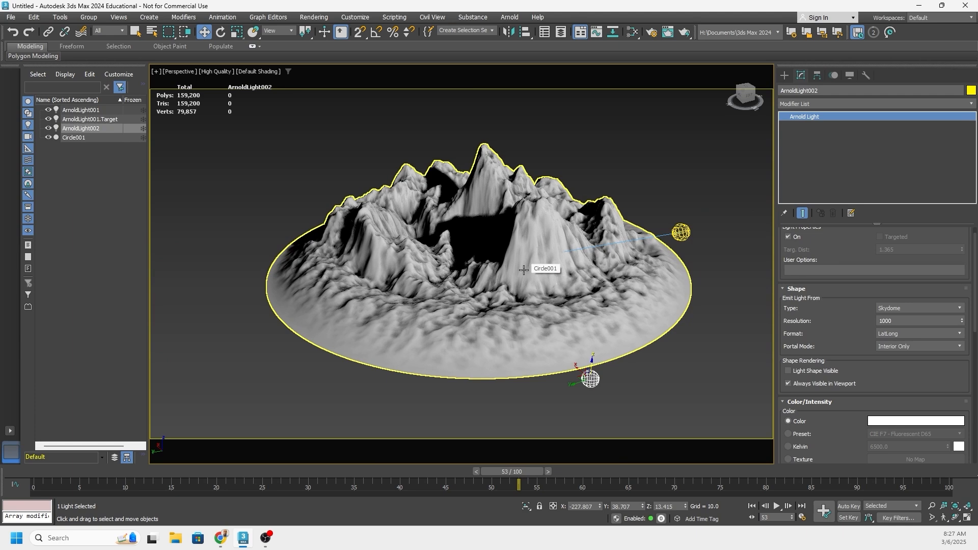
middle_drag(523, 270, 490, 255)
alt+middle_drag(488, 302, 553, 284)
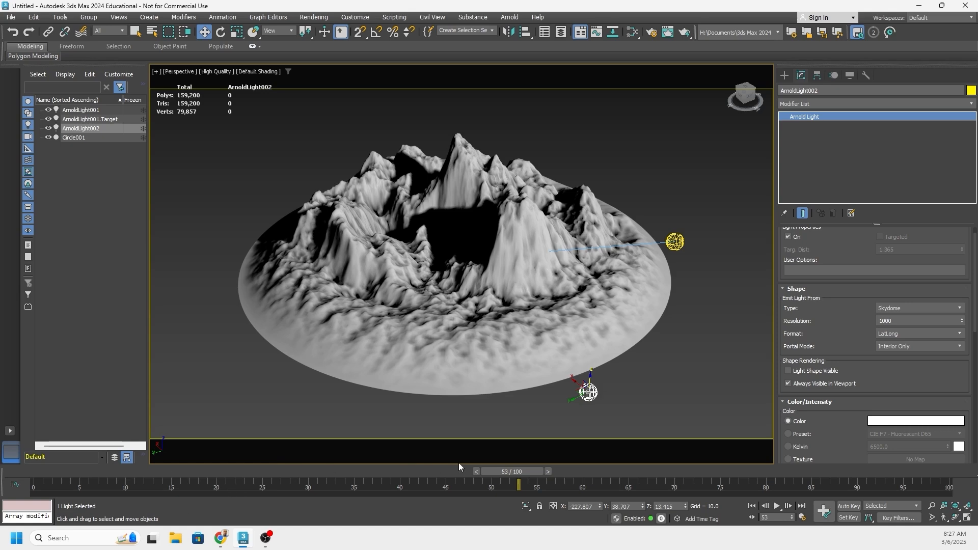
Go to frame 26, enlarge and center the terrain within the safe frame, and return to the Move tool.
drag(524, 471, 502, 505)
drag(550, 536, 300, 537)
key(w)
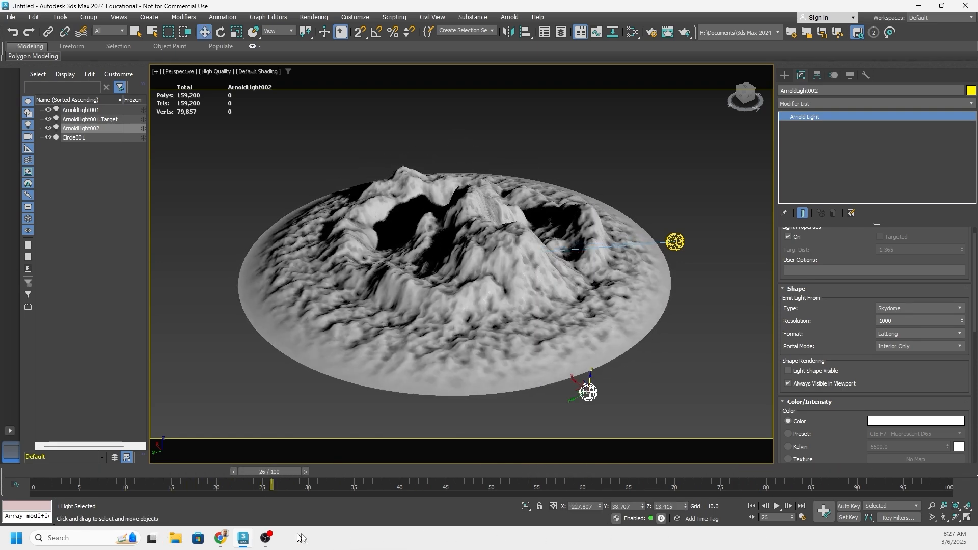
click(932, 518)
drag(532, 323, 534, 292)
middle_drag(500, 294, 495, 273)
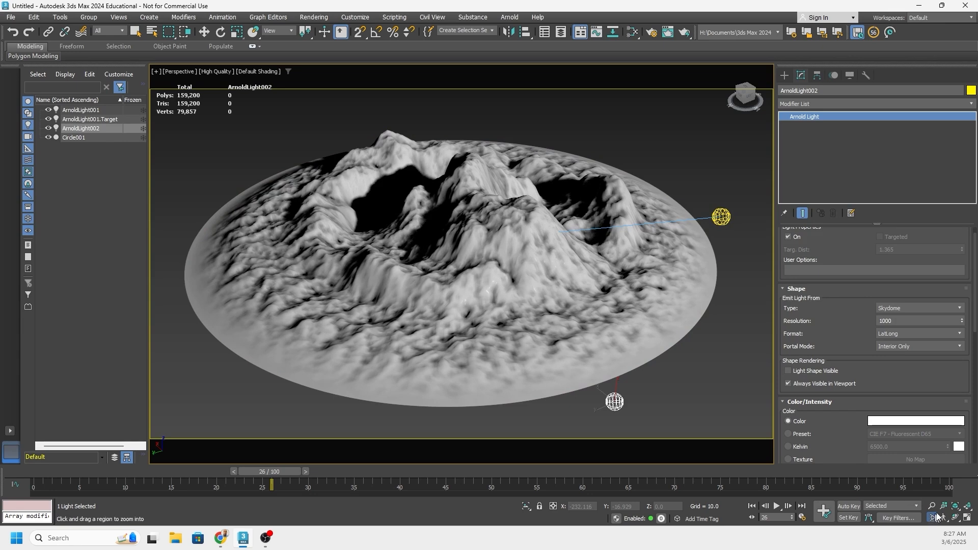
click(203, 32)
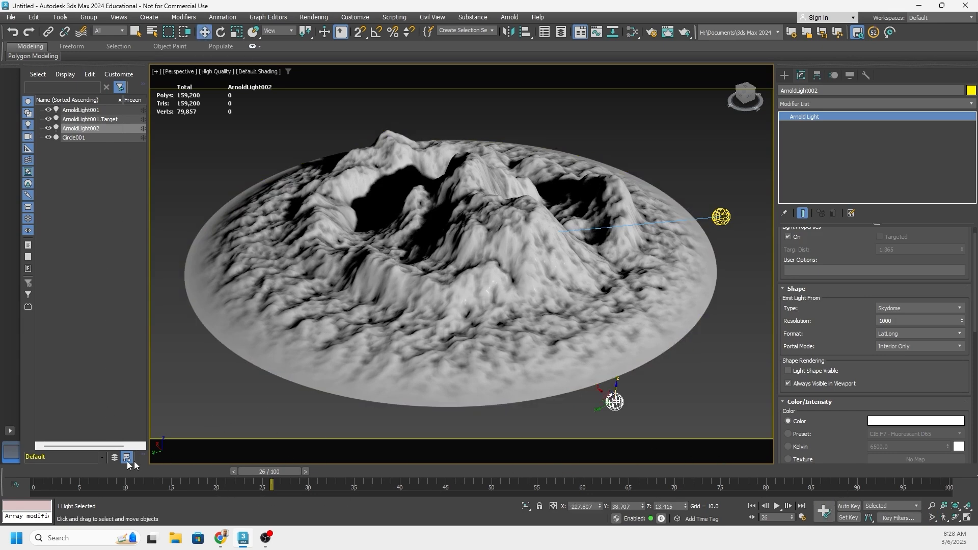
Lower the terrain slightly in the view at frame 57 to keep its peak inside the safe frame, and return to frame 0.
drag(286, 472, 570, 469)
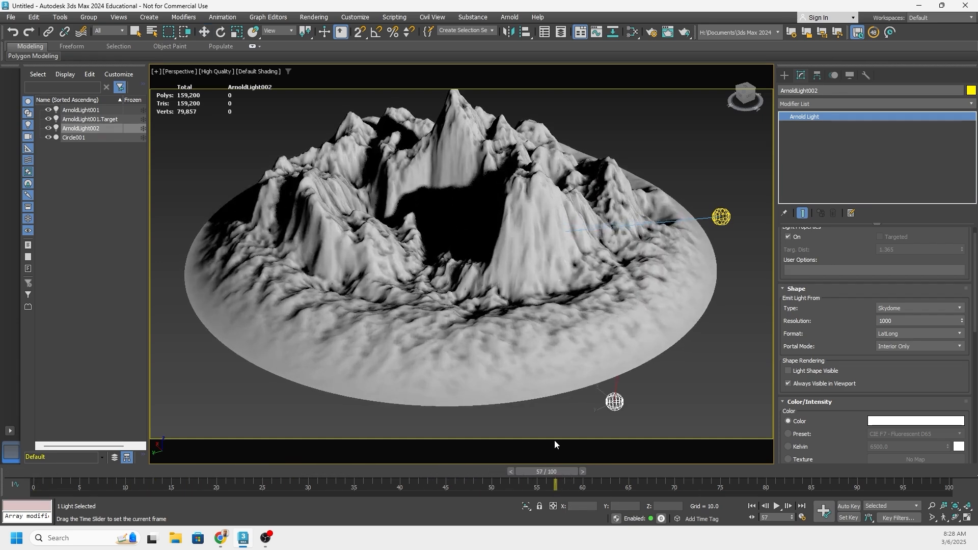
middle_drag(478, 286, 478, 288)
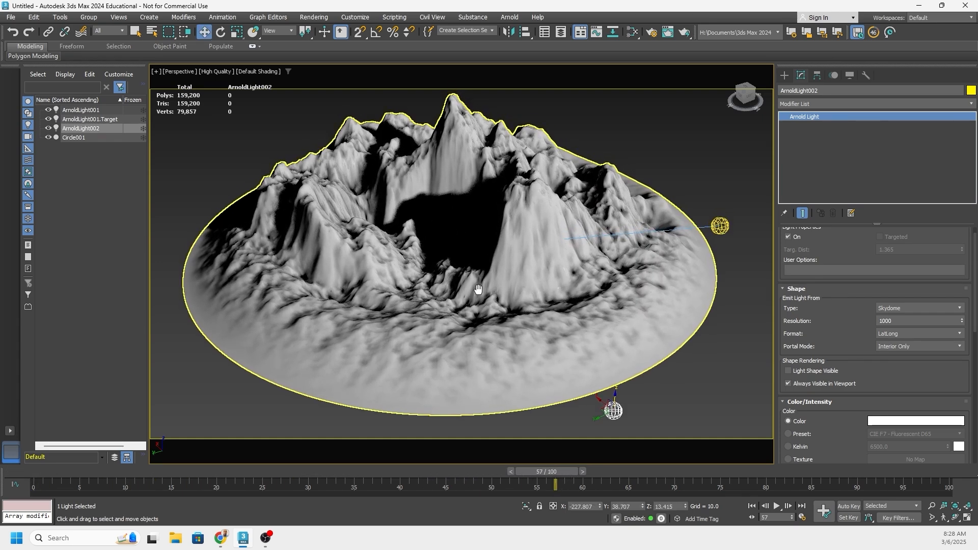
drag(512, 471, 21, 470)
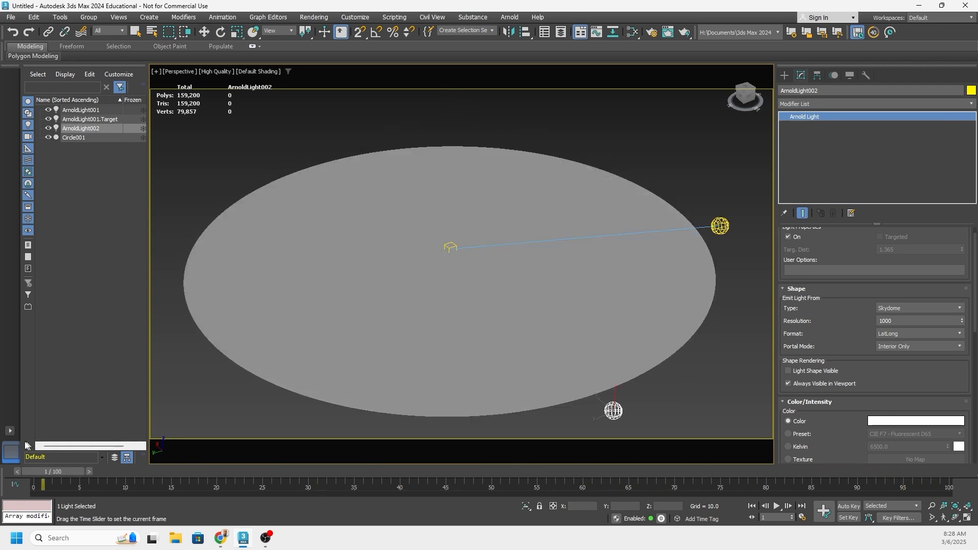
key(w)
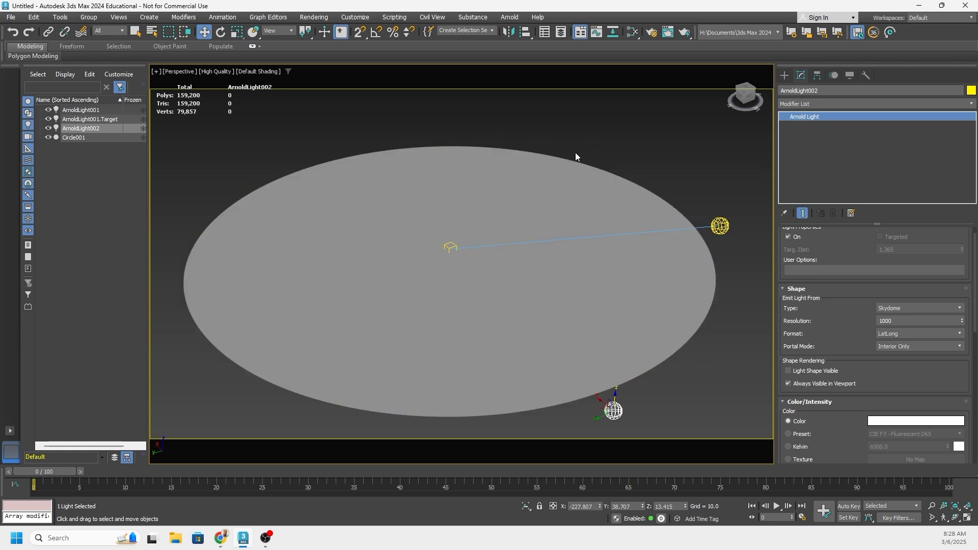
Reopen the render setup, review the time, size and output file settings, and start rendering the animation sequence.
key(F10)
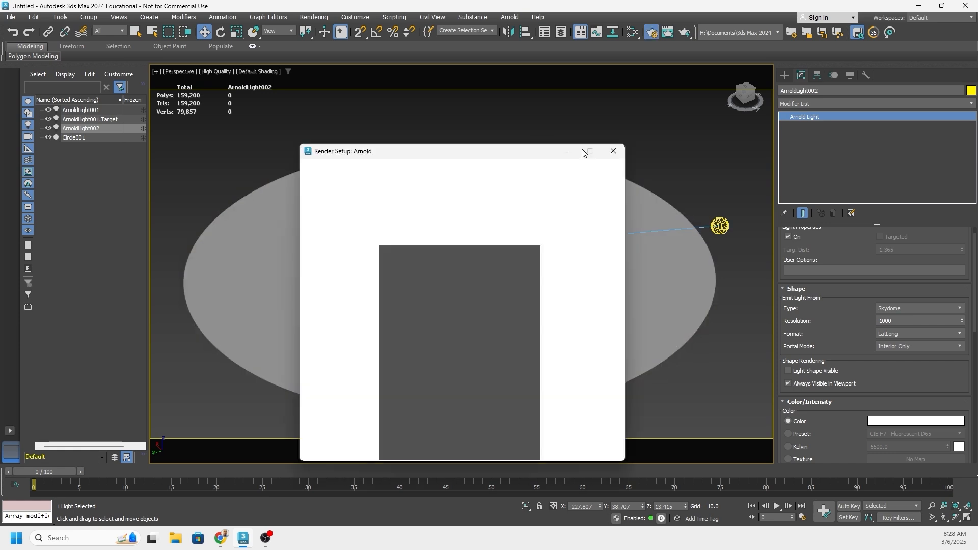
drag(458, 157, 590, 111)
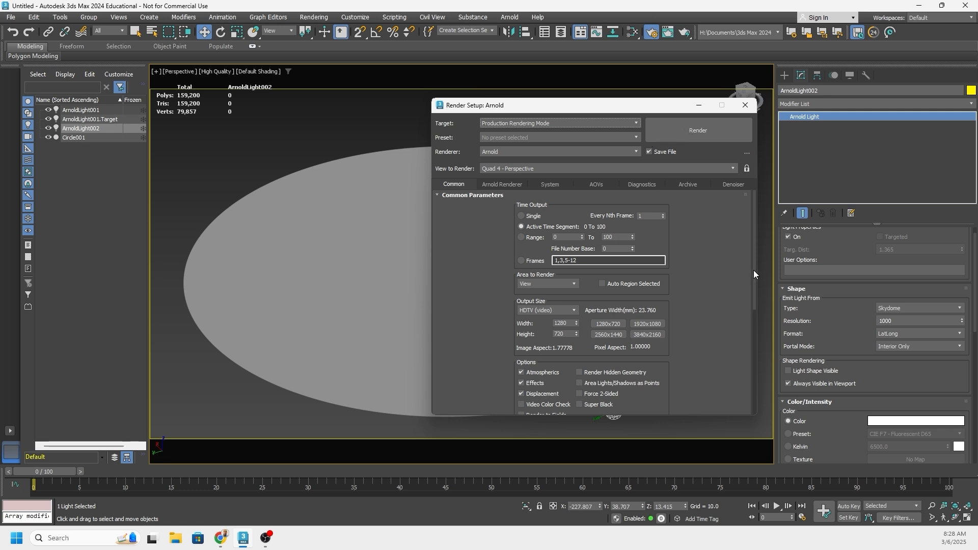
drag(753, 273, 750, 315)
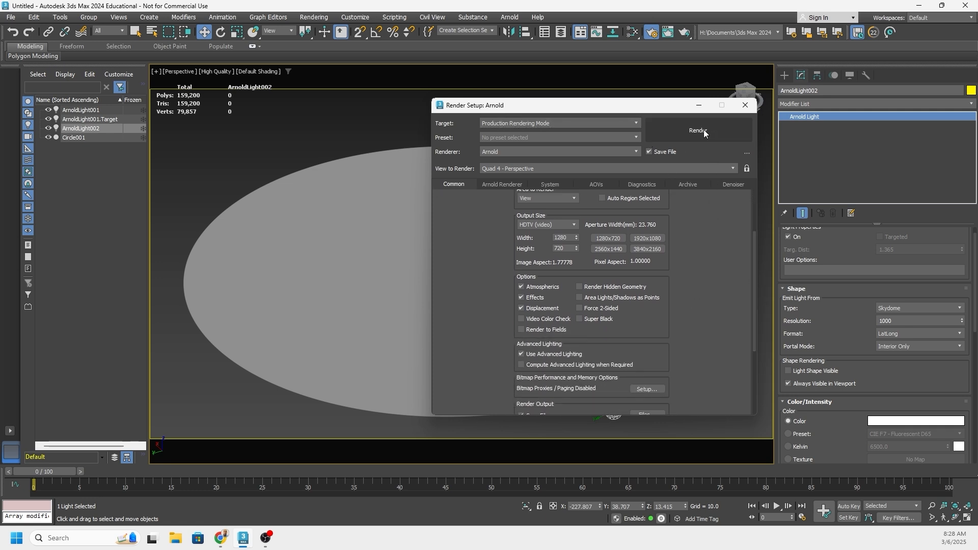
drag(753, 279, 750, 319)
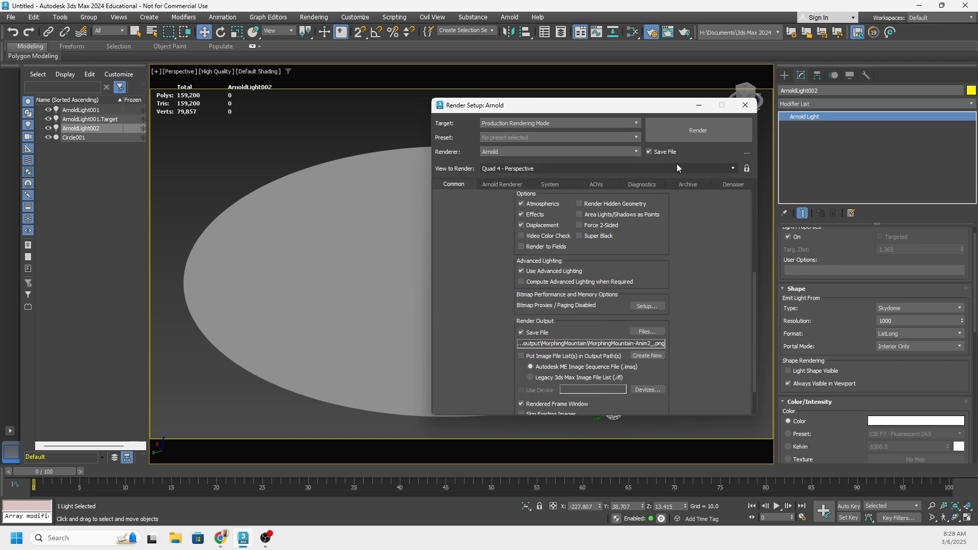
click(699, 133)
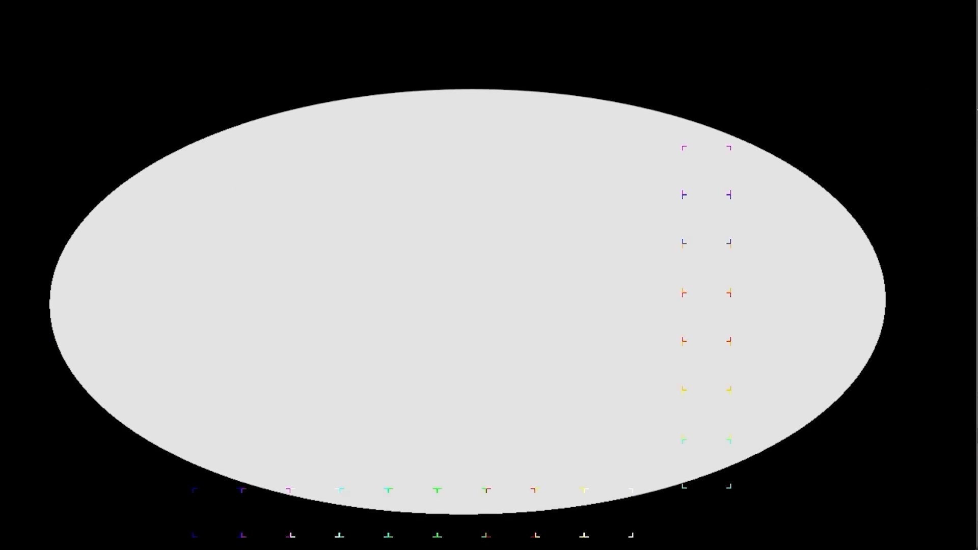